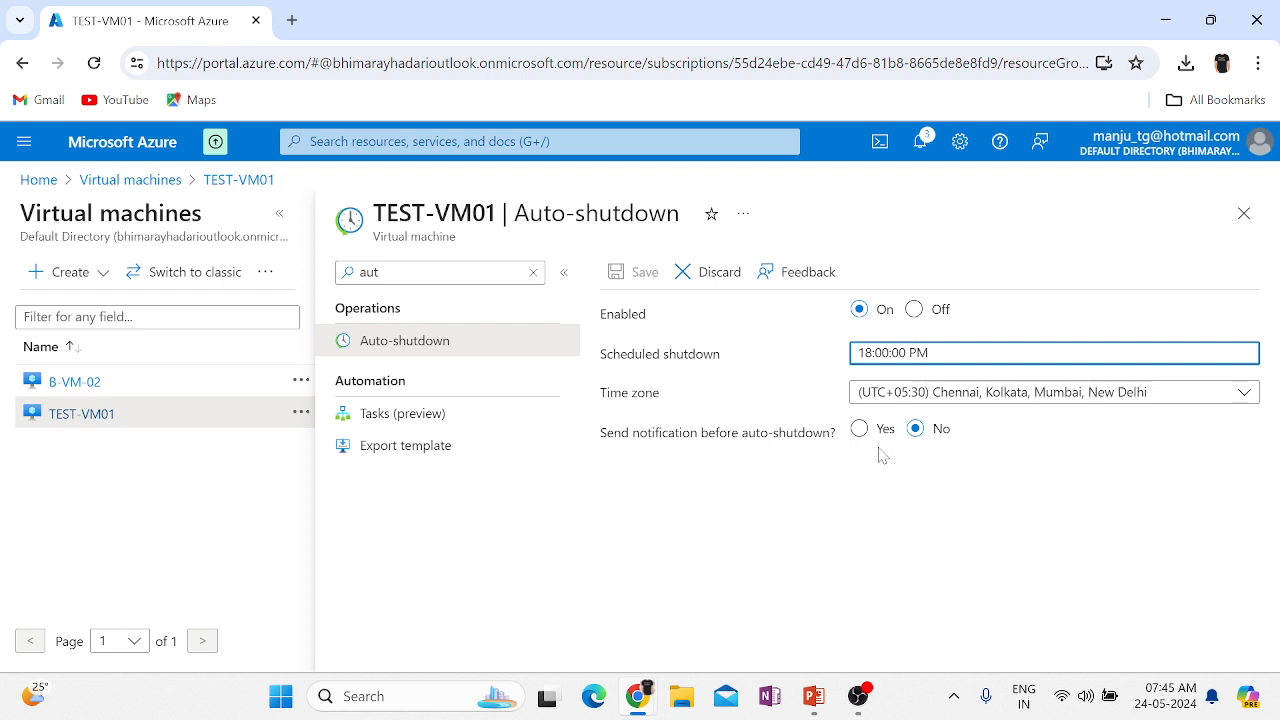
- Enable the notification before auto-shutdown, inspect the webhook URL and email address fields, and close the settings without saving
click(859, 432)
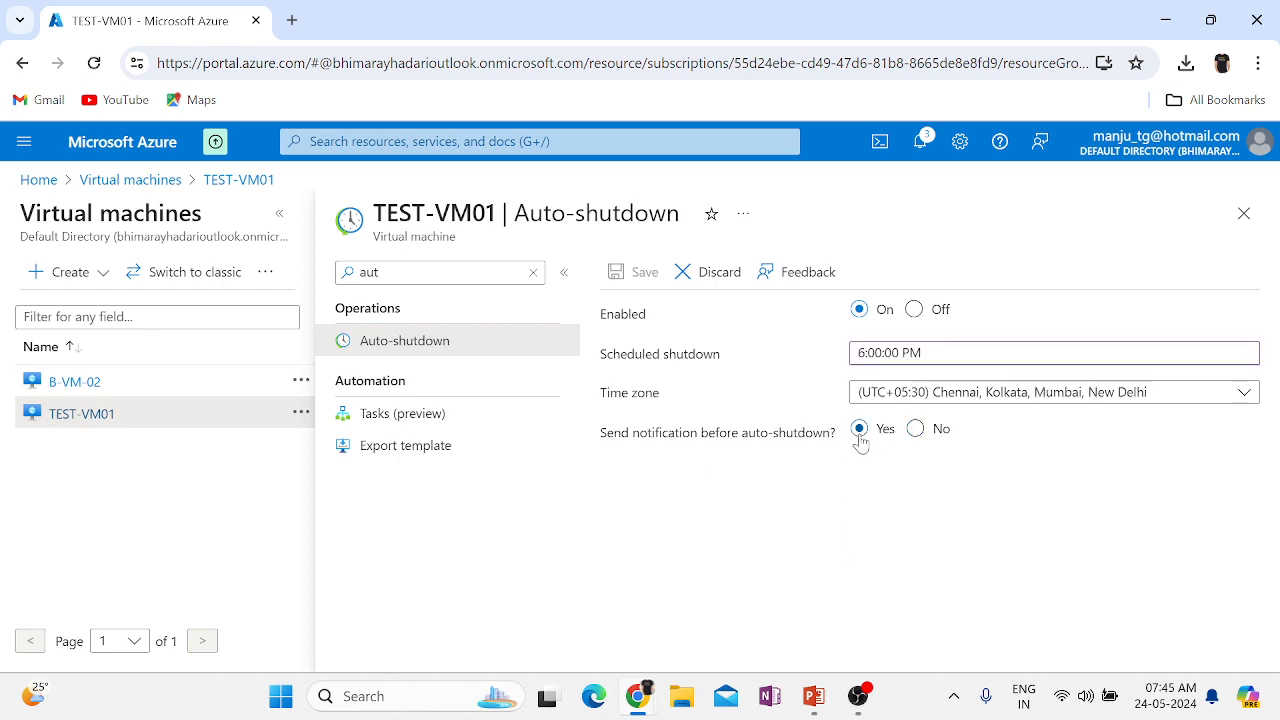
click(872, 472)
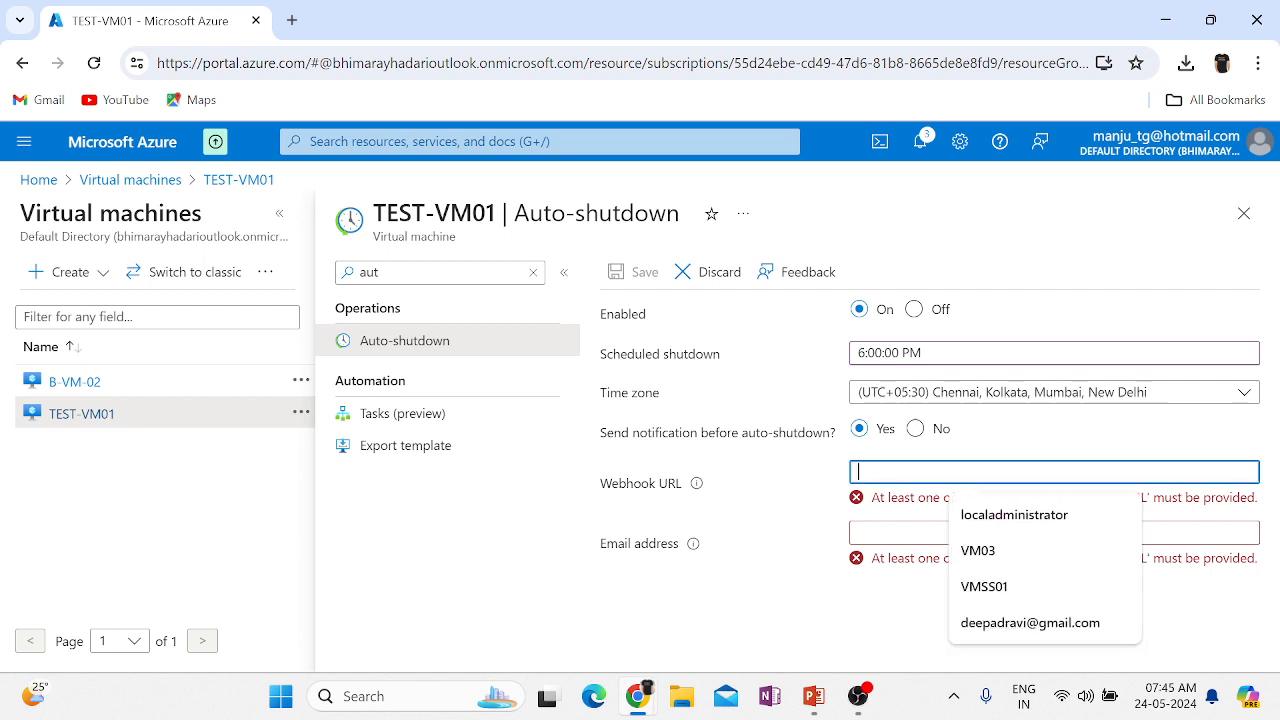
click(880, 533)
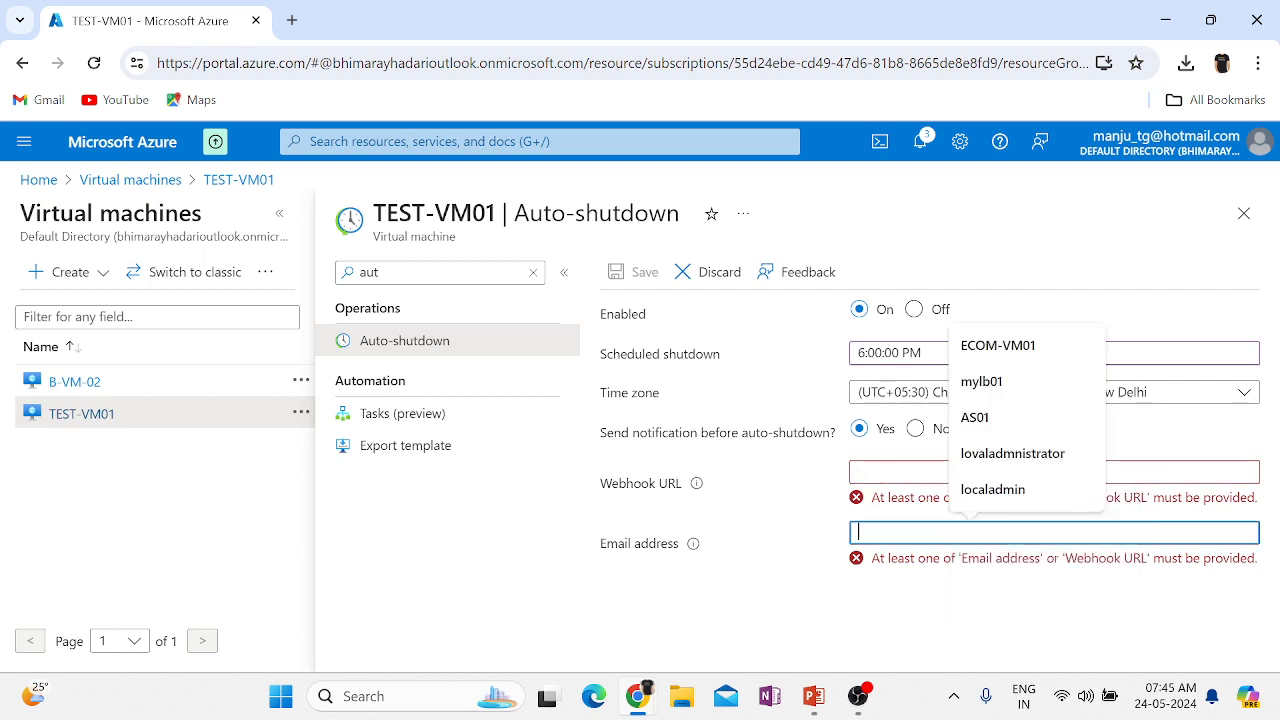
click(796, 601)
click(1244, 214)
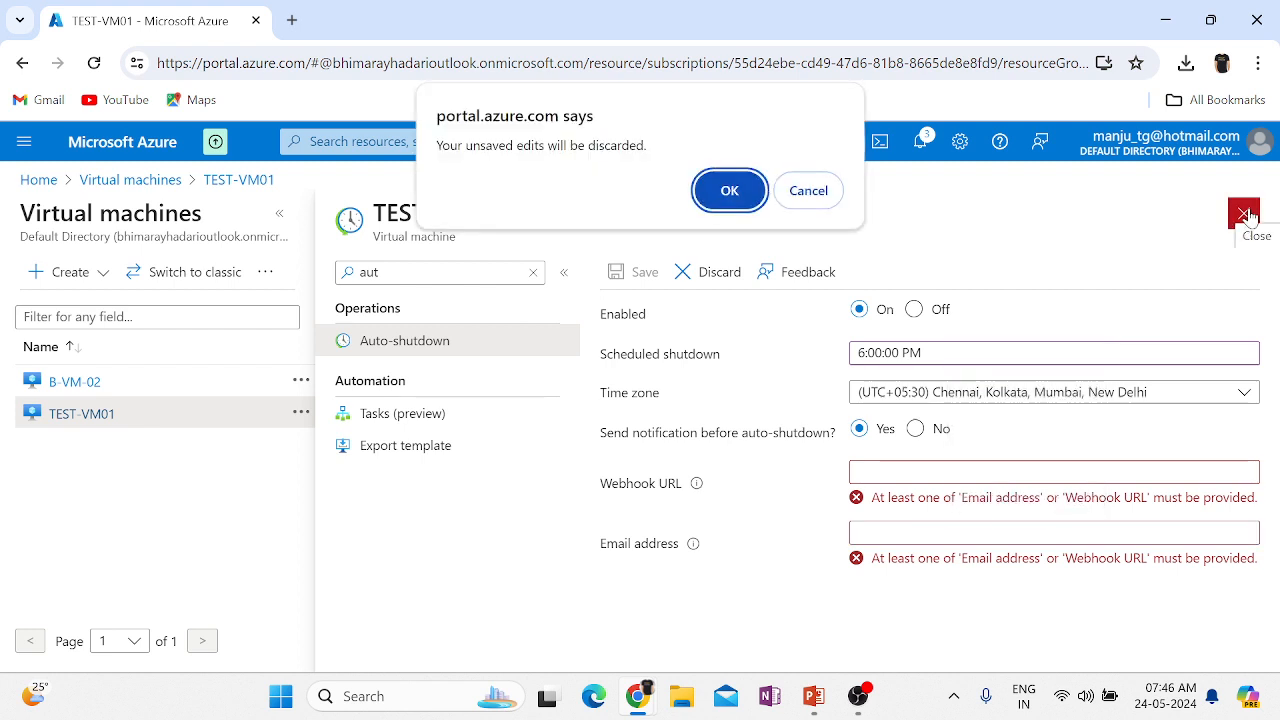
click(722, 188)
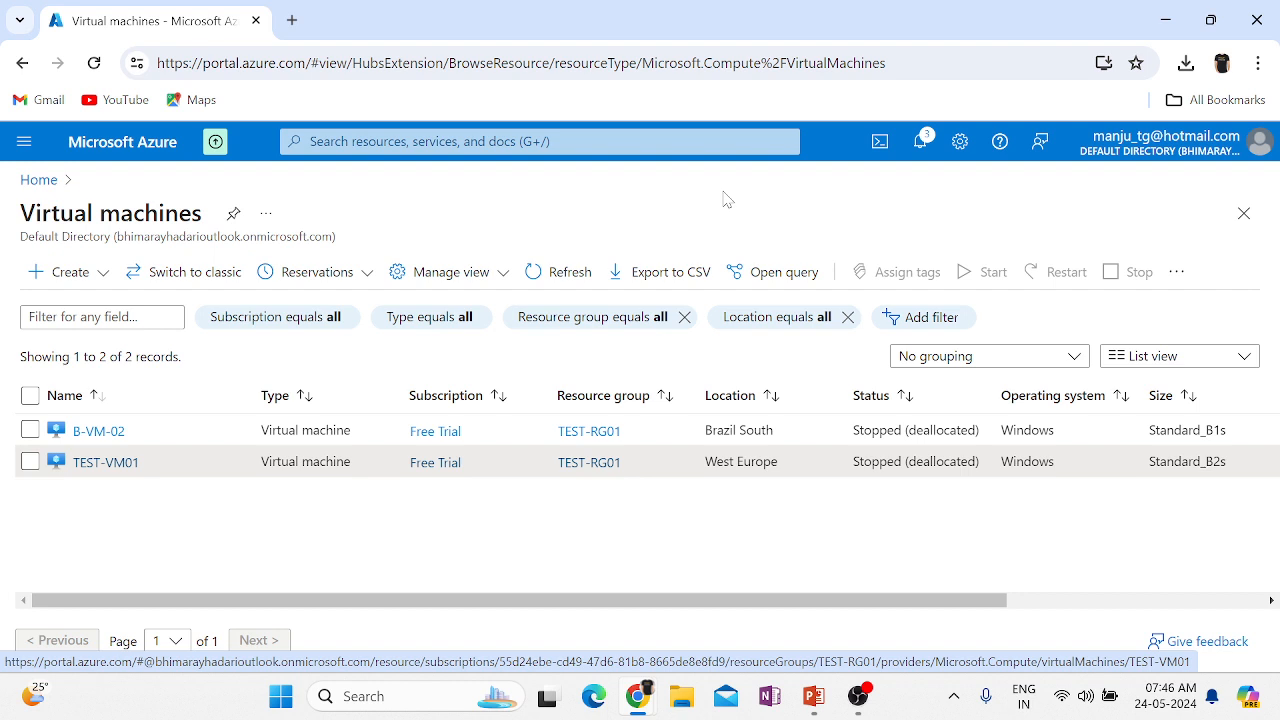
- Open TEST-VM01 and start the virtual machine after checking the activities slide in PowerPoint
click(106, 463)
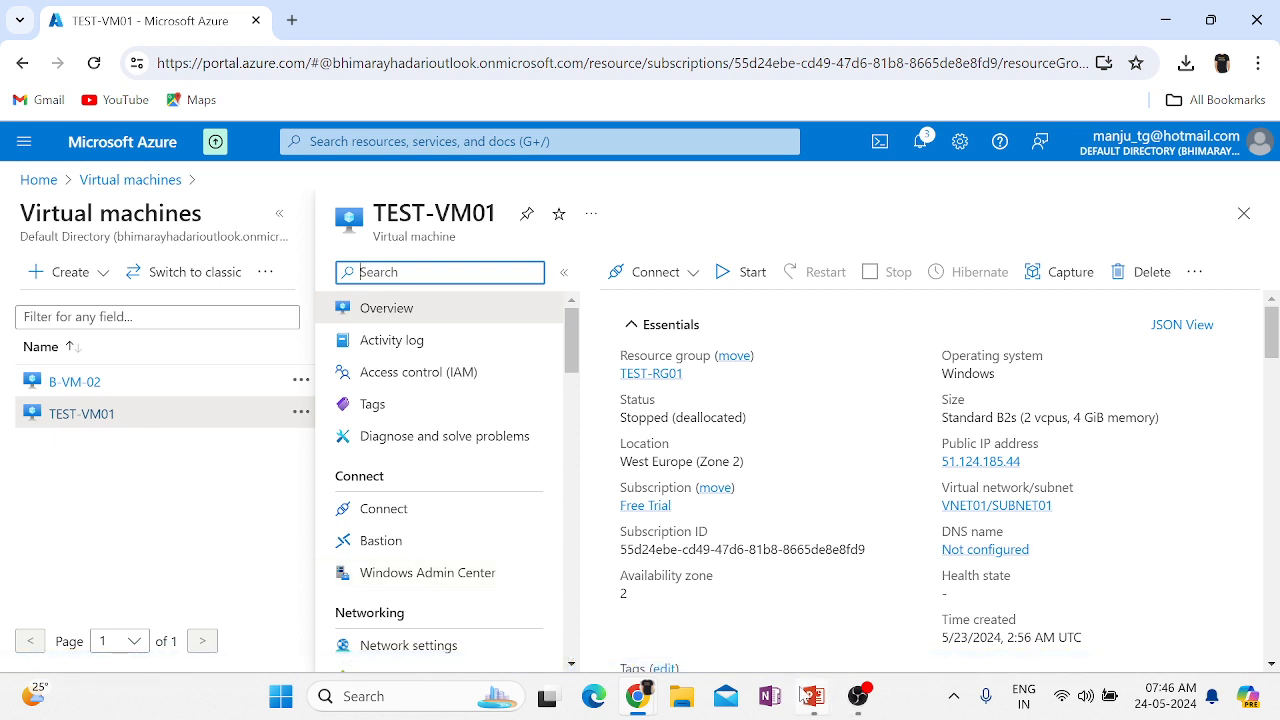
click(813, 696)
click(843, 603)
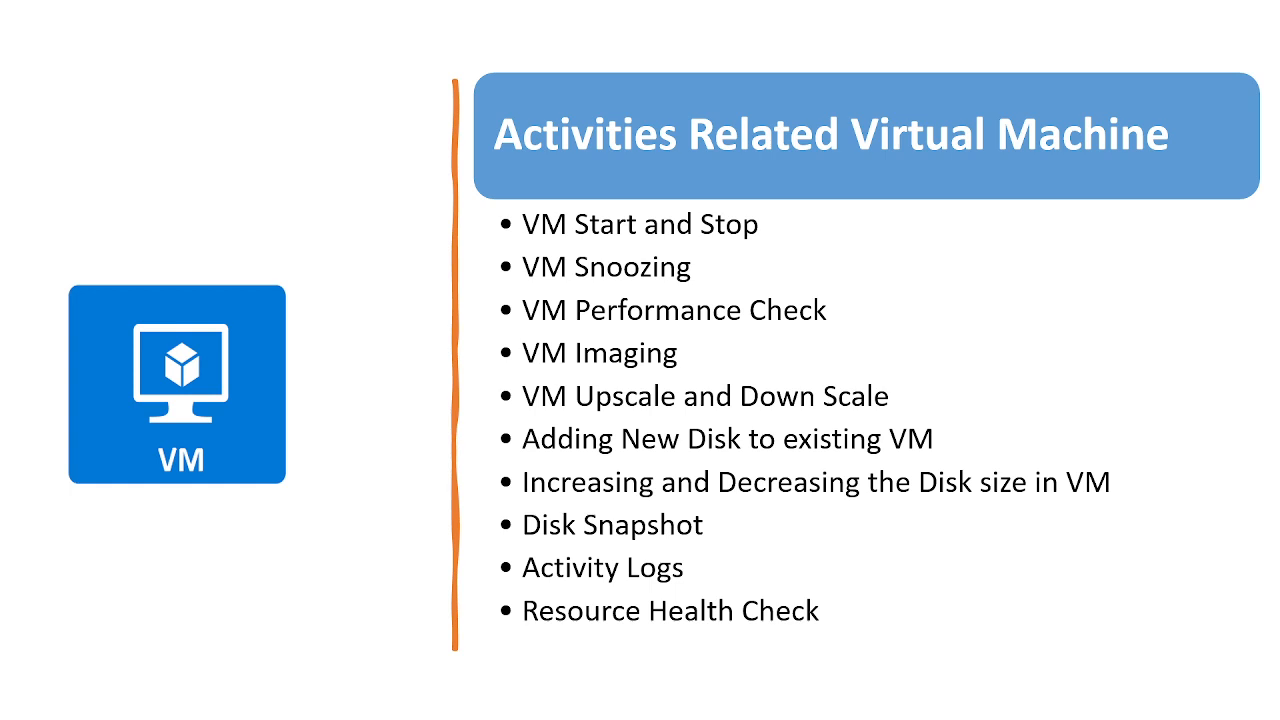
key(alt+Tab)
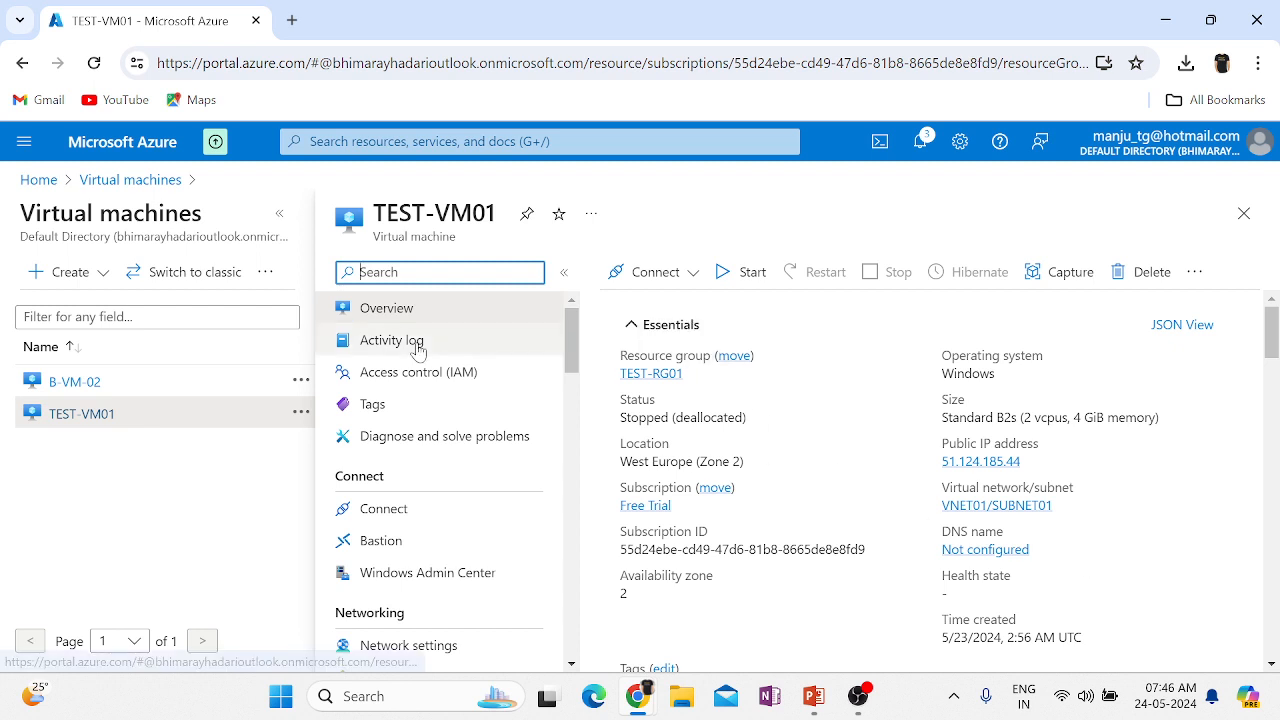
click(750, 272)
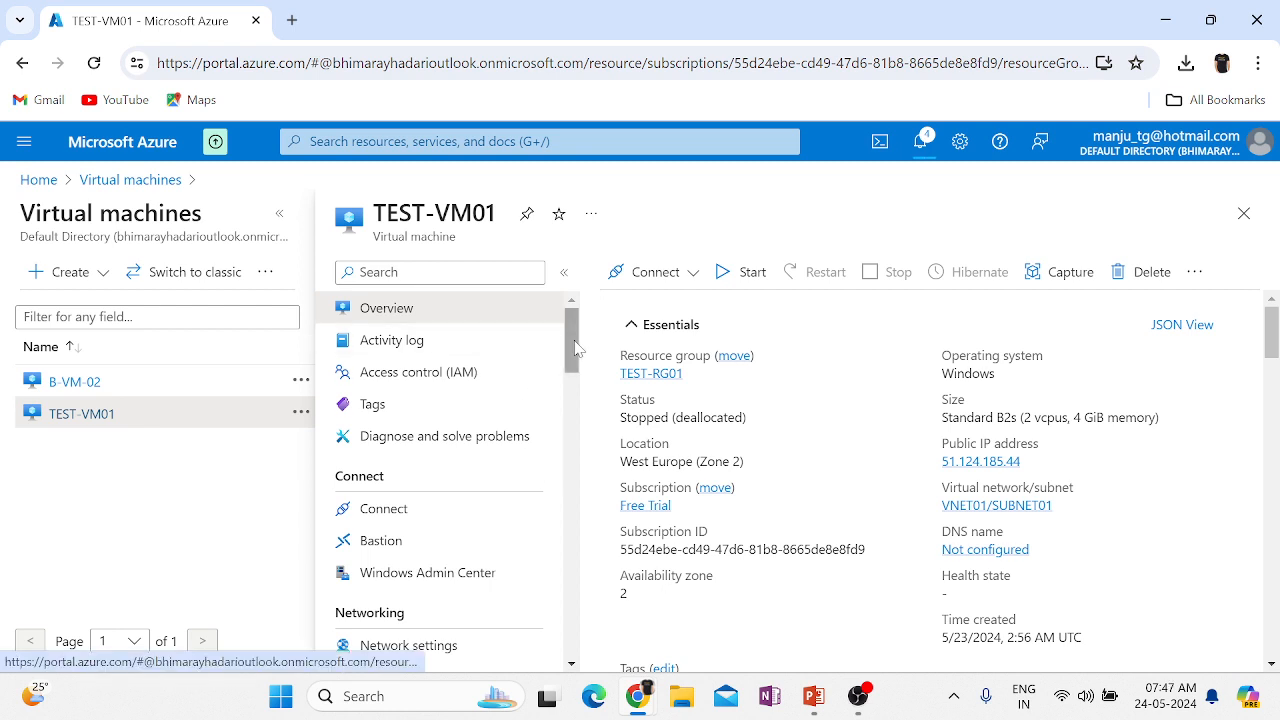
- Review TEST-VM01's monitoring information, including the recommended alert rules setup and the performance and utilization metrics
scroll(576, 347, down, 5)
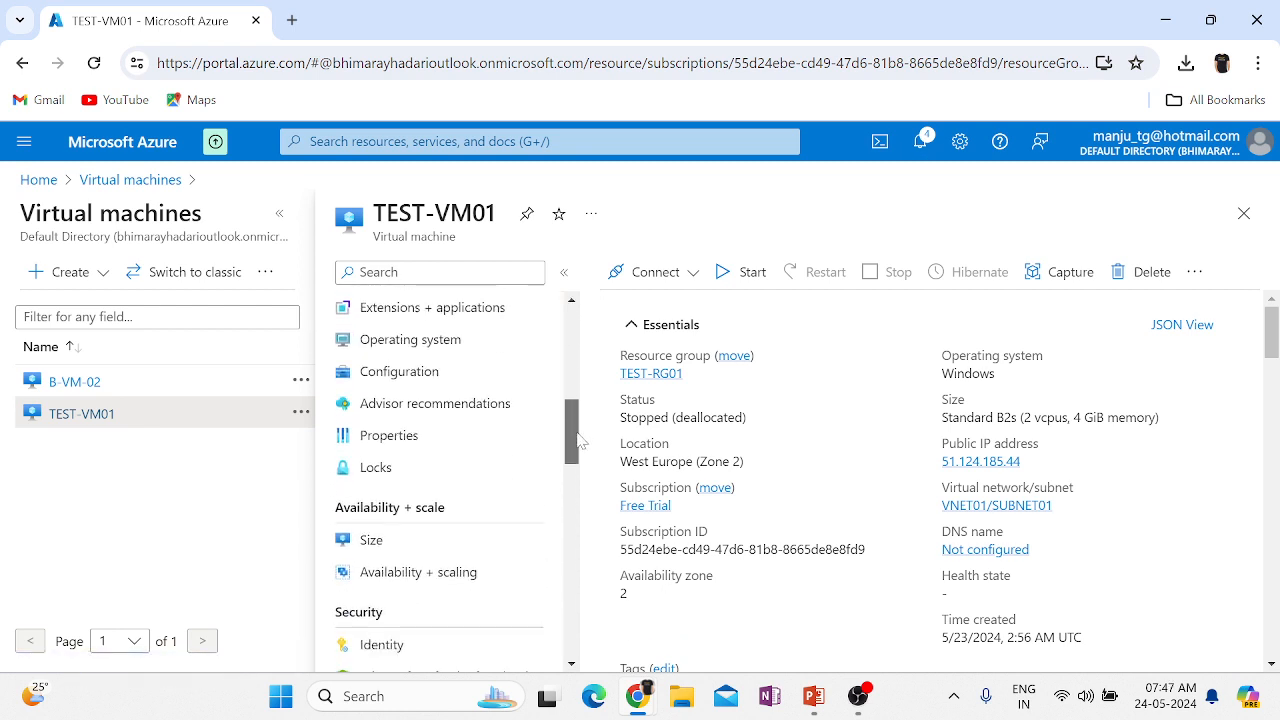
scroll(907, 530, down, 5)
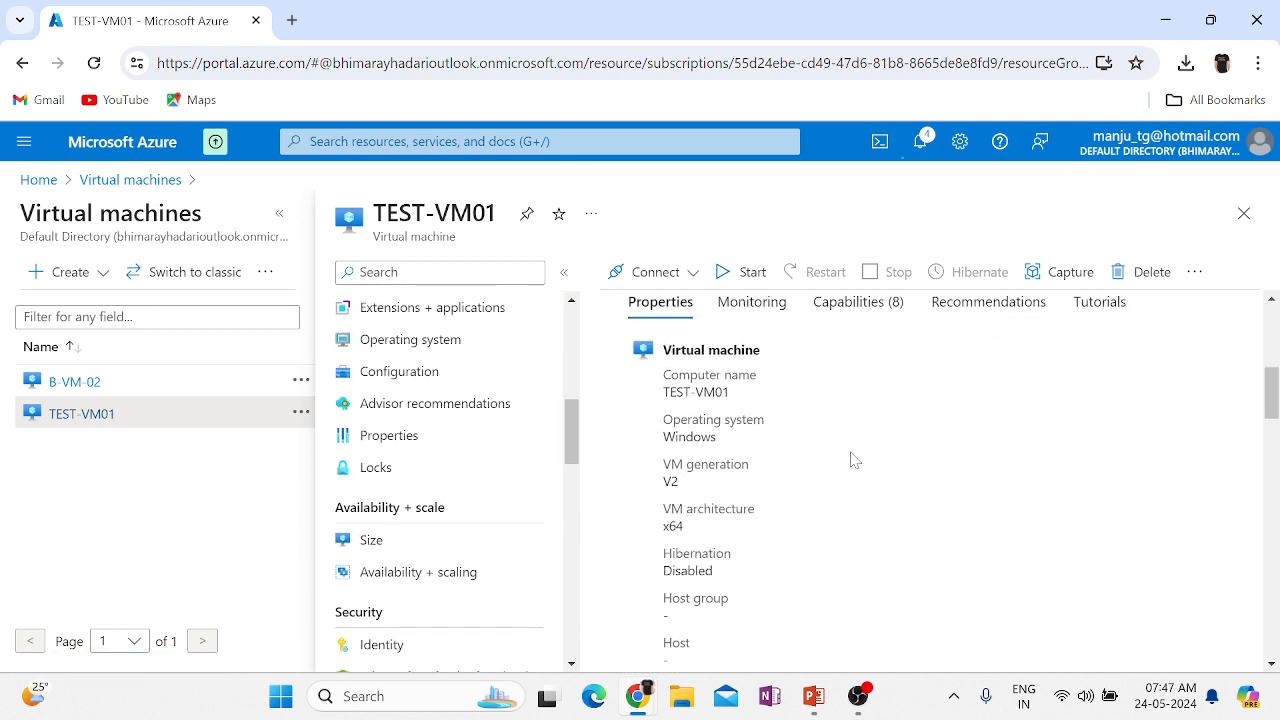
click(760, 315)
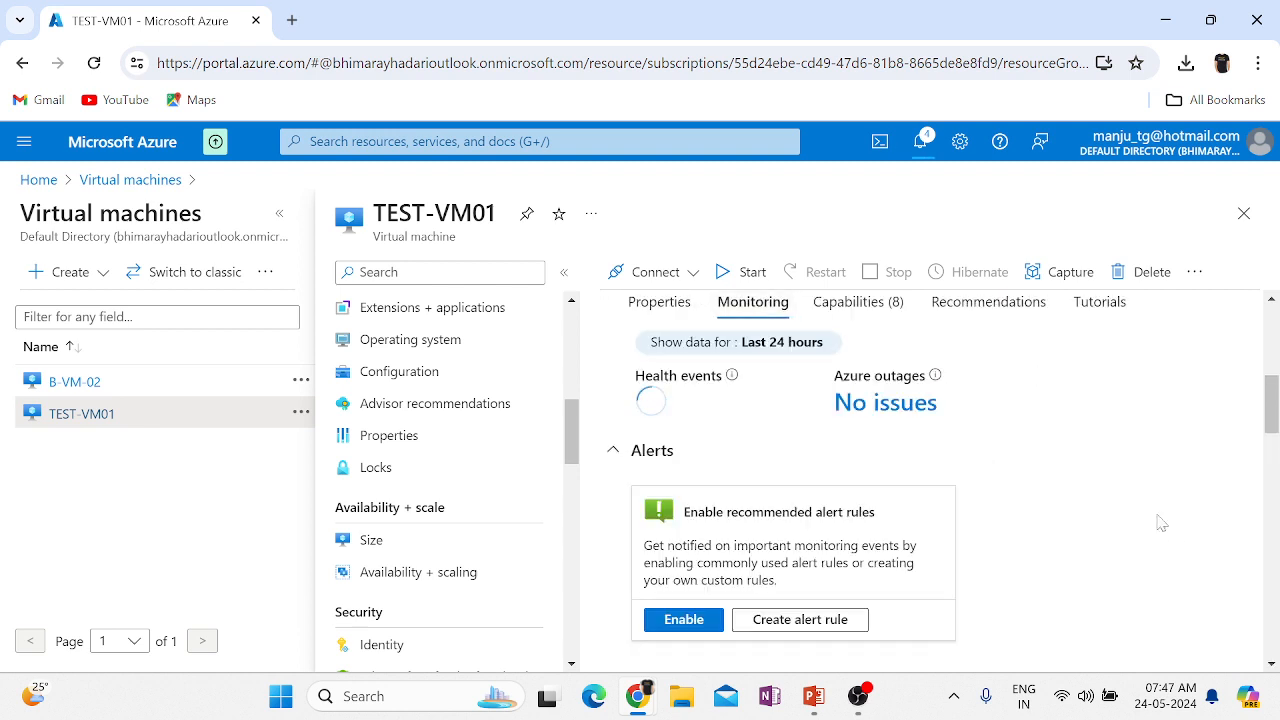
click(684, 620)
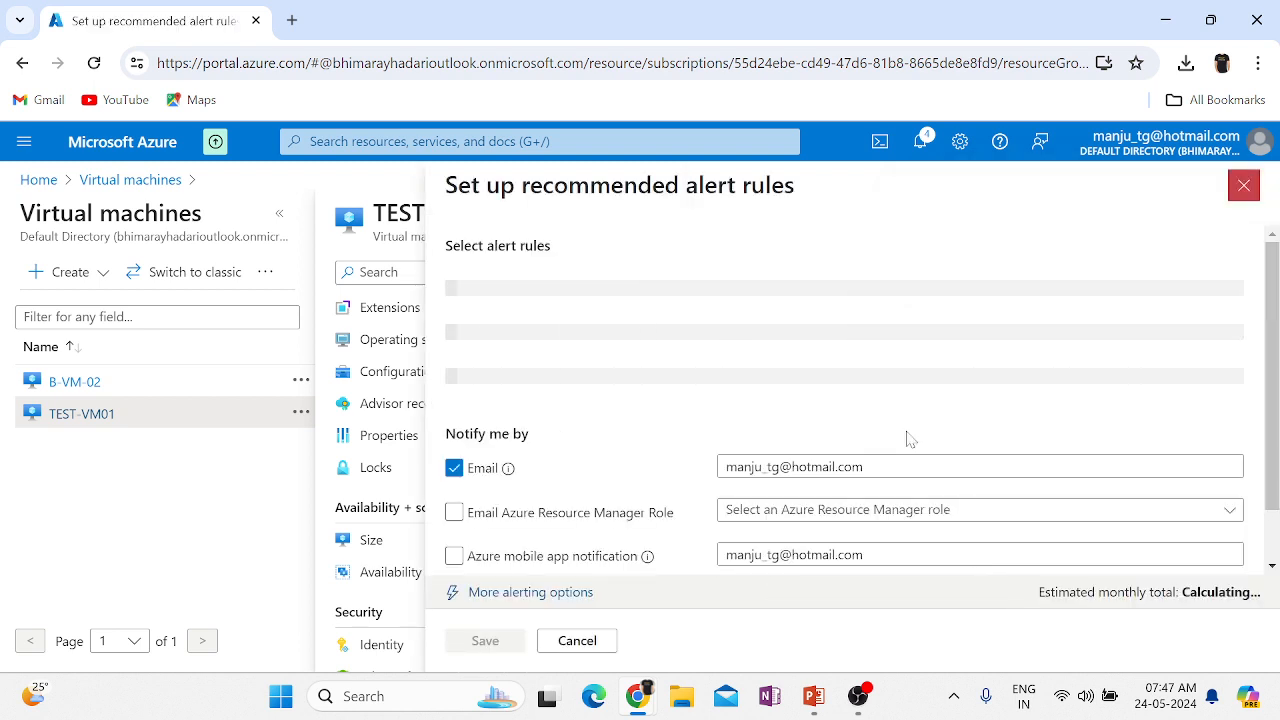
mouse_move(637, 696)
click(1243, 186)
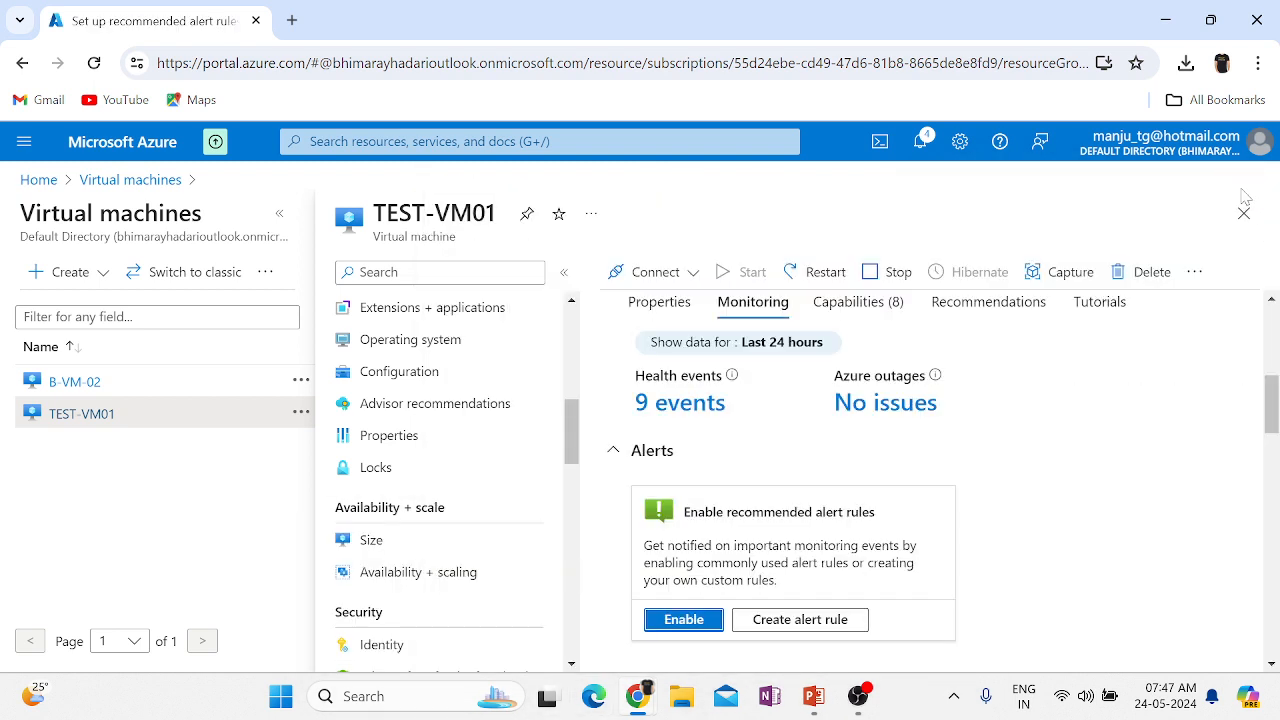
scroll(1085, 430, down, 3)
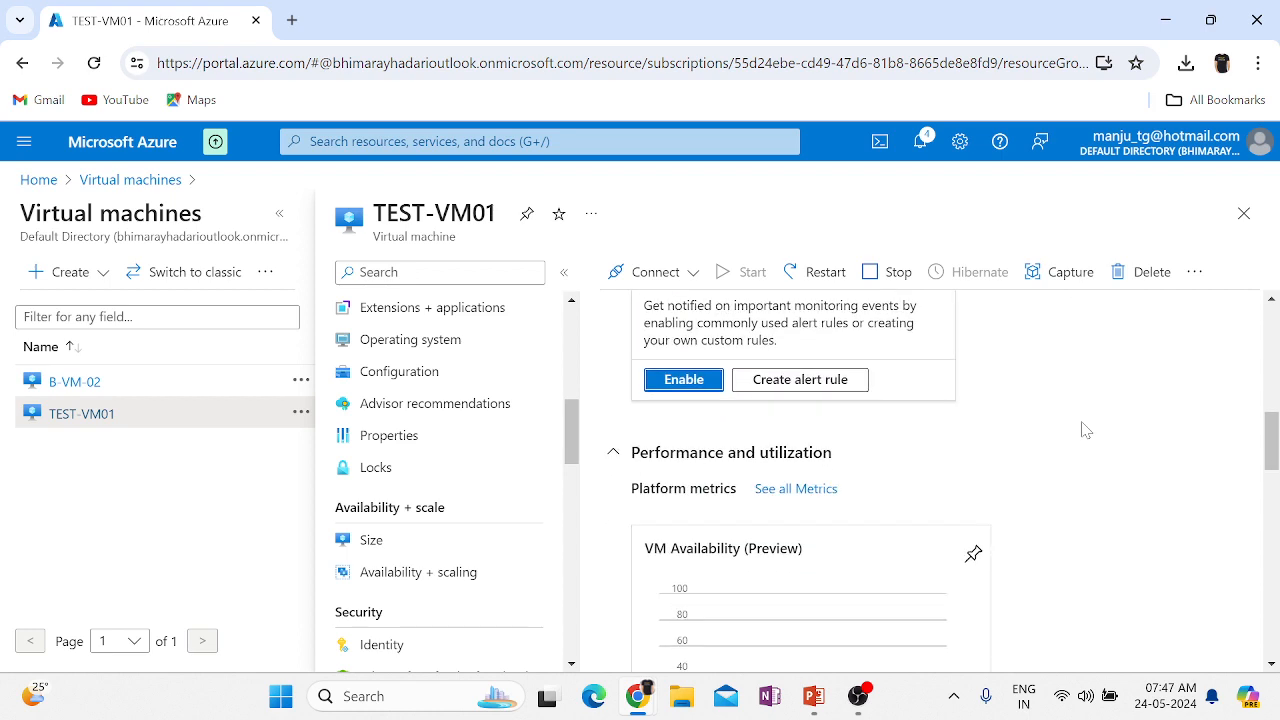
- Launch a remote desktop connection from the downloaded TEST-VM01 (1).rdp file and allow the unknown publisher
click(1186, 62)
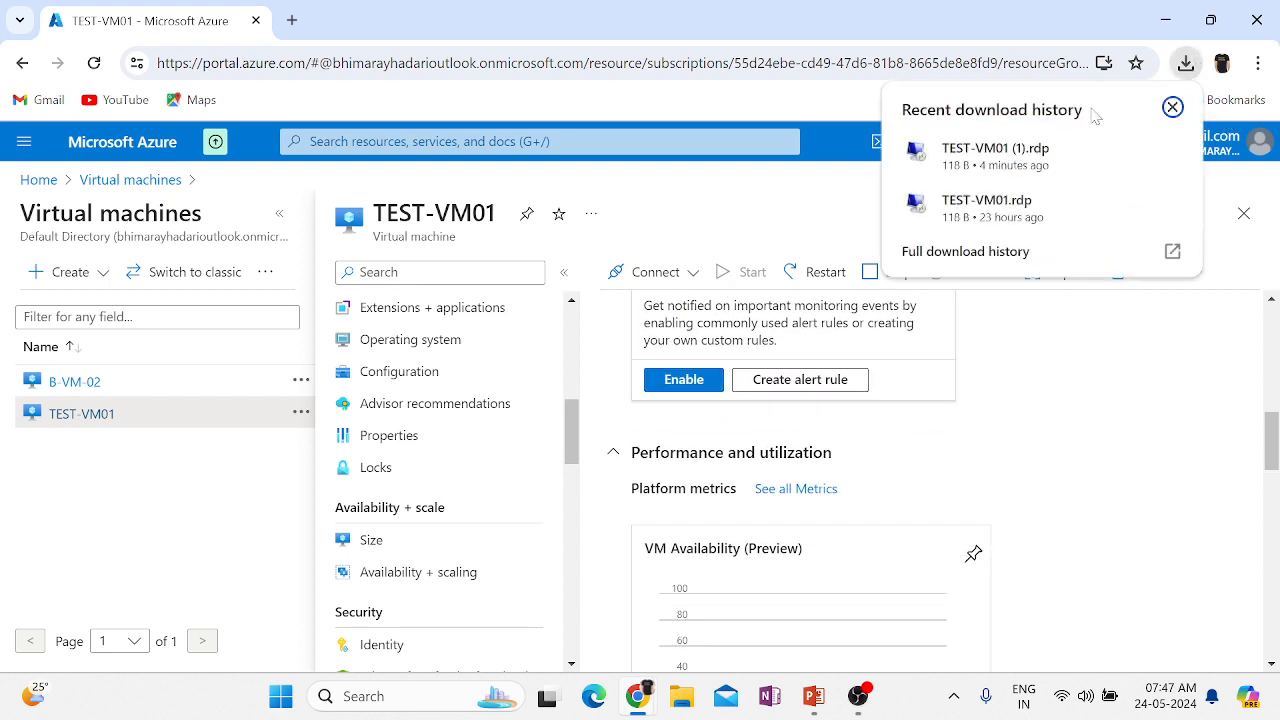
click(996, 150)
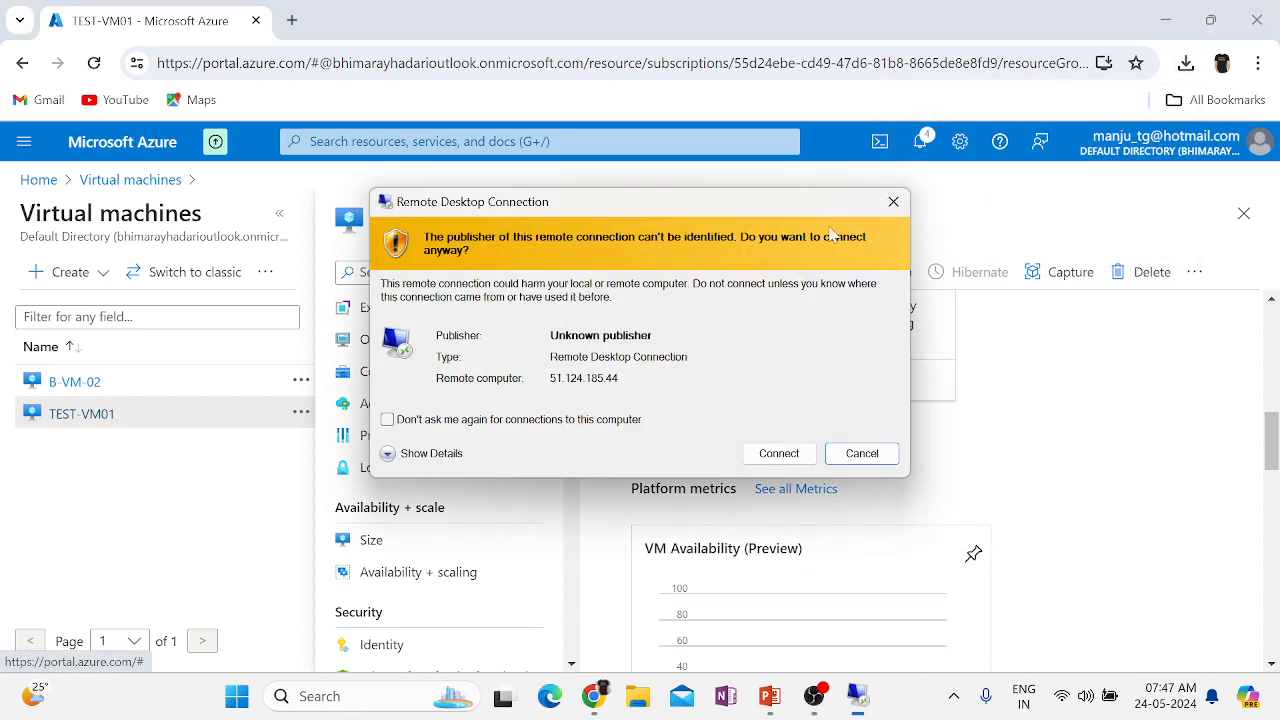
click(779, 455)
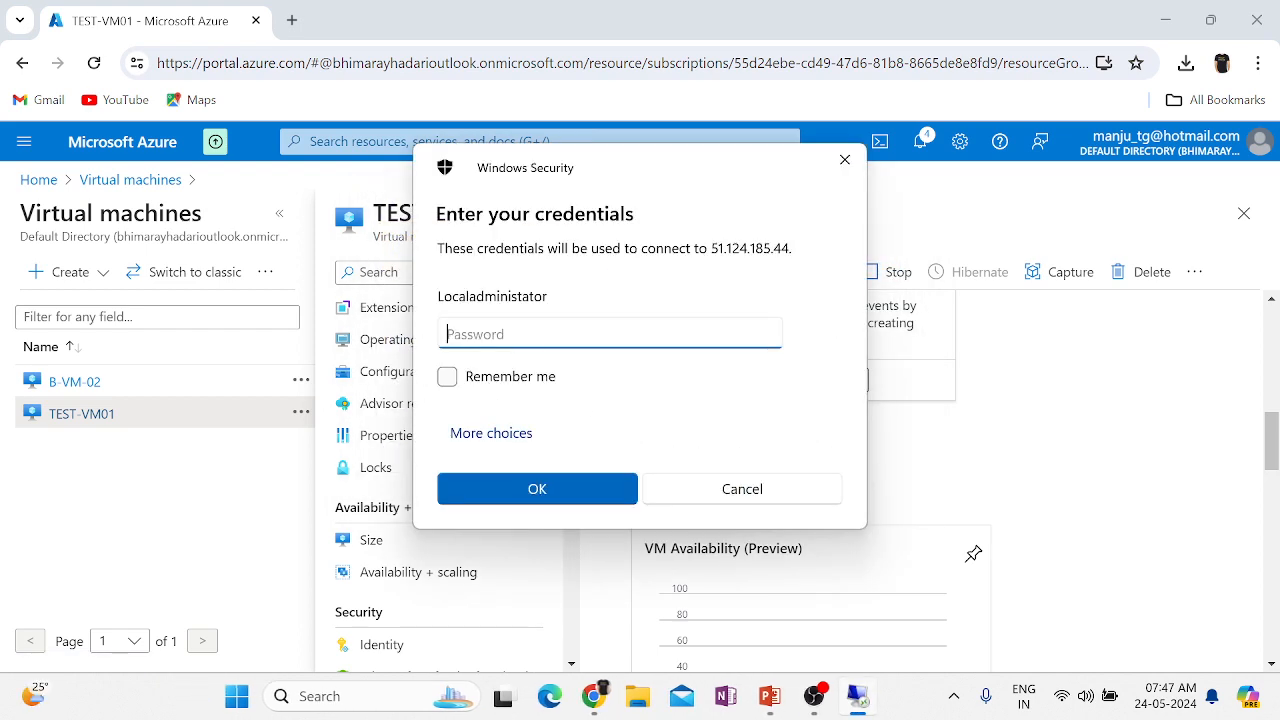
- Sign in to the remote computer with the account password and connect despite the untrusted certificate
text(**********)
key(Return)
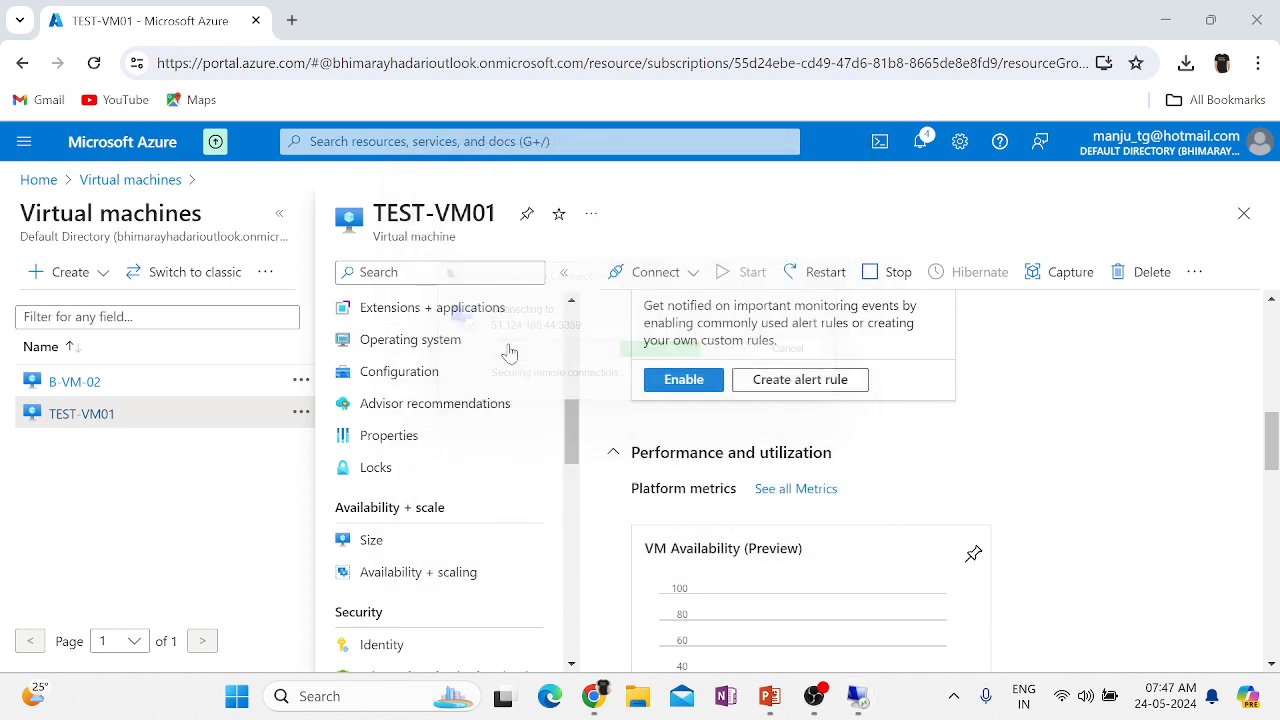
text(**********)
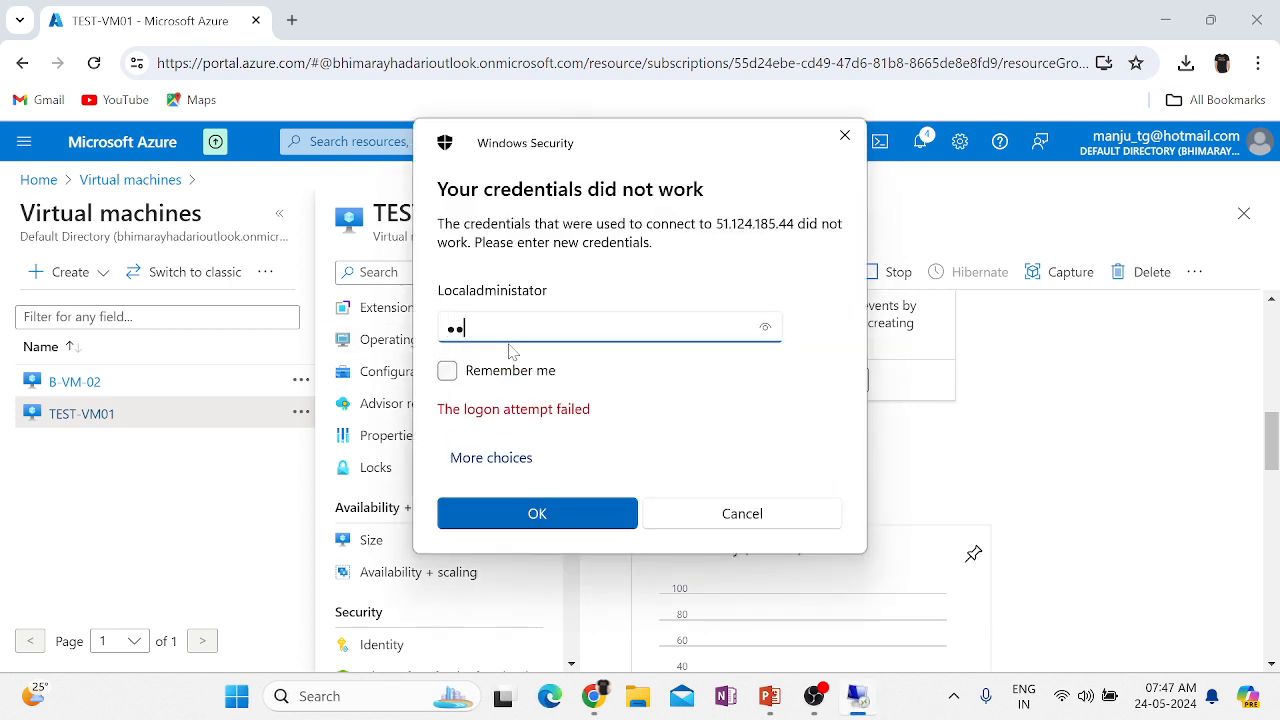
text(*)
key(Return)
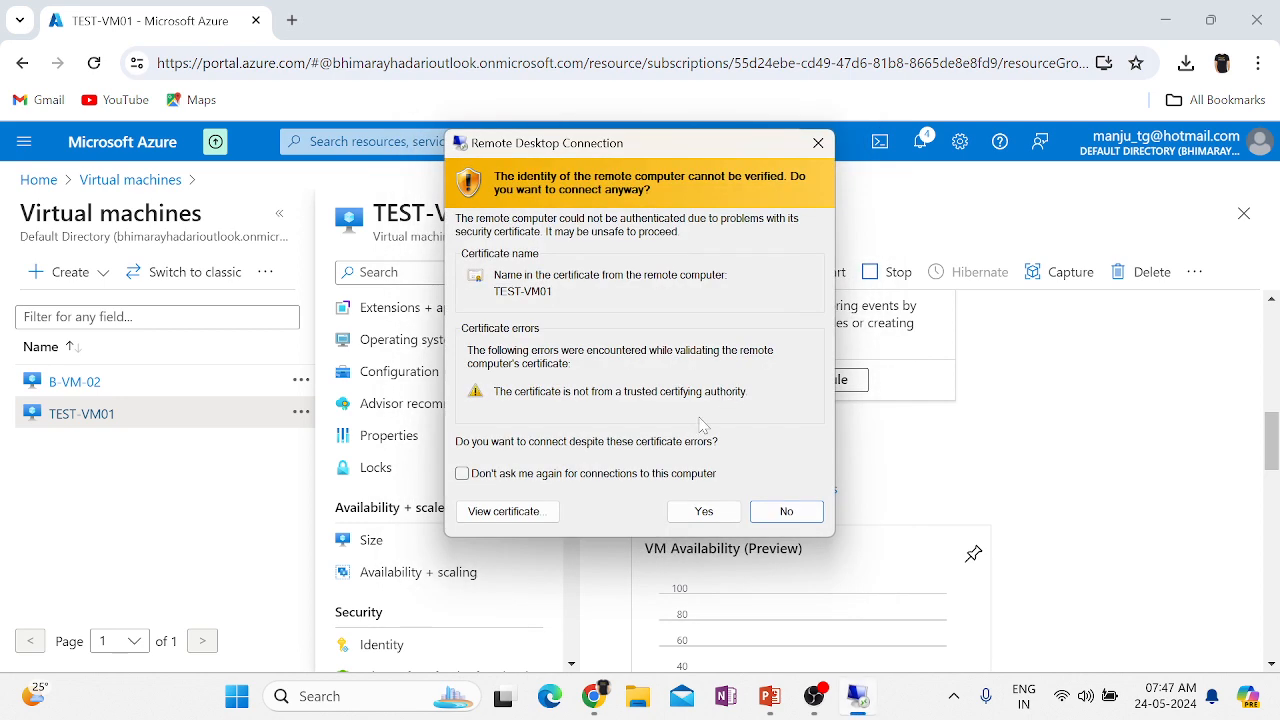
click(702, 516)
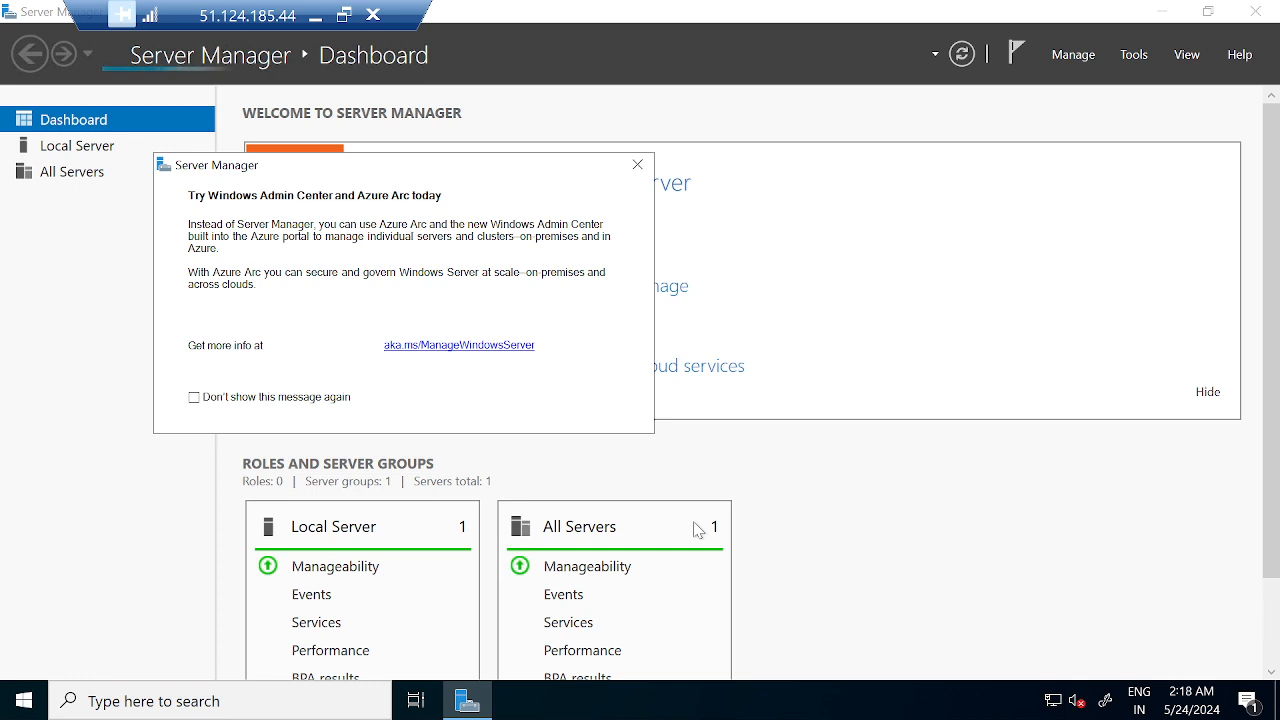
- Dismiss the Windows Admin Center notice on the remote server and open Task Manager in its detailed view
click(637, 164)
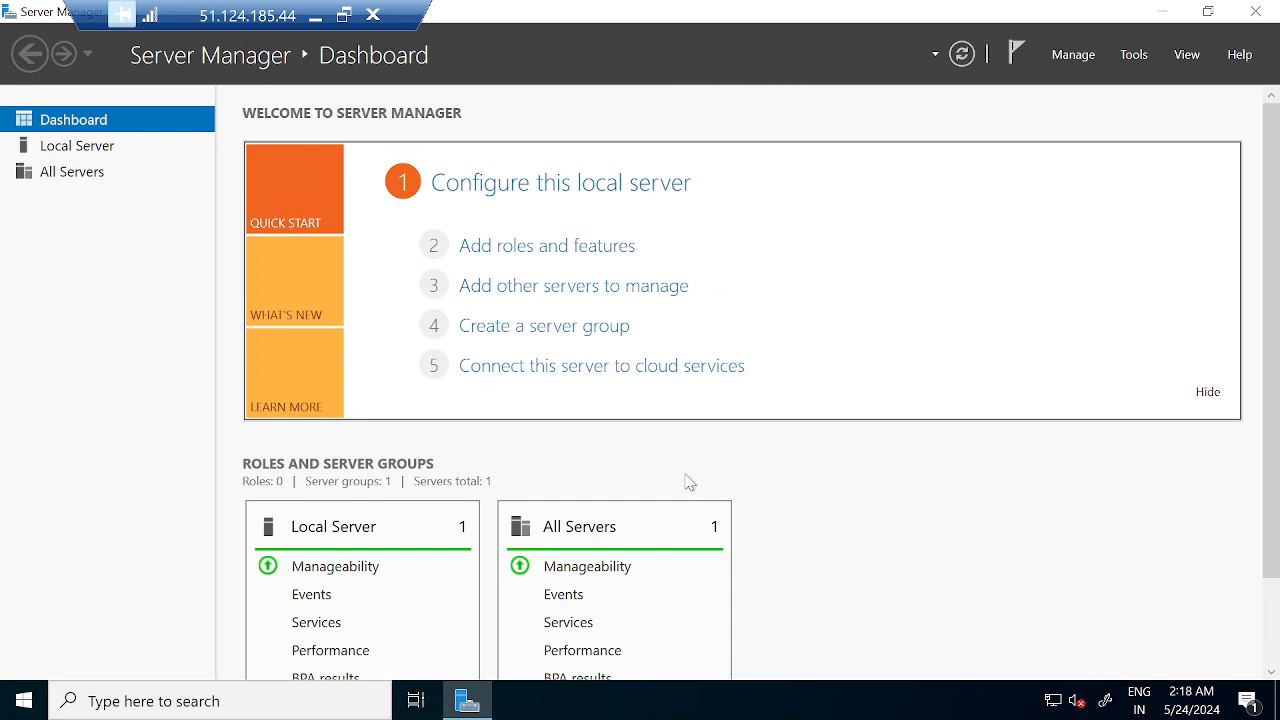
right_click(875, 709)
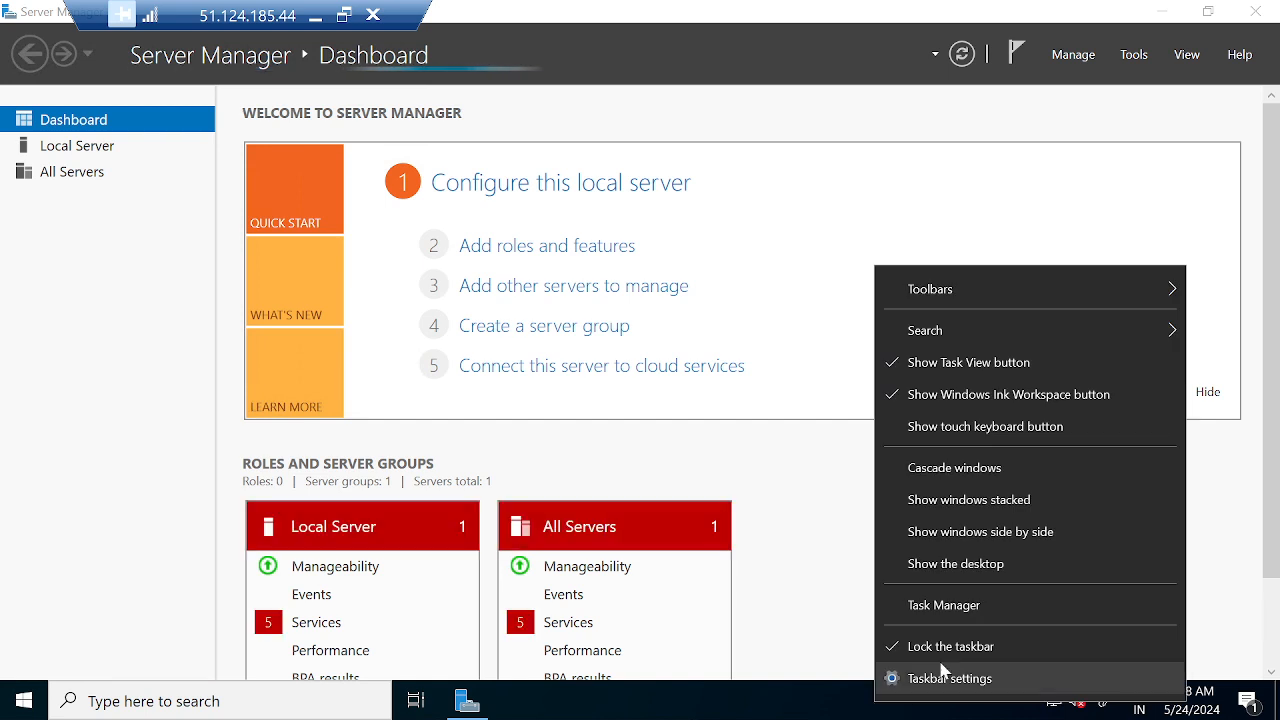
click(982, 606)
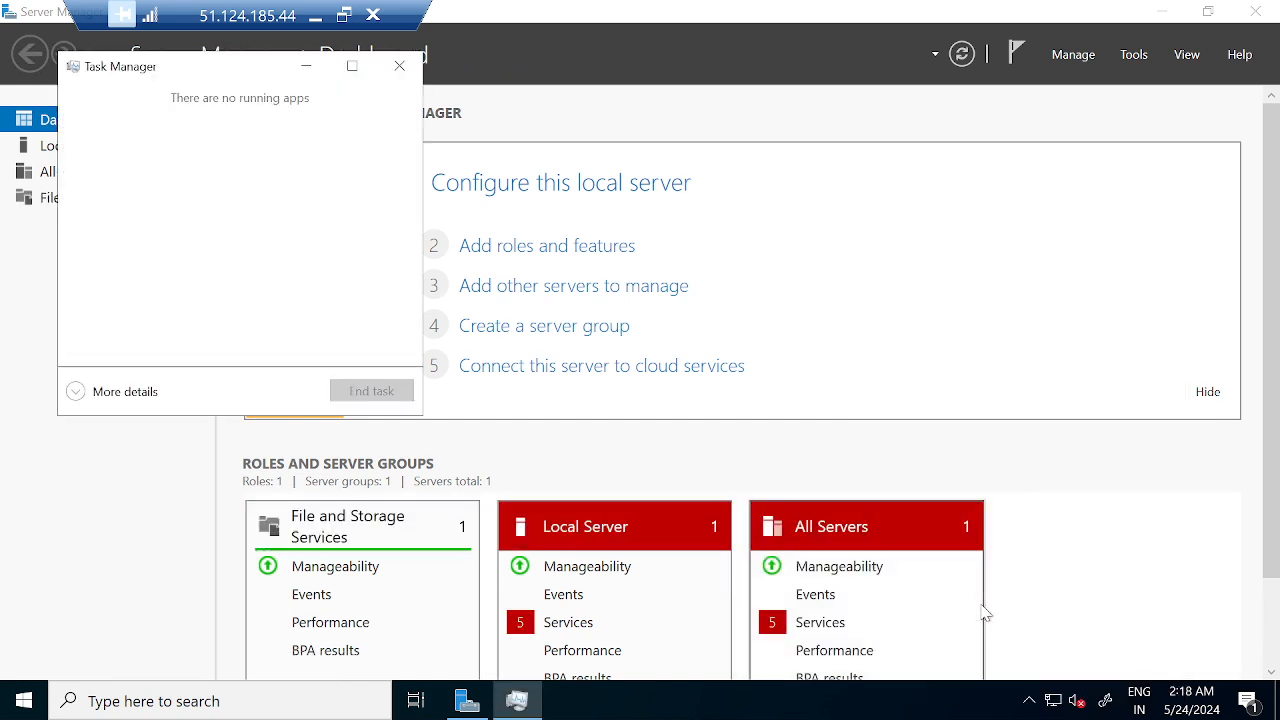
click(354, 67)
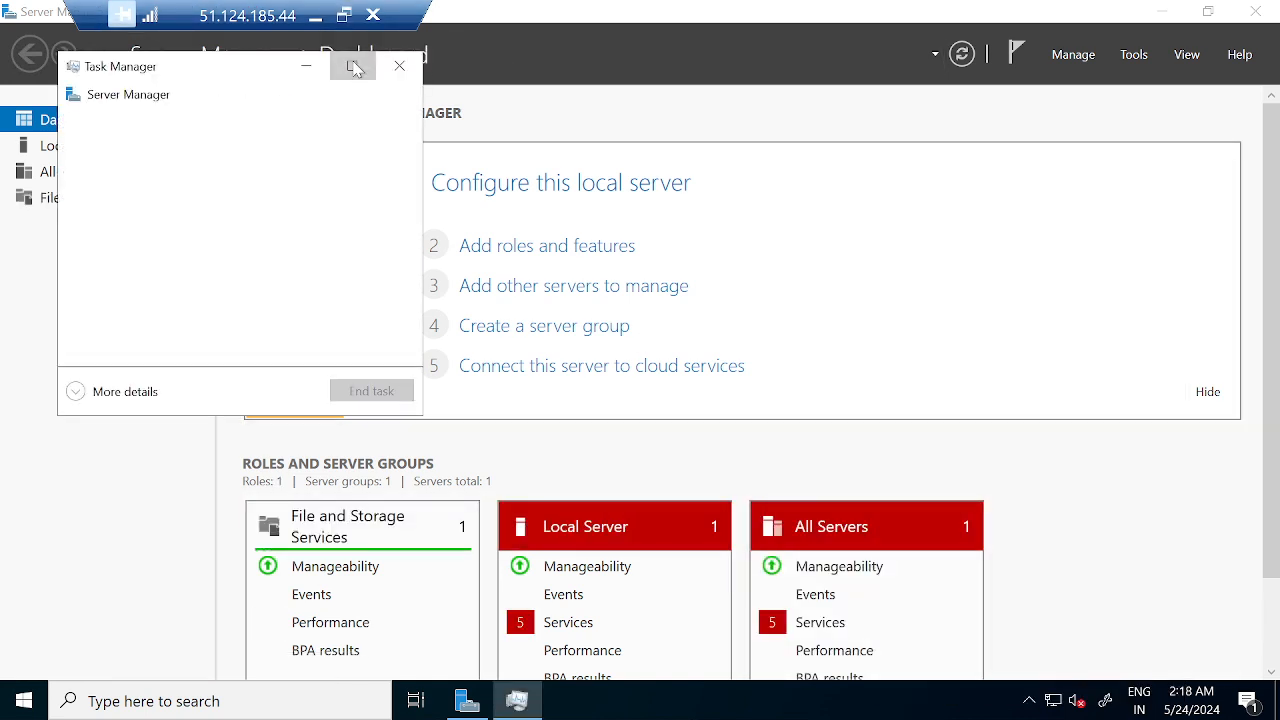
double_click(35, 10)
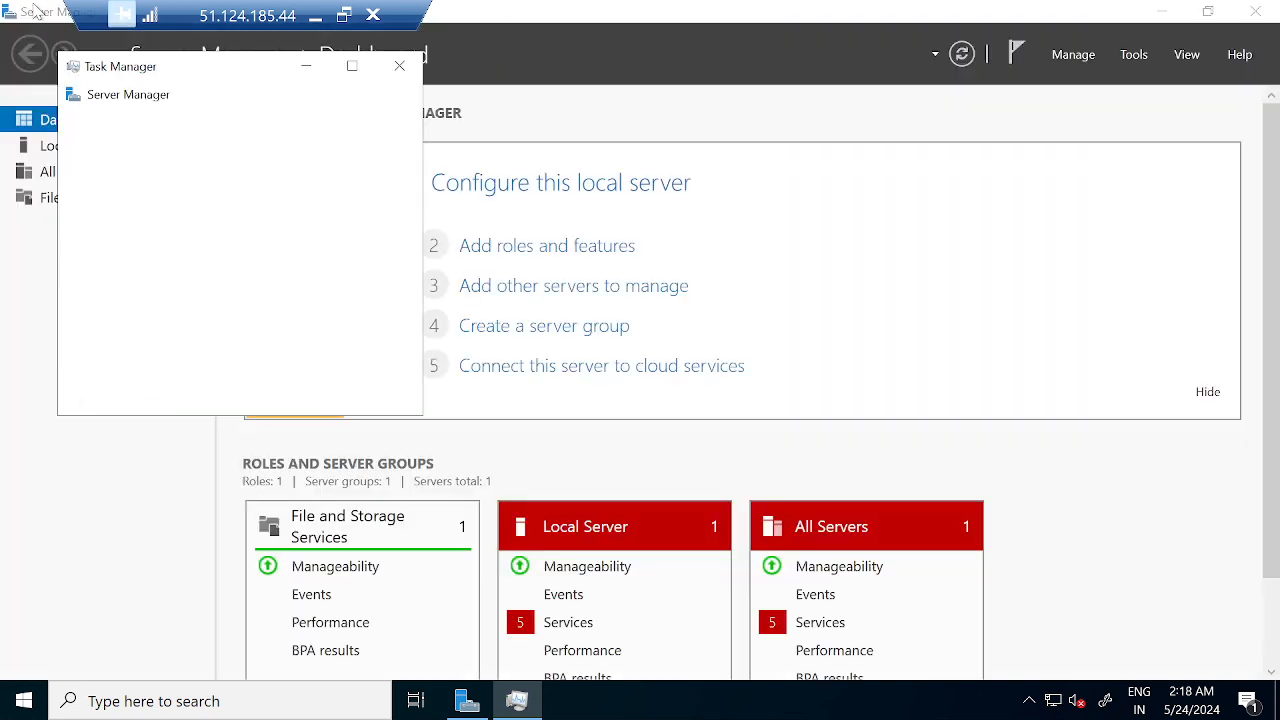
click(125, 392)
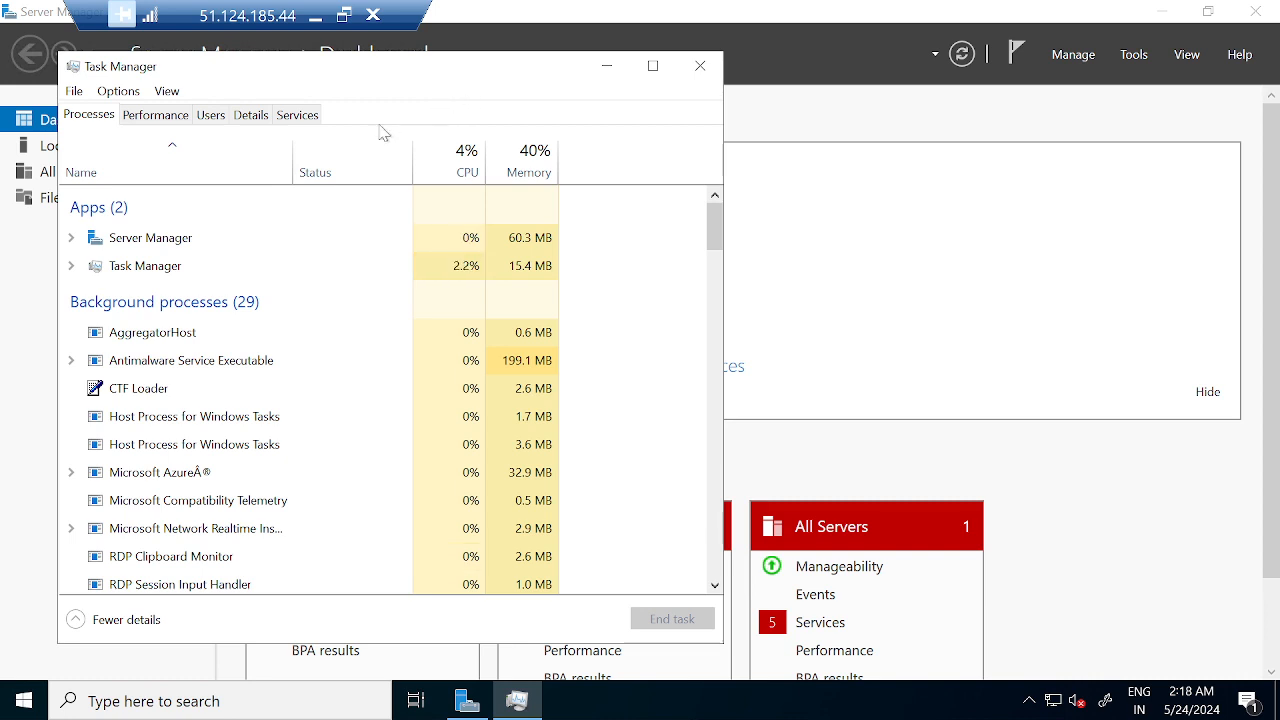
- Examine the server's CPU and memory performance, and sort the running processes by CPU and then by memory usage
click(152, 118)
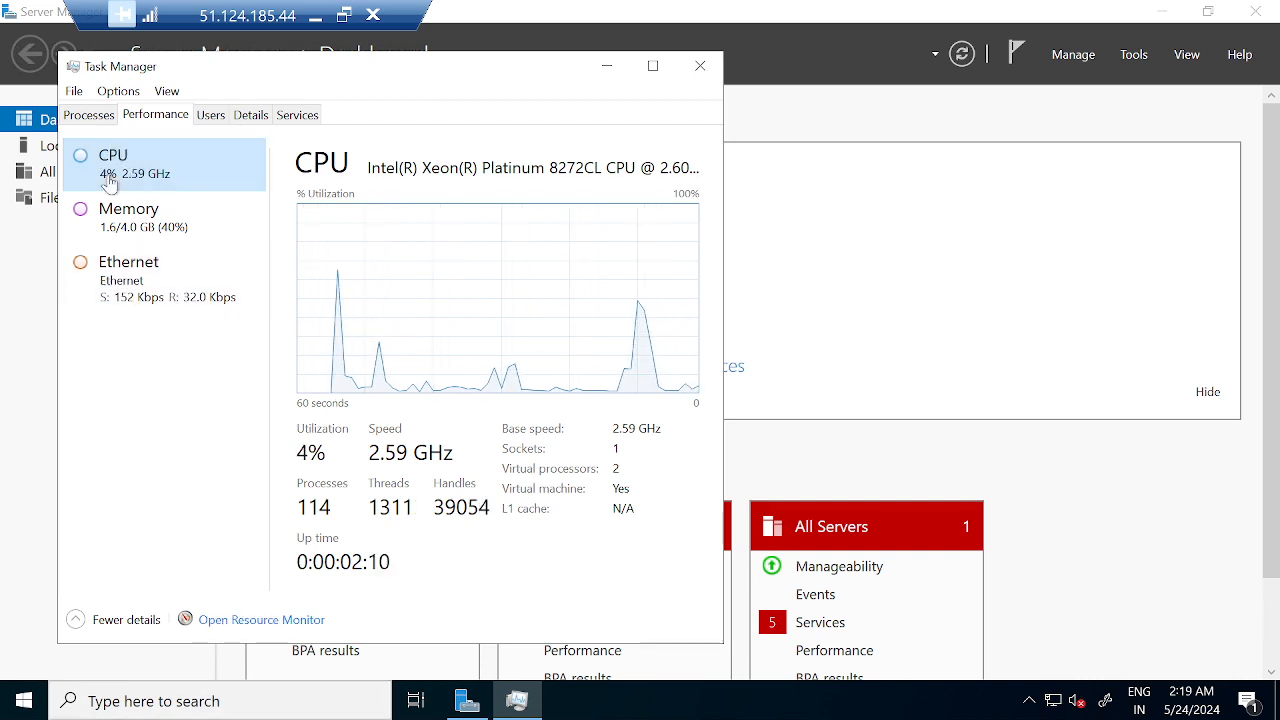
click(118, 220)
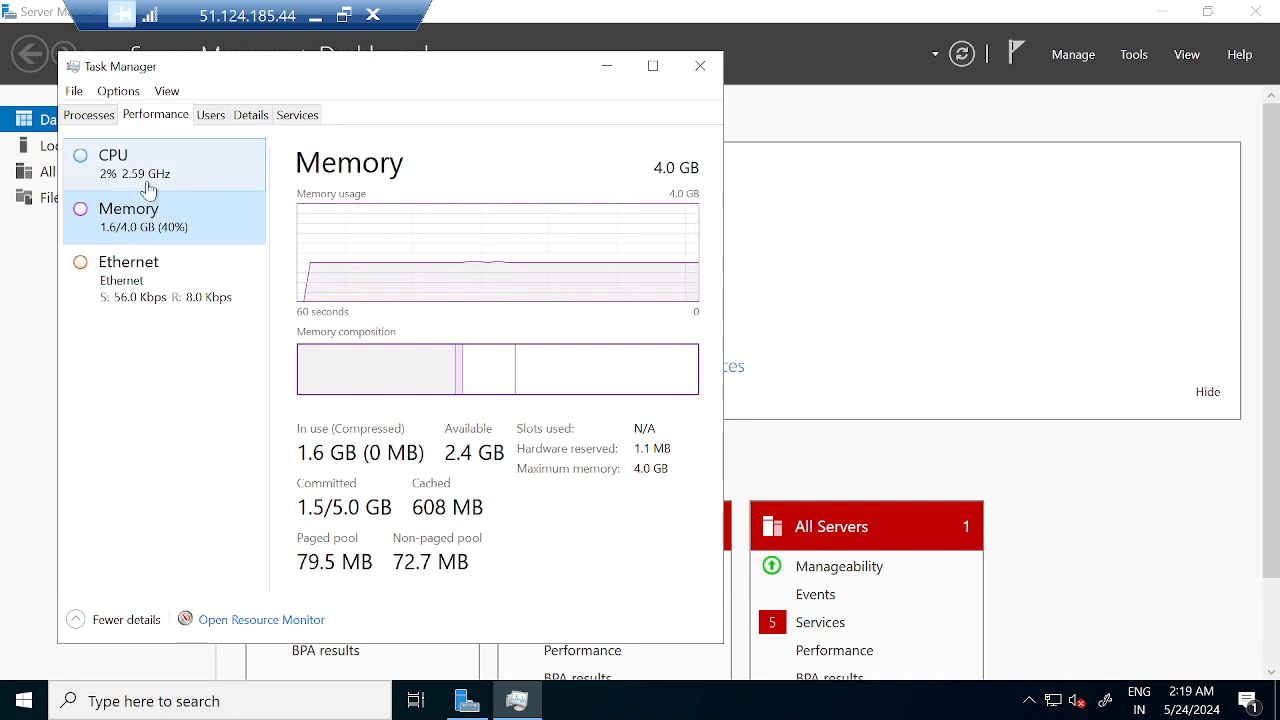
click(90, 118)
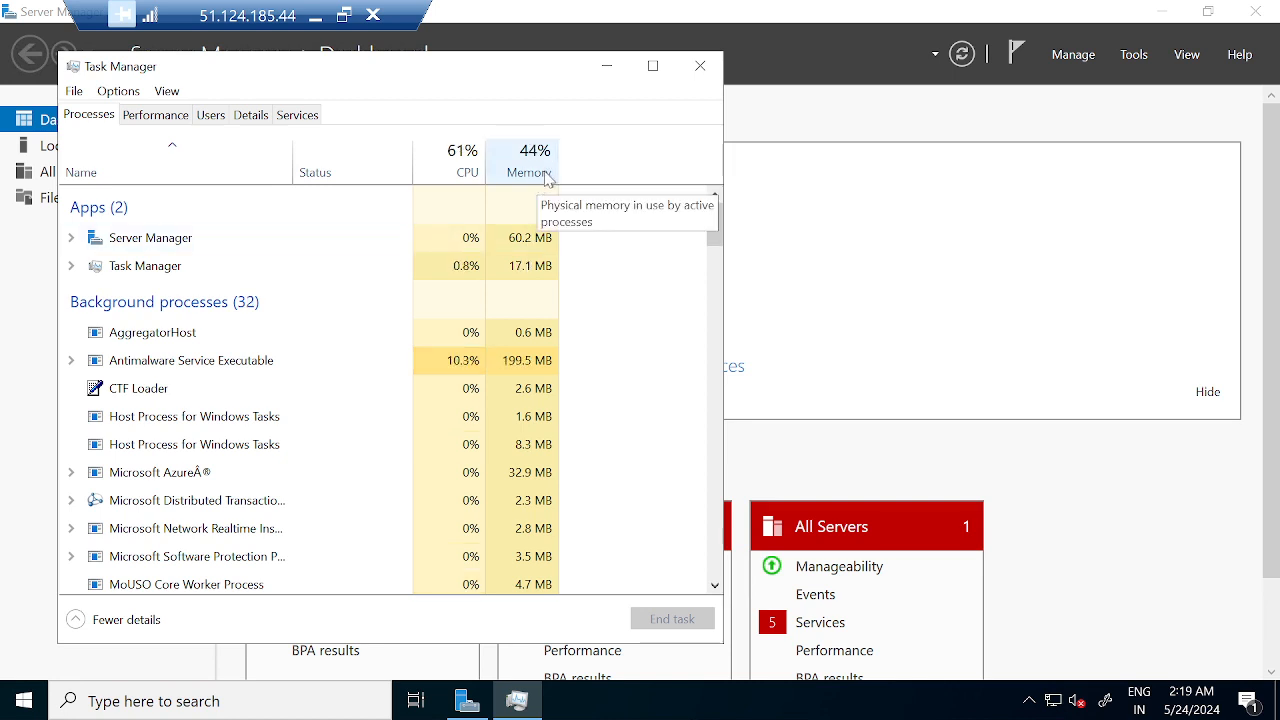
click(465, 176)
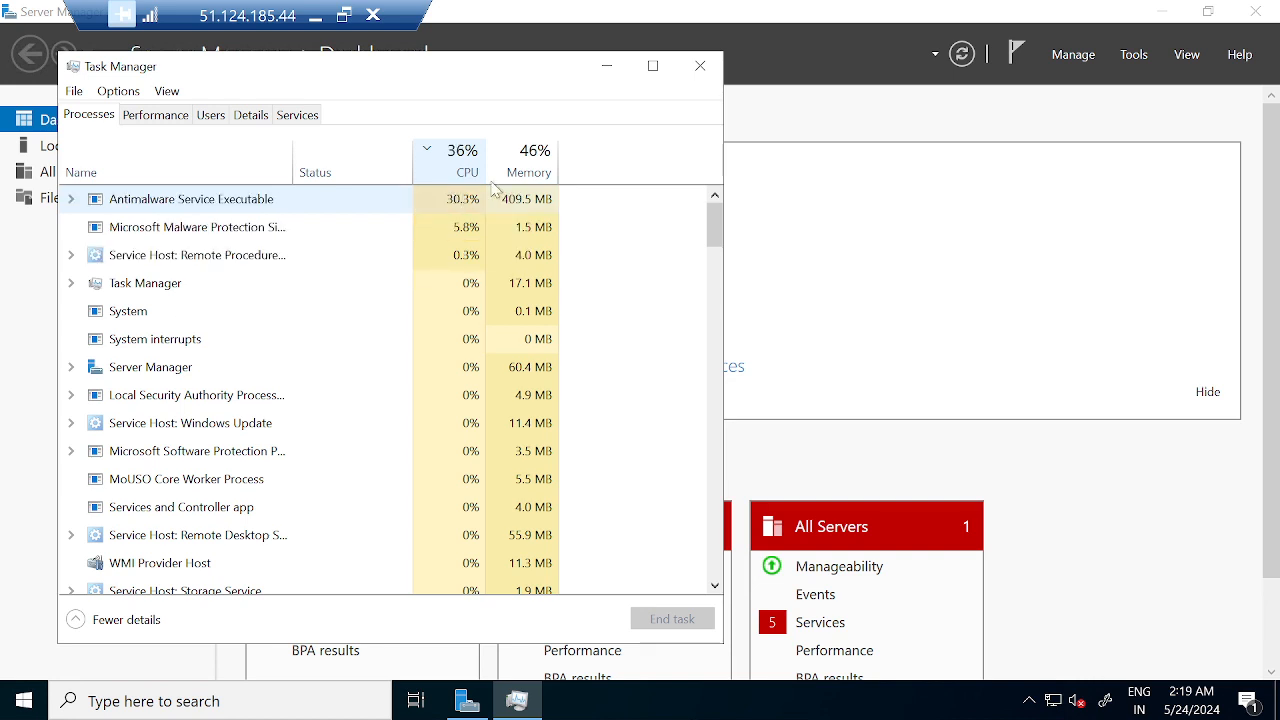
click(533, 172)
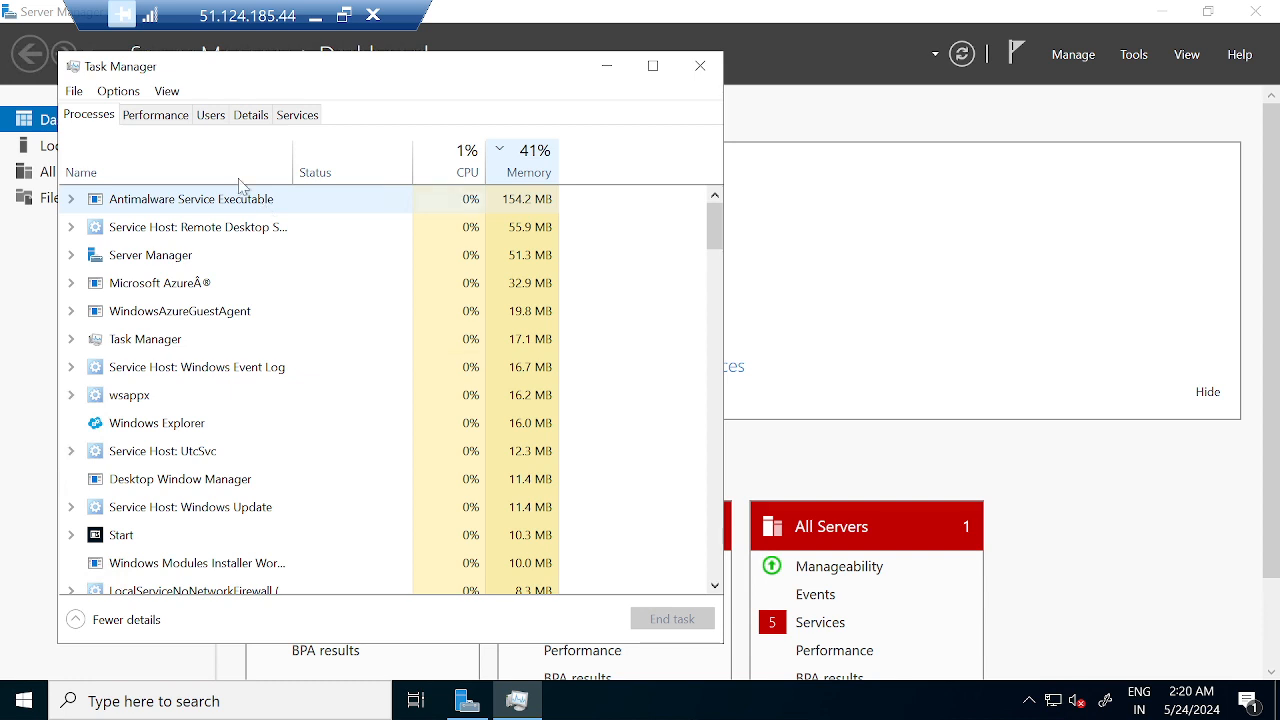
- View resource usage per user in Task Manager and expand the local administrator account's processes
click(183, 115)
click(211, 118)
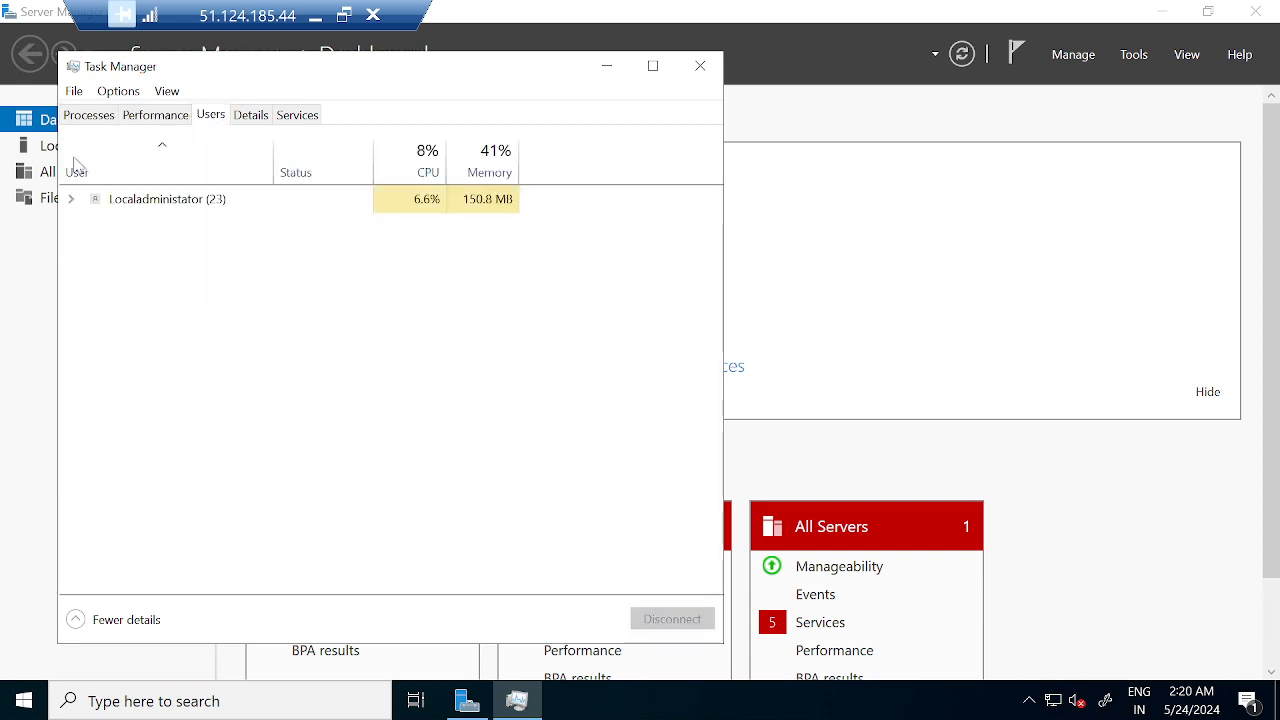
click(69, 200)
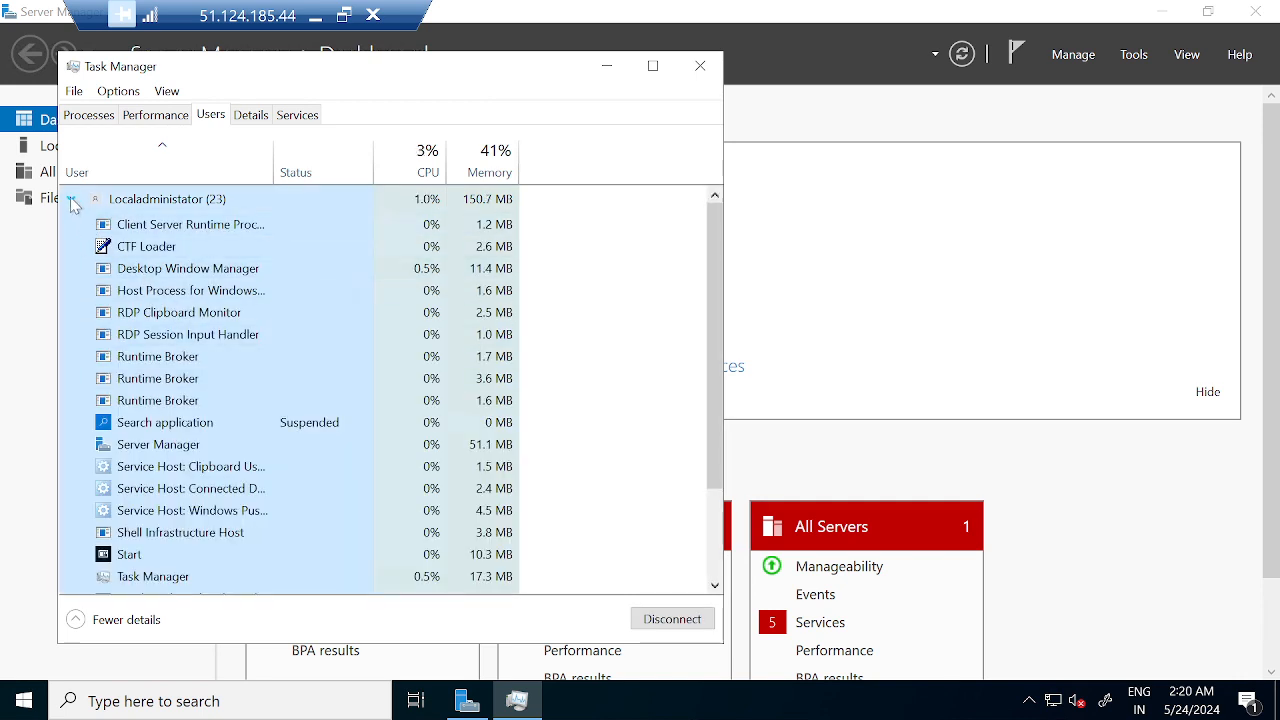
- Collapse the local administrator account's processes and view the session actions available for that account, leaving it connected
click(71, 201)
click(71, 201)
click(71, 201)
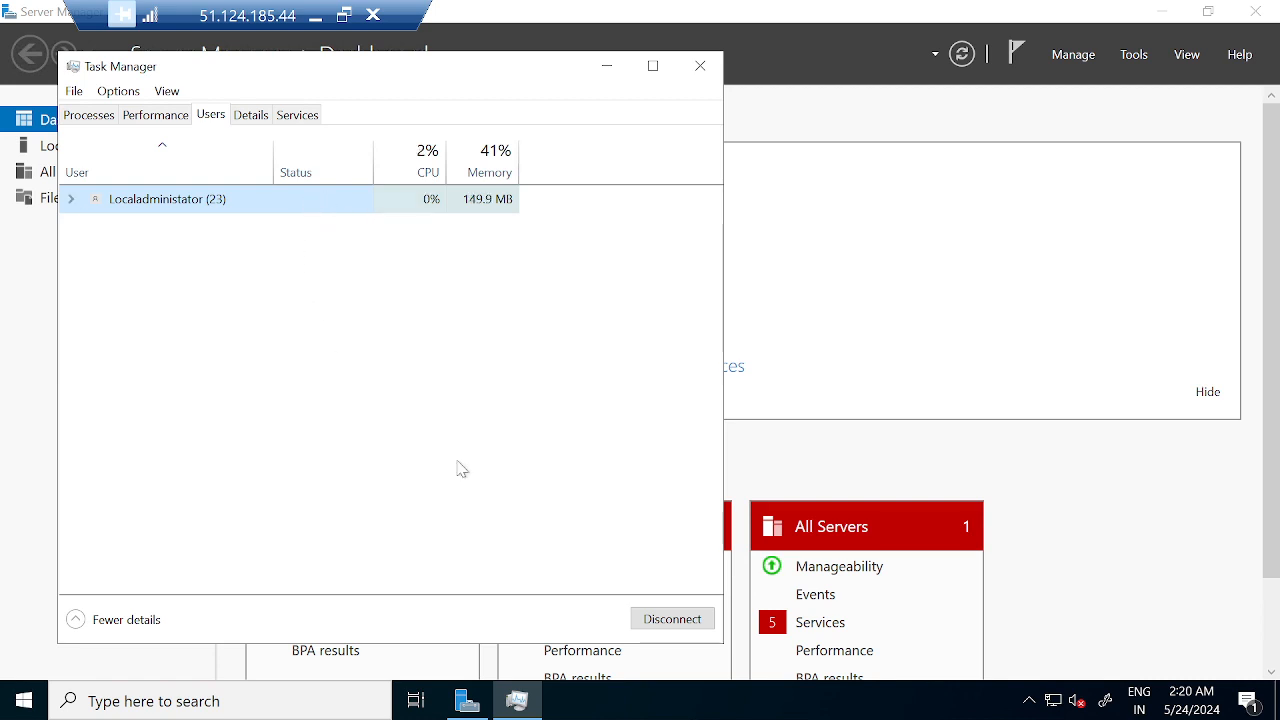
right_click(158, 208)
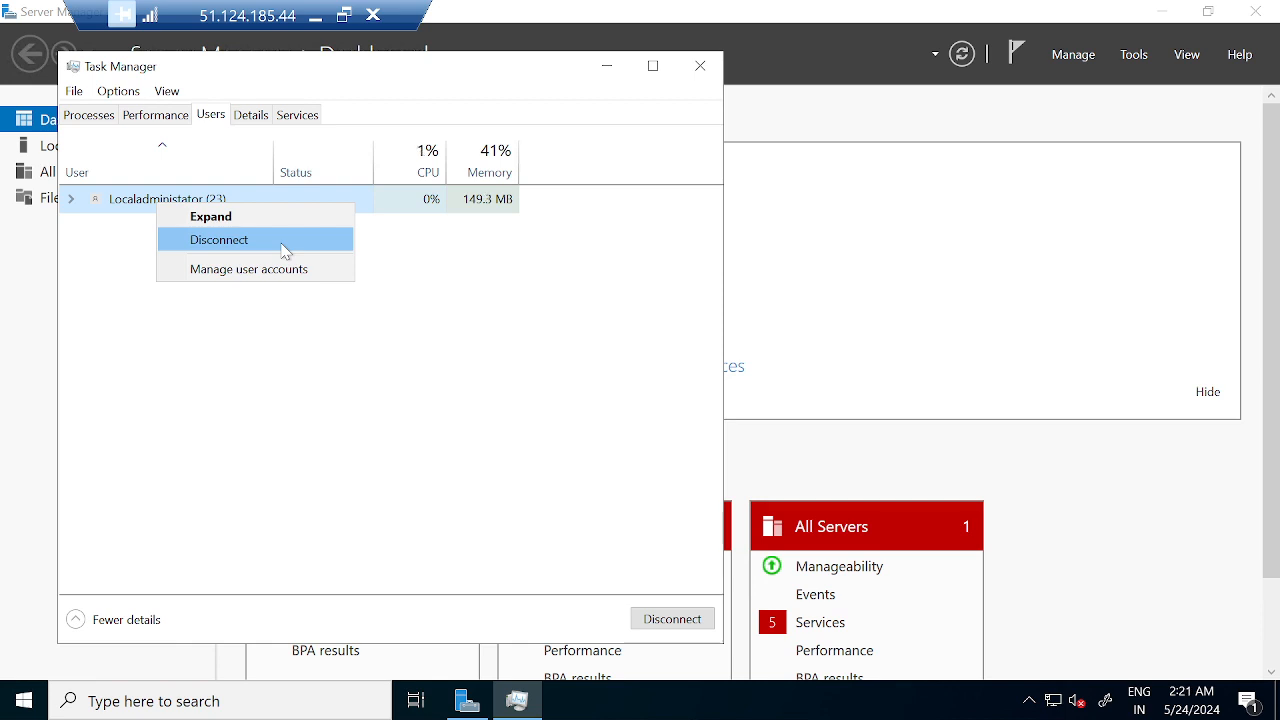
click(574, 436)
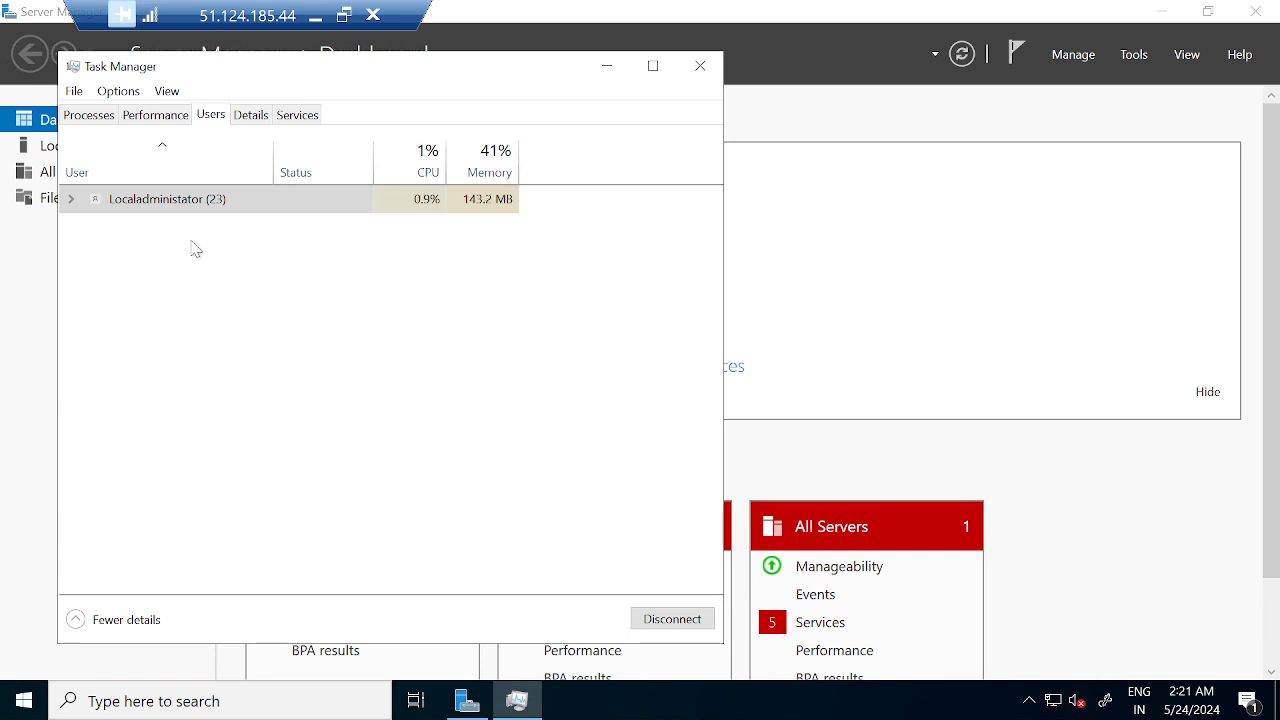
right_click(138, 198)
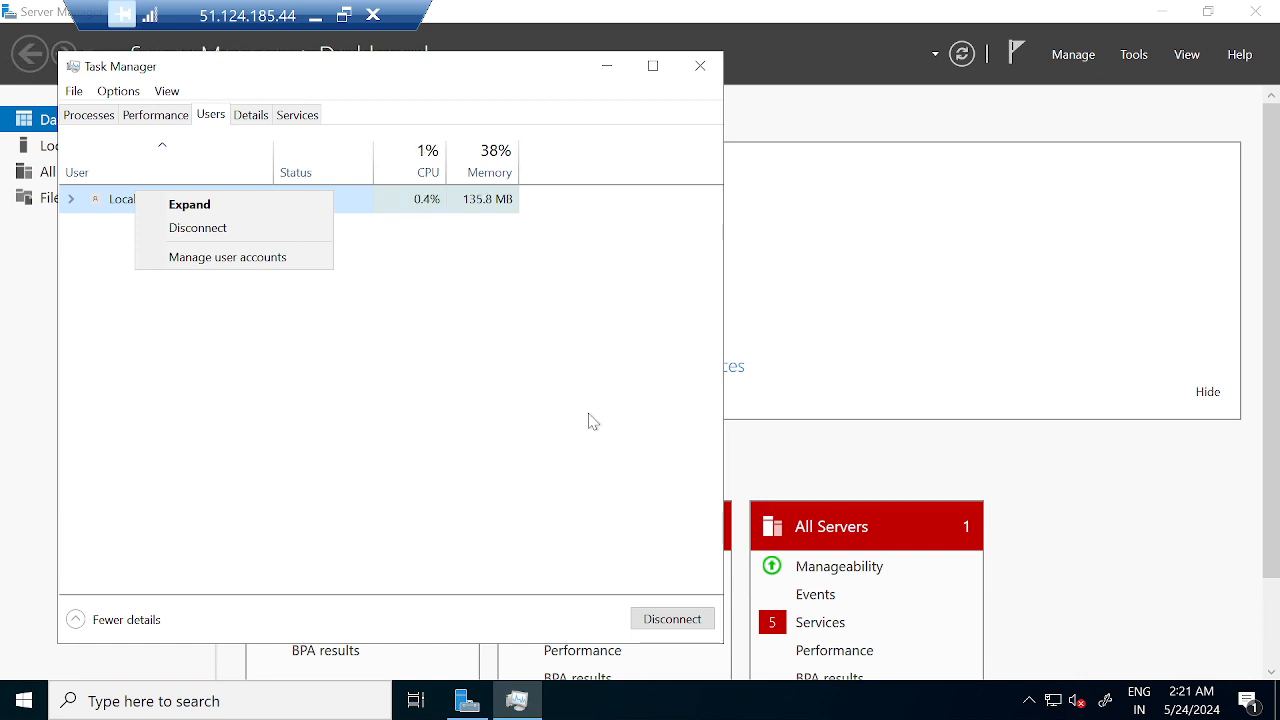
click(440, 377)
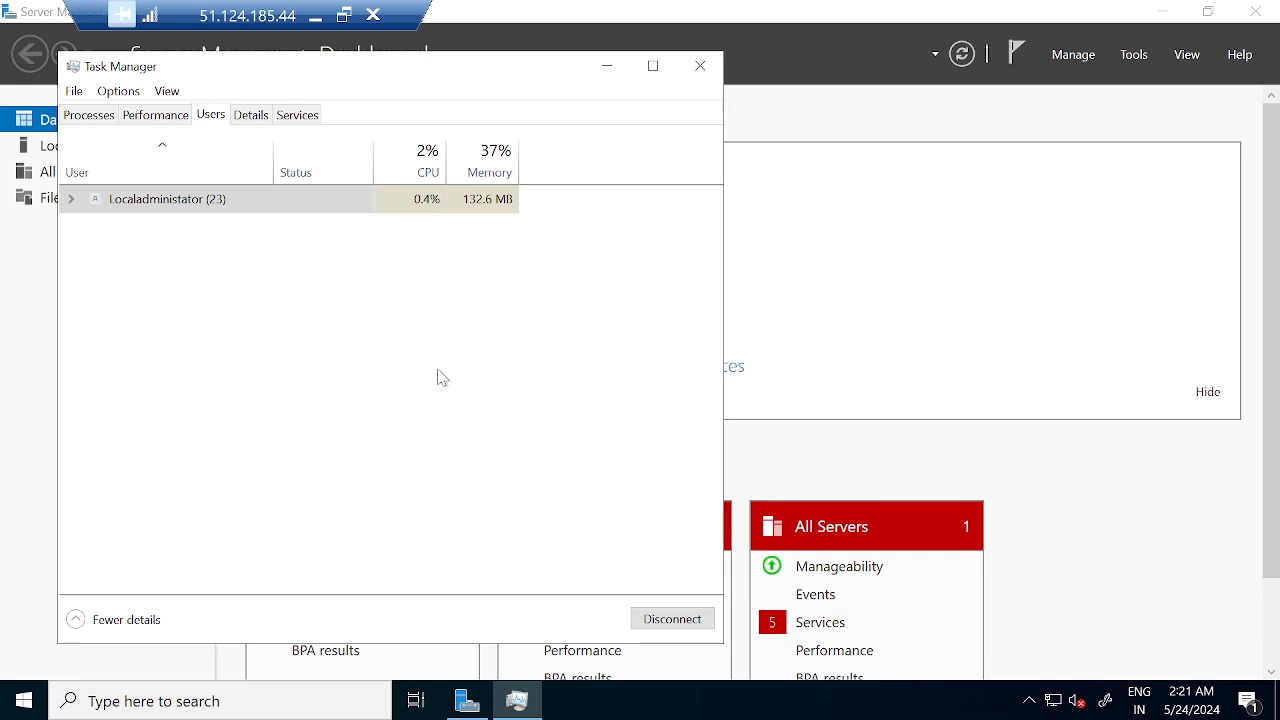
- Switch back to the Azure portal, search TEST-VM01's settings for "metr", open Metrics and collapse the virtual machines list
click(315, 16)
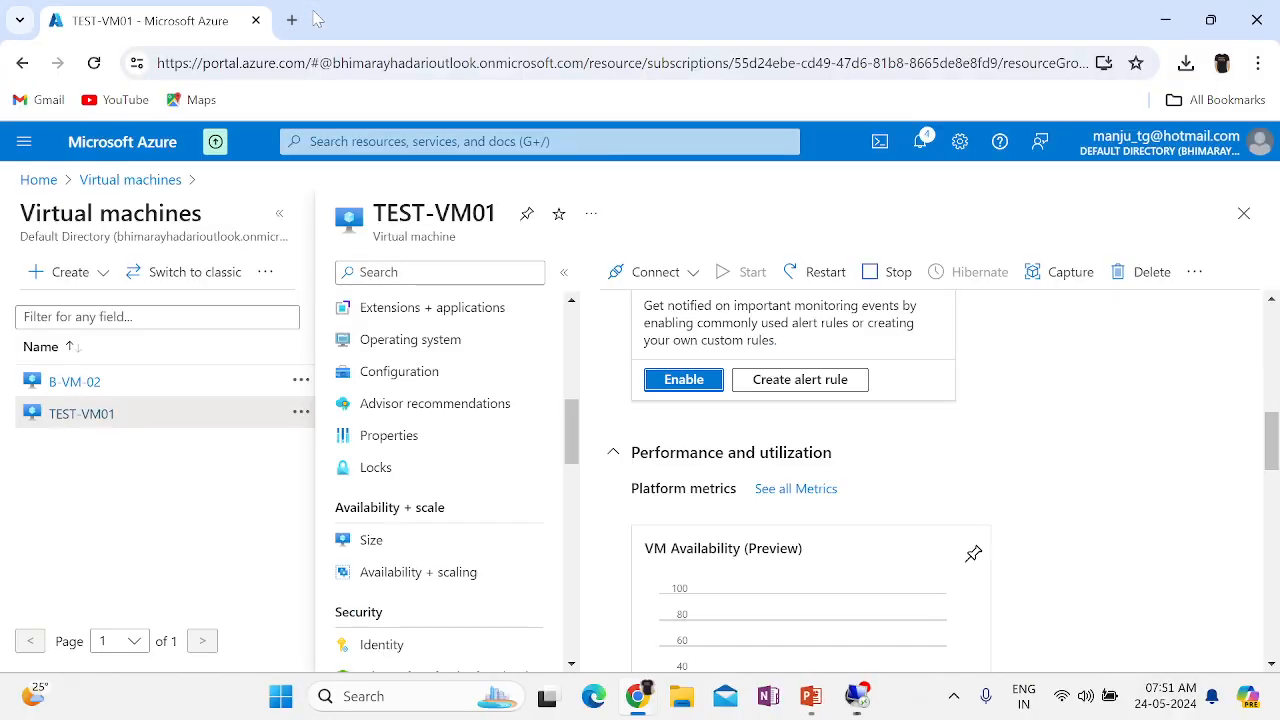
click(440, 273)
text(metr)
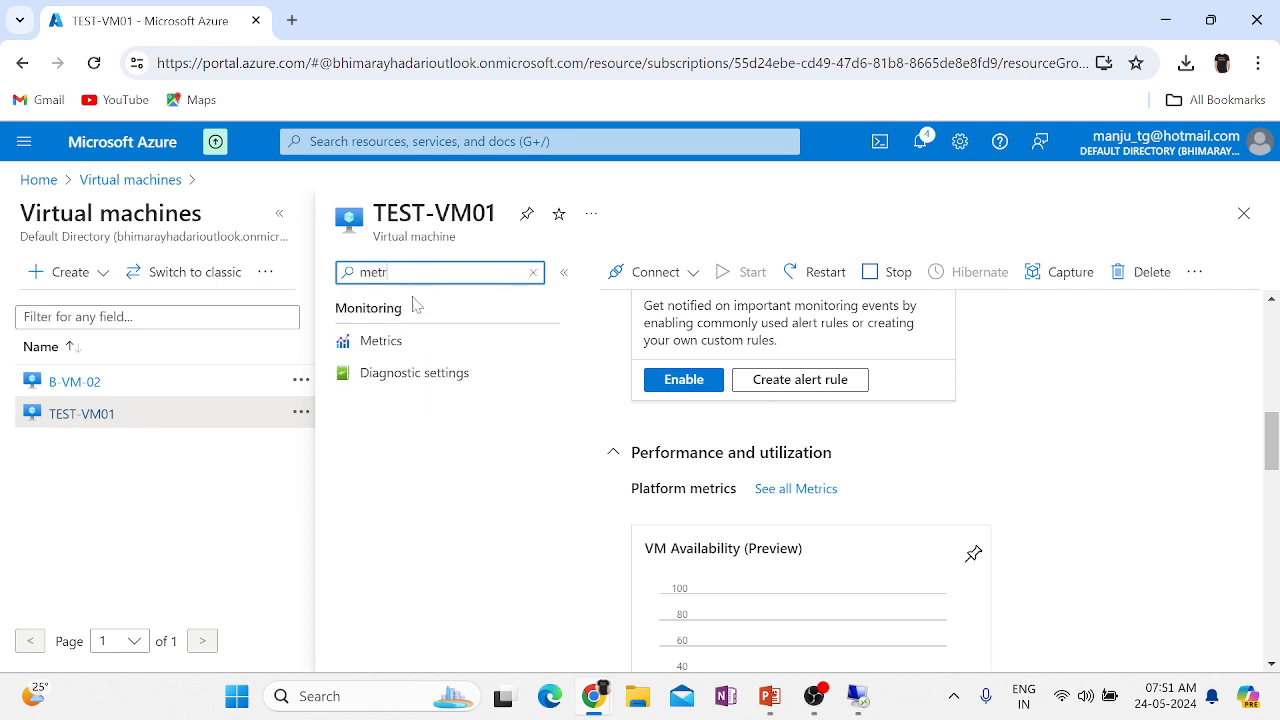
click(381, 344)
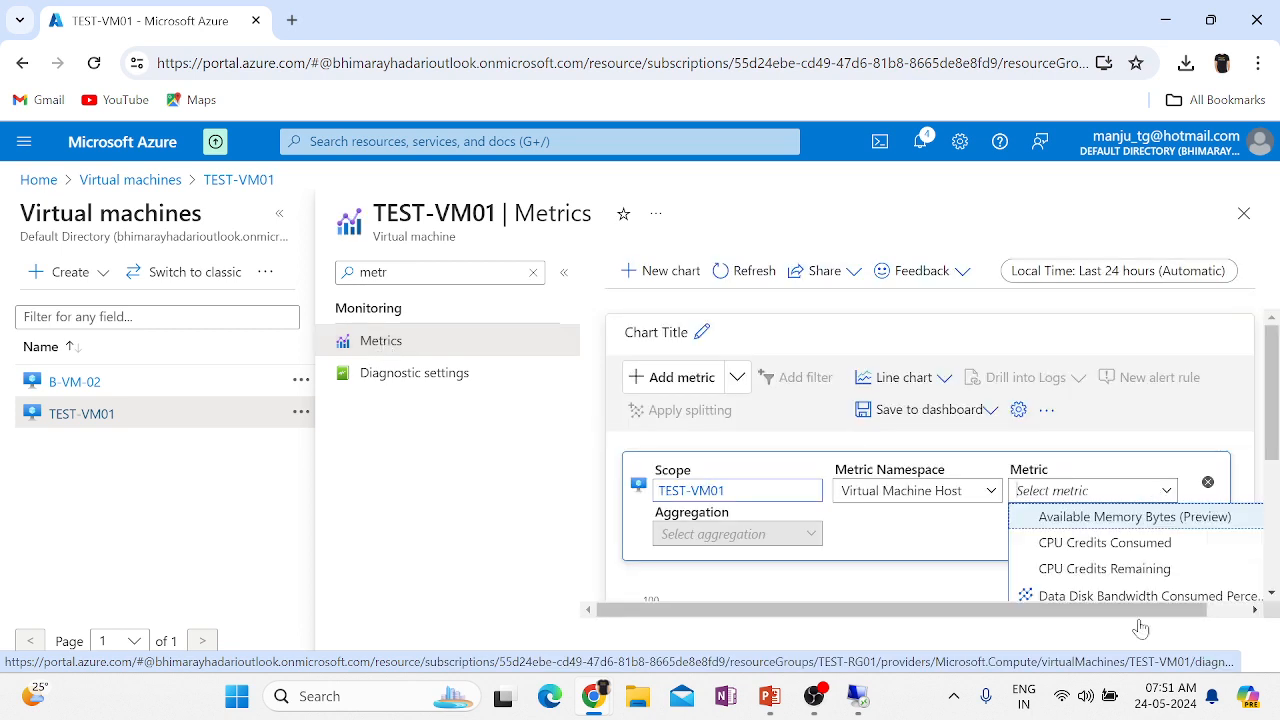
click(279, 218)
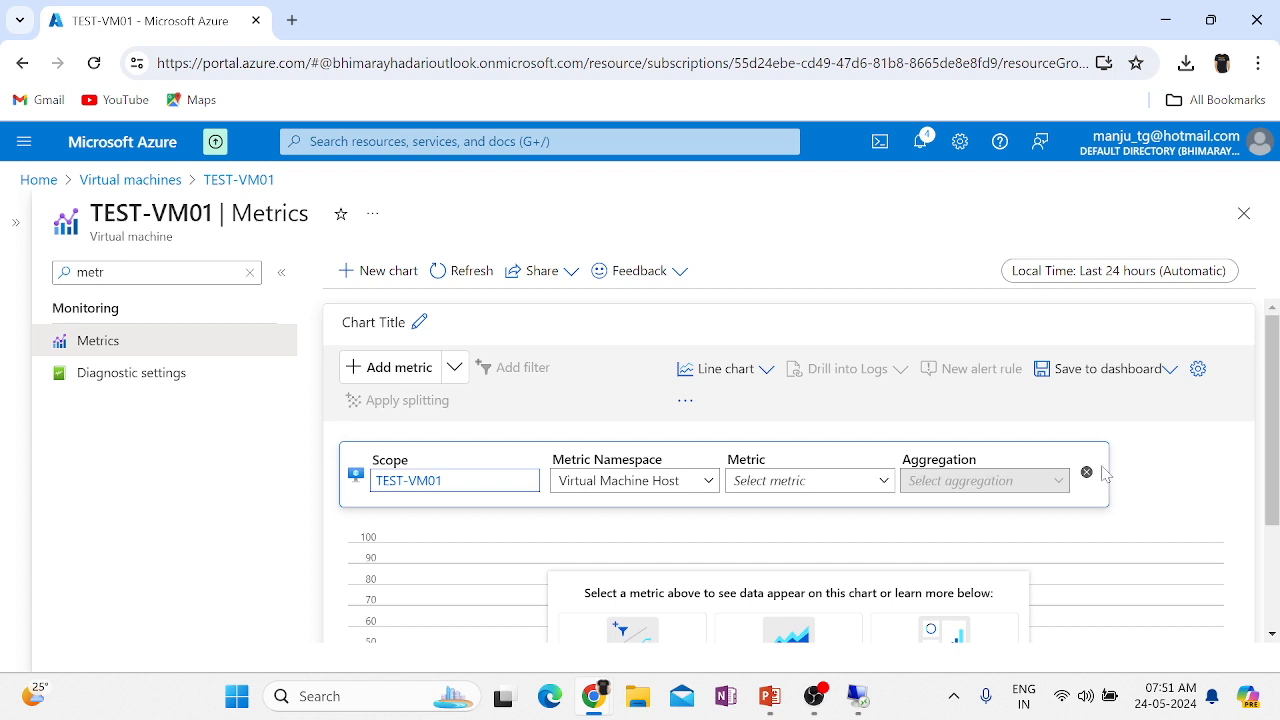
- Chart the Percentage CPU metric for TEST-VM01, using the Virtual Machine Host namespace
click(628, 482)
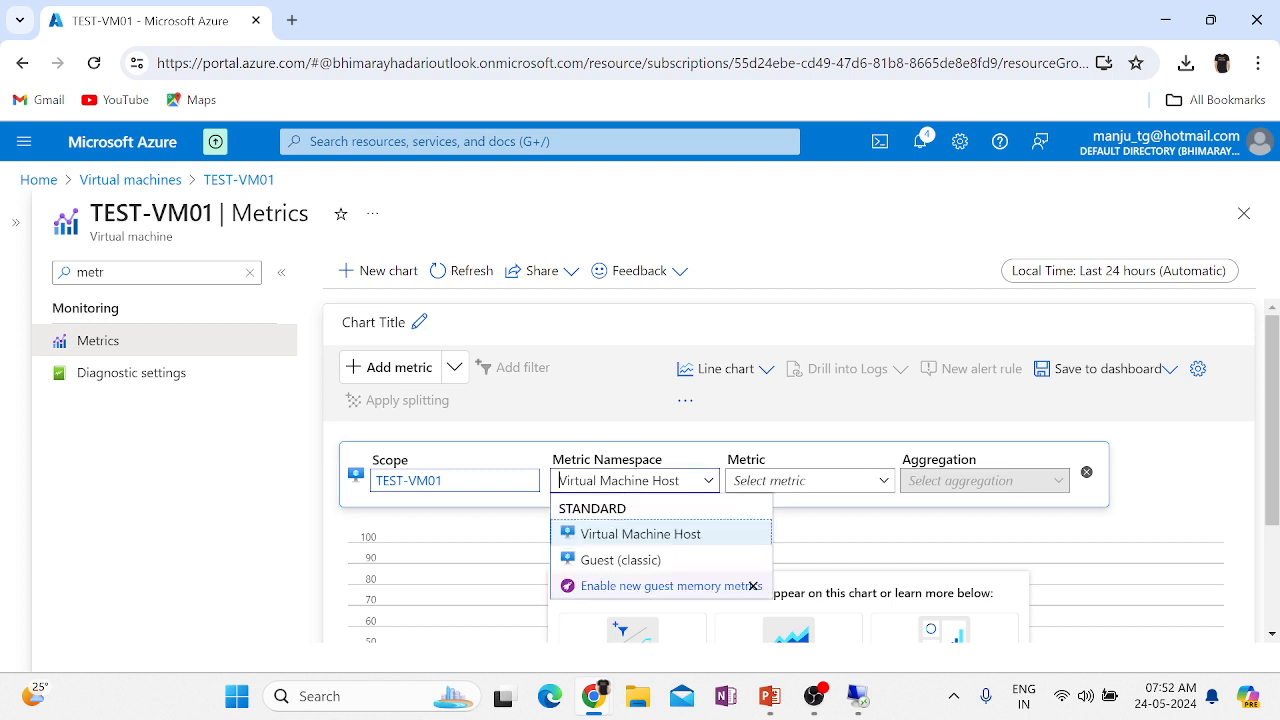
click(653, 537)
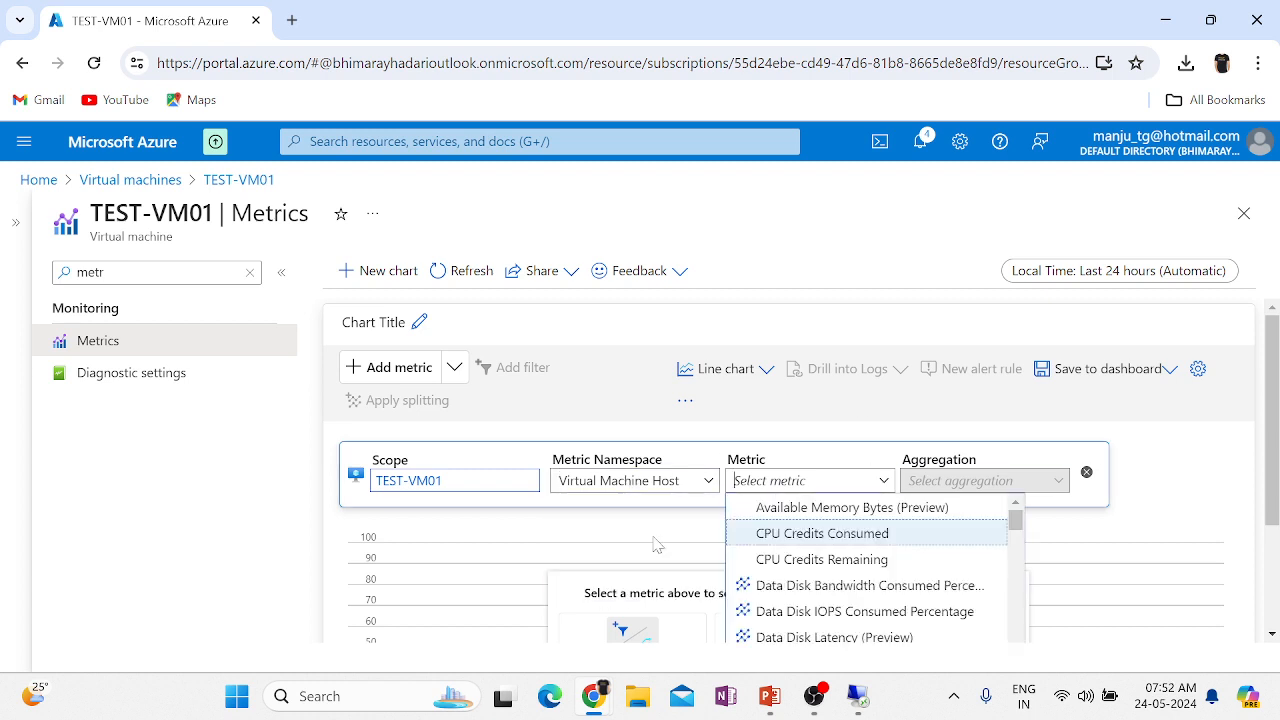
click(700, 484)
click(815, 479)
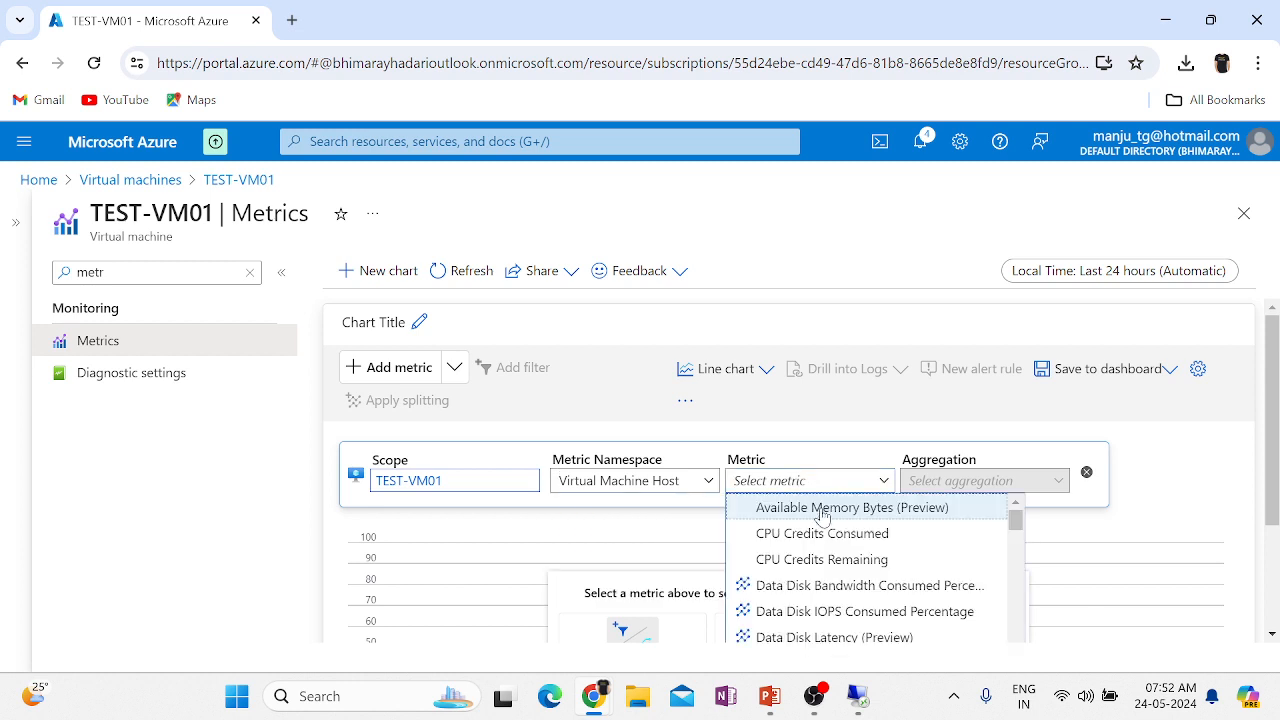
scroll(903, 590, down, 1)
scroll(903, 590, down, 1)
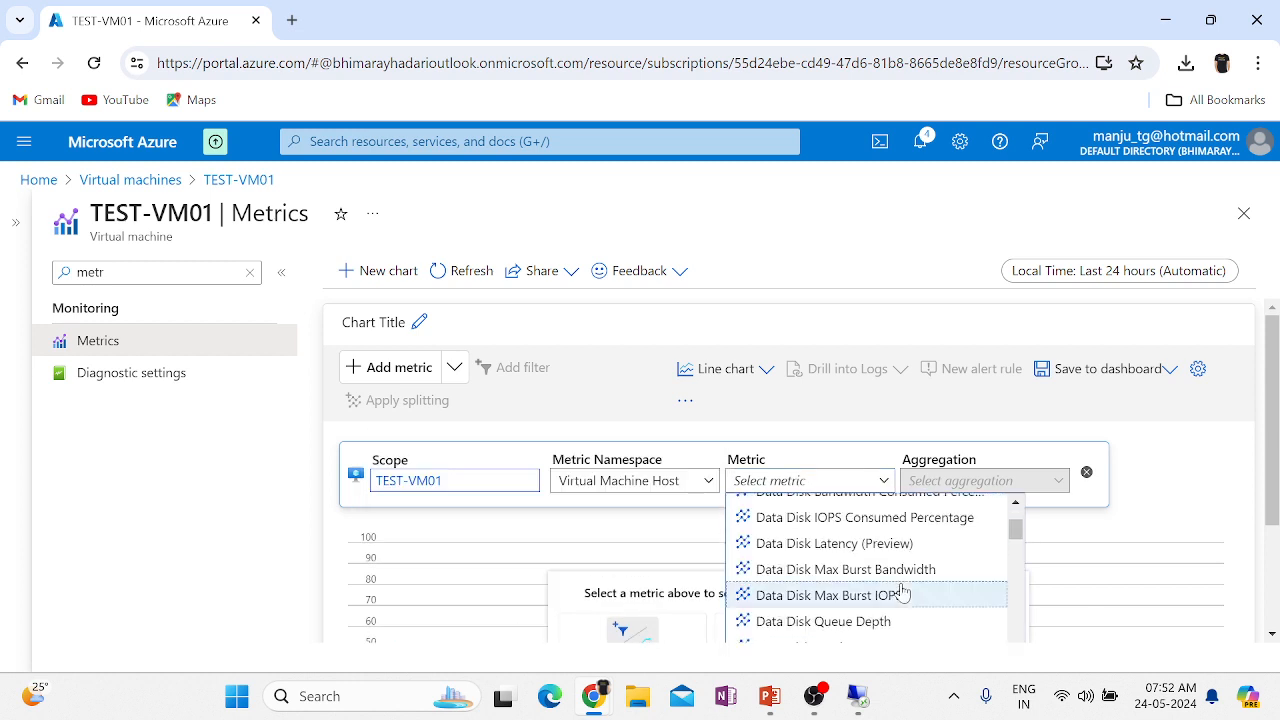
scroll(903, 590, down, 3)
scroll(903, 590, up, 5)
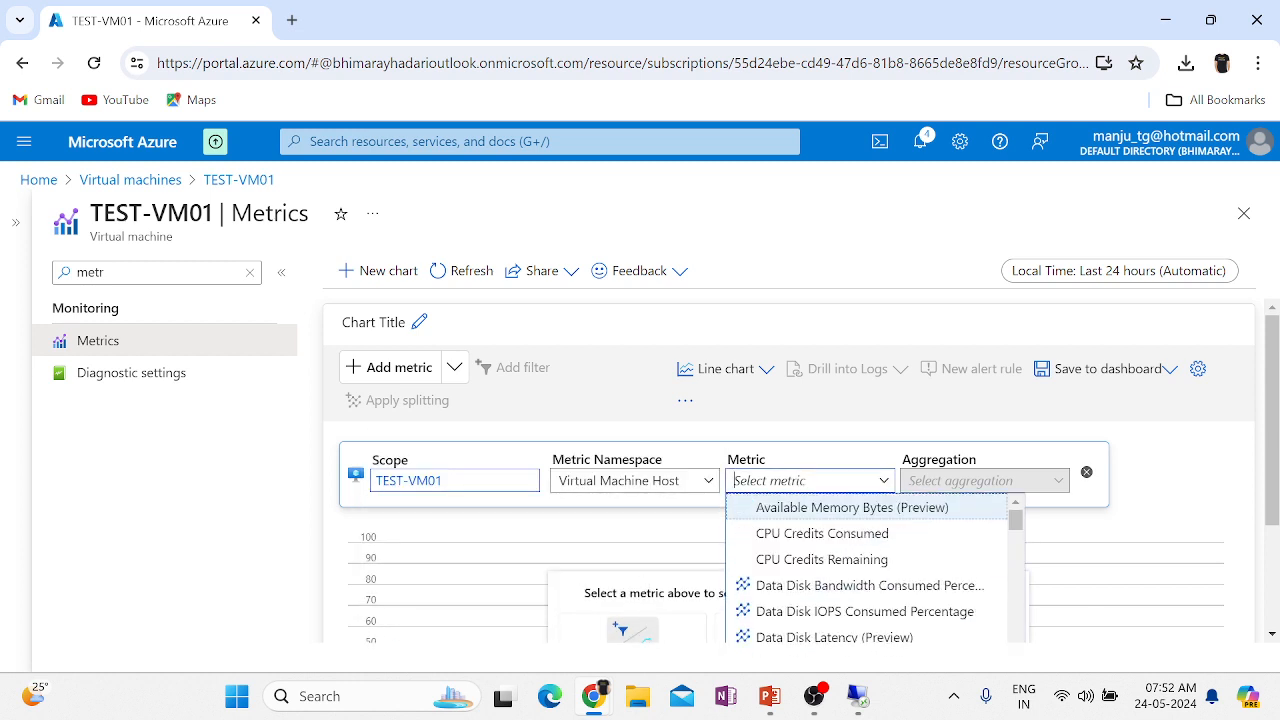
text(cpu)
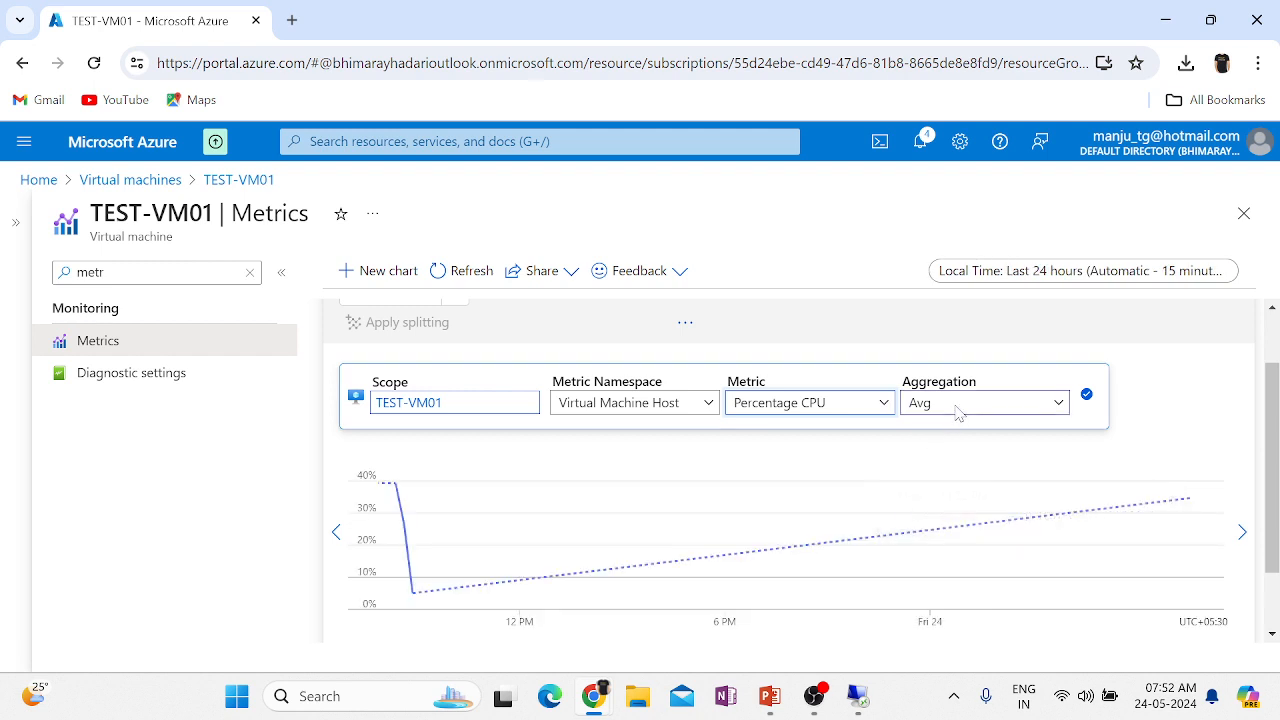
- Review the available metric namespaces and metrics, and examine the average CPU chart over the last 24 hours
click(675, 405)
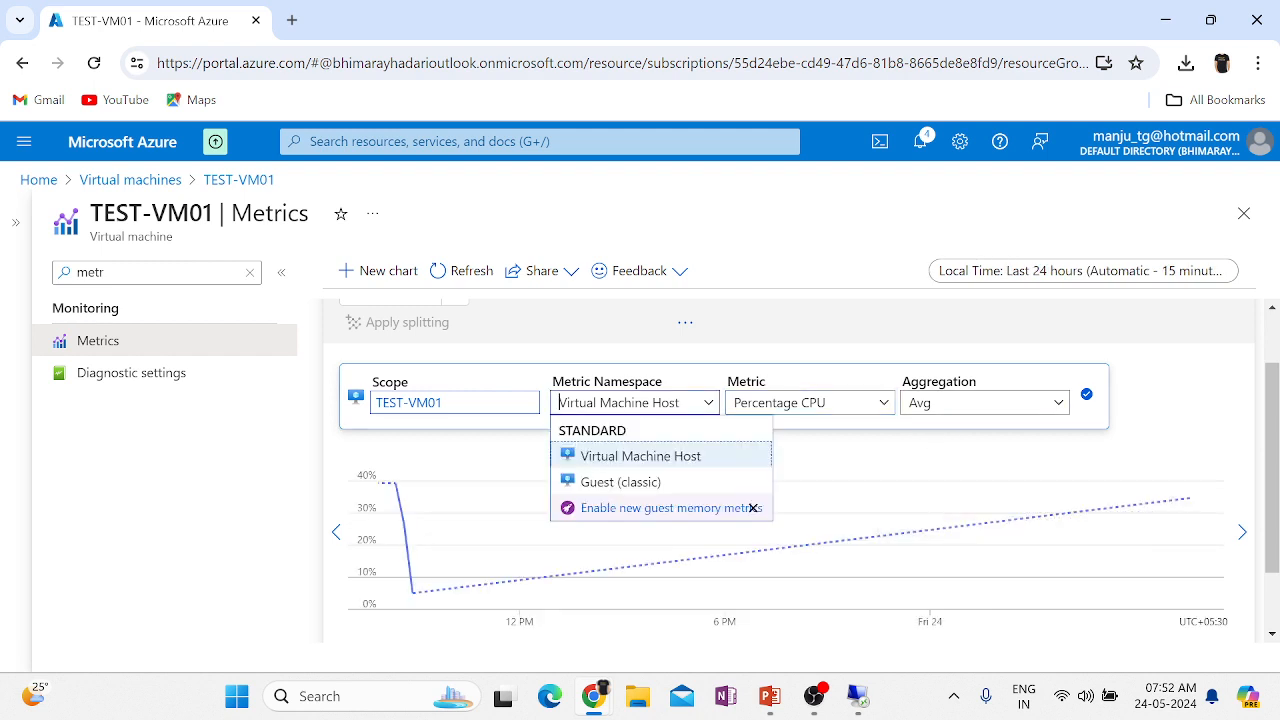
click(805, 402)
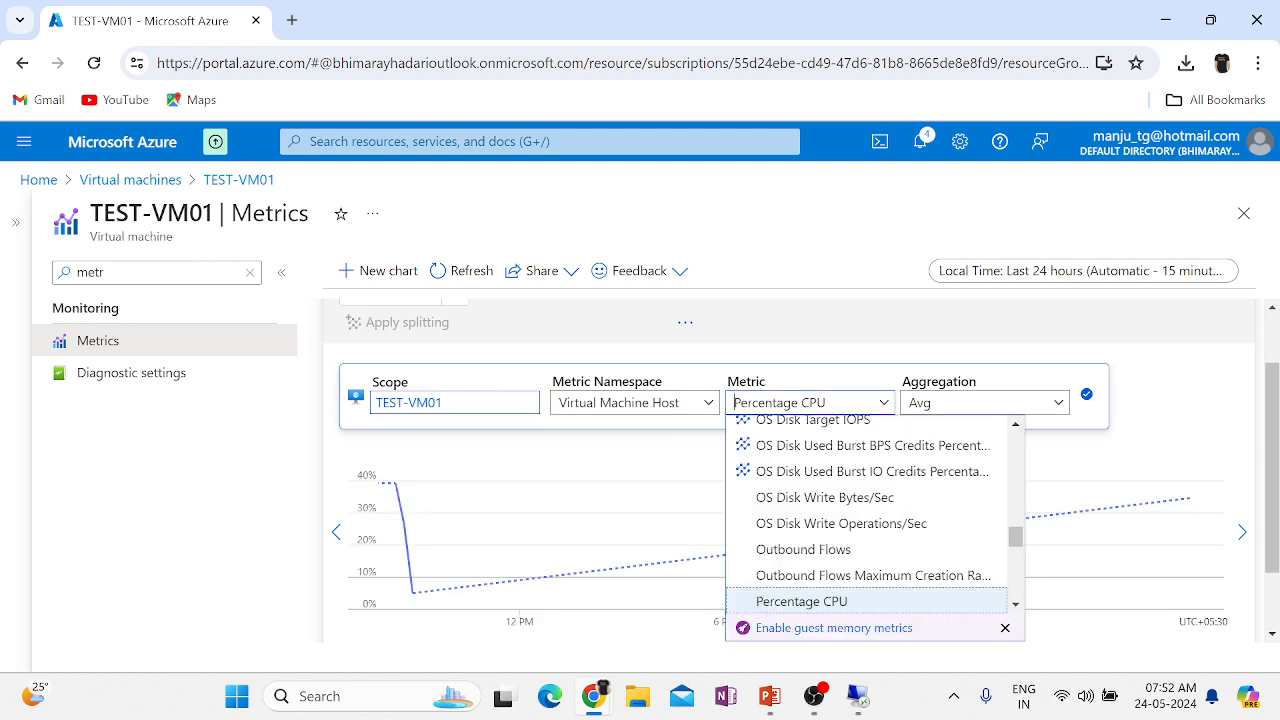
click(808, 340)
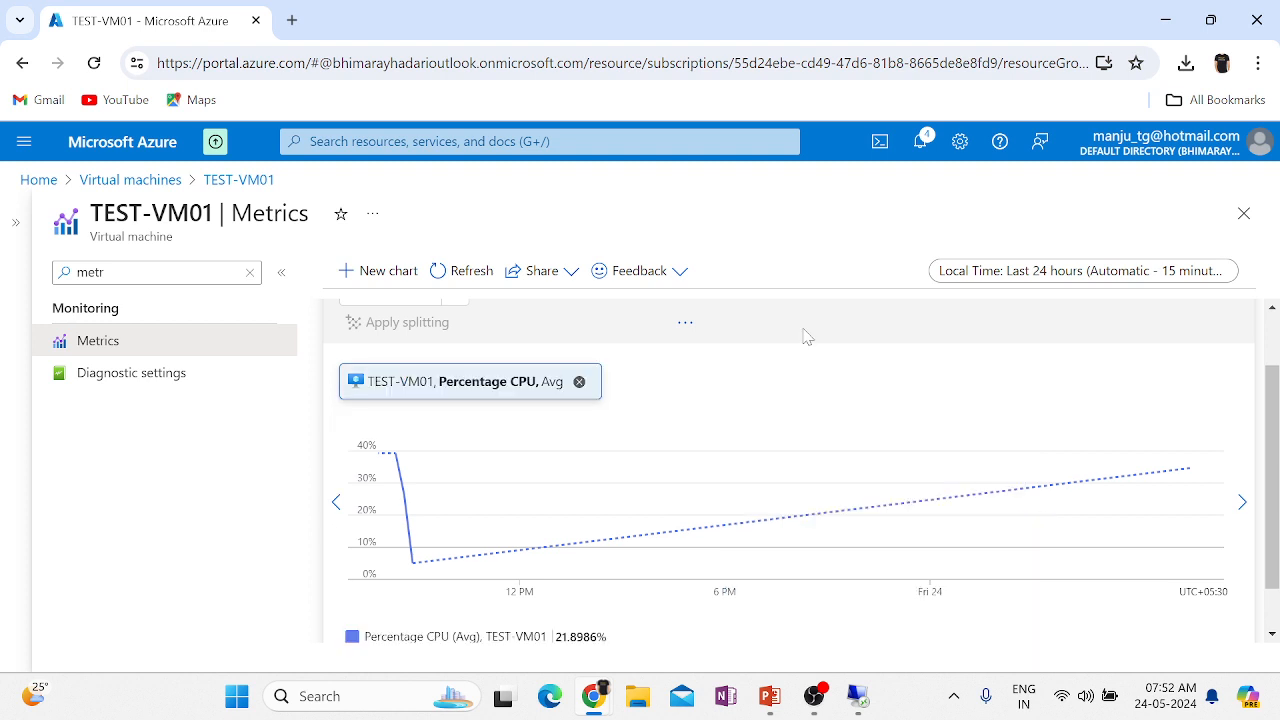
scroll(1240, 457, down, 1)
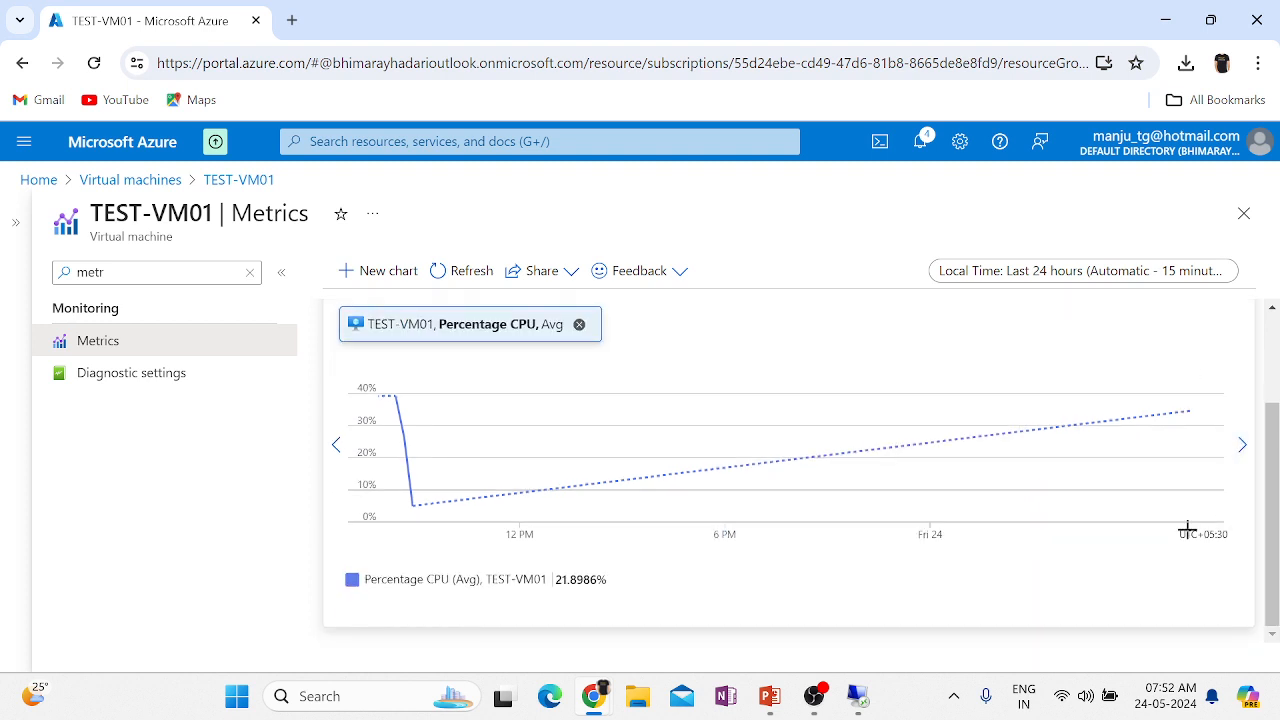
scroll(1186, 532, up, 1)
scroll(420, 558, down, 1)
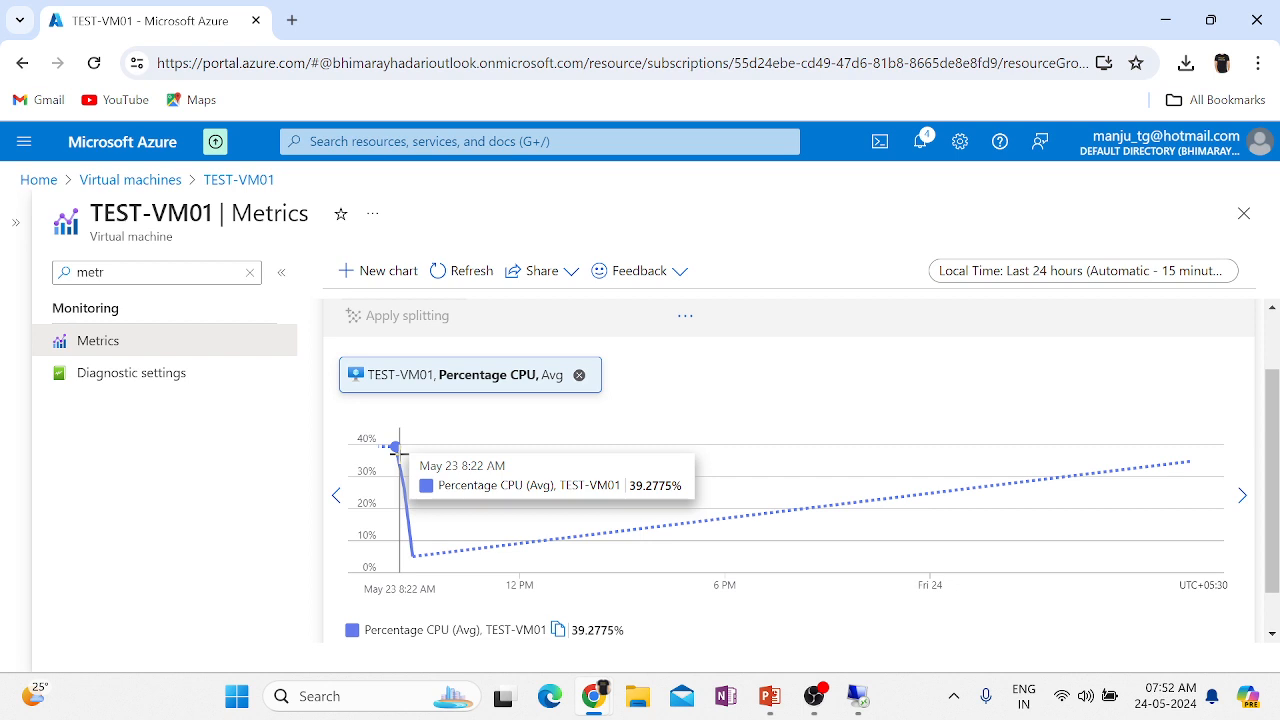
- View the CPU chart over the last 30 days and return its time range to the last 24 hours
click(1026, 271)
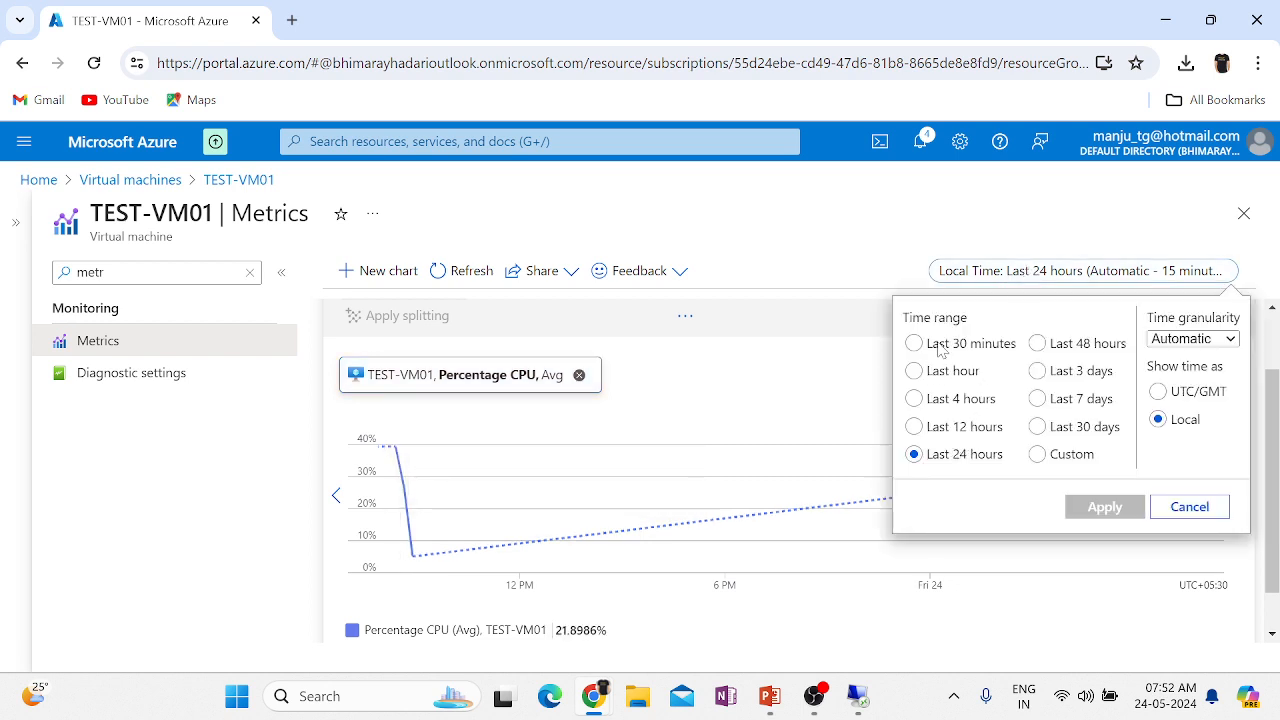
click(1054, 432)
click(1106, 507)
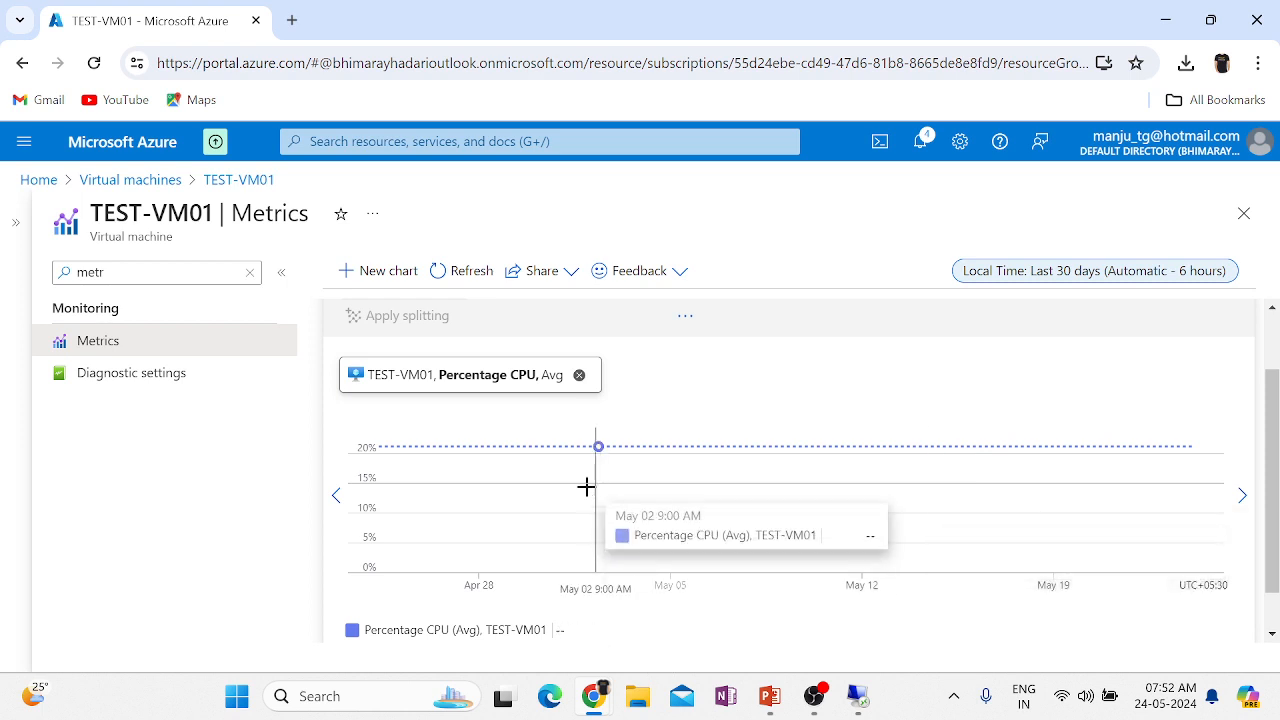
click(1095, 281)
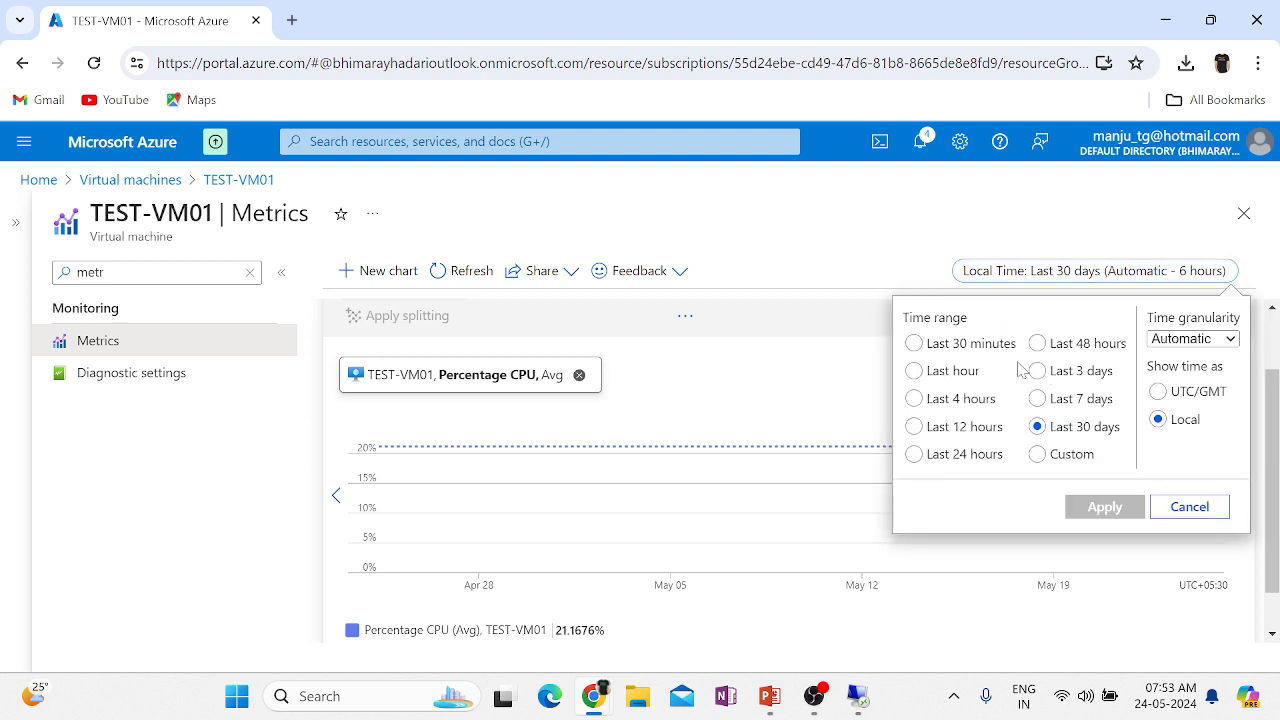
click(949, 455)
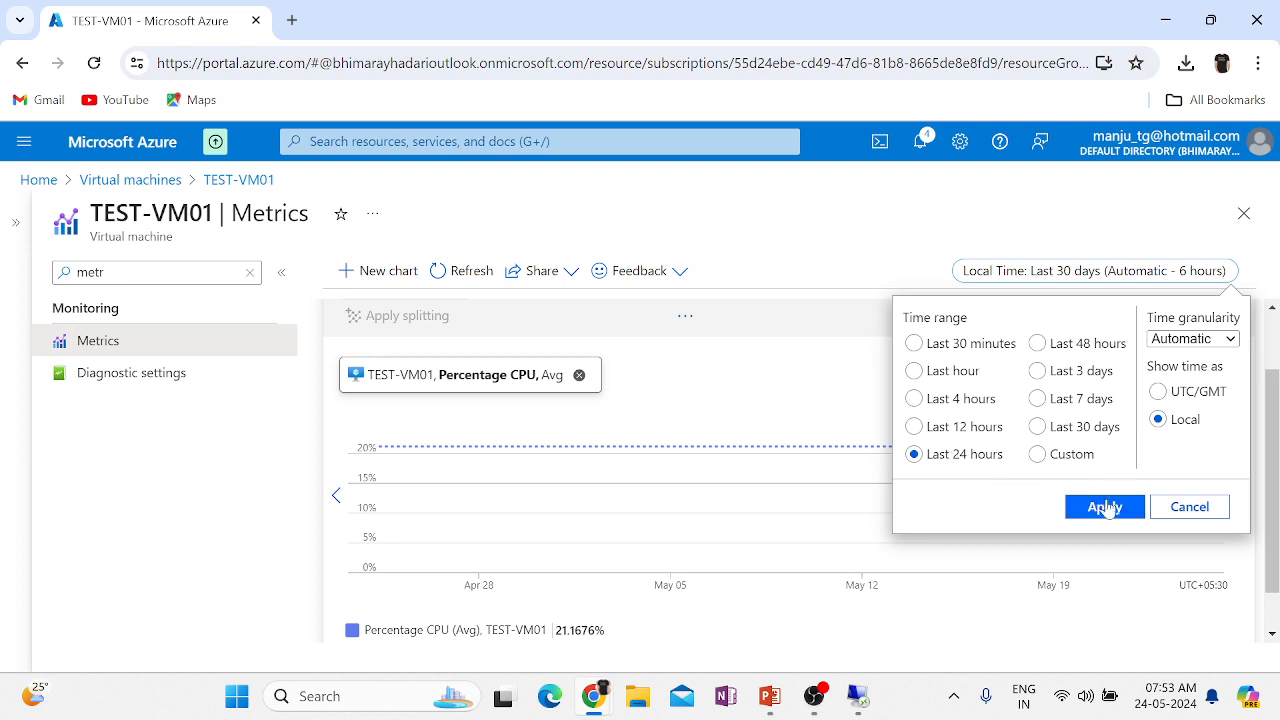
click(1105, 506)
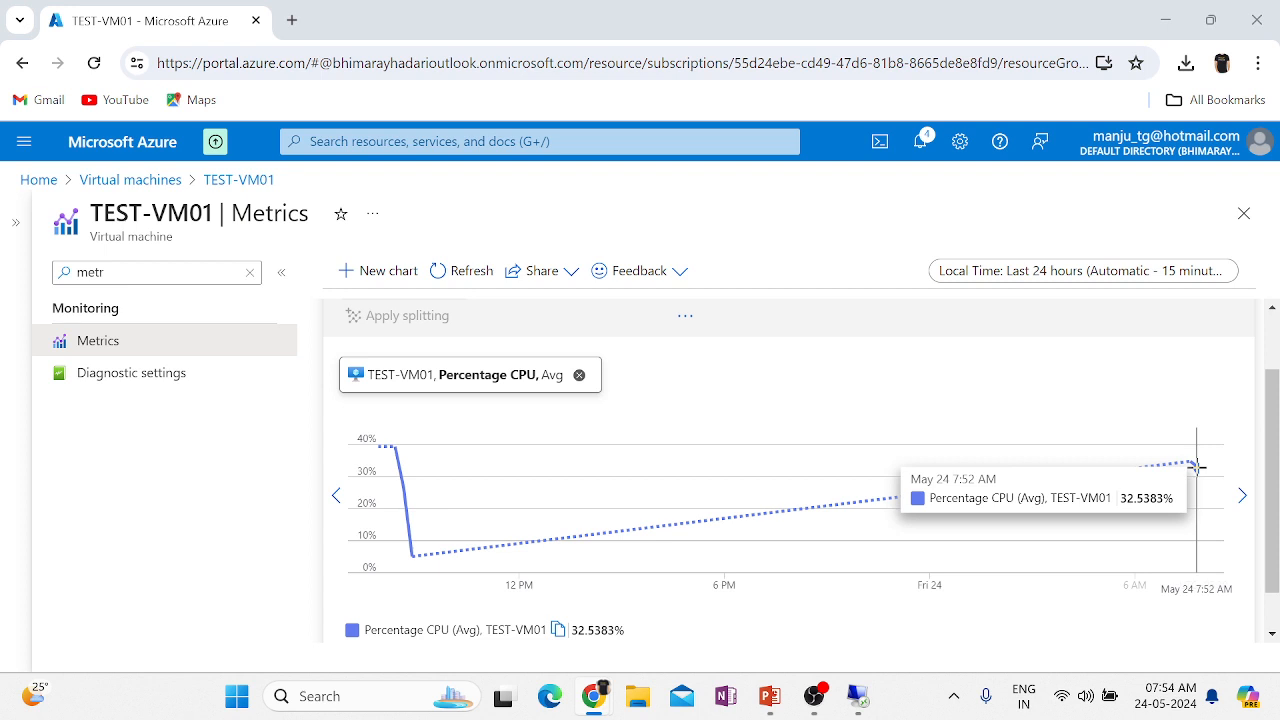
- Switch back to the TEST-VM01 remote session, and close and reopen Task Manager there
mouse_move(862, 706)
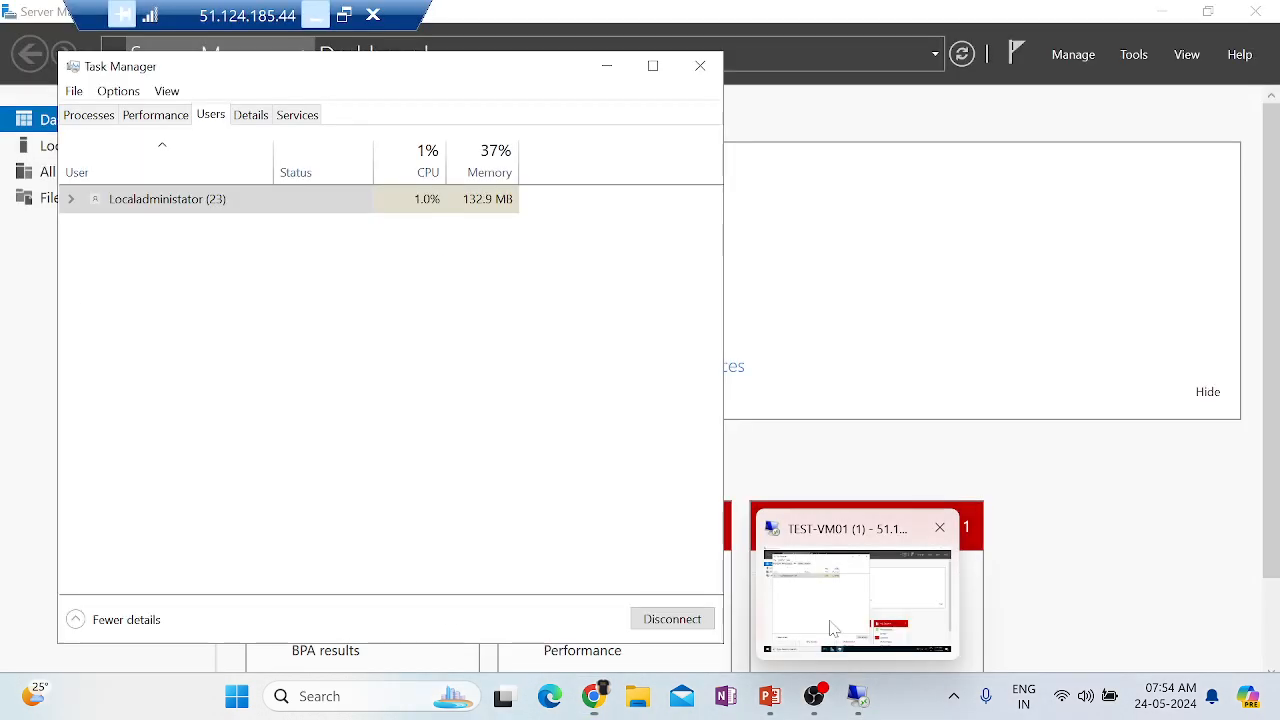
click(830, 628)
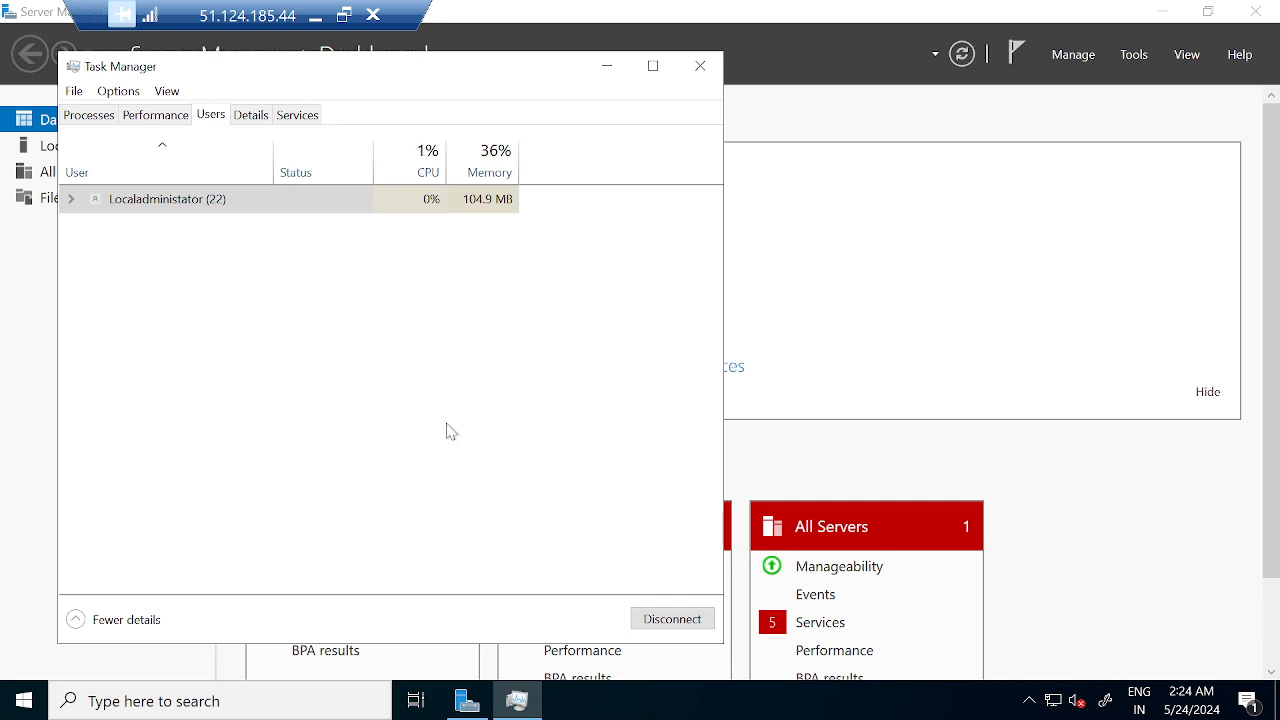
click(701, 67)
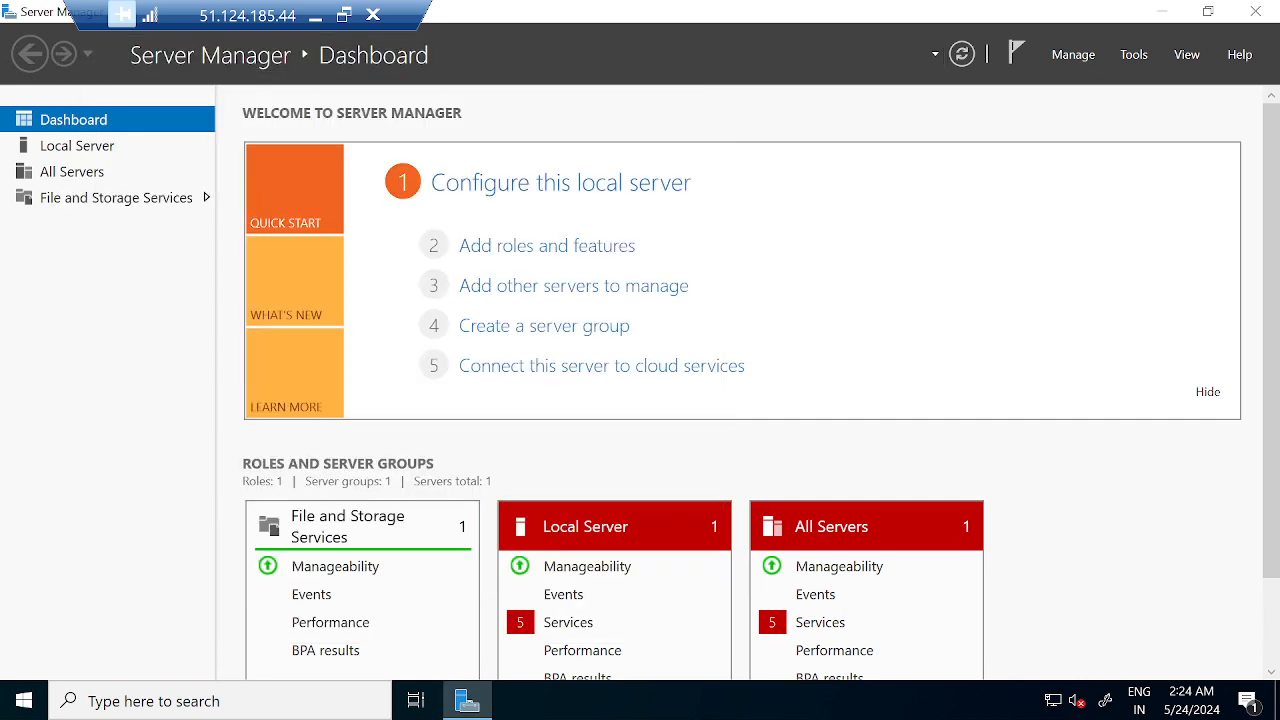
right_click(640, 703)
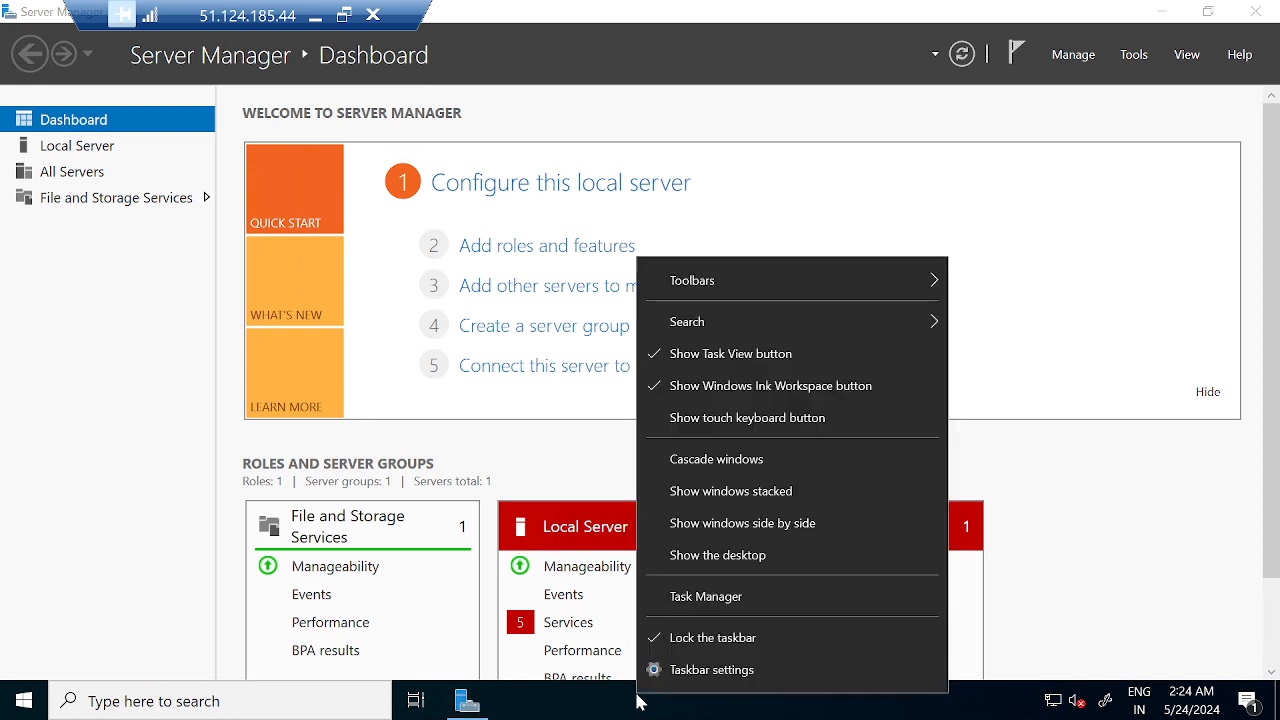
click(740, 598)
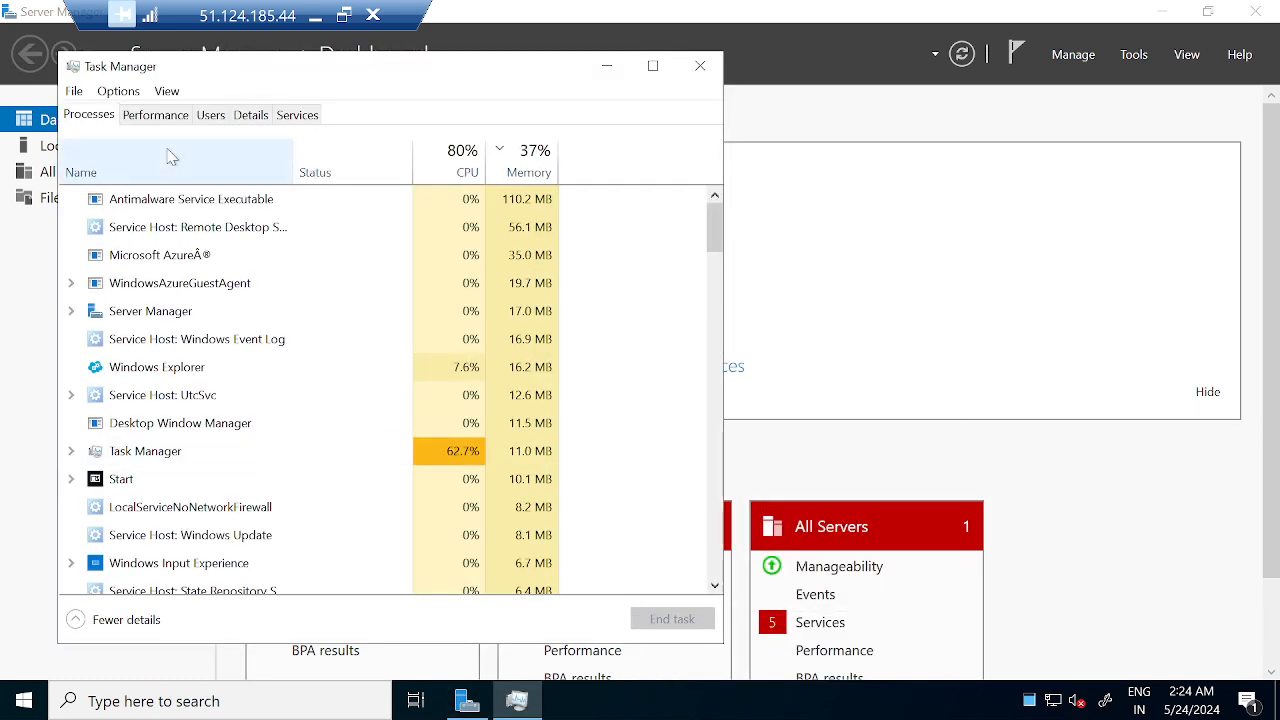
- Check the server's overall performance, sort its processes by CPU and by memory, and view resource usage per user
click(154, 115)
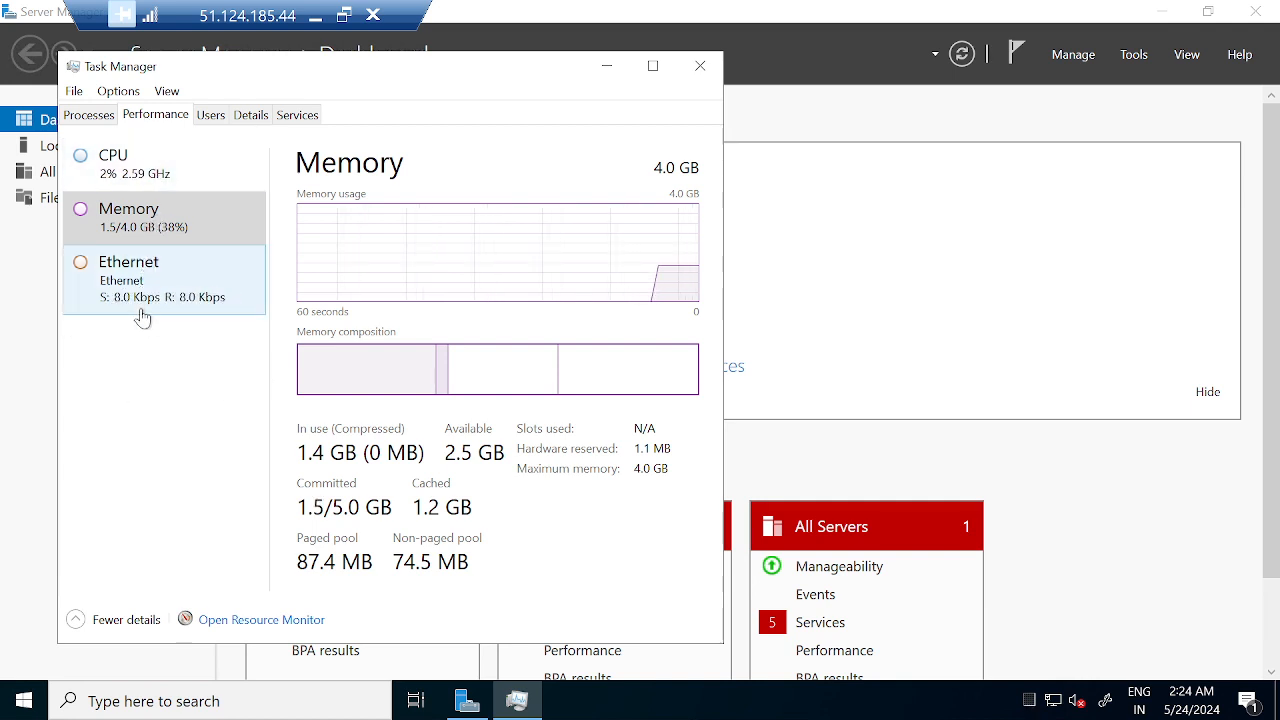
click(89, 115)
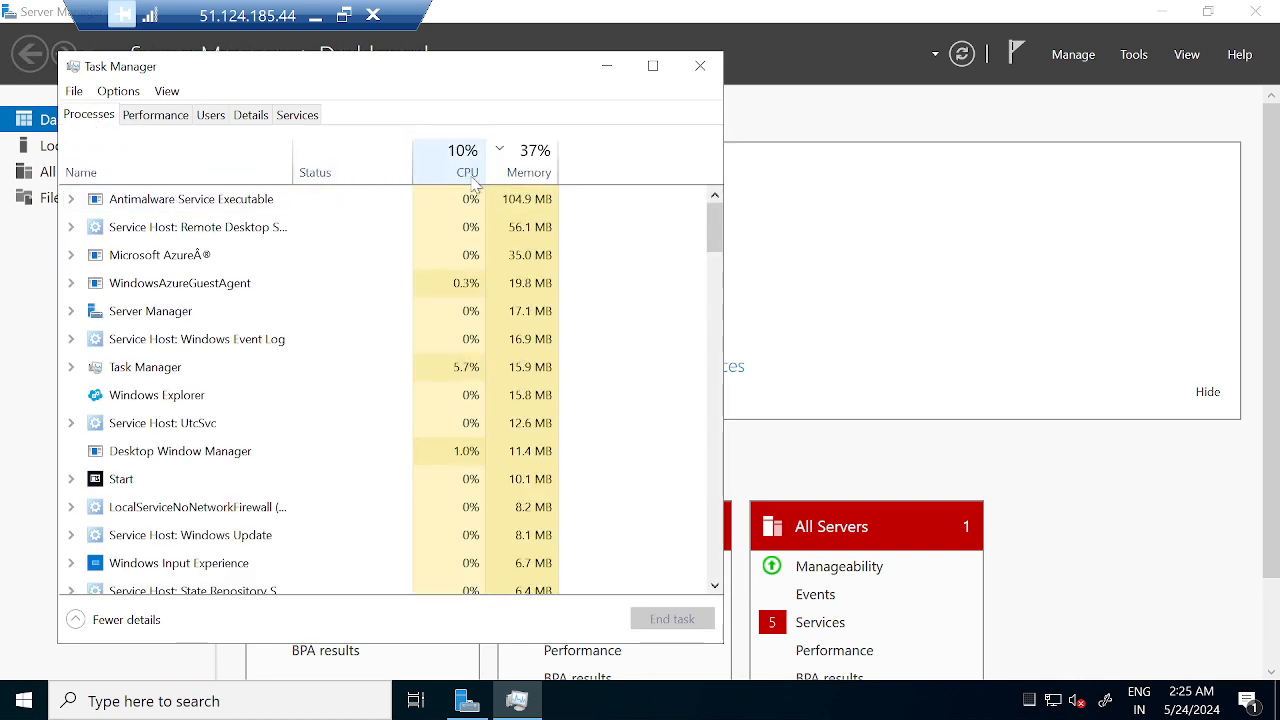
click(463, 175)
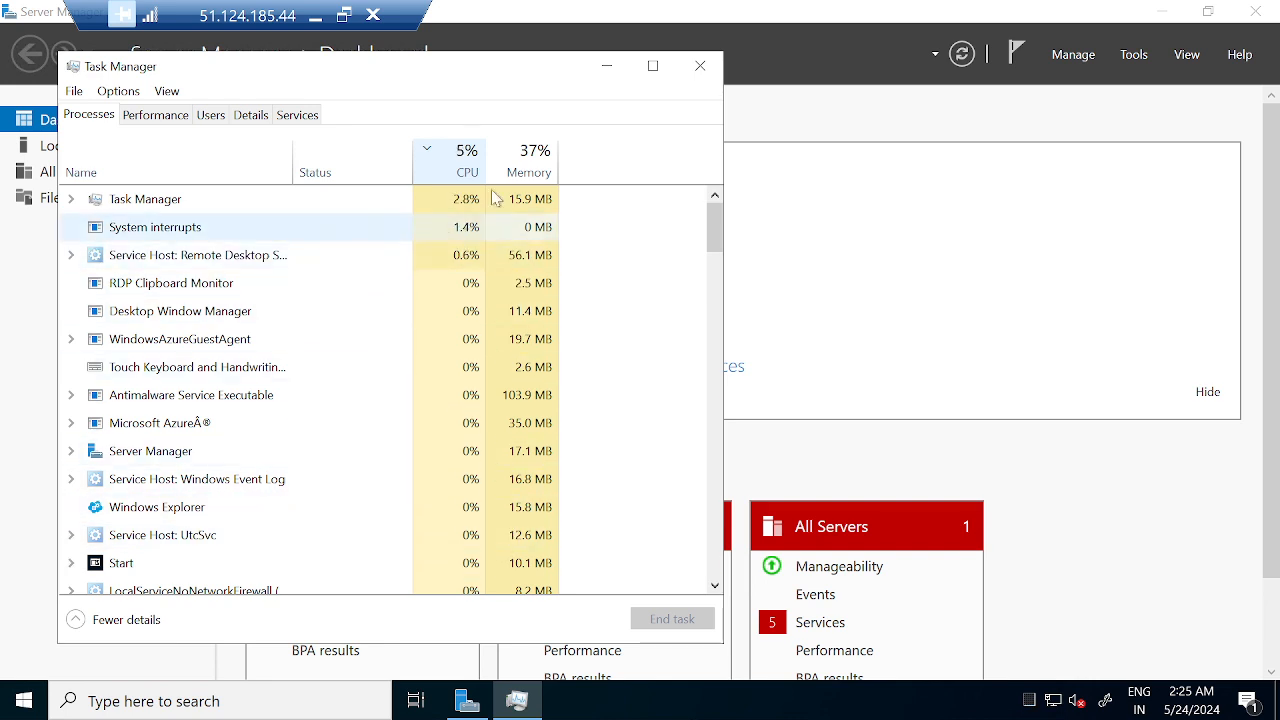
click(529, 165)
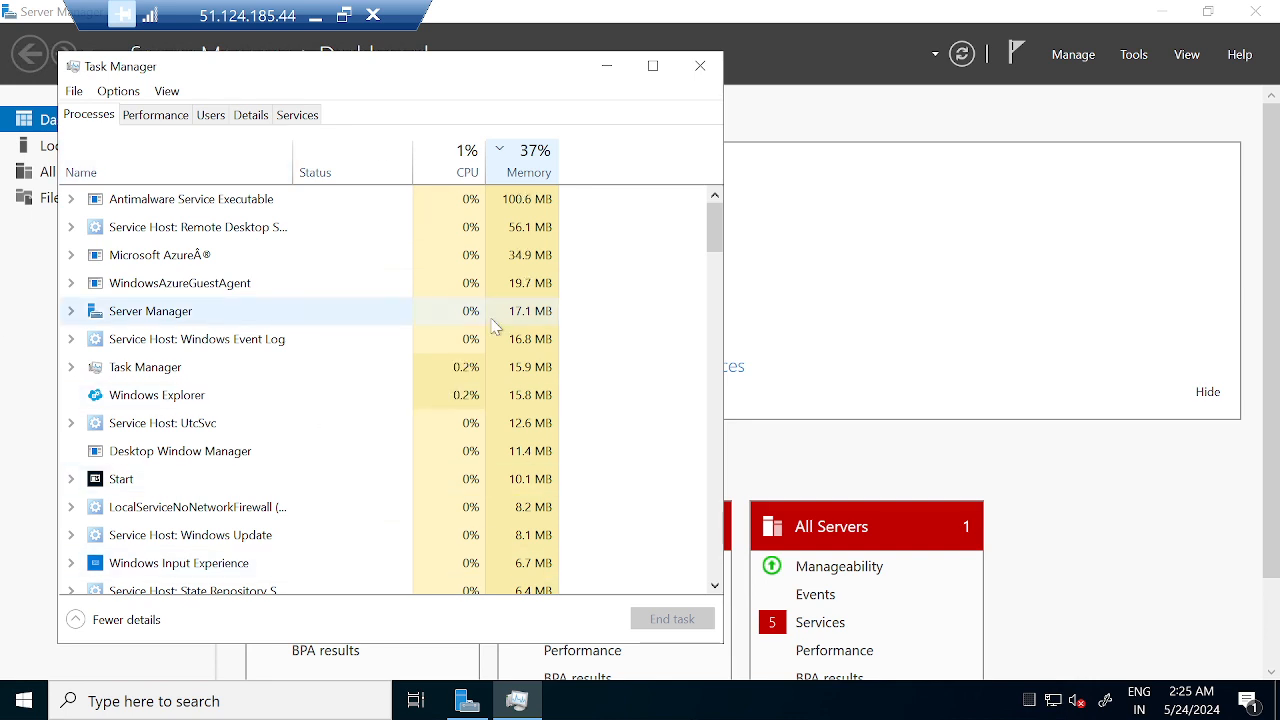
click(211, 121)
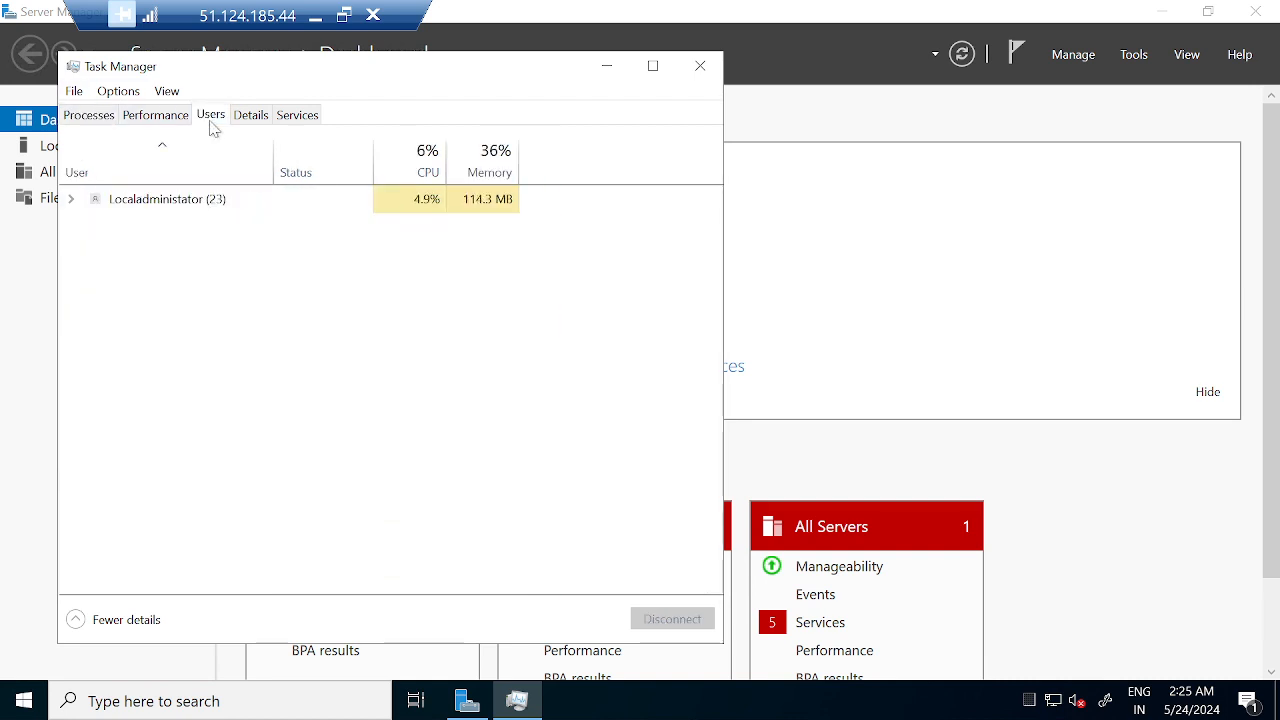
- Check the management options for the signed-in user in Task Manager without applying any
click(122, 203)
right_click(199, 210)
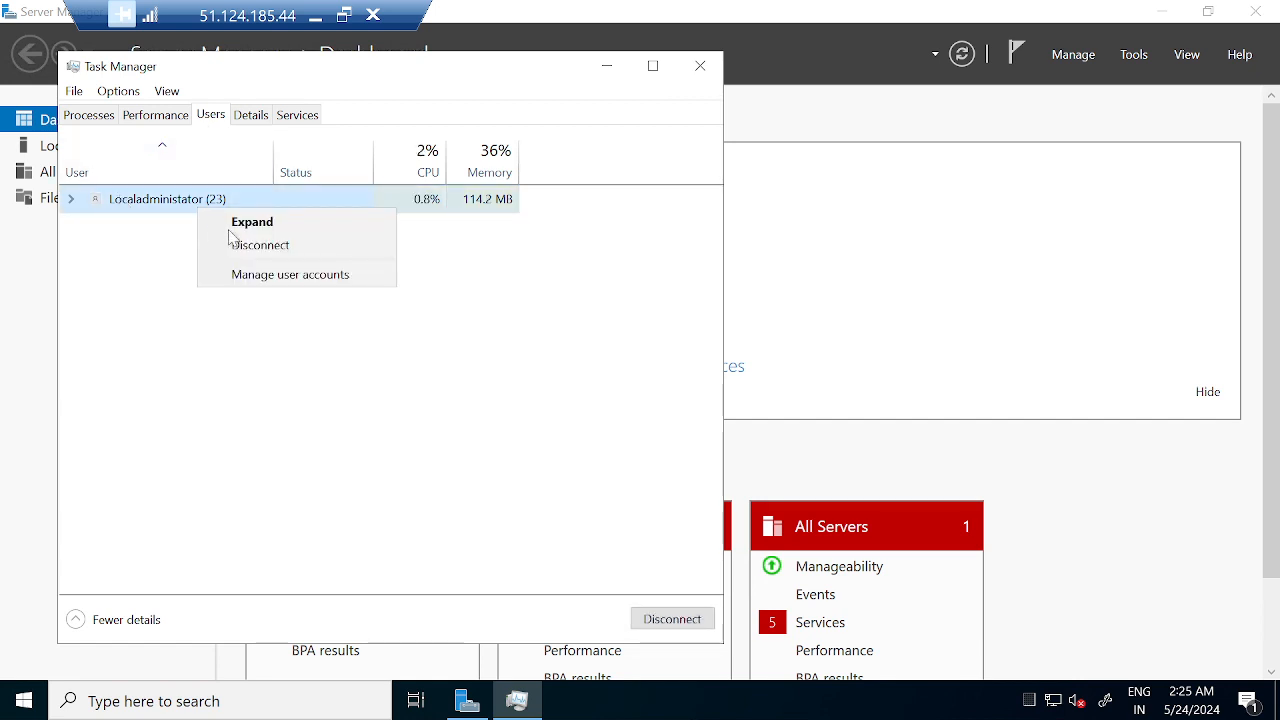
click(472, 499)
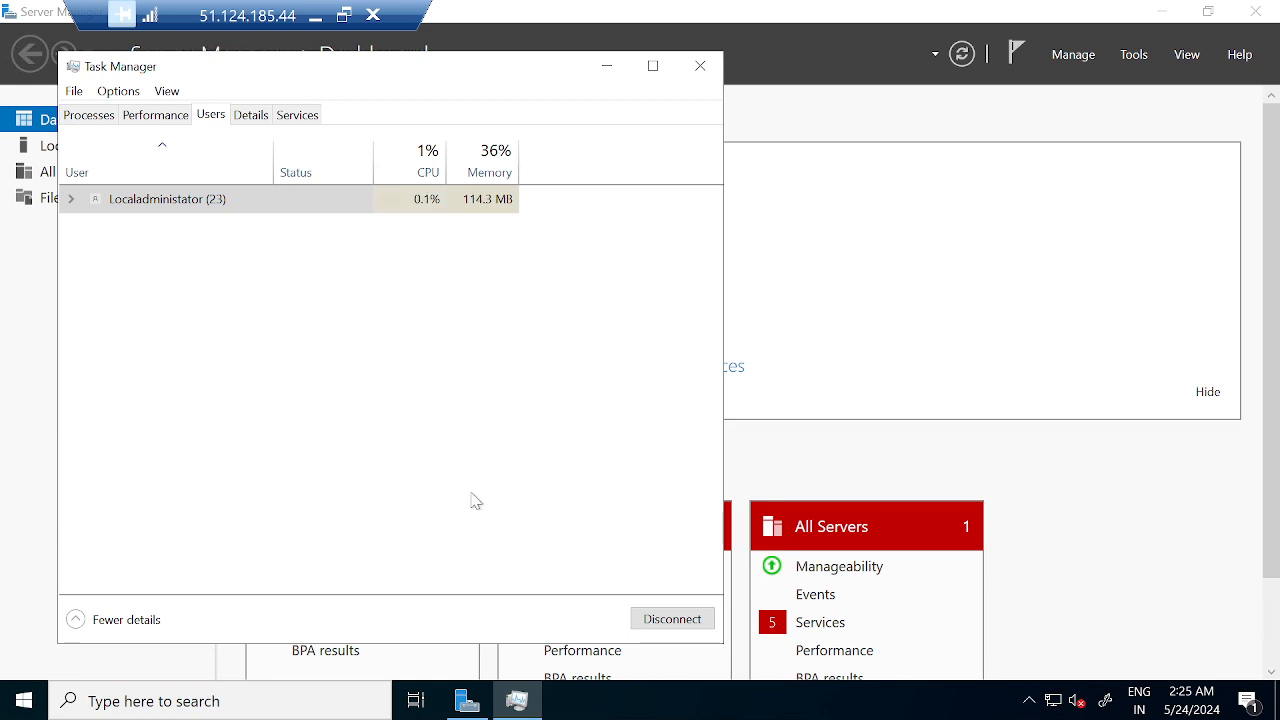
- Return to the Azure portal and add a TEST-VM01 chart of average Available Memory Bytes (Preview), comparing it with the CPU chart
click(315, 16)
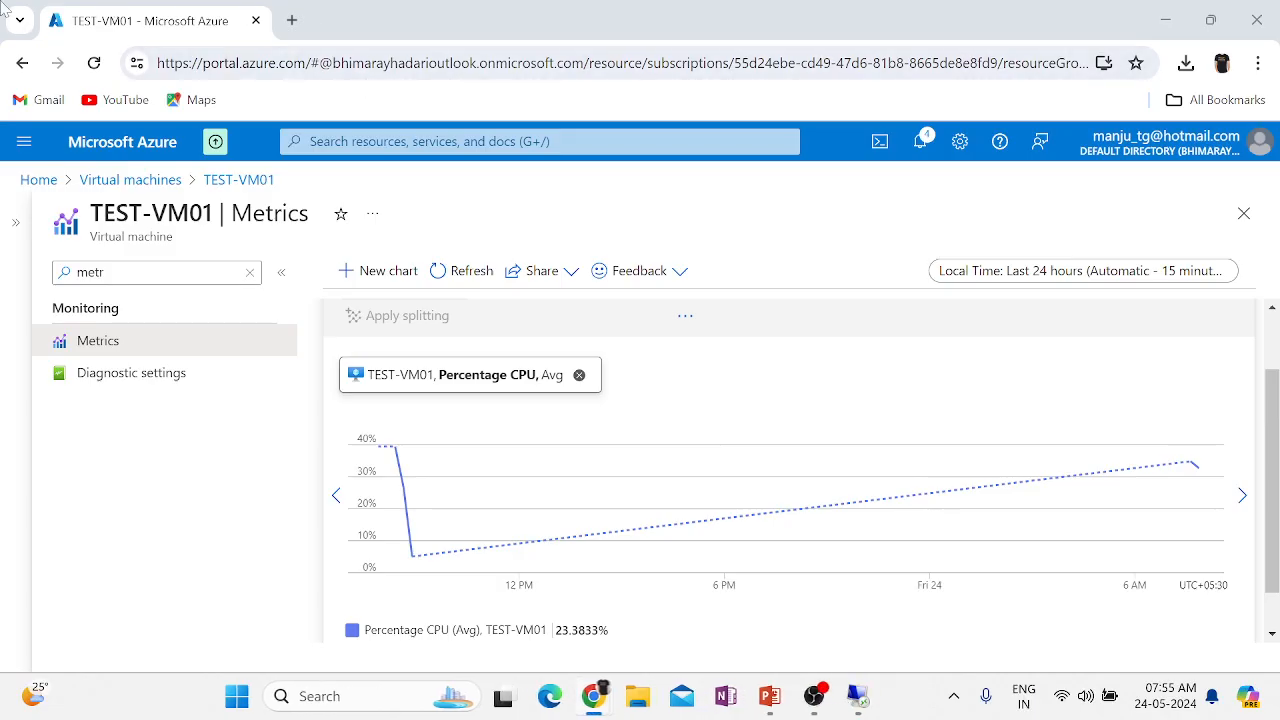
click(387, 278)
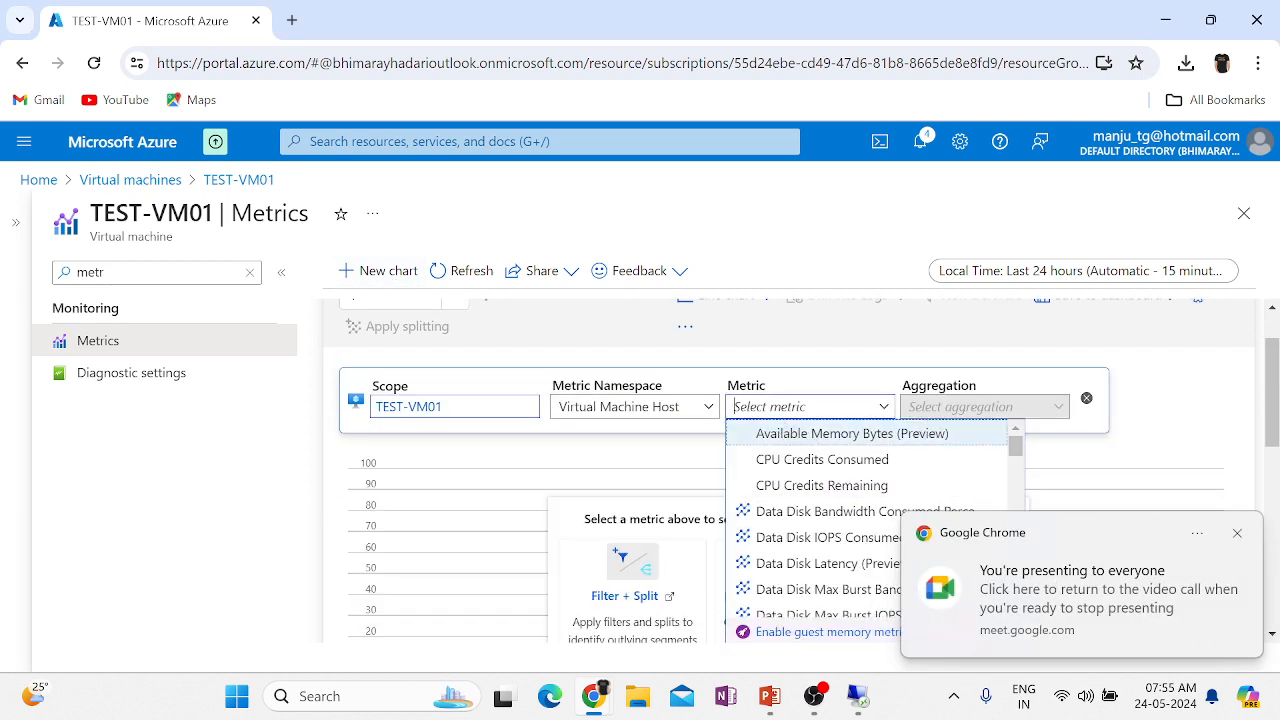
text(mem)
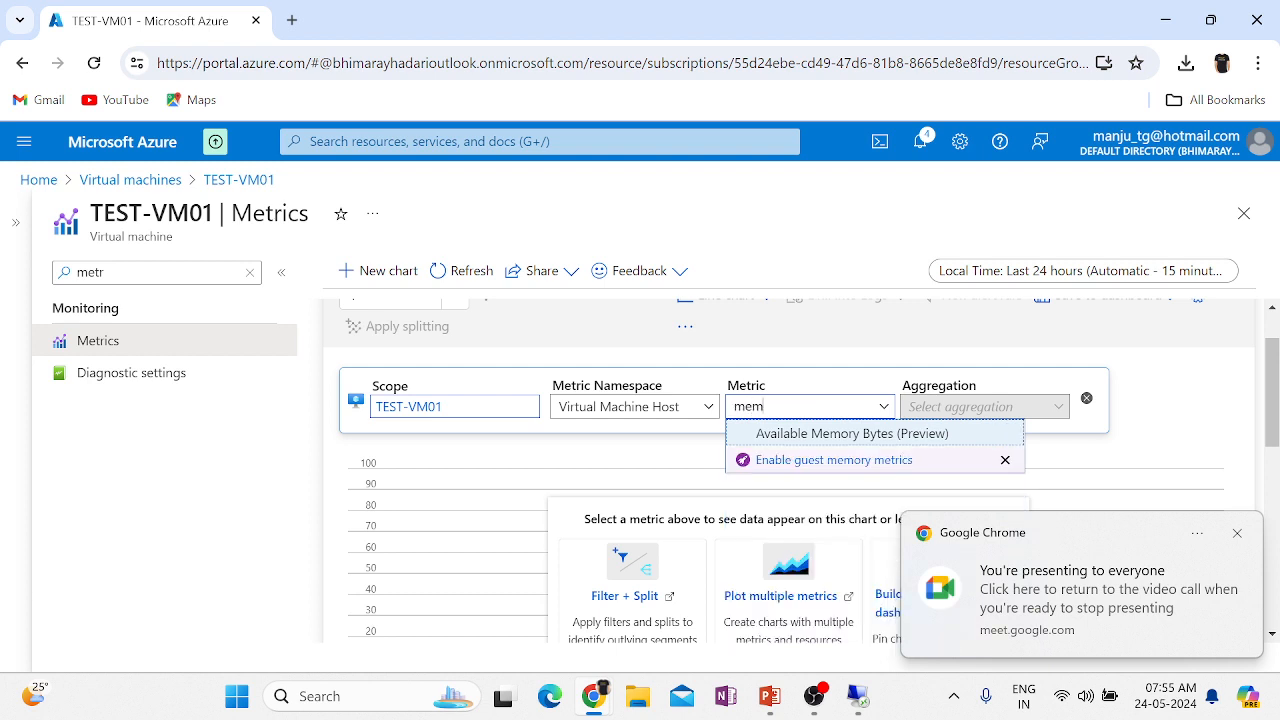
click(820, 435)
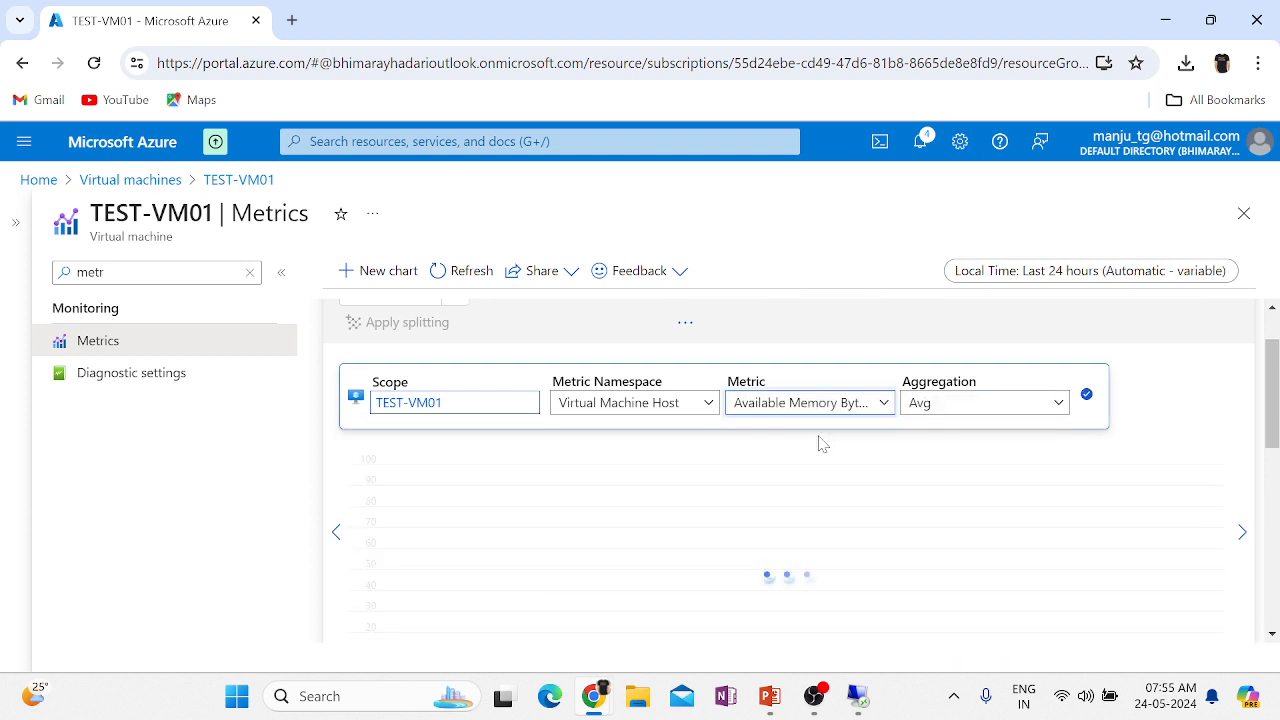
click(1198, 397)
scroll(1120, 563, down, 5)
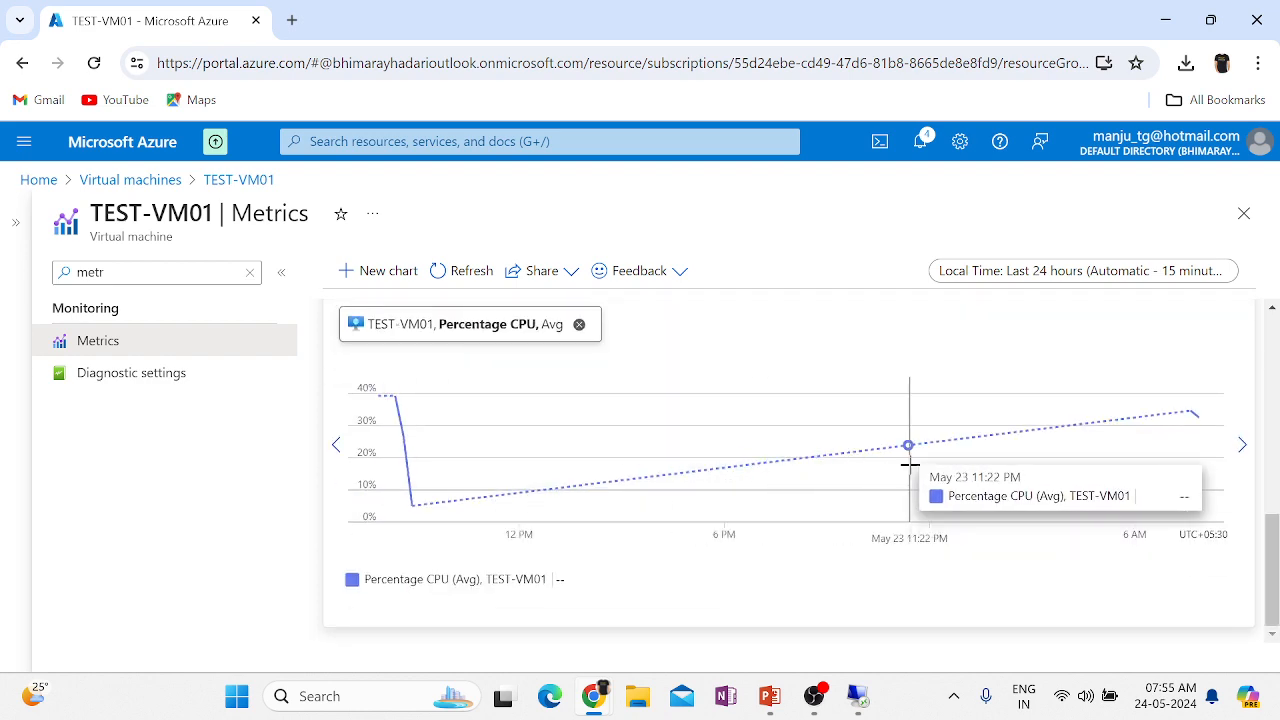
scroll(909, 463, up, 5)
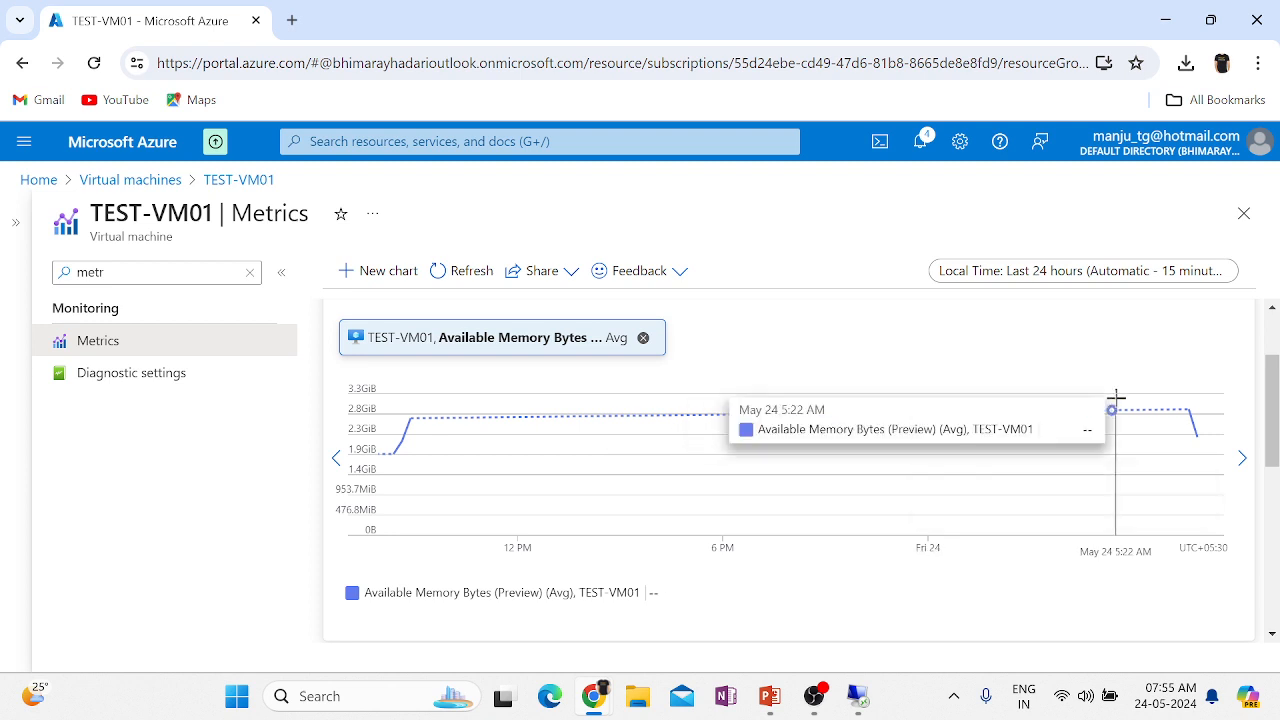
- Add another TEST-VM01 chart showing the average Data Disk IOPS Consumed Percentage, and review it
click(378, 272)
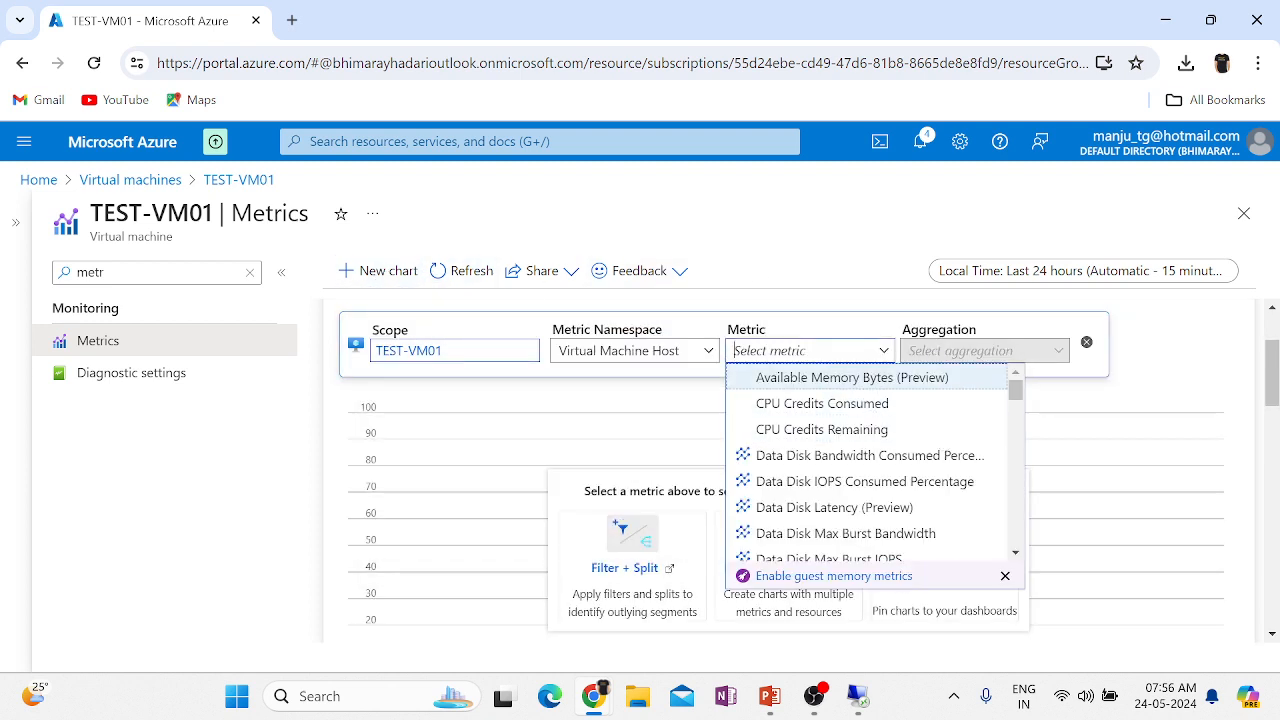
text(iop)
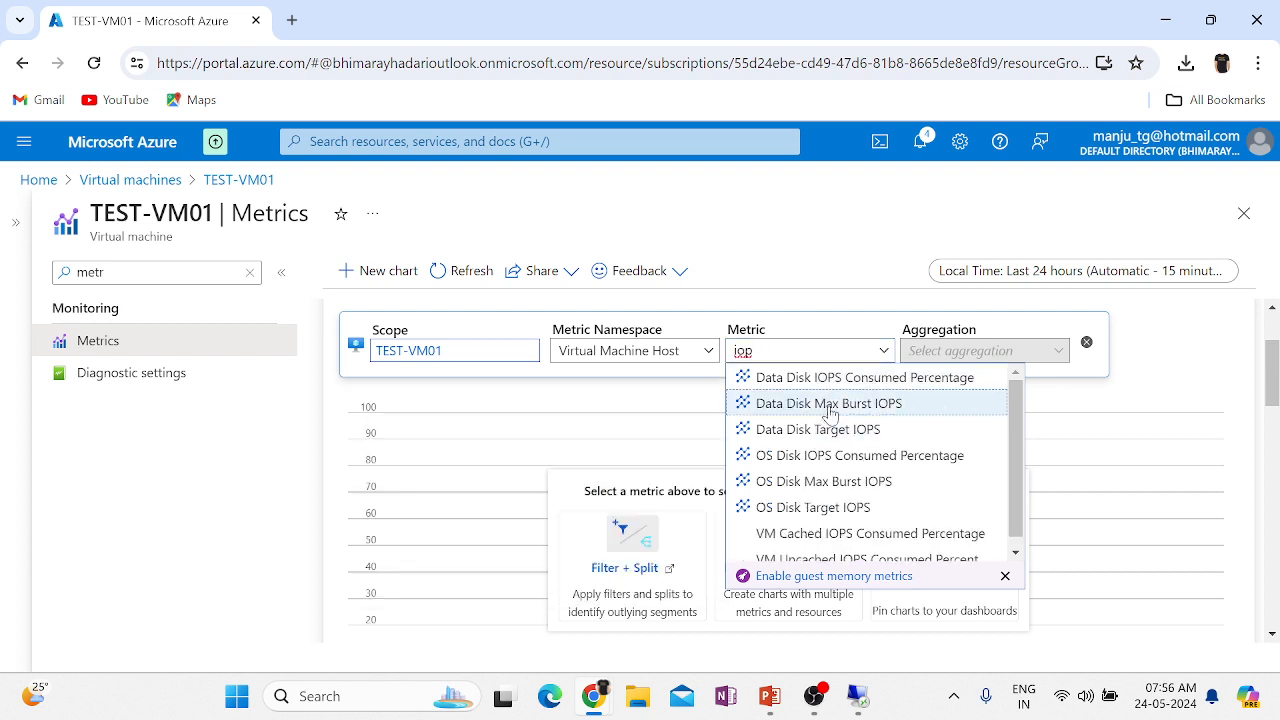
click(893, 381)
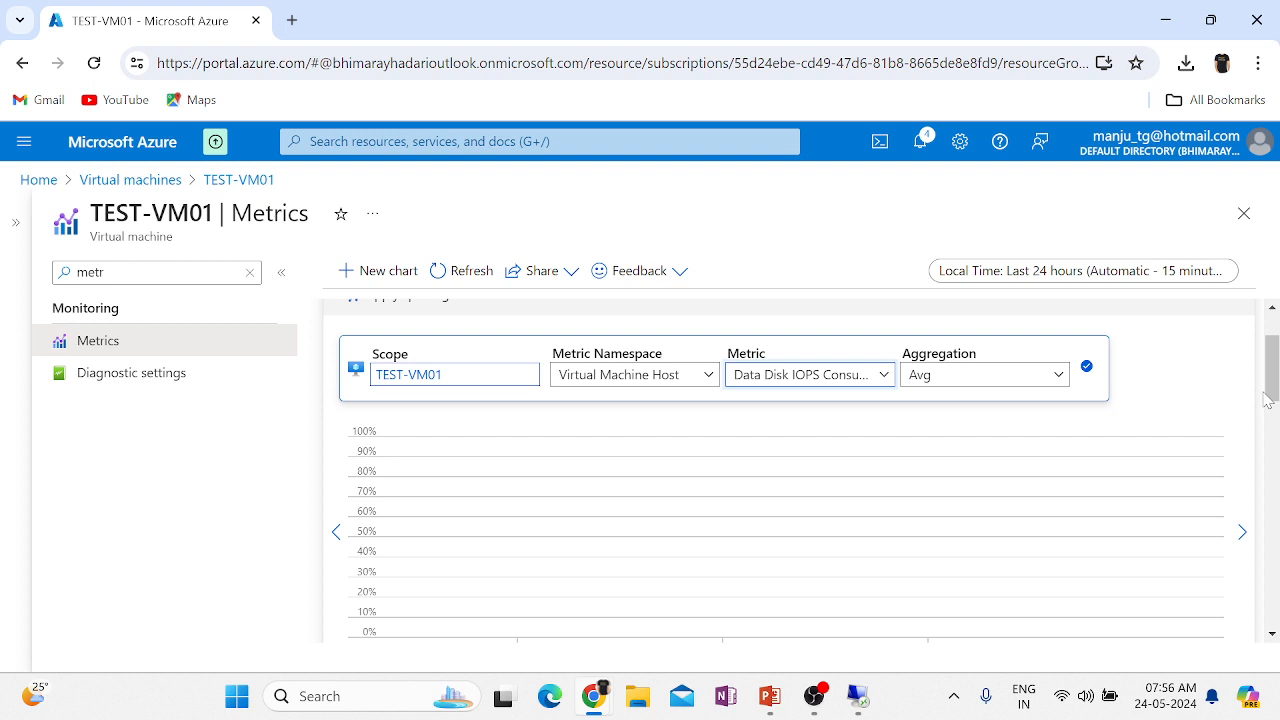
scroll(1268, 400, down, 3)
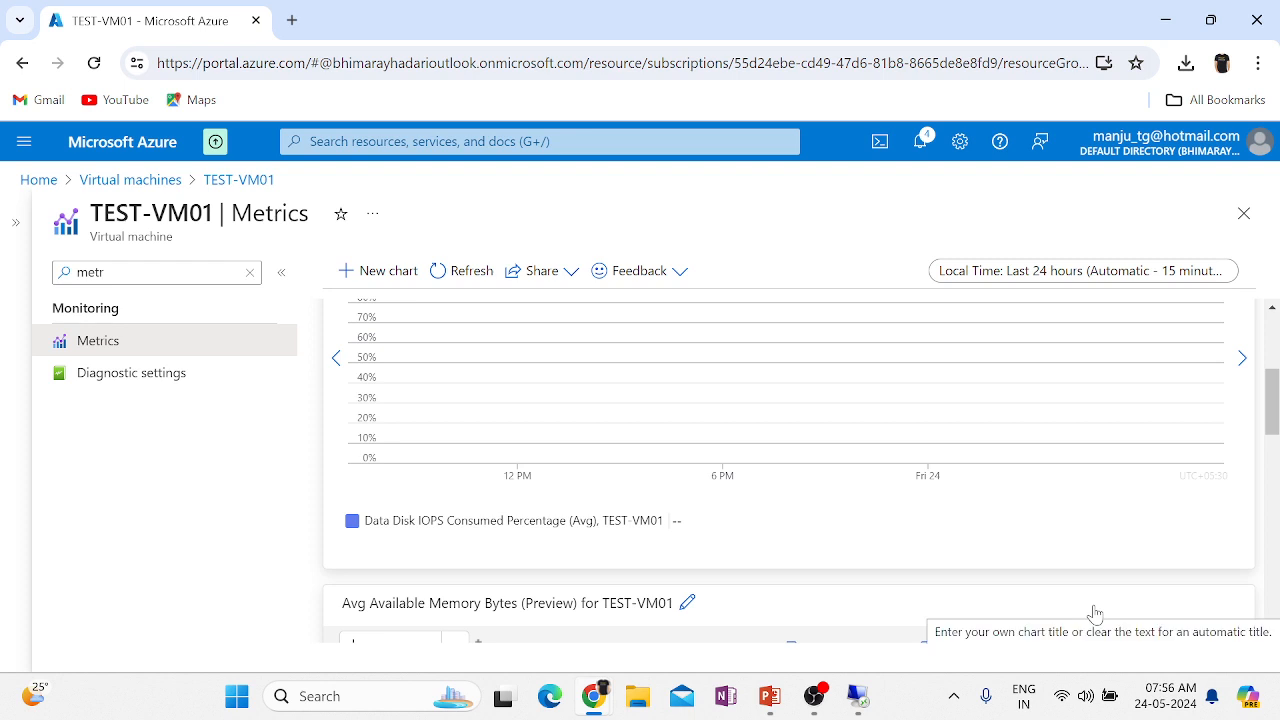
scroll(1094, 612, up, 3)
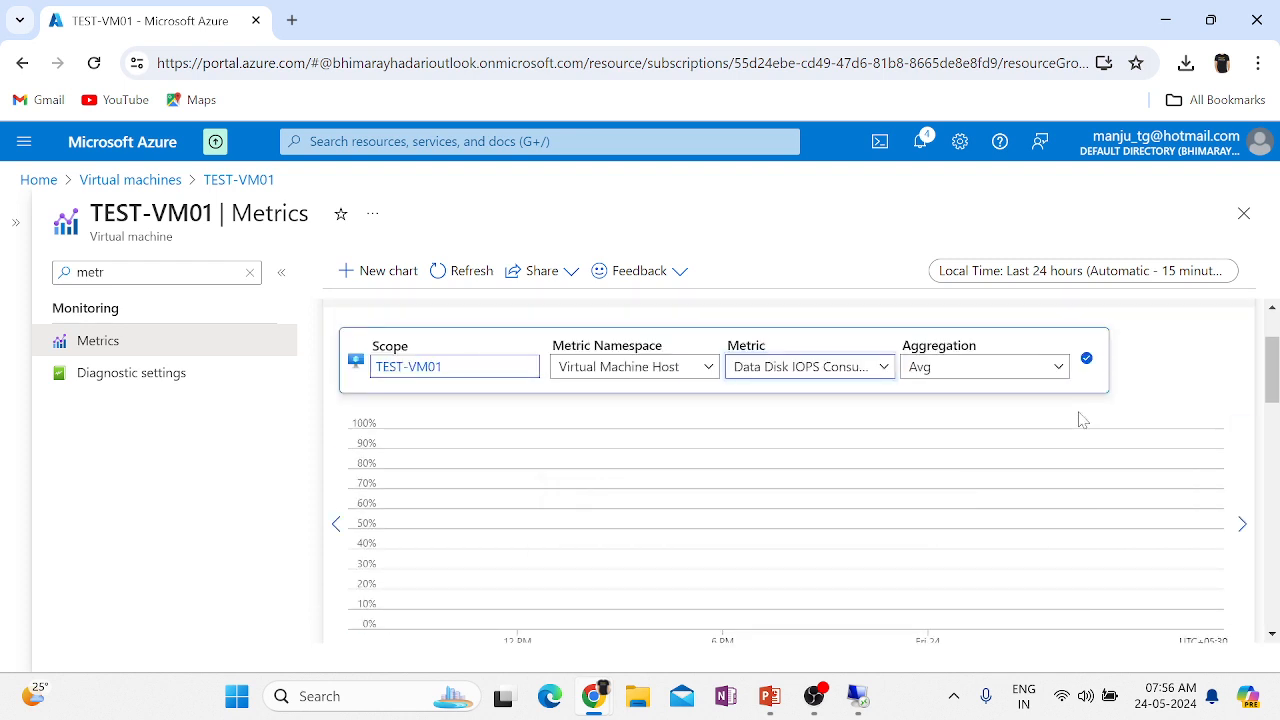
- Reopen TEST-VM01 from the virtual machines list and go to its Metrics page under Monitoring
click(163, 184)
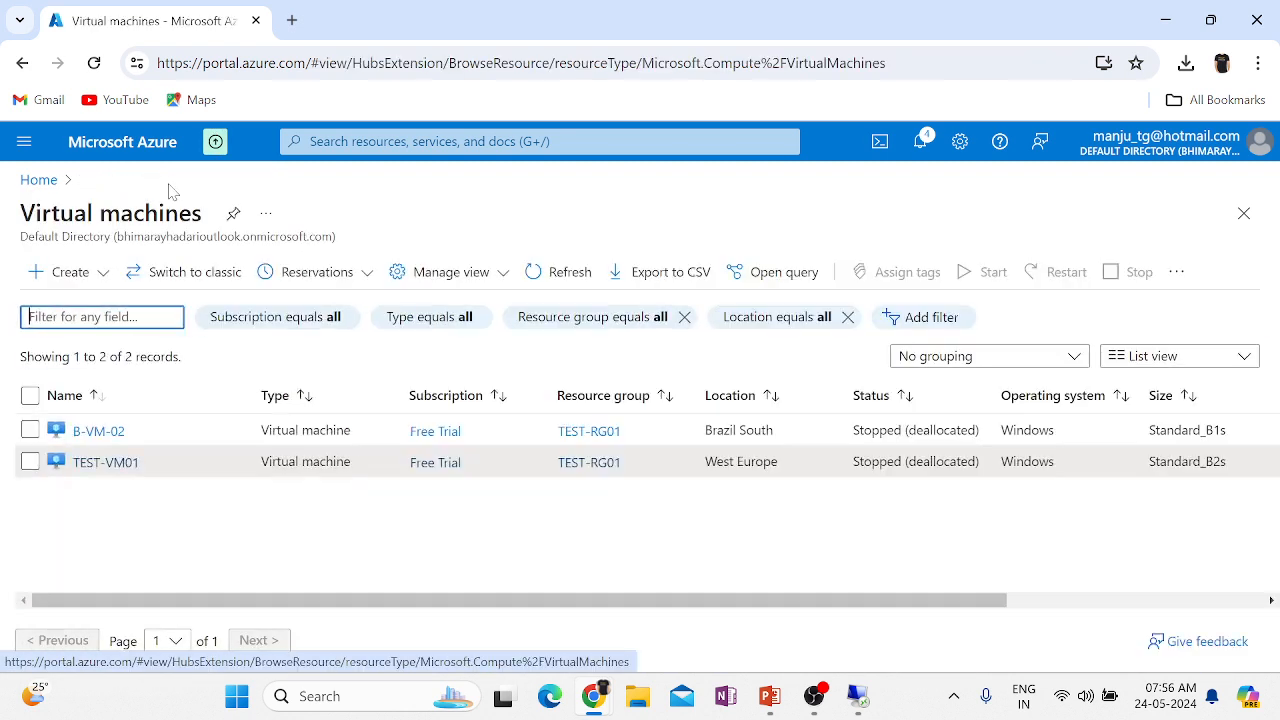
click(105, 463)
scroll(543, 509, down, 5)
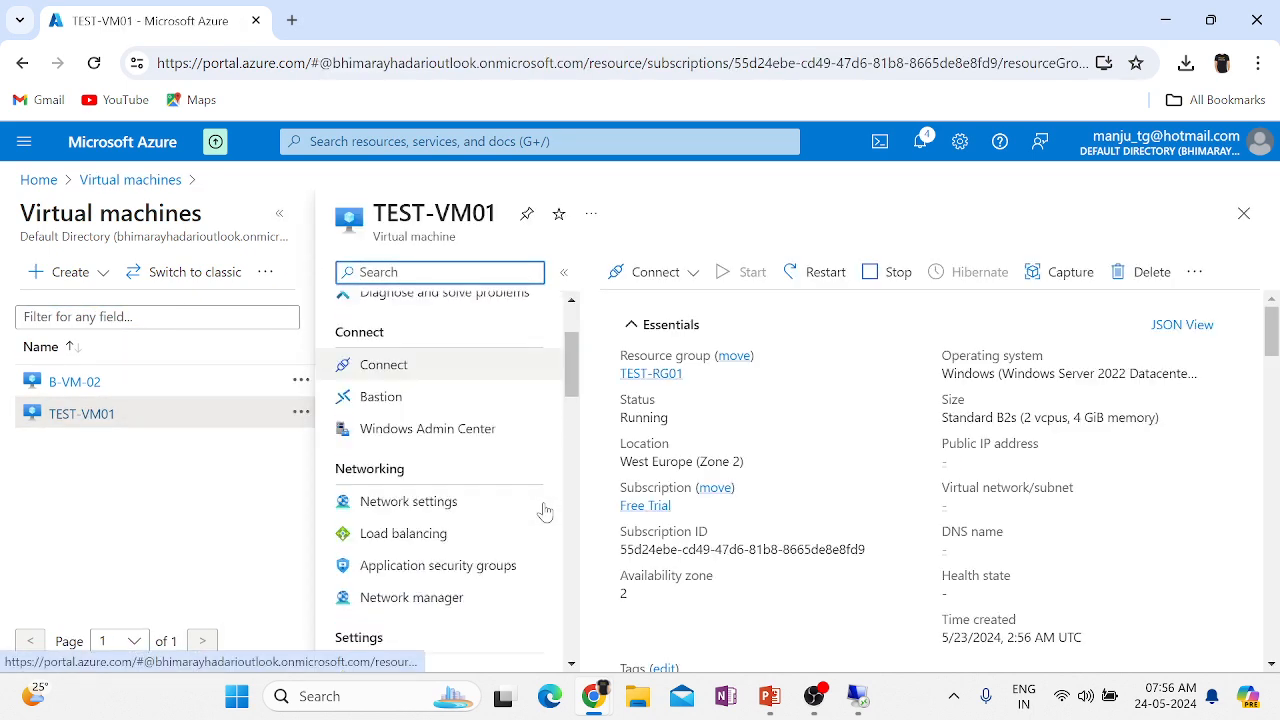
scroll(545, 510, down, 10)
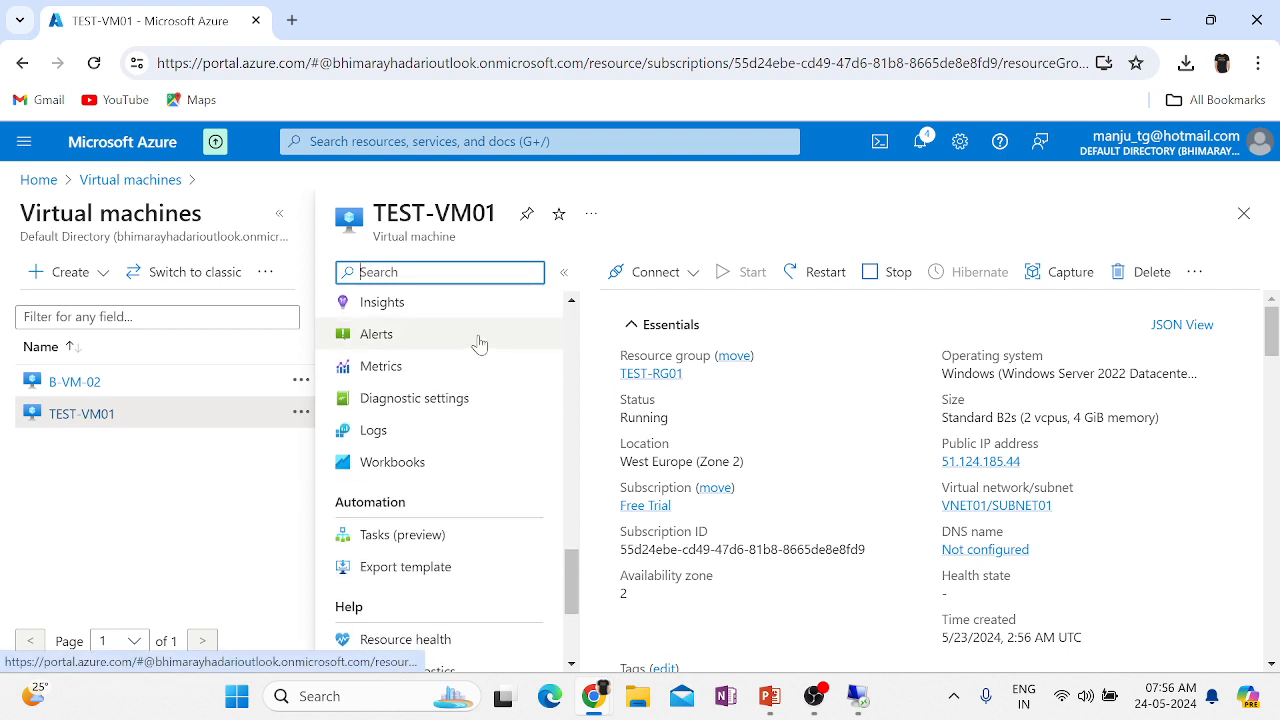
scroll(477, 371, up, 2)
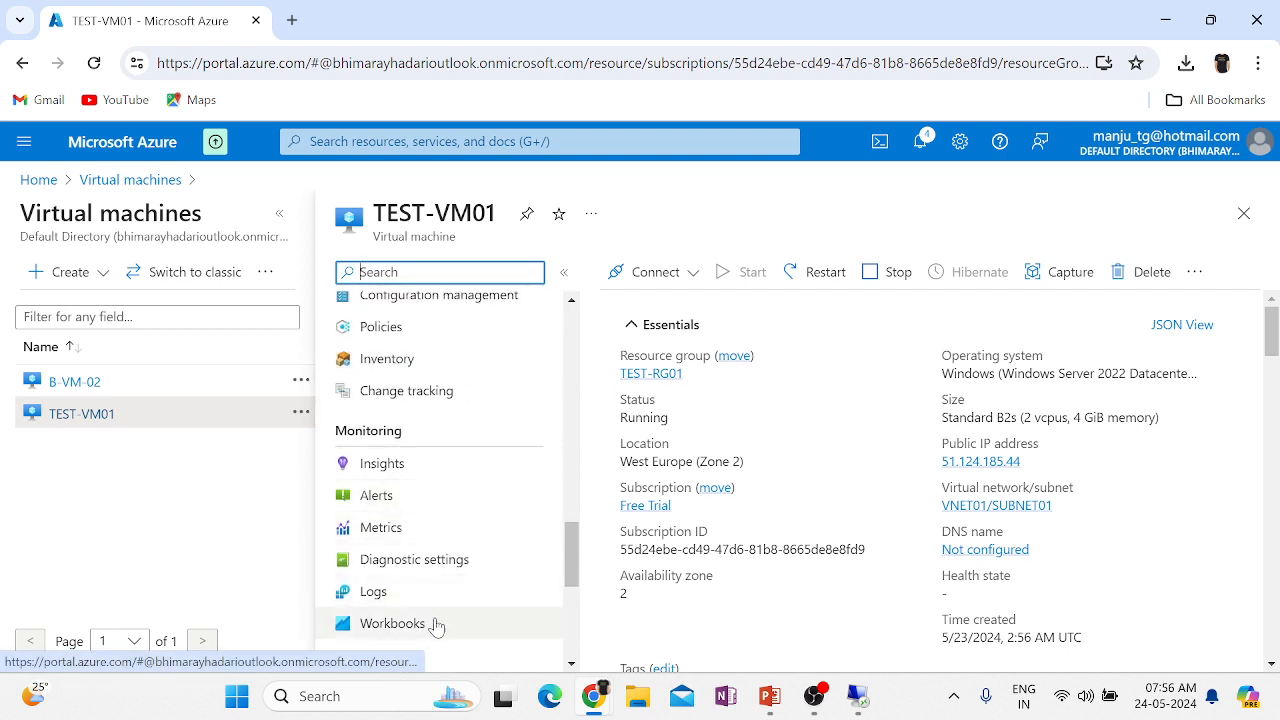
click(389, 541)
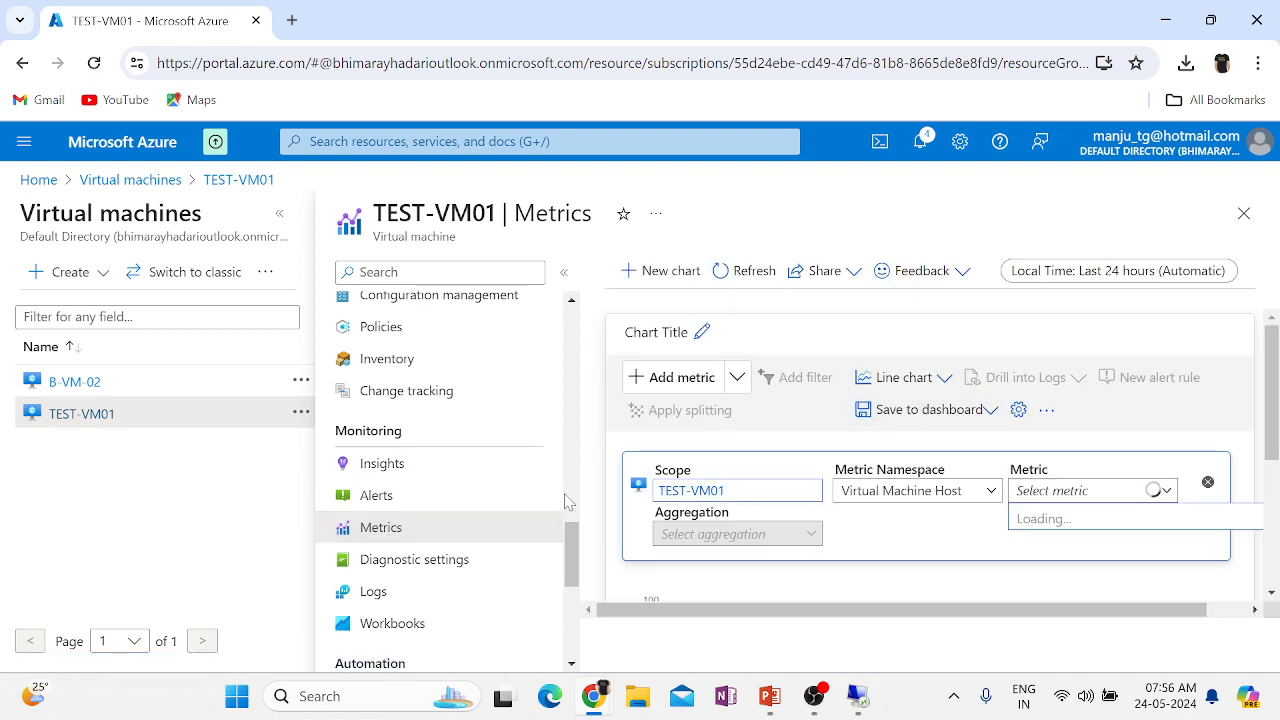
- Look at the metric scope selection without changing it, and switch to the PowerPoint slide show listing virtual machine activities
click(738, 500)
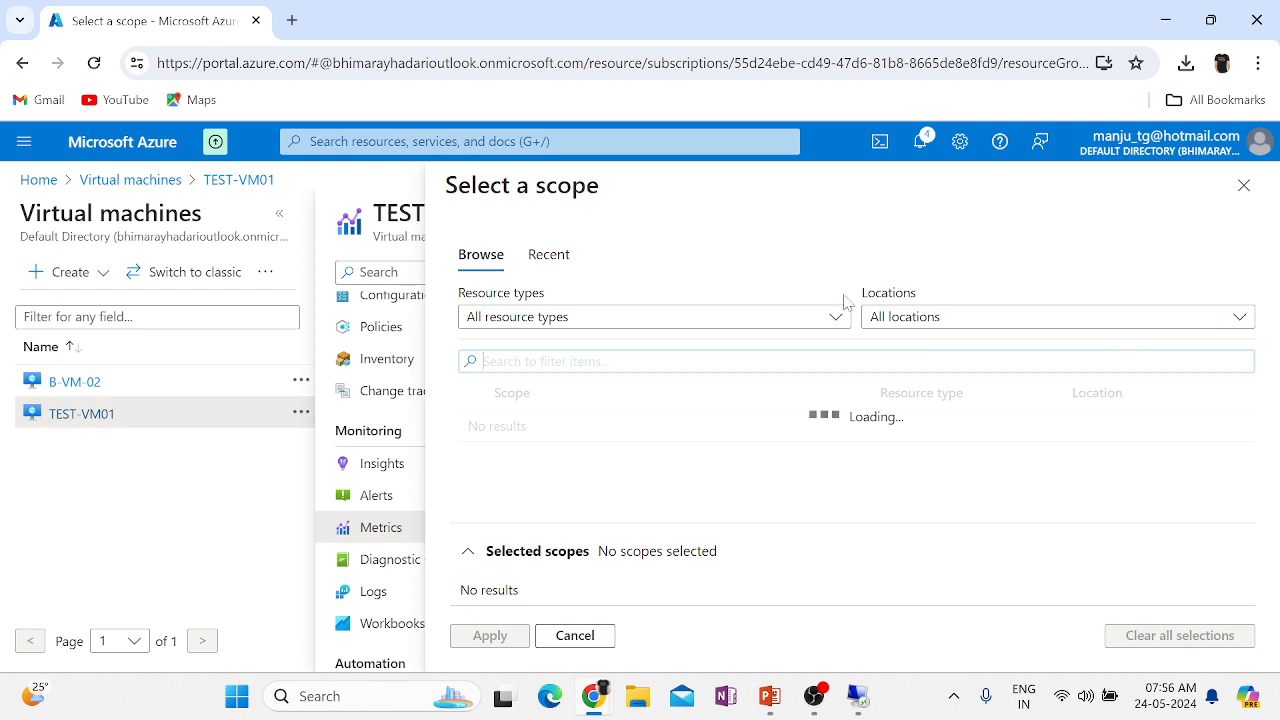
click(1244, 185)
scroll(1083, 553, down, 2)
scroll(1083, 553, down, 1)
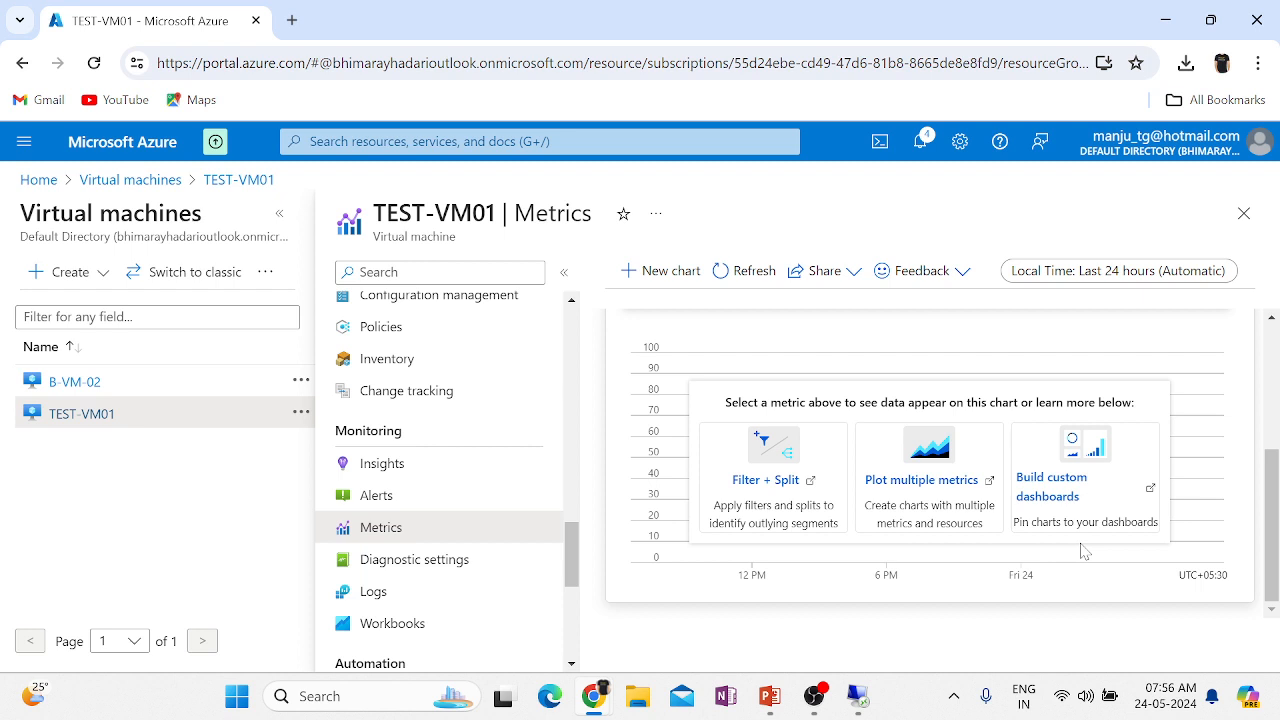
mouse_move(755, 714)
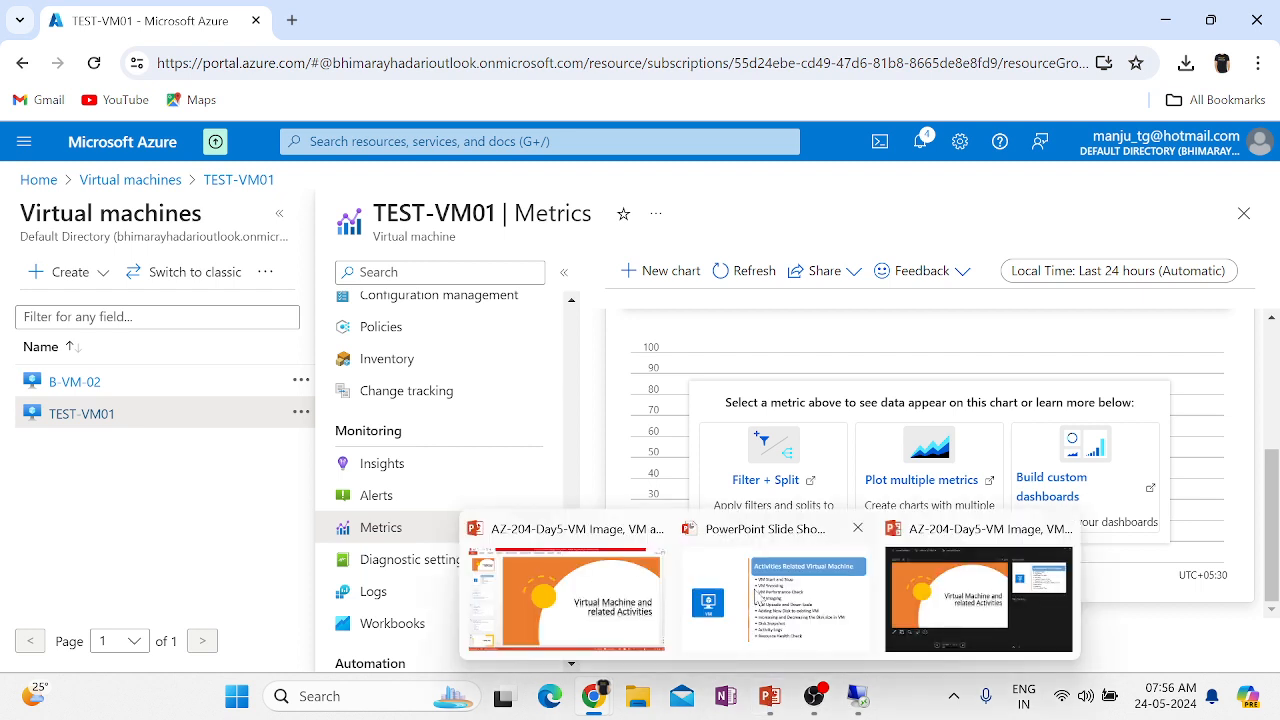
click(785, 595)
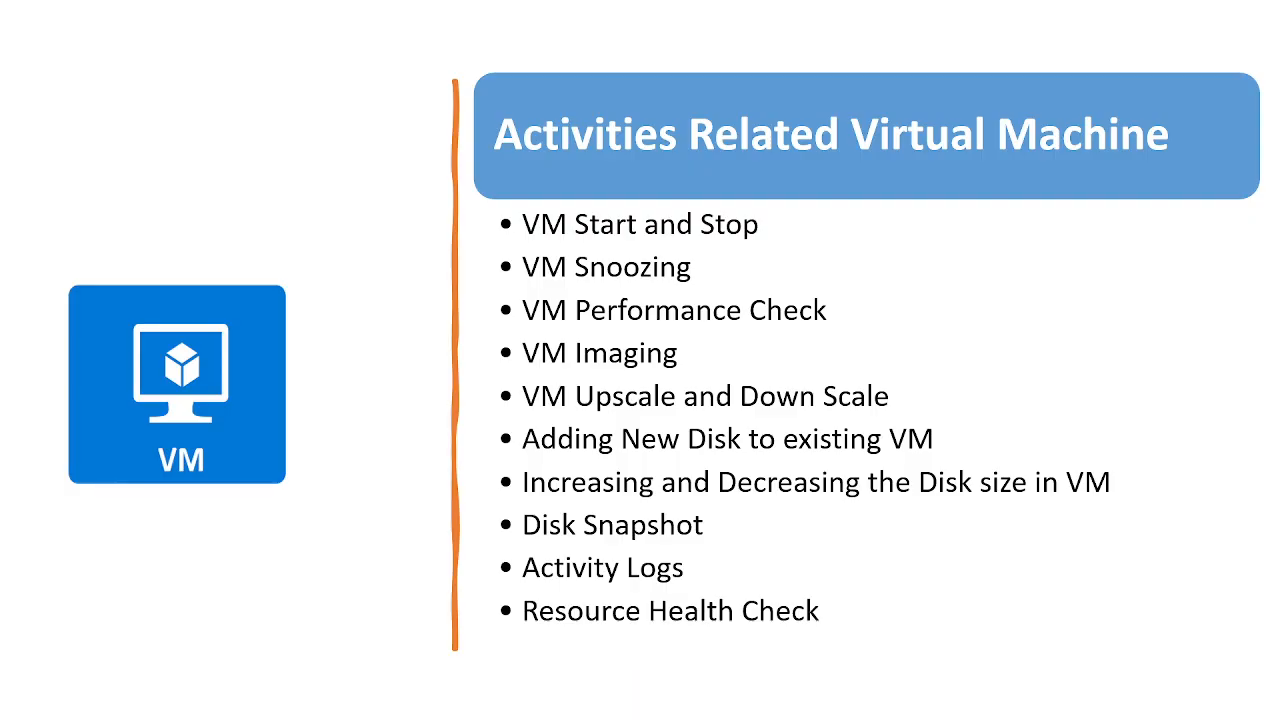
- Minimise the remote session, switch to the Azure portal, and open TEST-VM01 from the virtual machines list
key(alt+Tab)
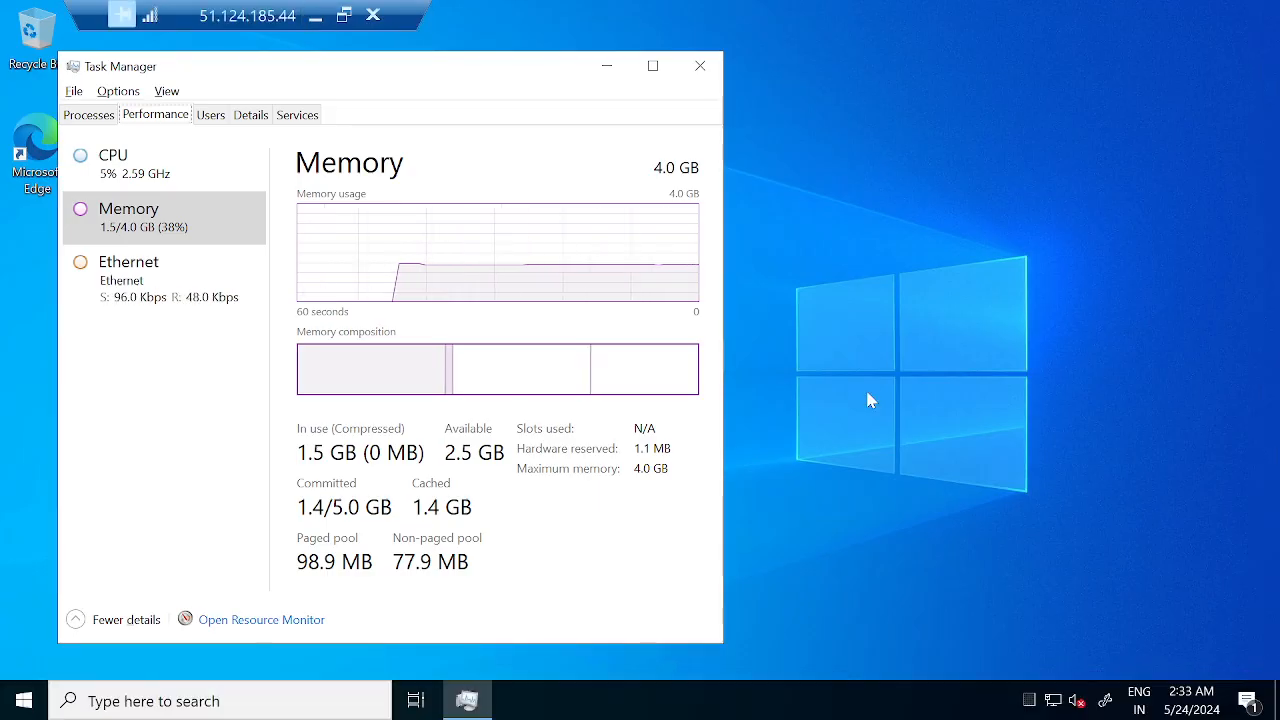
key(alt+Tab)
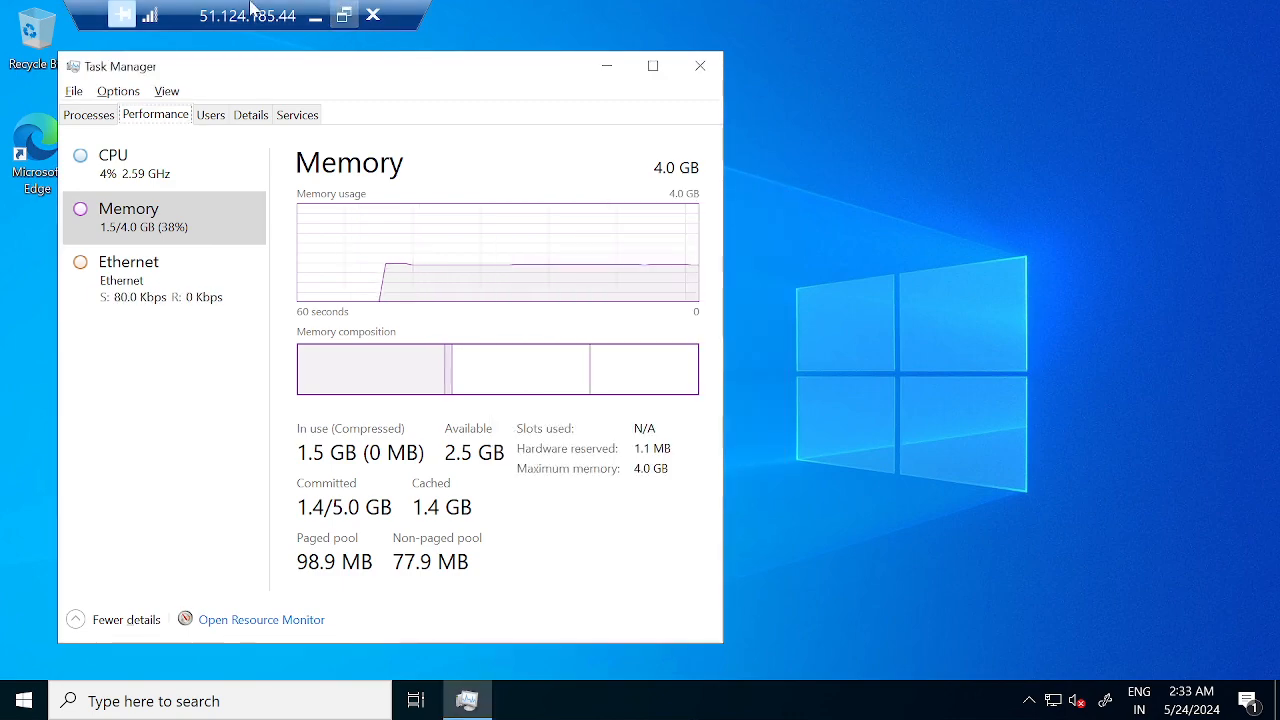
click(311, 16)
key(alt+Tab)
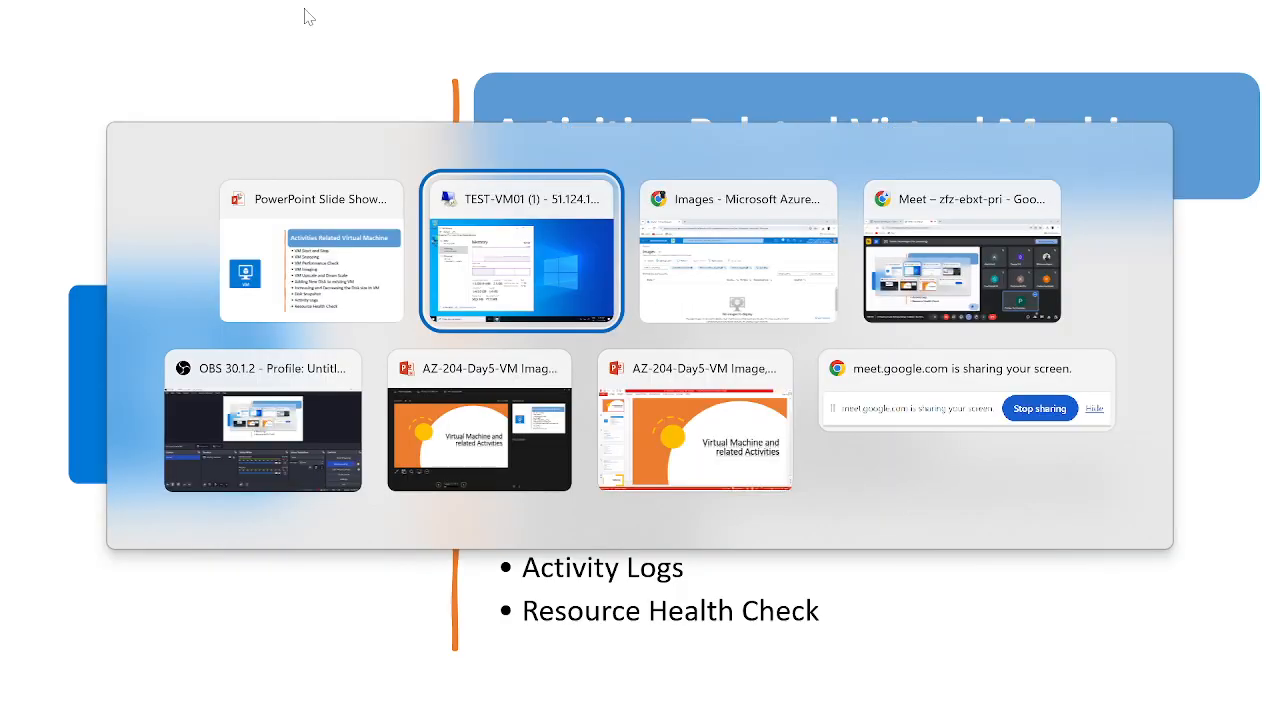
key(alt+Tab)
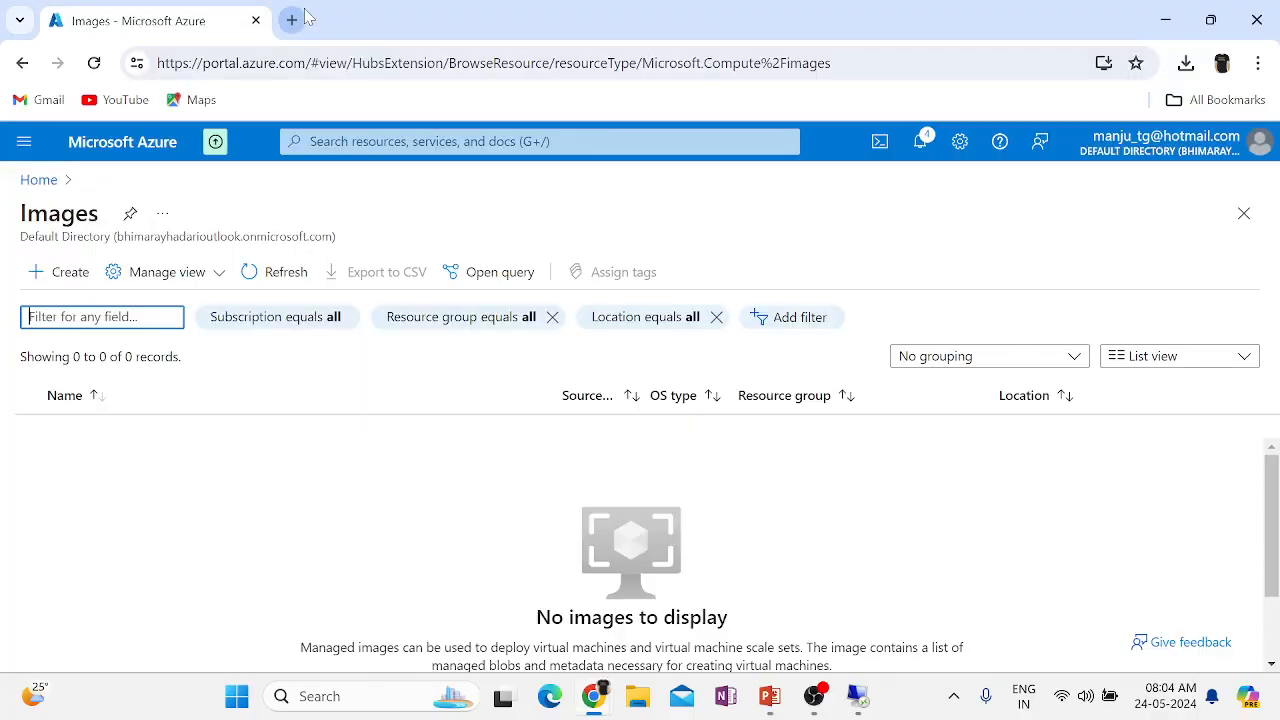
click(39, 180)
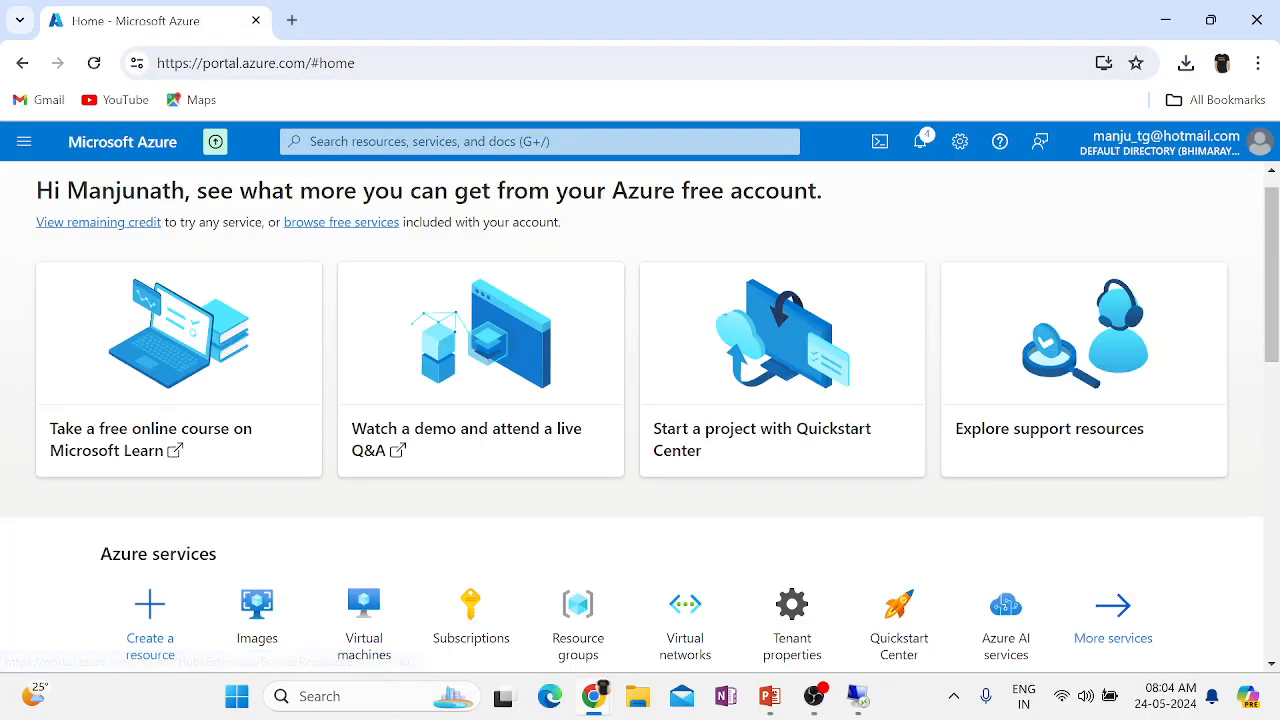
click(360, 620)
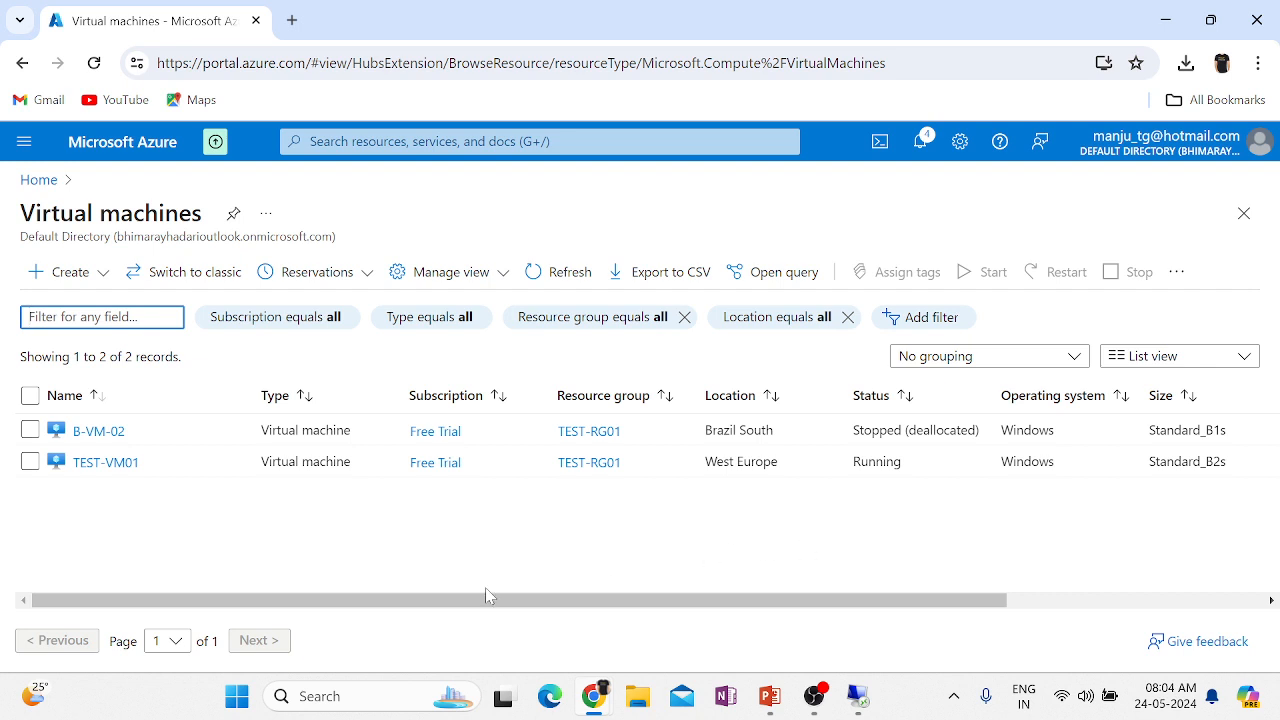
click(105, 463)
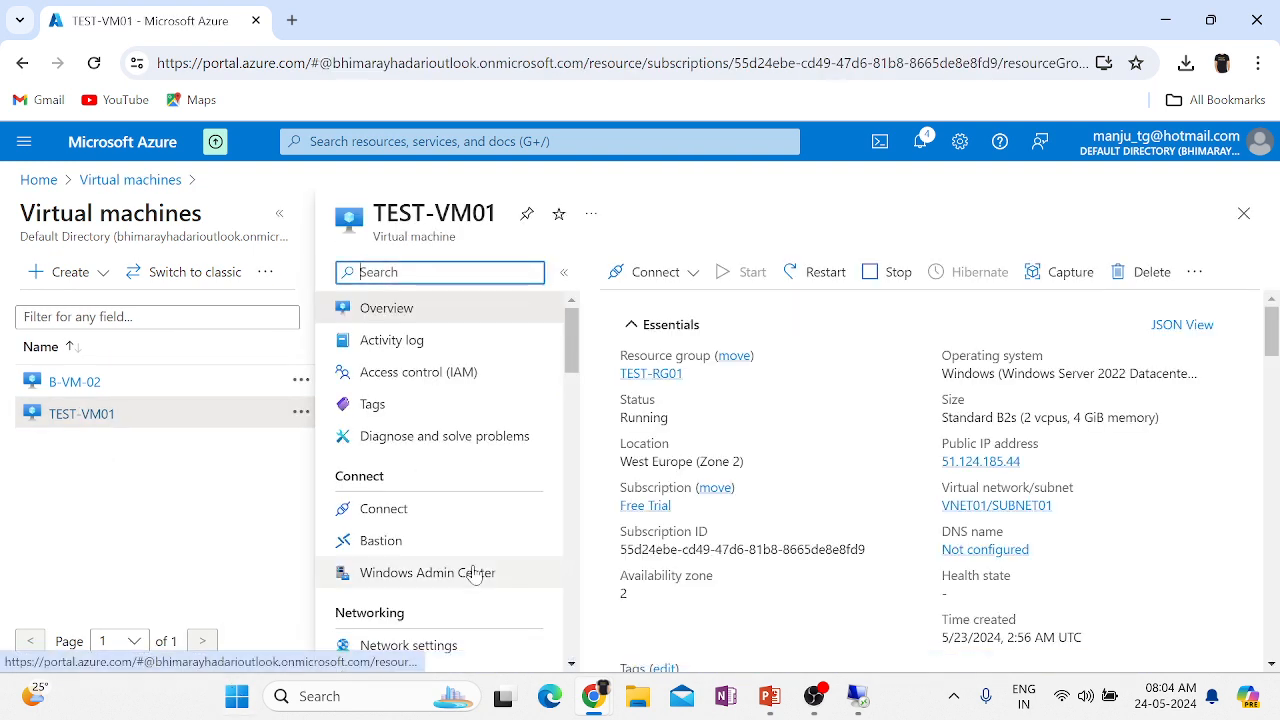
- Open the list of available VM sizes for TEST-VM01
scroll(475, 573, down, 3)
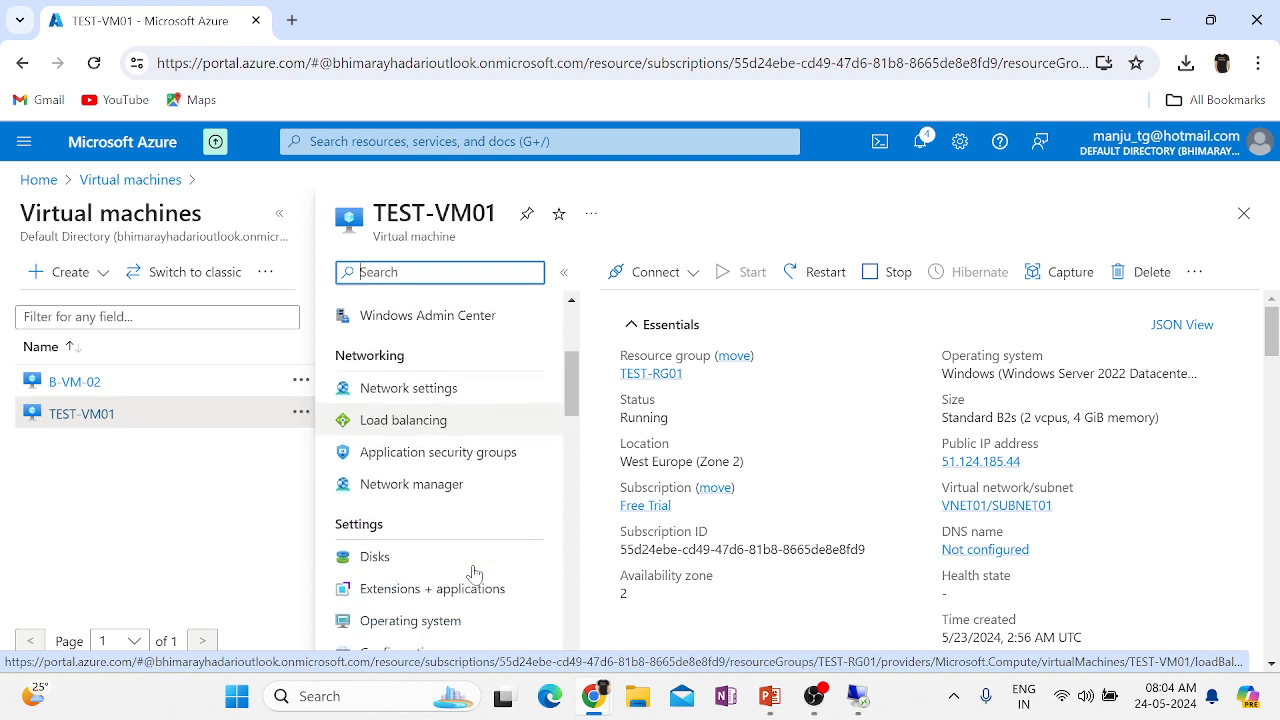
scroll(475, 573, down, 3)
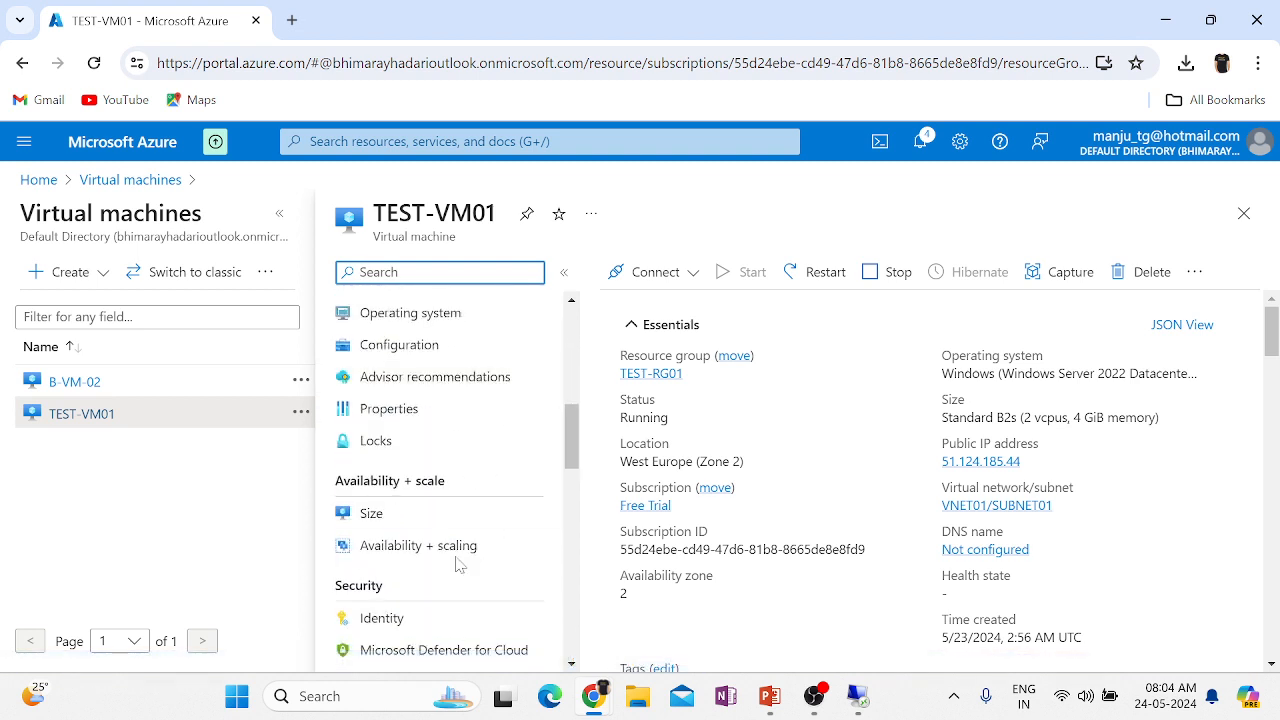
click(388, 518)
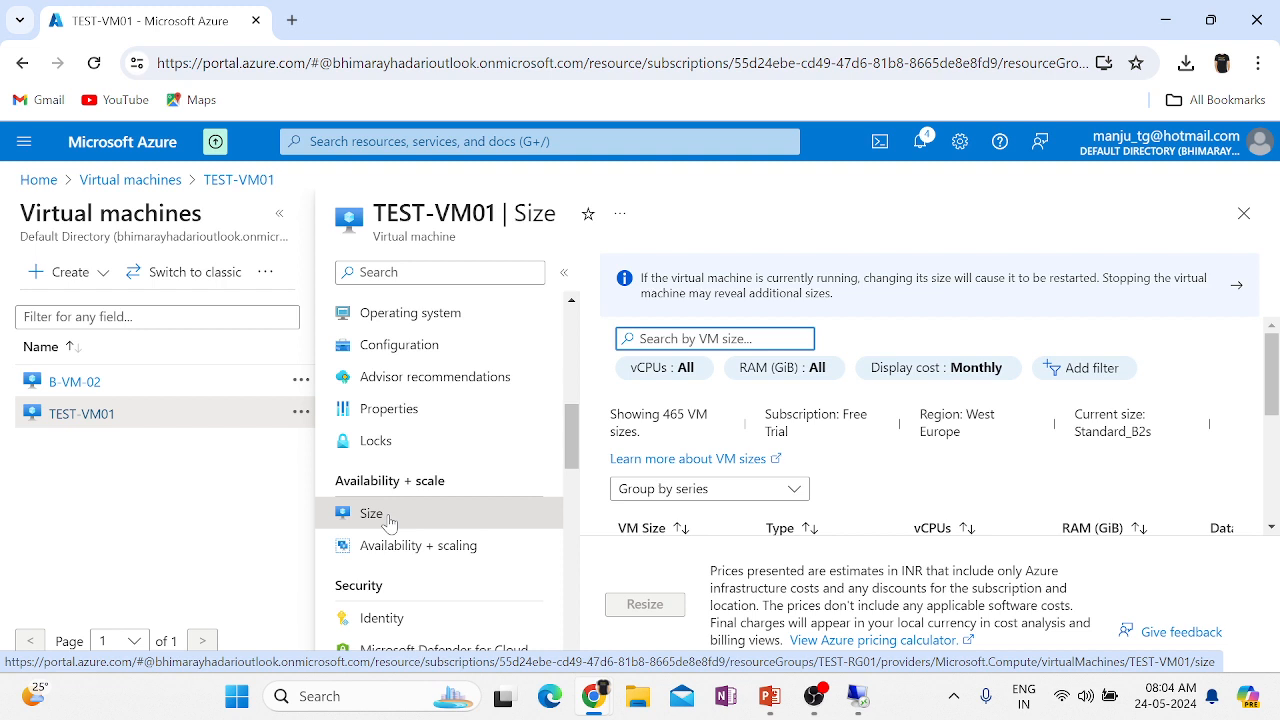
- Return to the TEST-VM01 overview and highlight its current size specification
scroll(443, 394, up, 5)
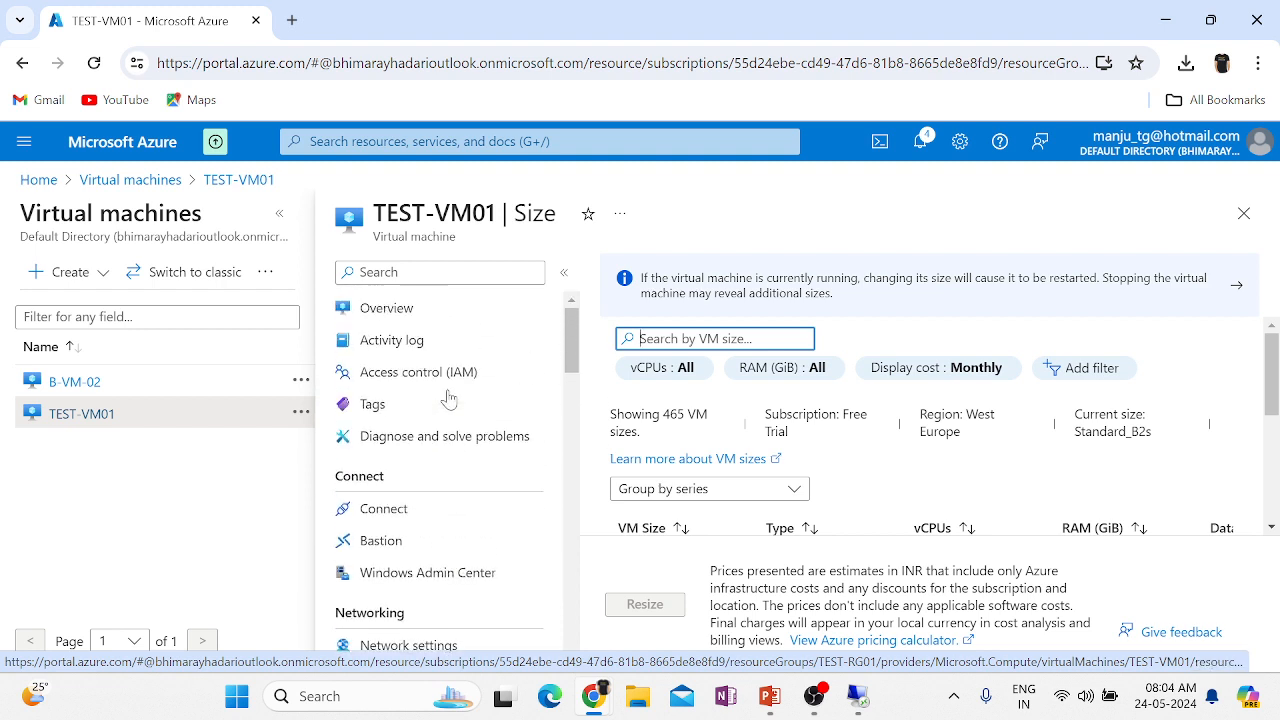
click(391, 310)
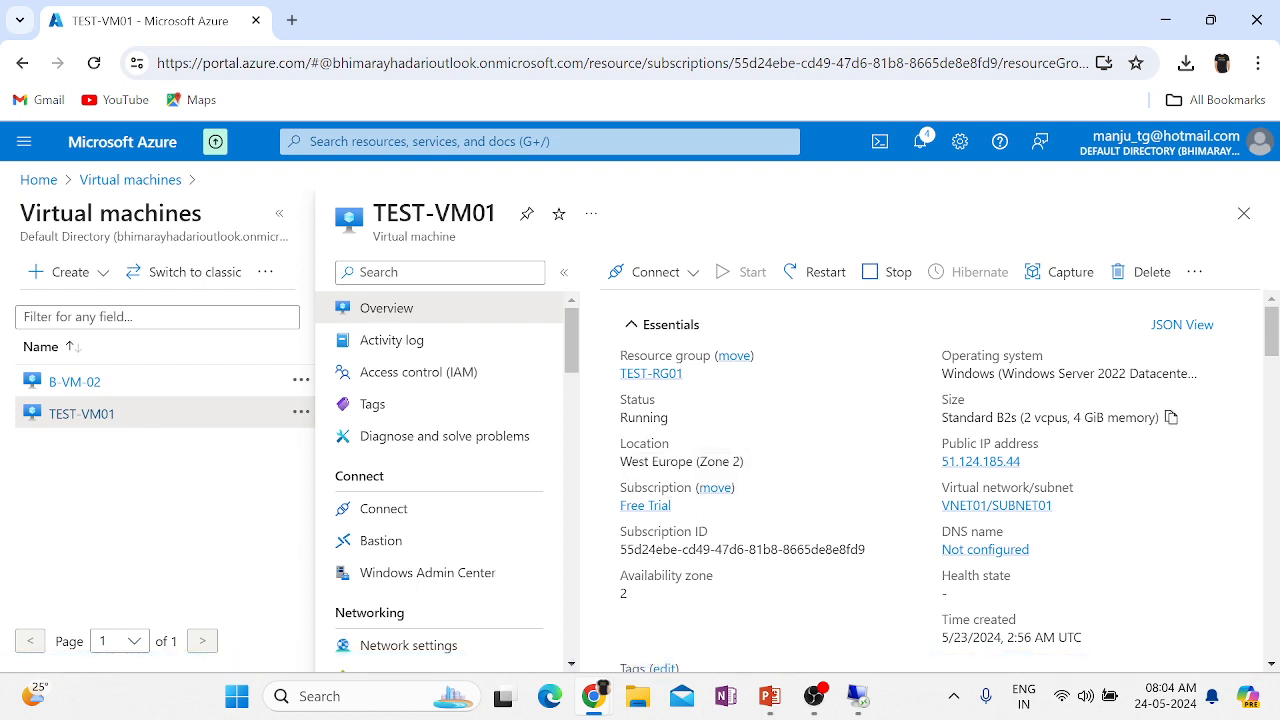
drag(1024, 418, 1031, 418)
triple_click(1094, 418)
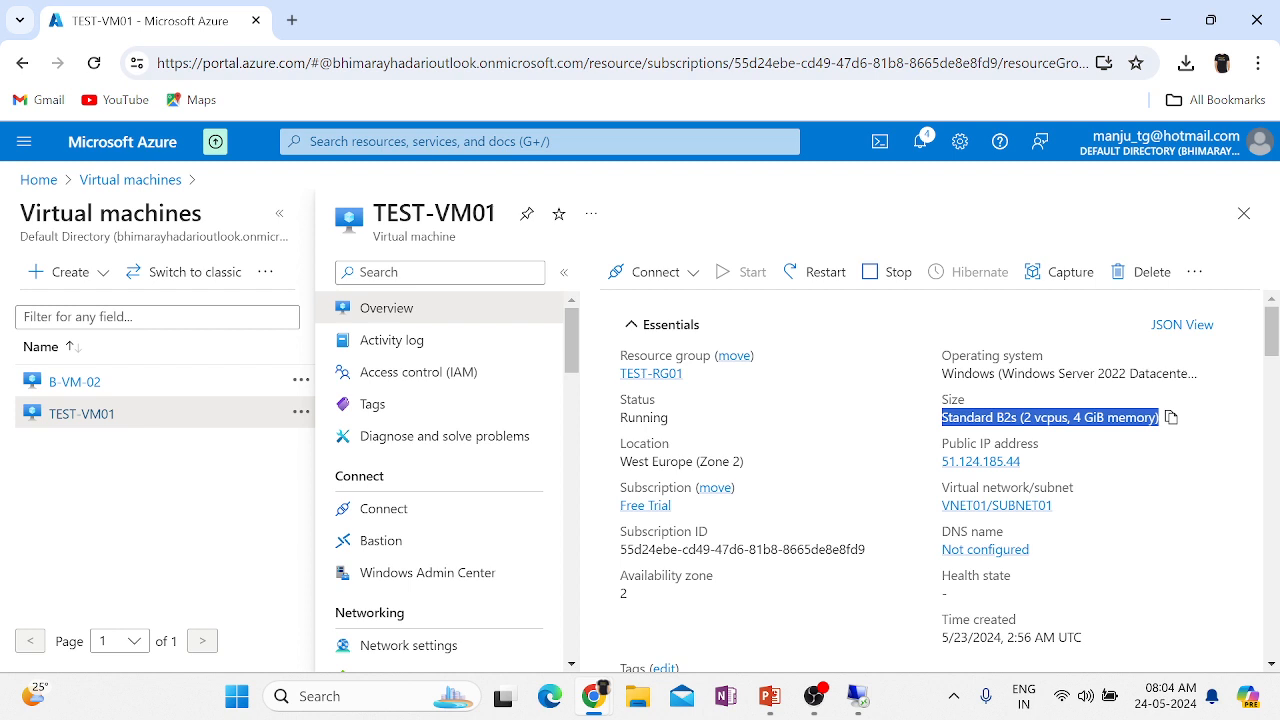
- Look over the vCPU and memory details in TEST-VM01's size specification on the overview page
click(1120, 490)
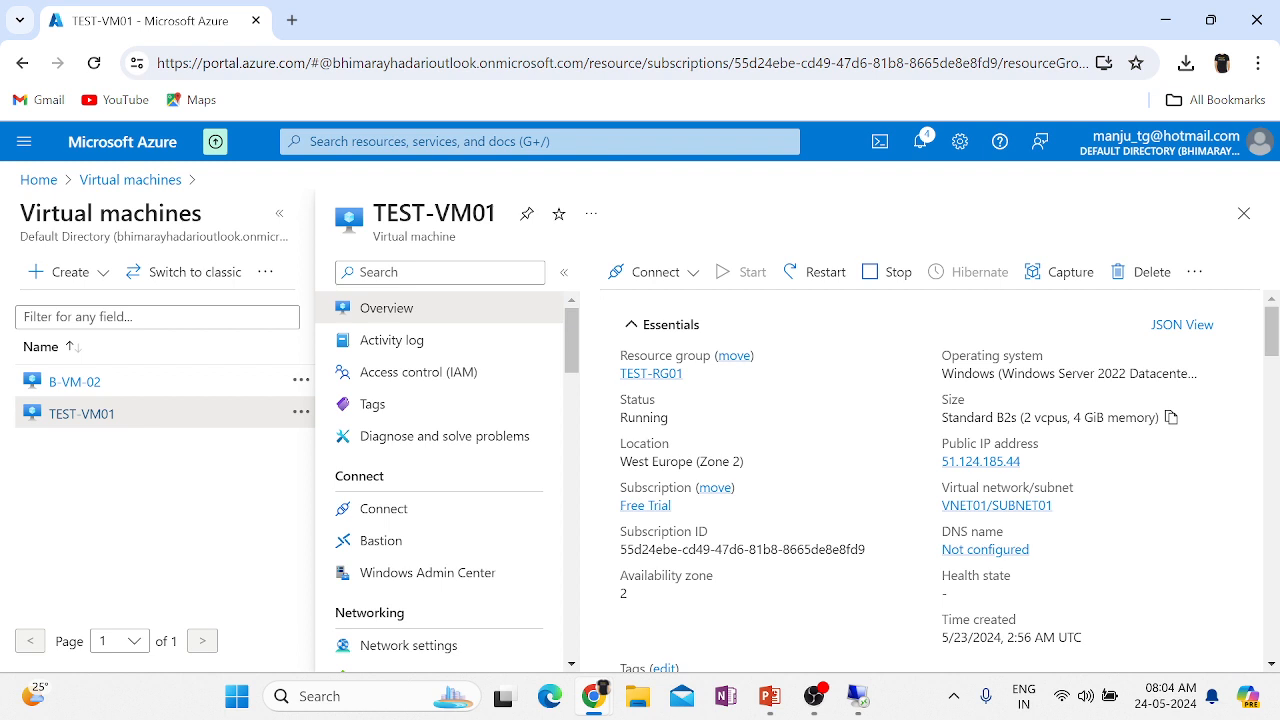
double_click(1007, 418)
click(1007, 418)
double_click(1027, 418)
click(1153, 593)
- Open the Size settings of TEST-VM01 and collapse the virtual machines list to widen the view
scroll(374, 546, down, 3)
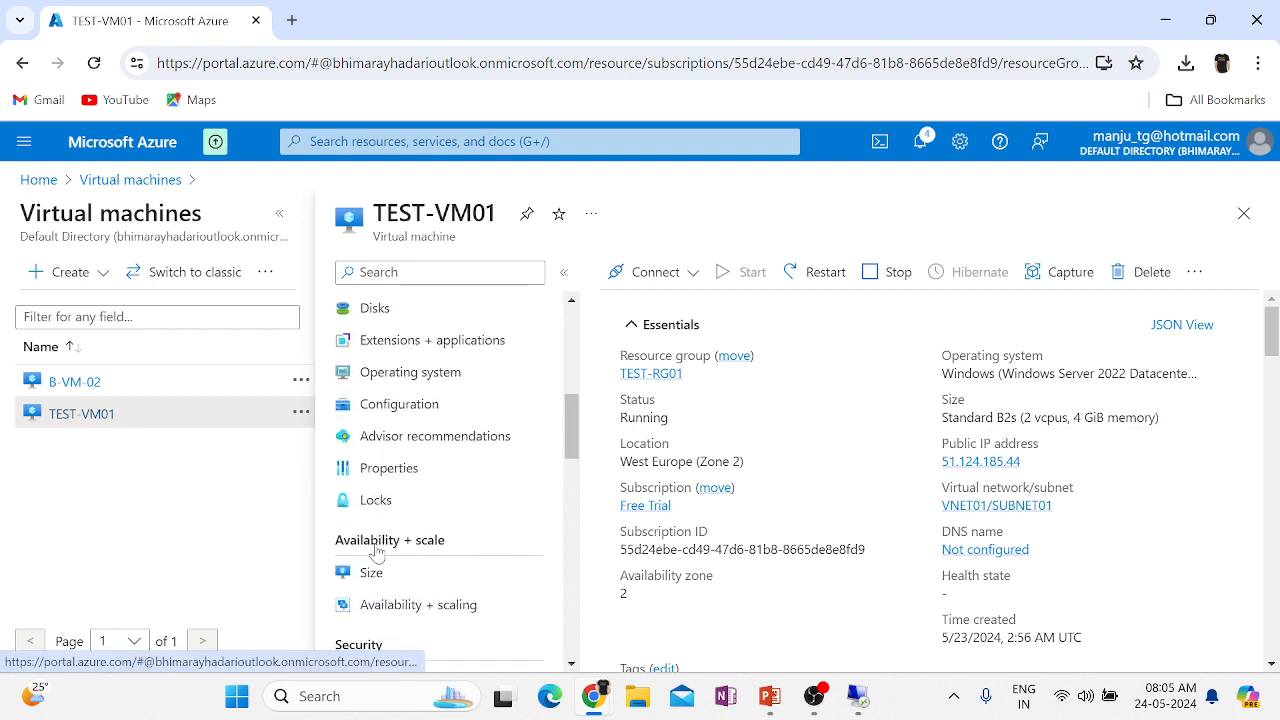
scroll(374, 550, down, 5)
scroll(423, 600, up, 3)
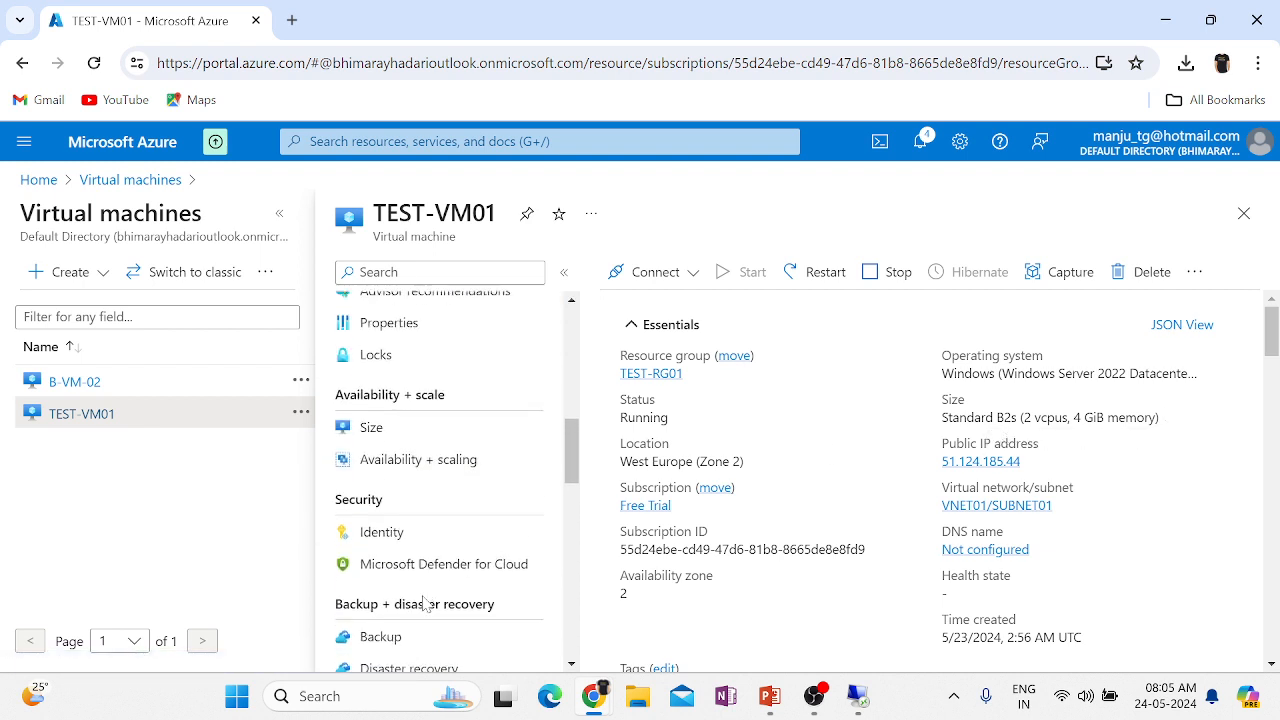
click(366, 445)
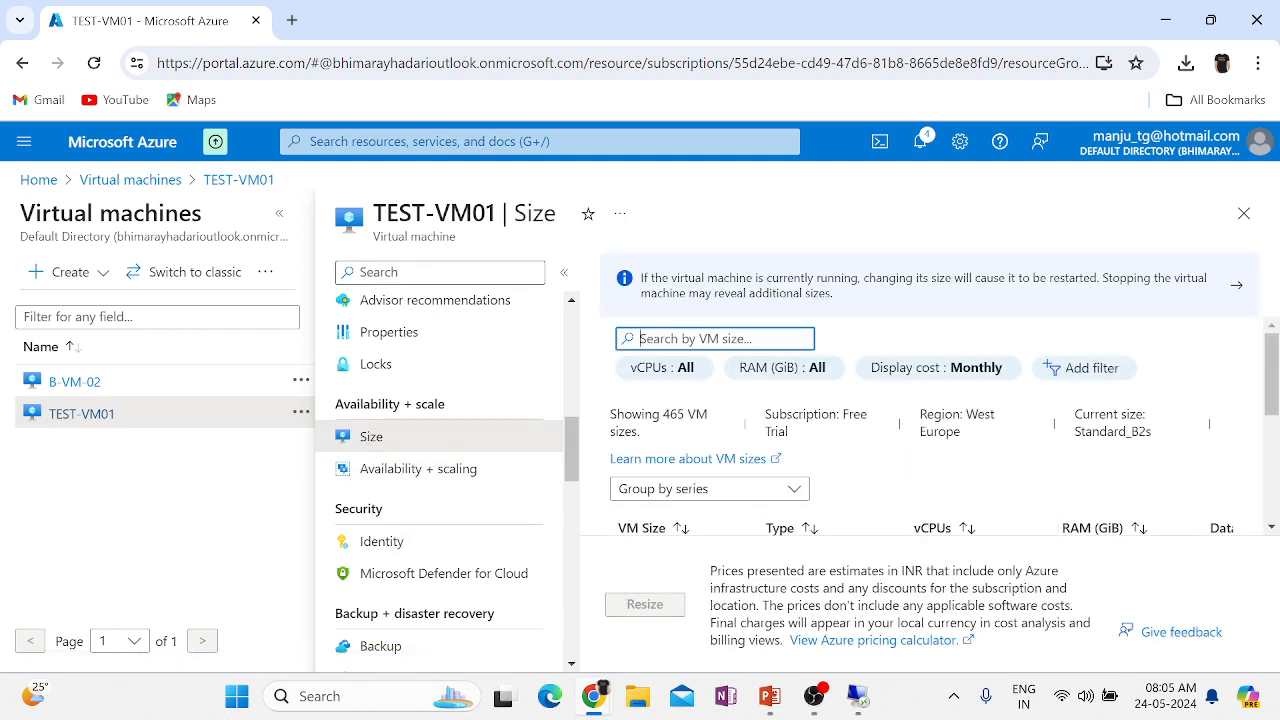
click(280, 214)
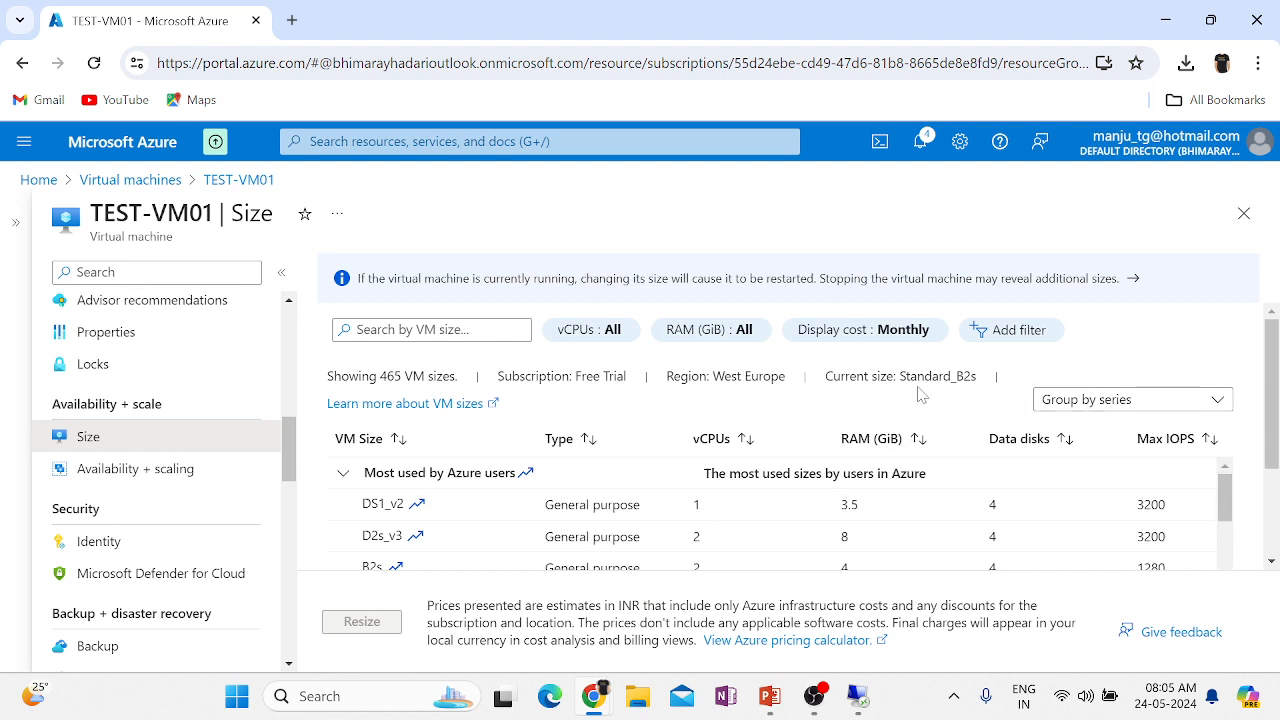
- Examine the current size, subscription, region and number of available VM sizes for TEST-VM01
drag(977, 376, 825, 376)
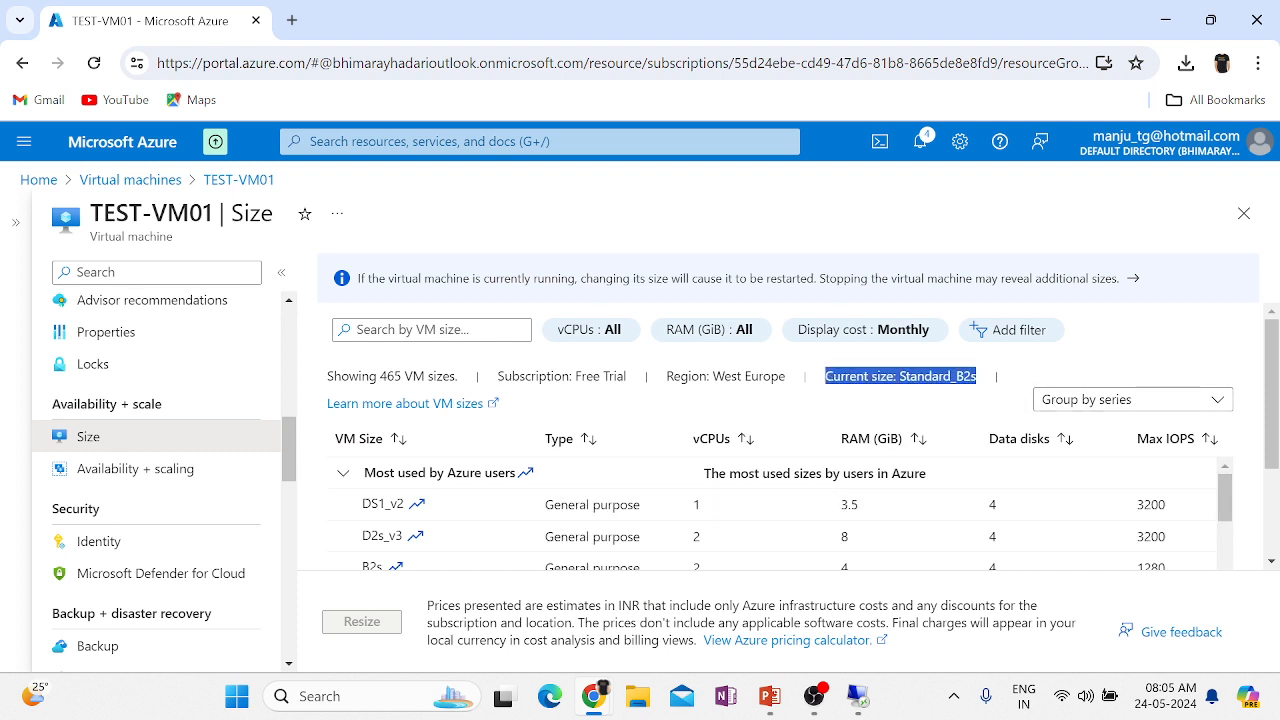
double_click(590, 376)
drag(786, 376, 666, 376)
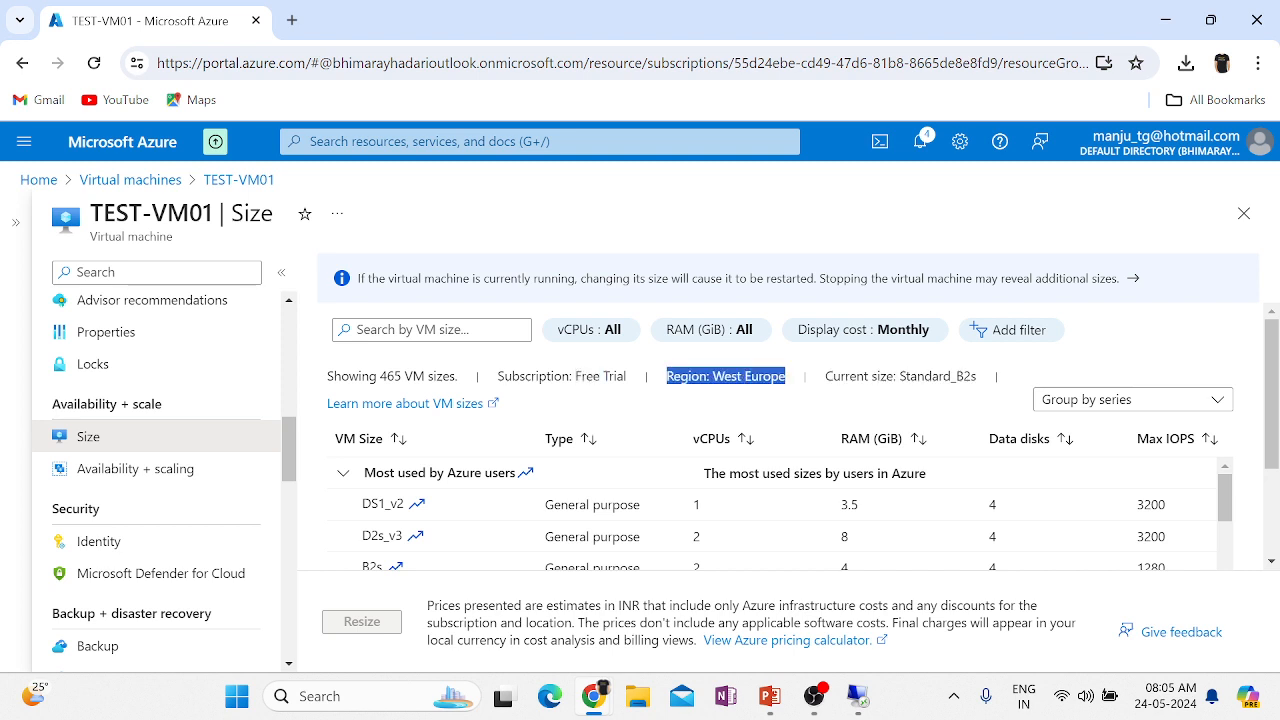
double_click(390, 376)
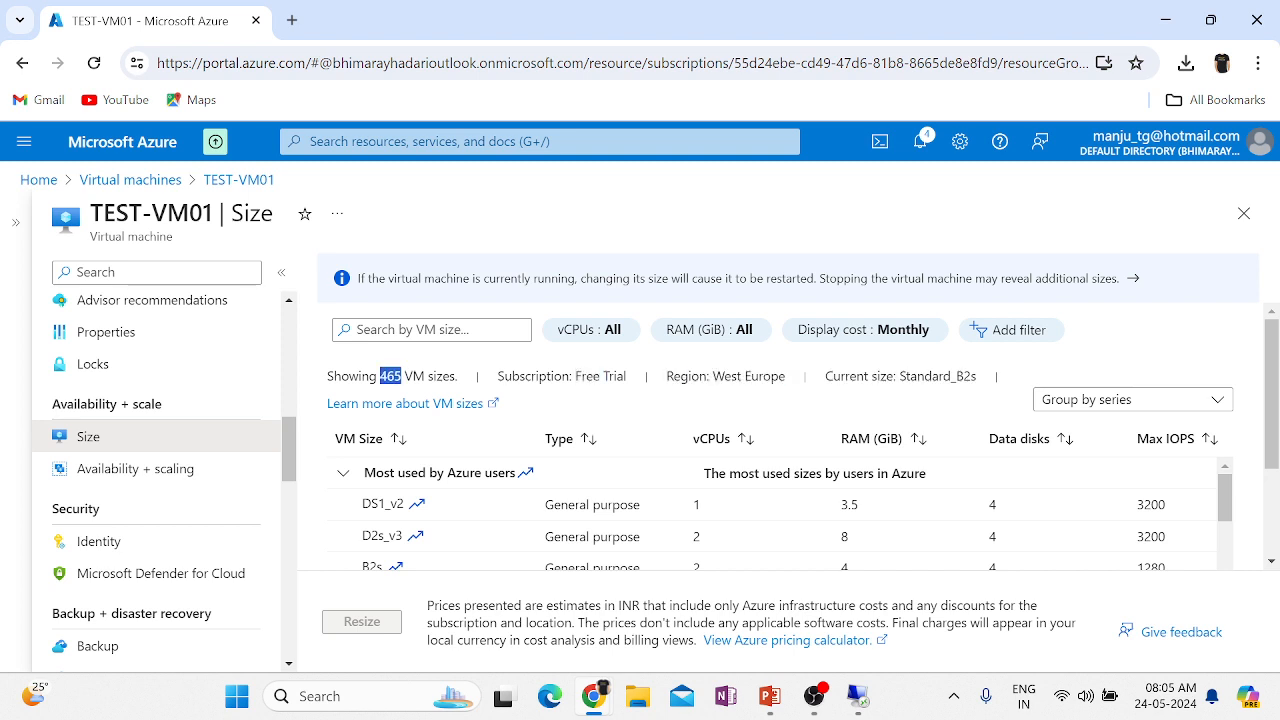
double_click(441, 376)
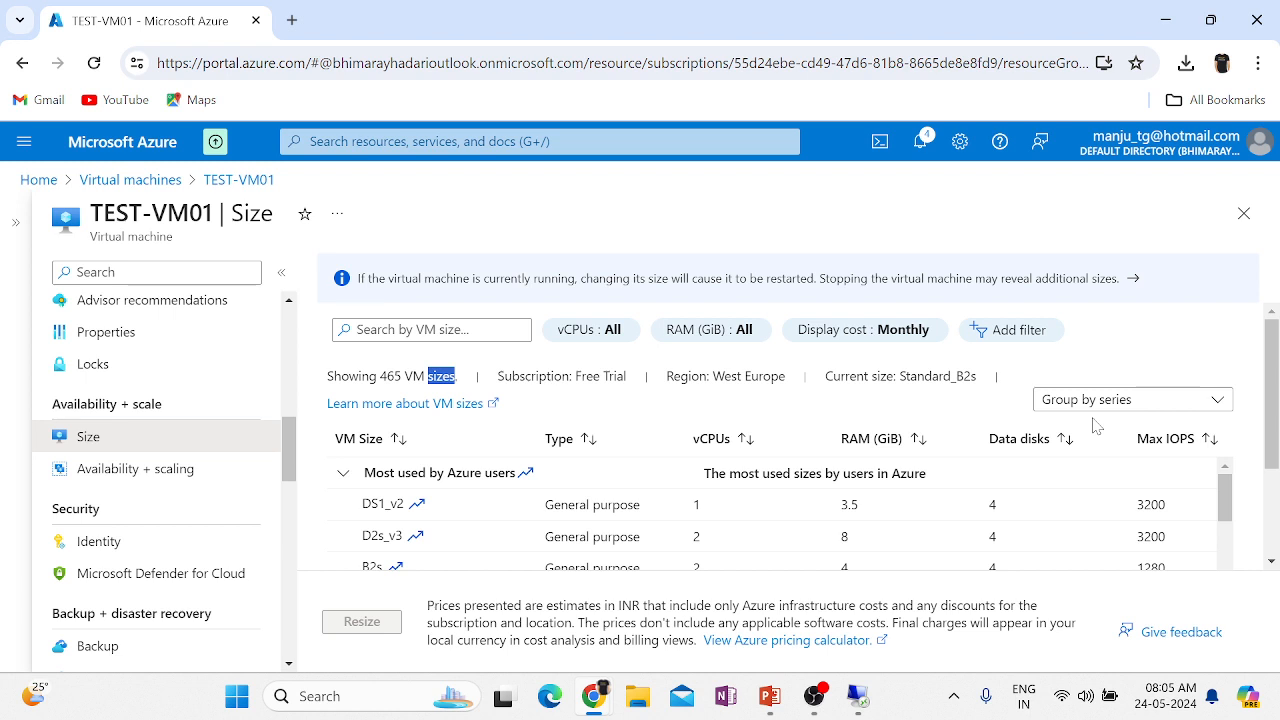
- Review the portal notifications down to the subscription's remaining credit, and close them
click(916, 141)
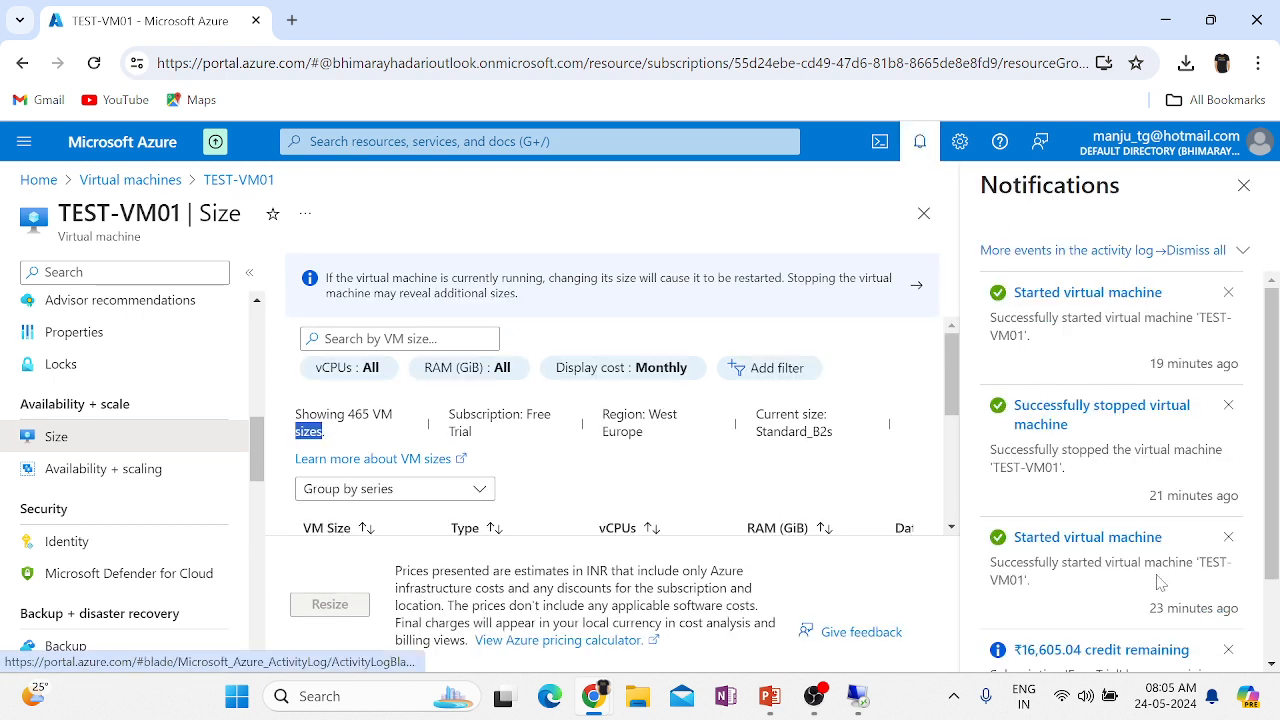
scroll(1110, 470, down, 1)
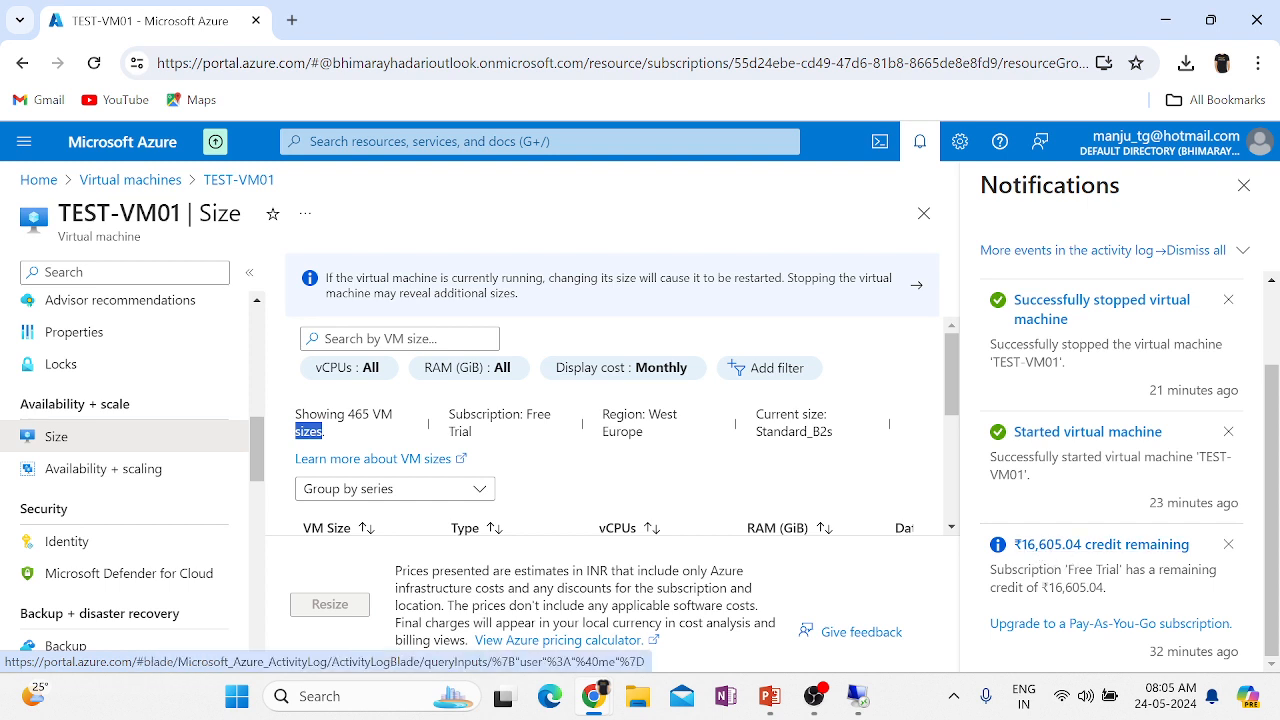
click(927, 151)
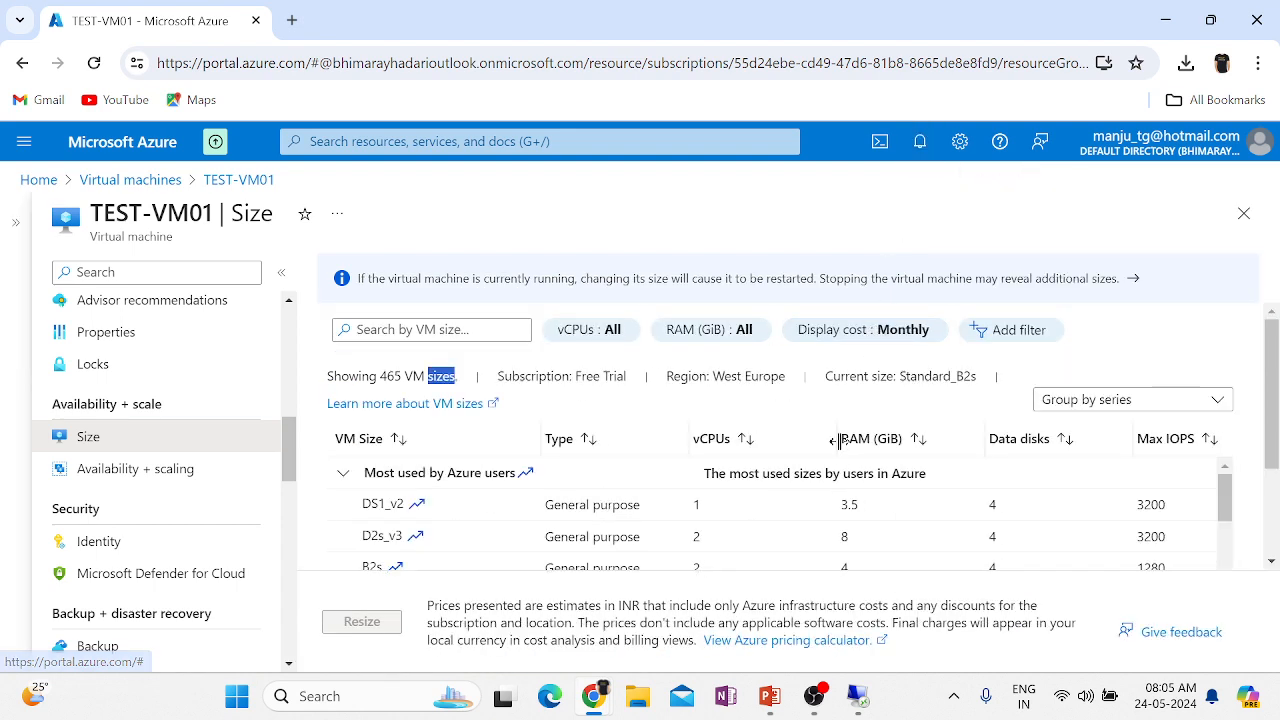
- Choose the B1s size among the sizes most used by Azure users and request the resize of TEST-VM01
scroll(837, 443, down, 2)
scroll(843, 450, up, 2)
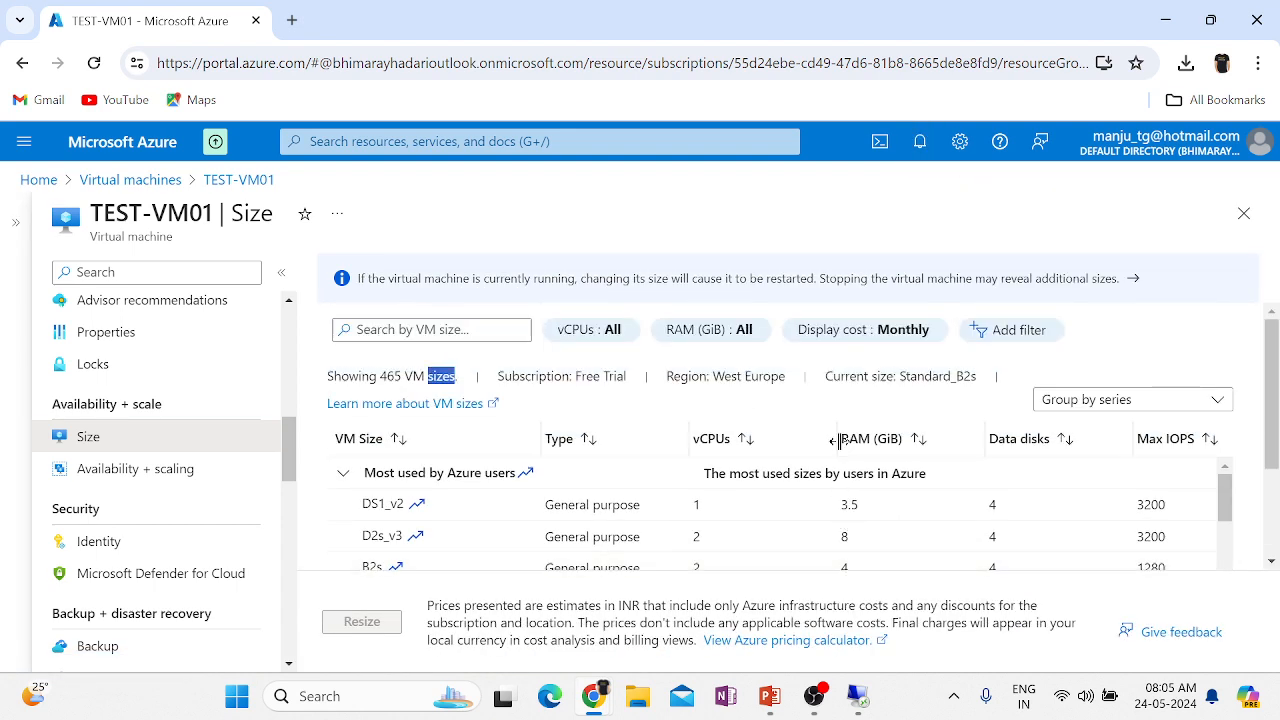
double_click(937, 376)
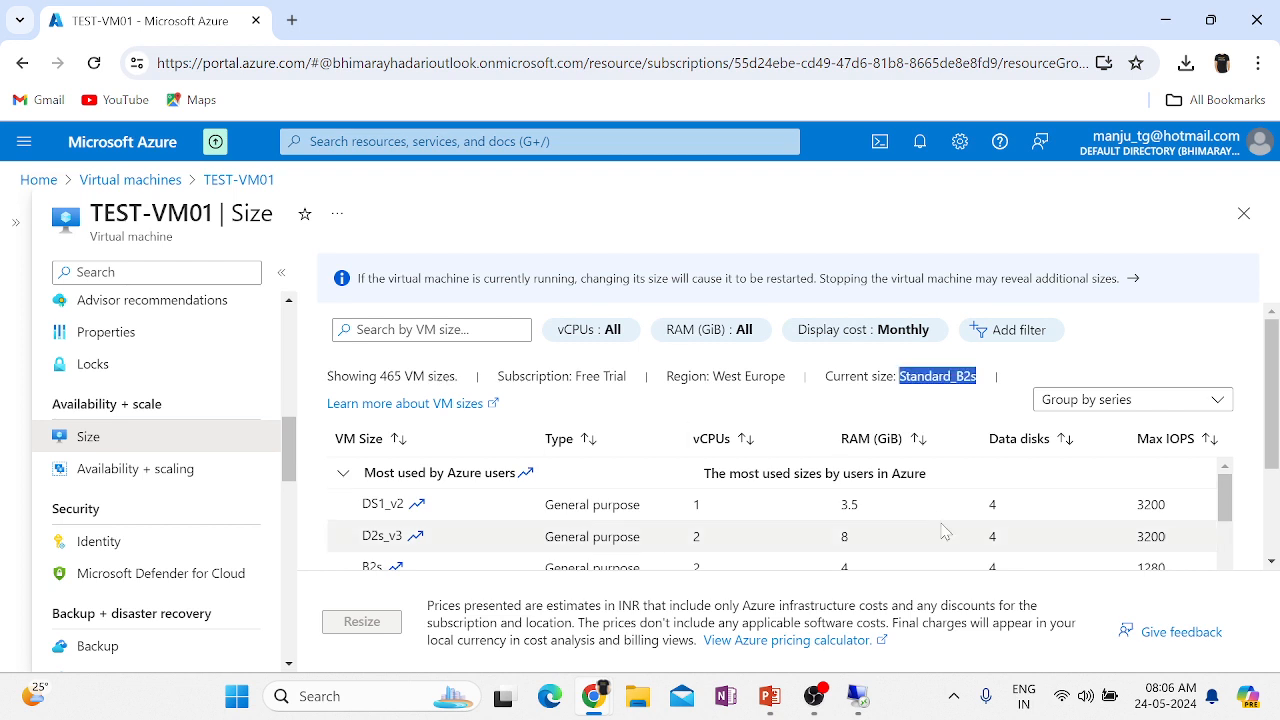
scroll(942, 500, down, 2)
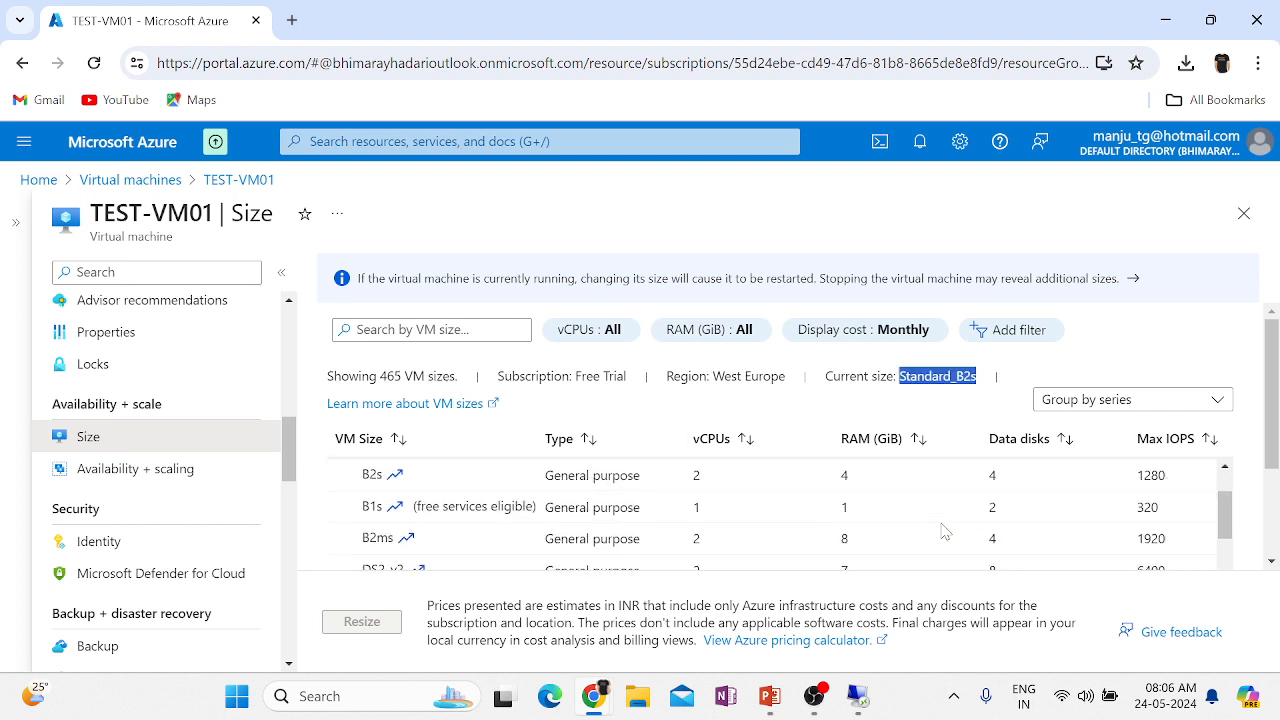
scroll(945, 530, down, 3)
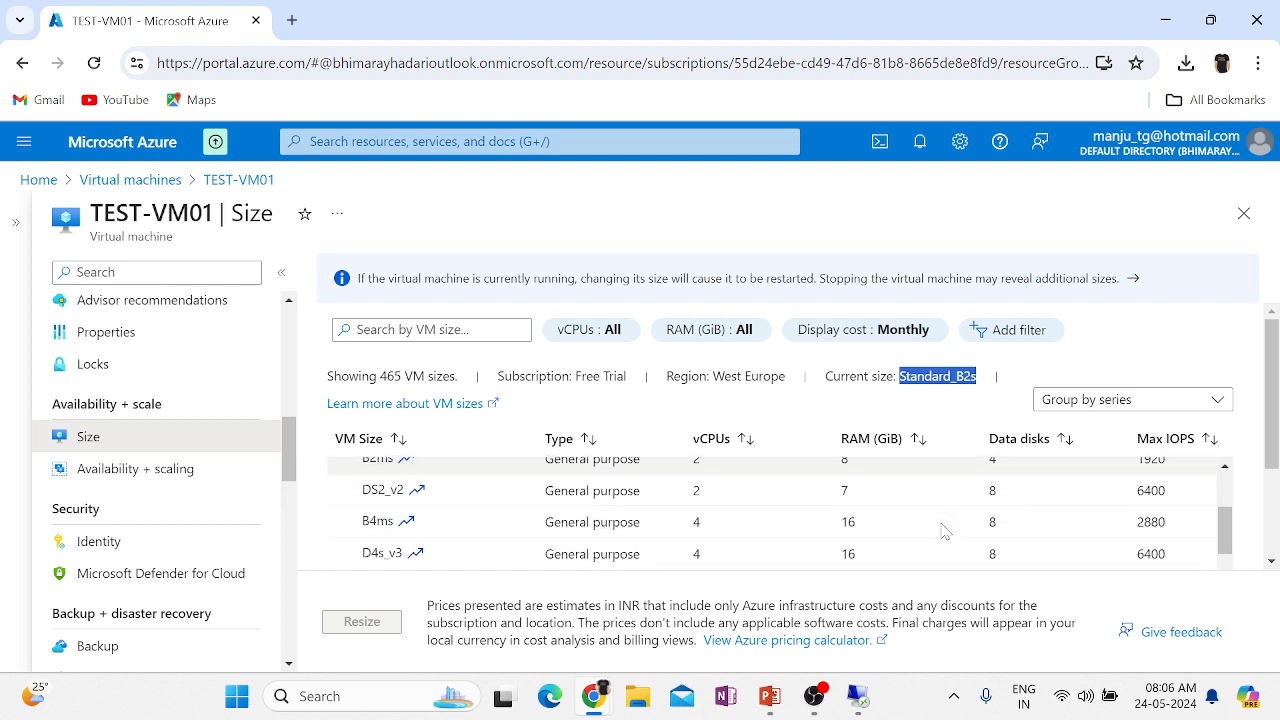
scroll(944, 530, up, 4)
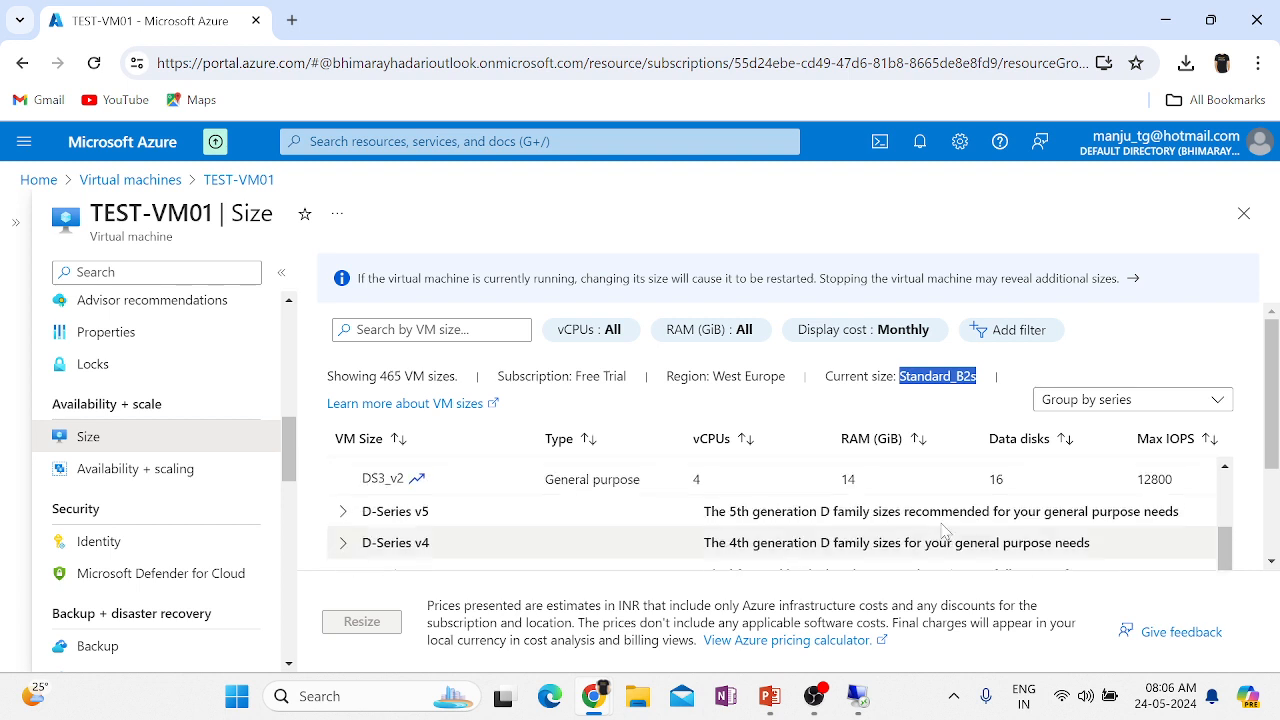
scroll(945, 530, up, 3)
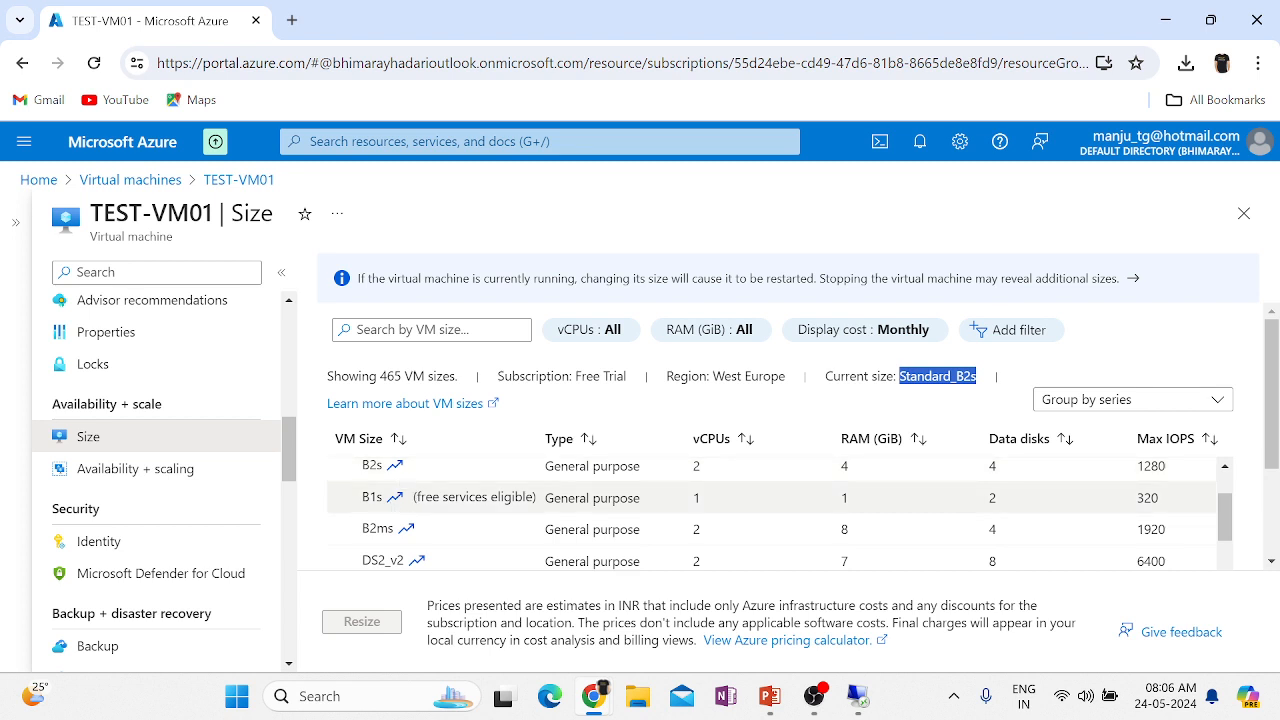
click(640, 498)
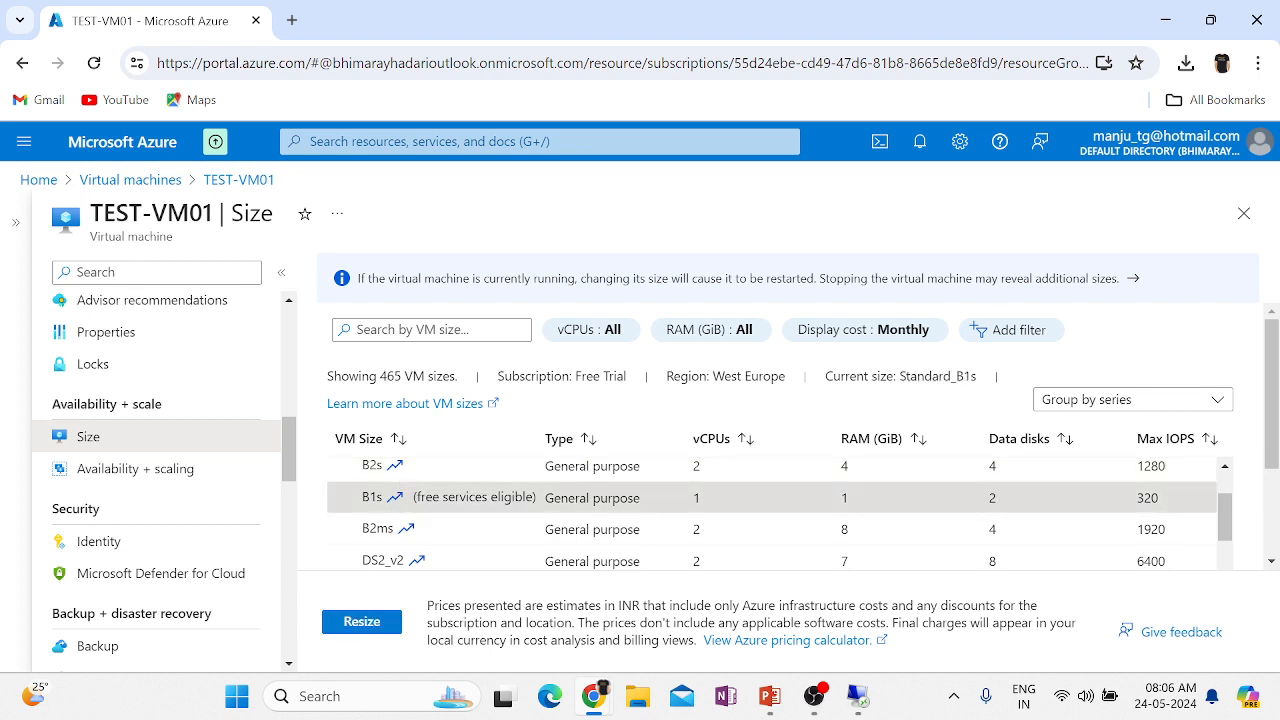
click(362, 622)
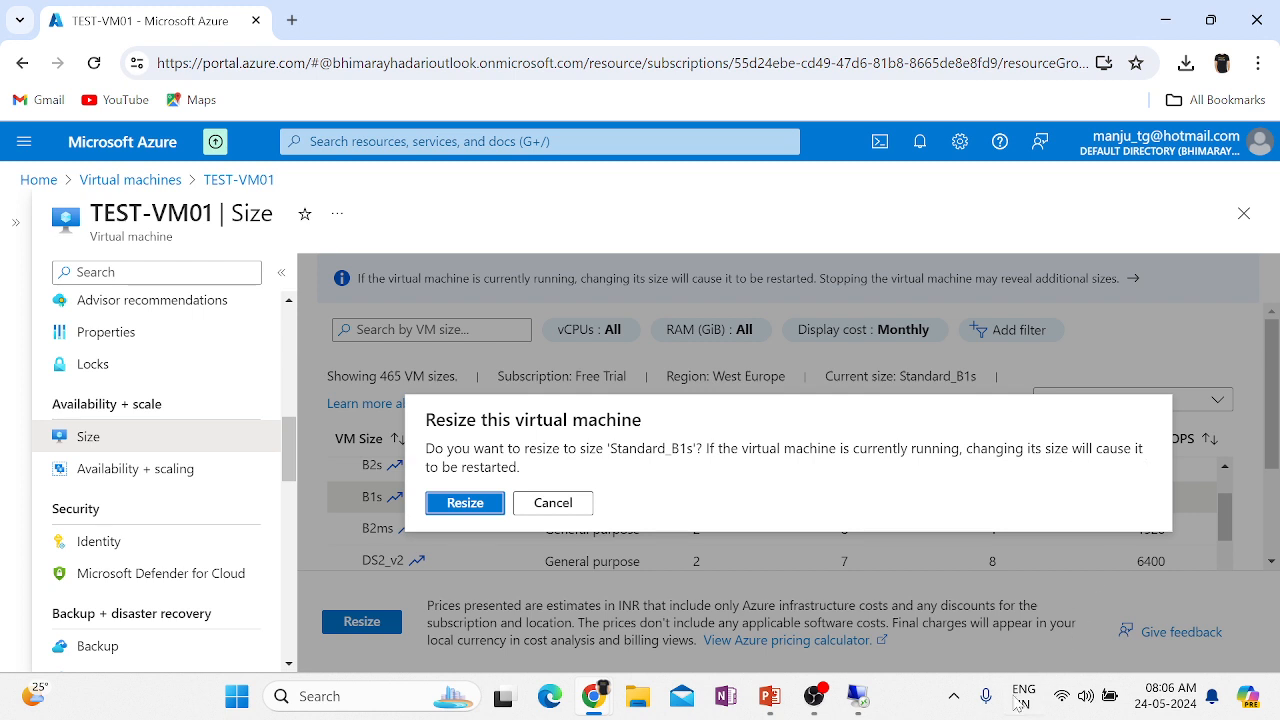
- Switch to the remote session to view Task Manager's memory figures, and minimise it to return to the portal
mouse_move(858, 698)
click(858, 595)
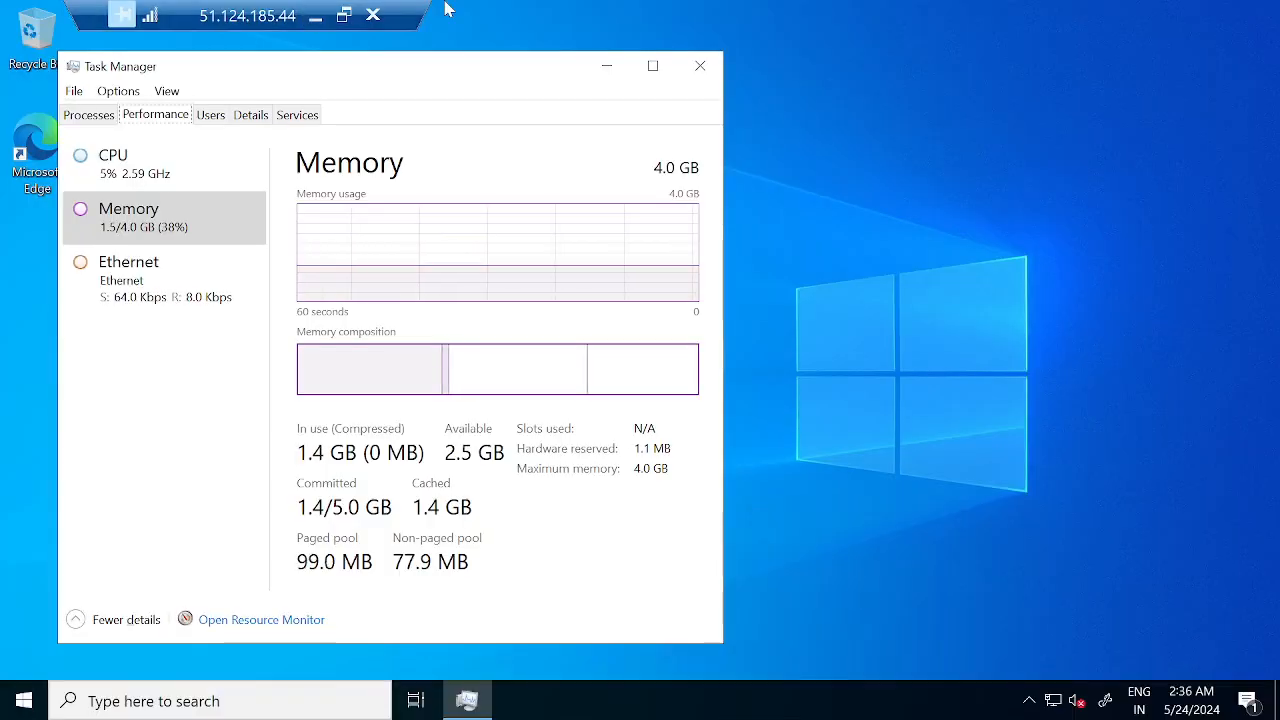
click(315, 16)
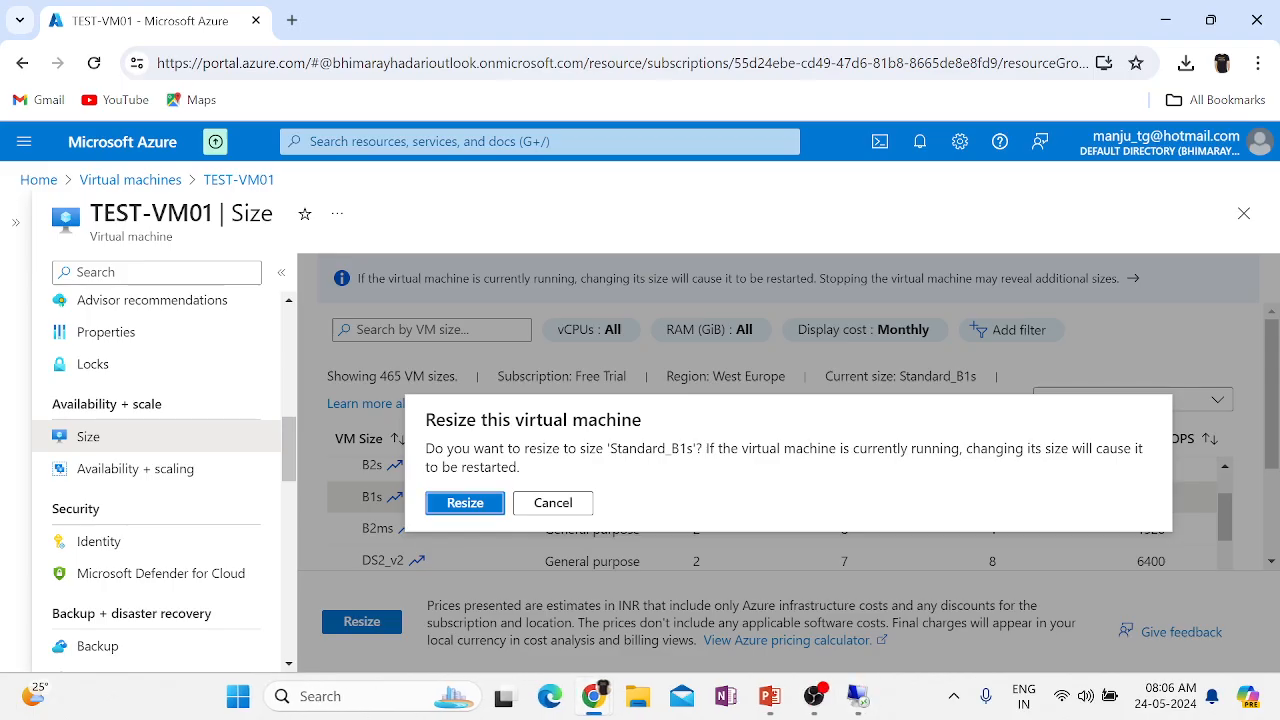
- Confirm resizing TEST-VM01 to Standard_B1s and dismiss the message about the ended remote session
click(466, 508)
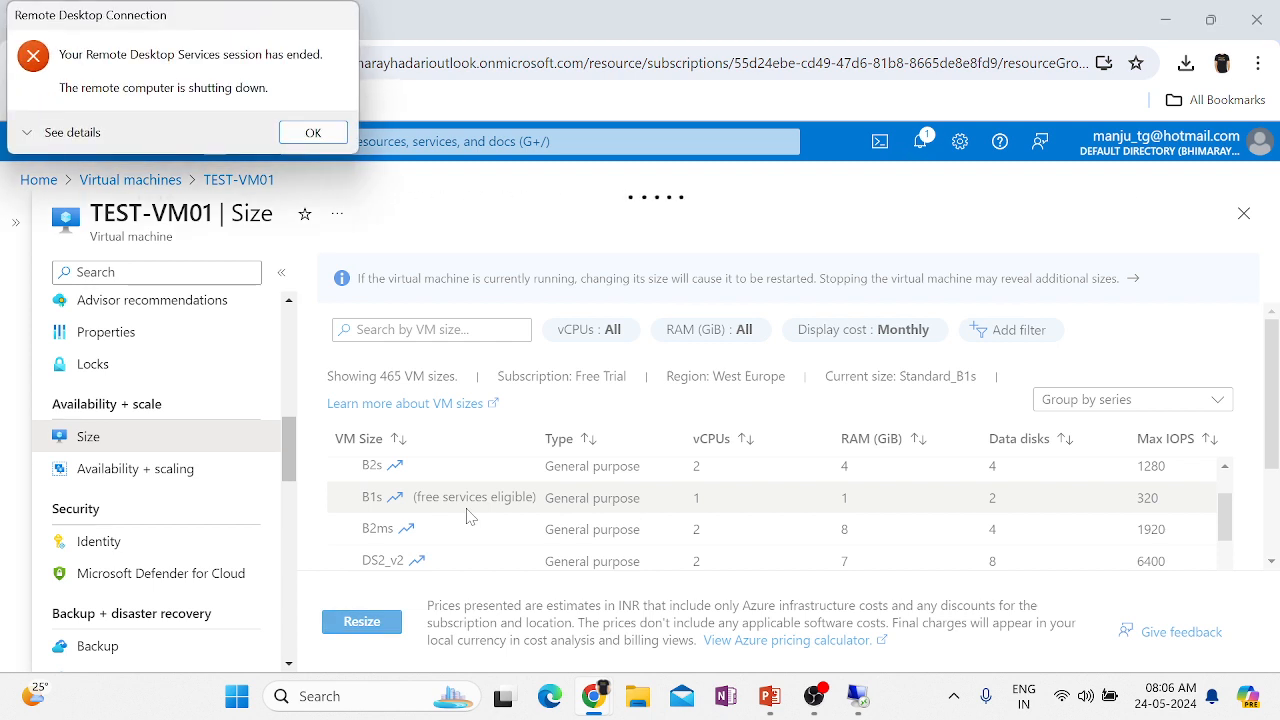
click(313, 132)
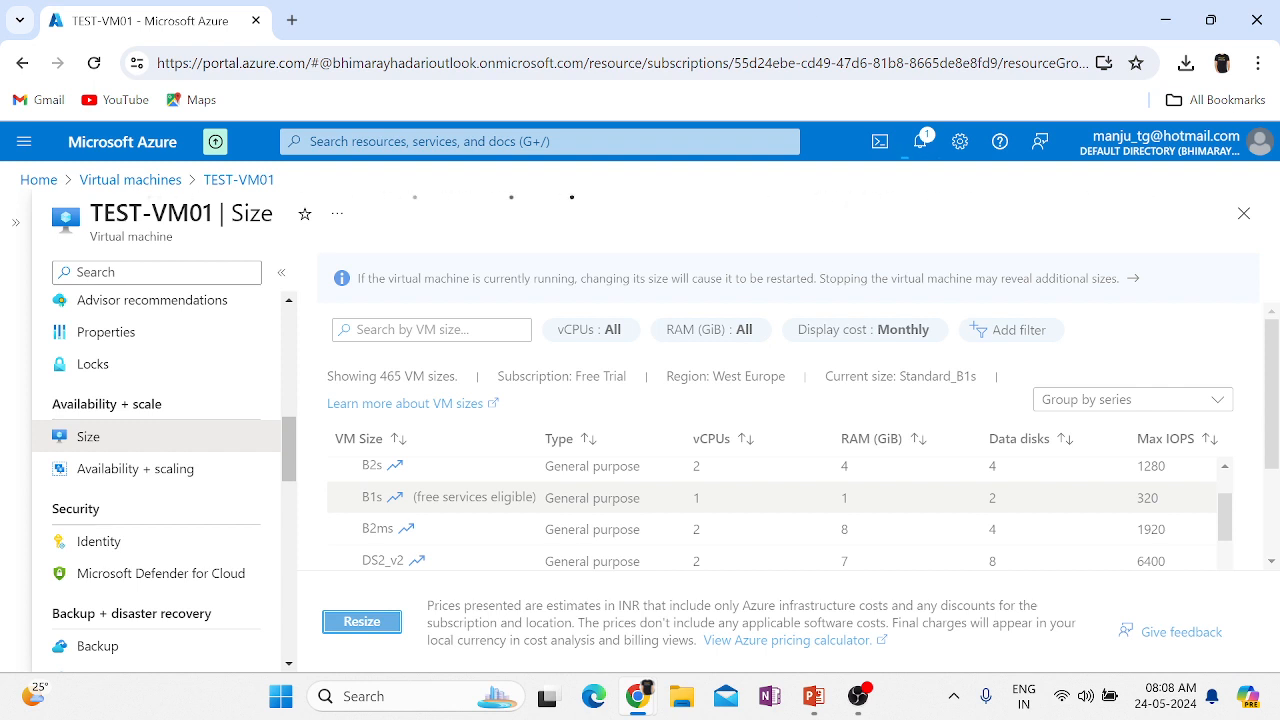
- Check the progress of the TEST-VM01 resize in the portal notifications, and close them
click(921, 142)
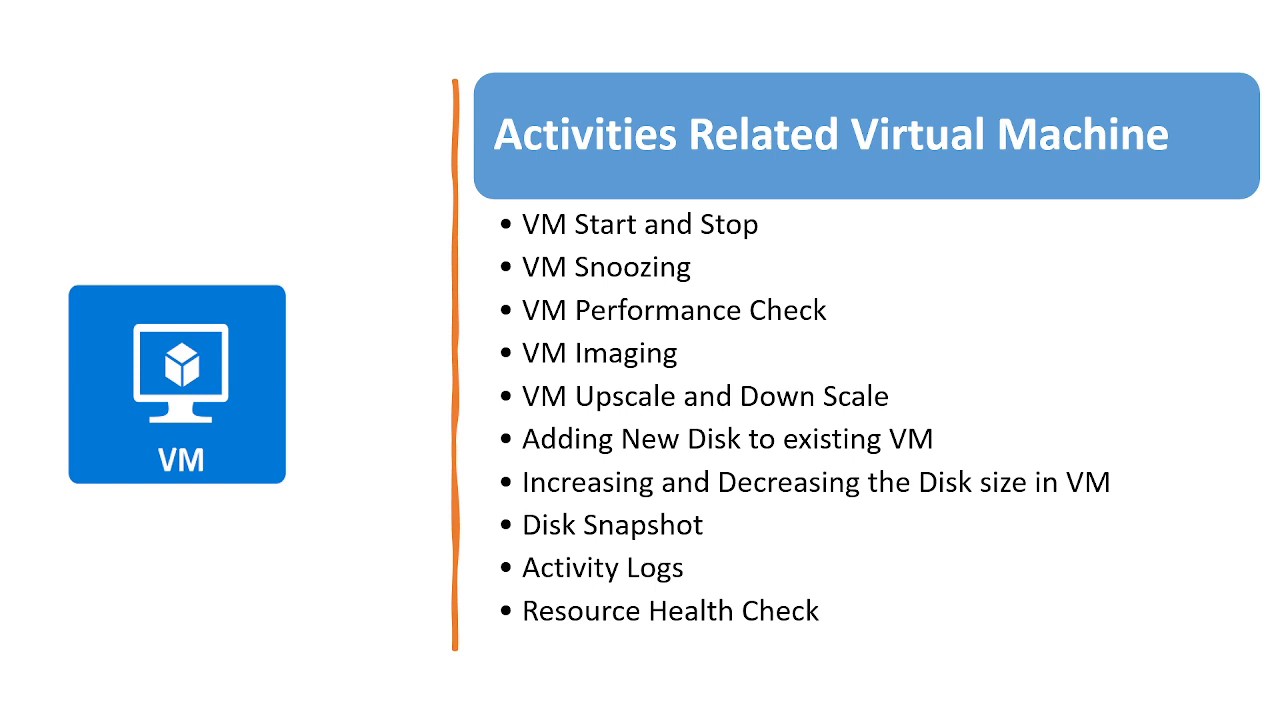
key(alt+Tab)
key(alt+Tab)
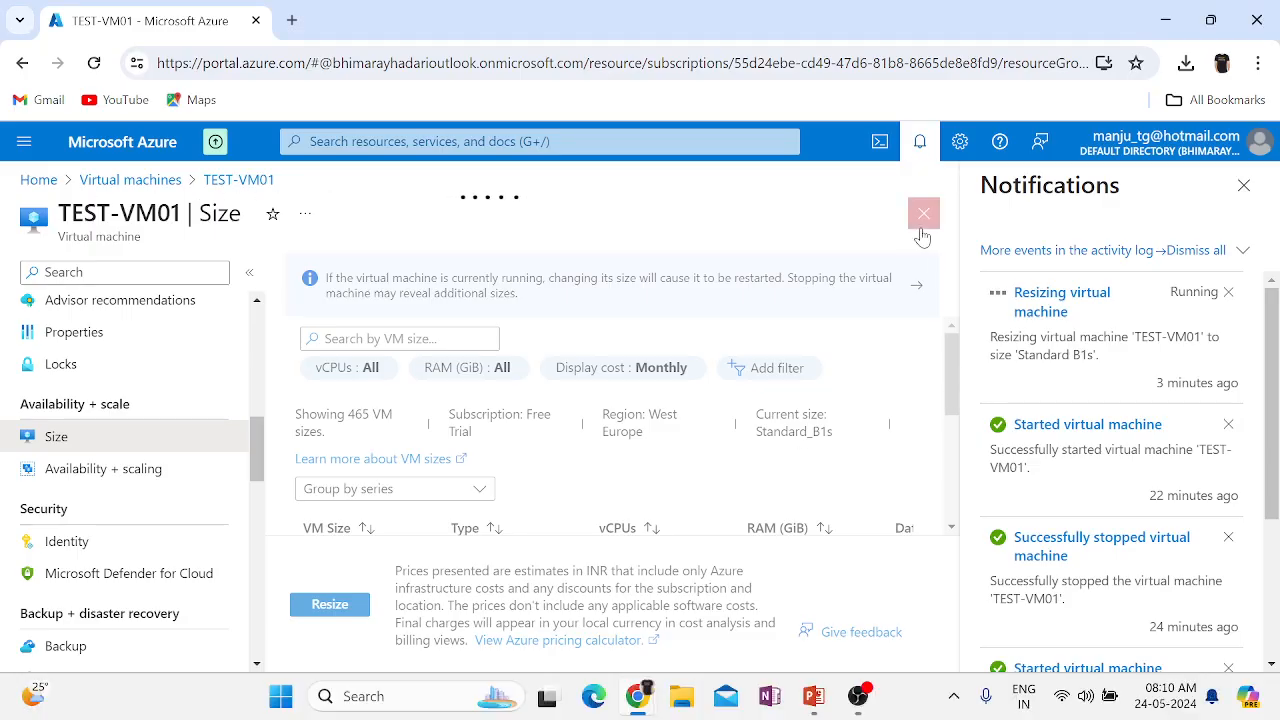
click(921, 143)
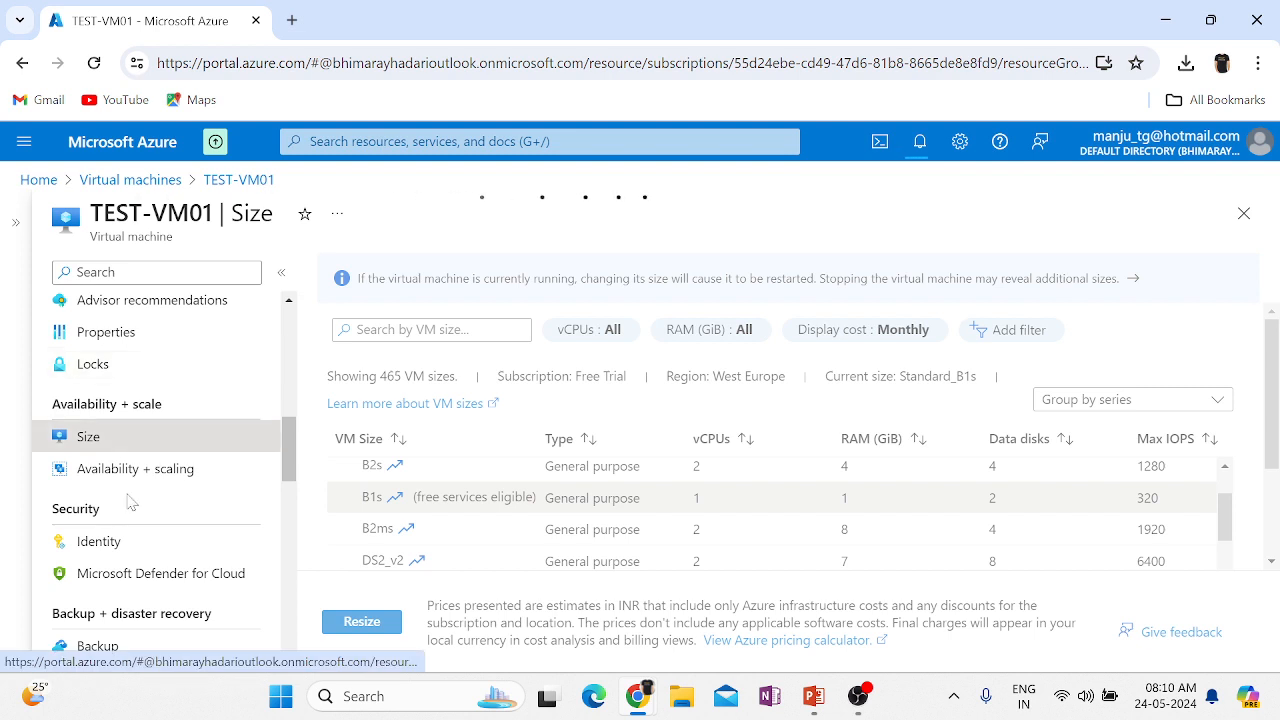
- Open the disk settings of TEST-VM01 and add an entry for creating and attaching a new data disk
scroll(157, 482, up, 5)
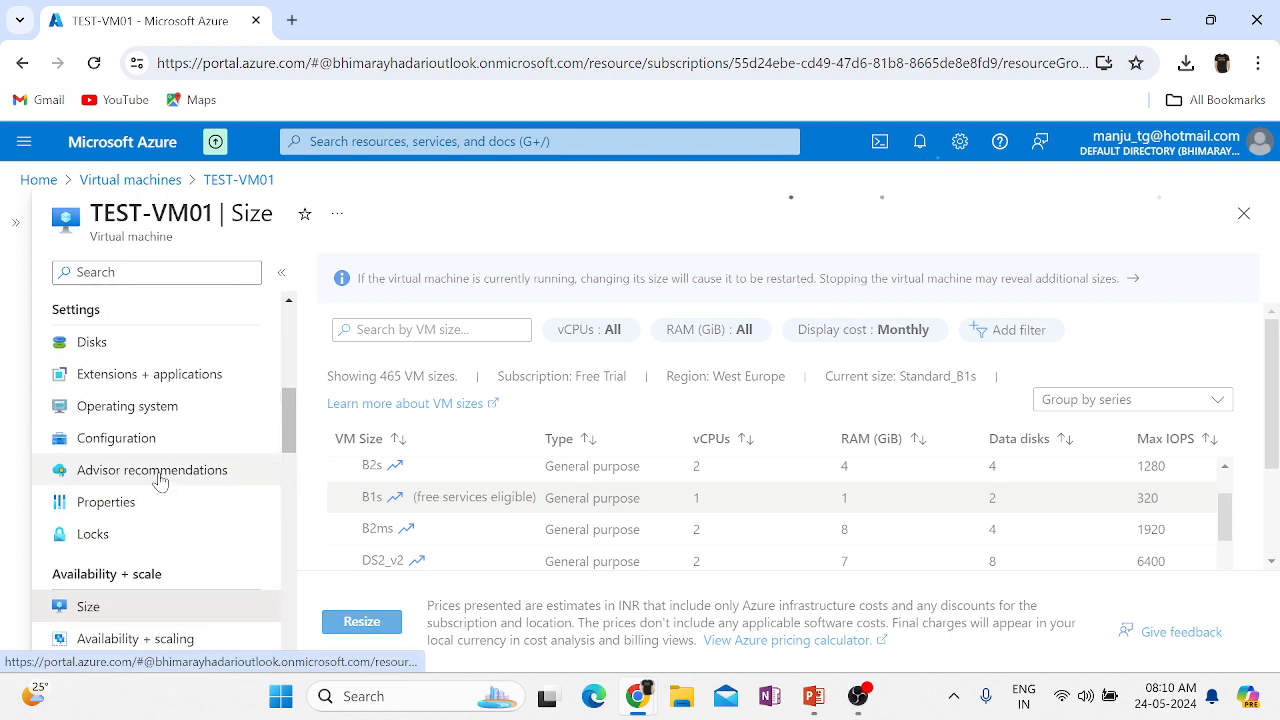
click(92, 460)
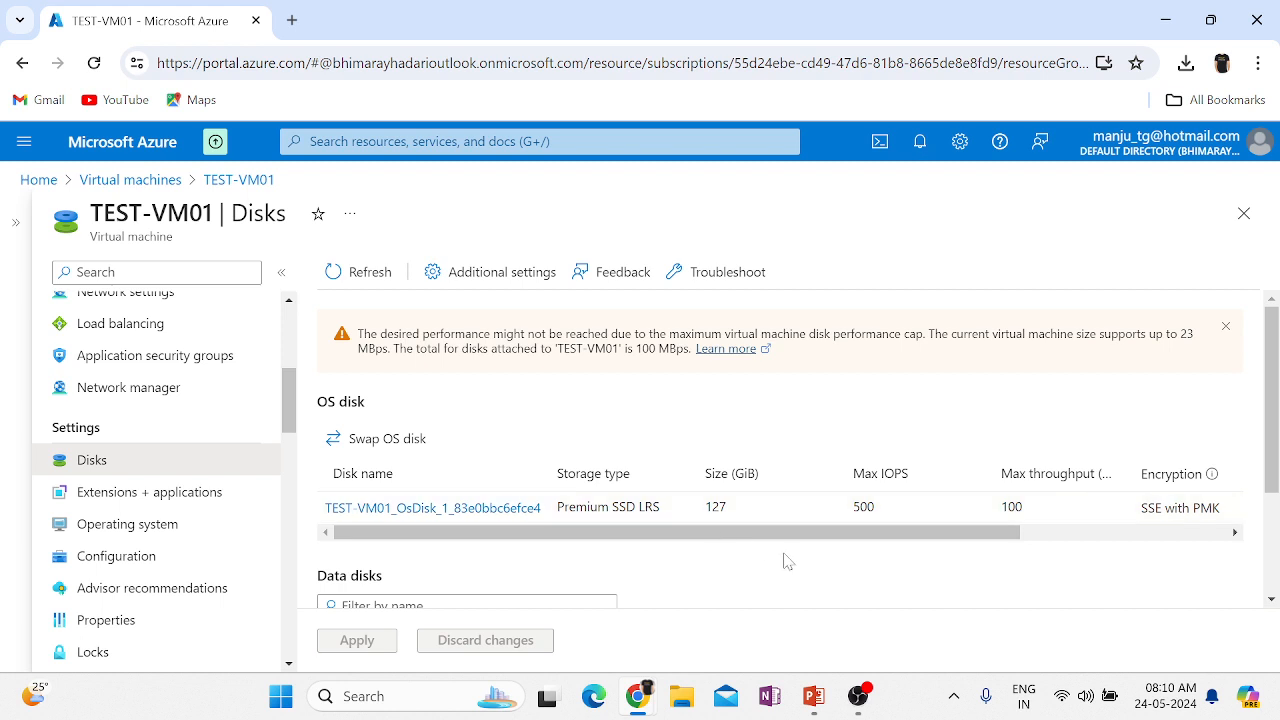
scroll(787, 561, down, 2)
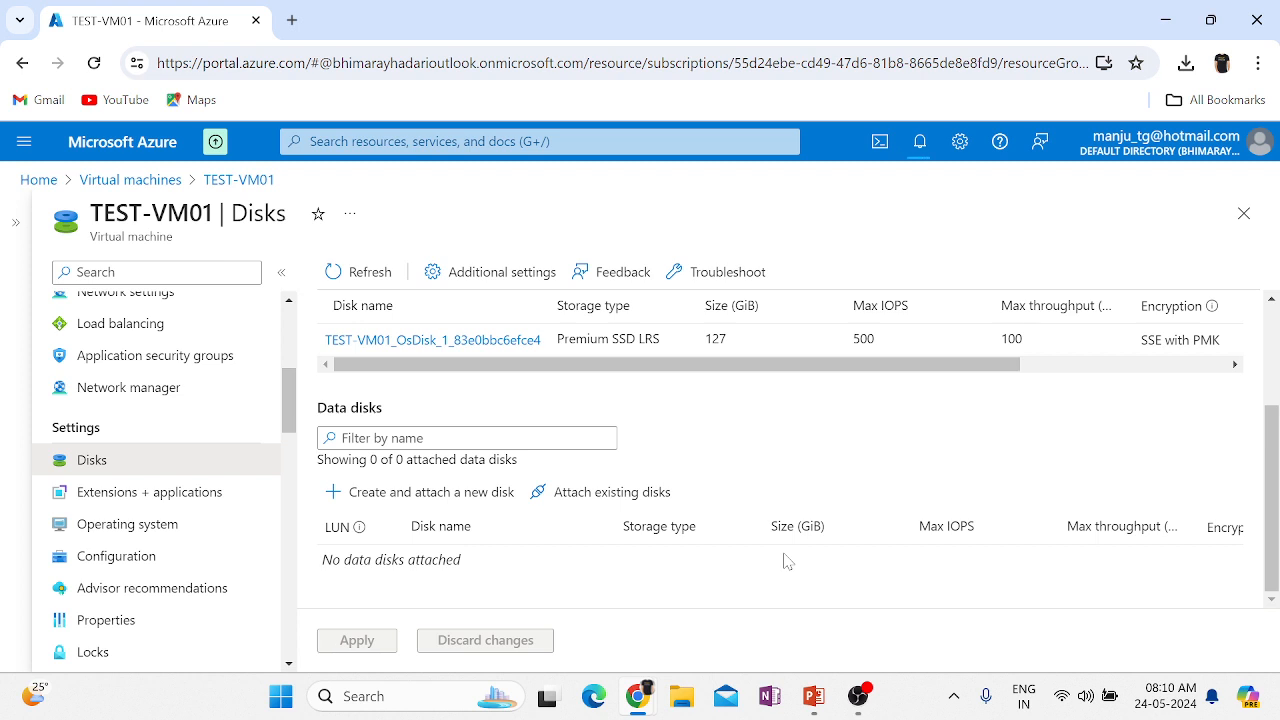
click(377, 505)
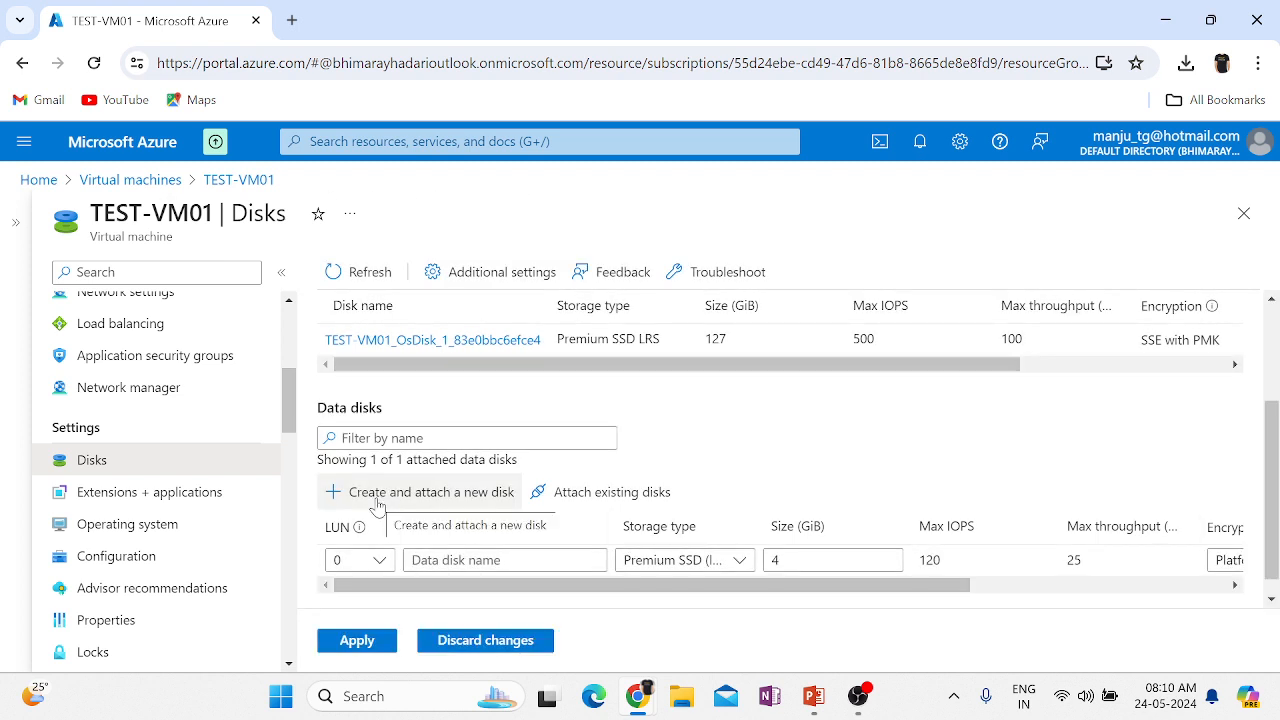
mouse_move(637, 696)
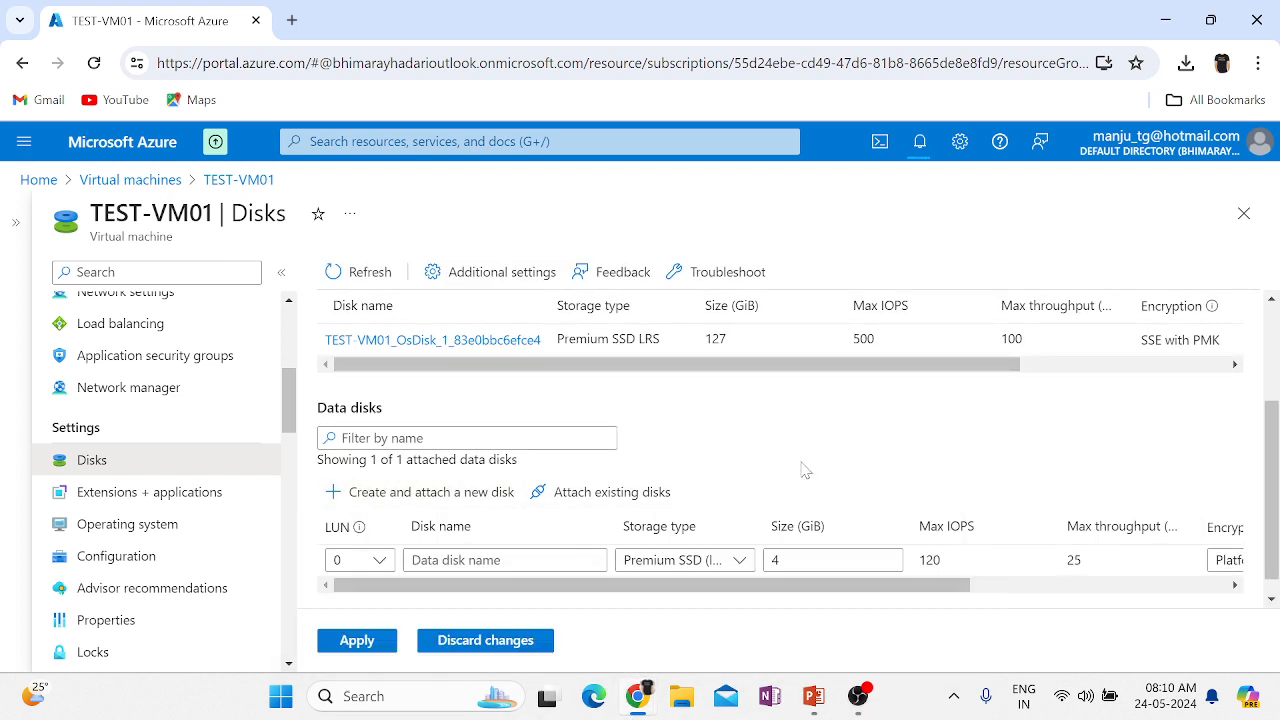
- Search the portal for DISK and open the Disks service
click(340, 141)
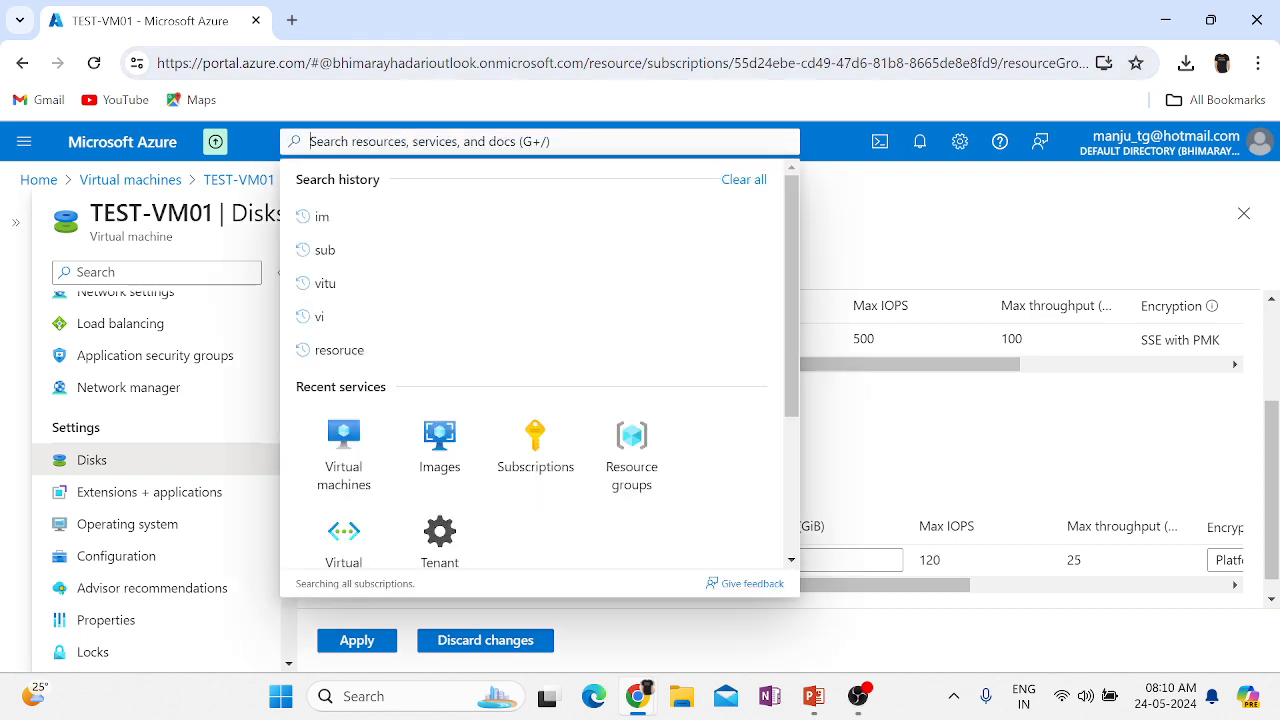
text(DISK)
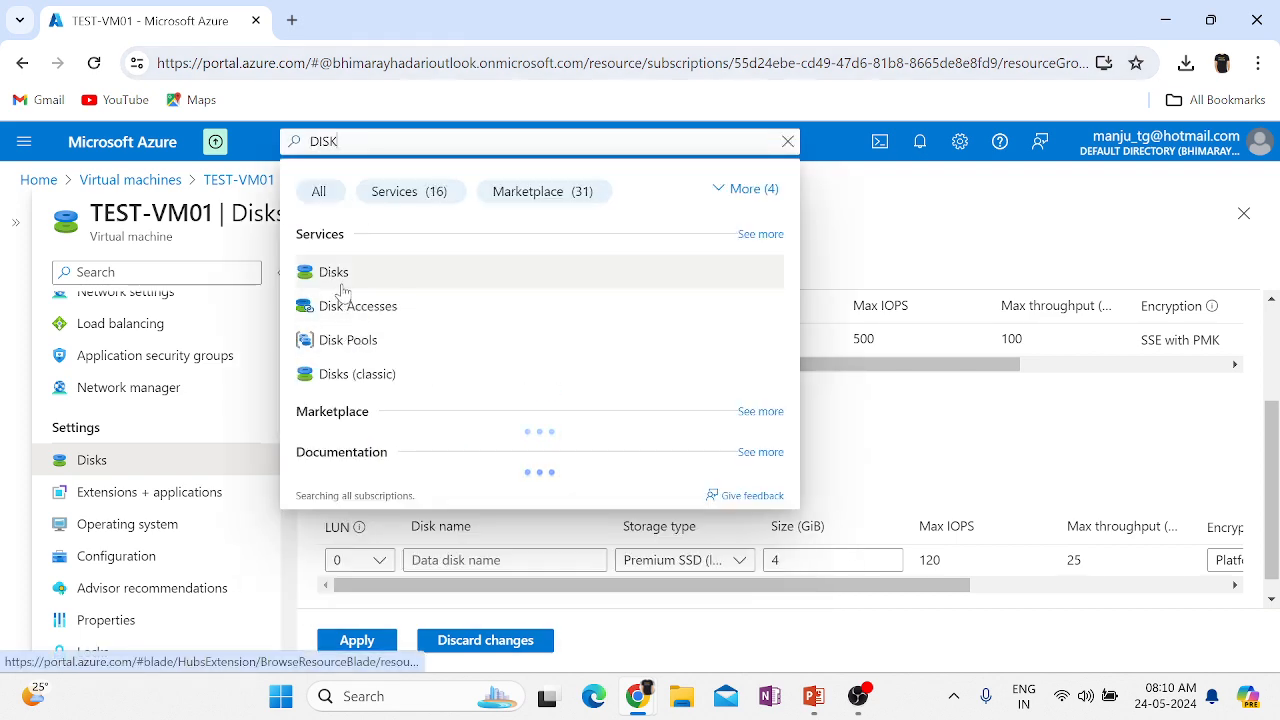
click(342, 284)
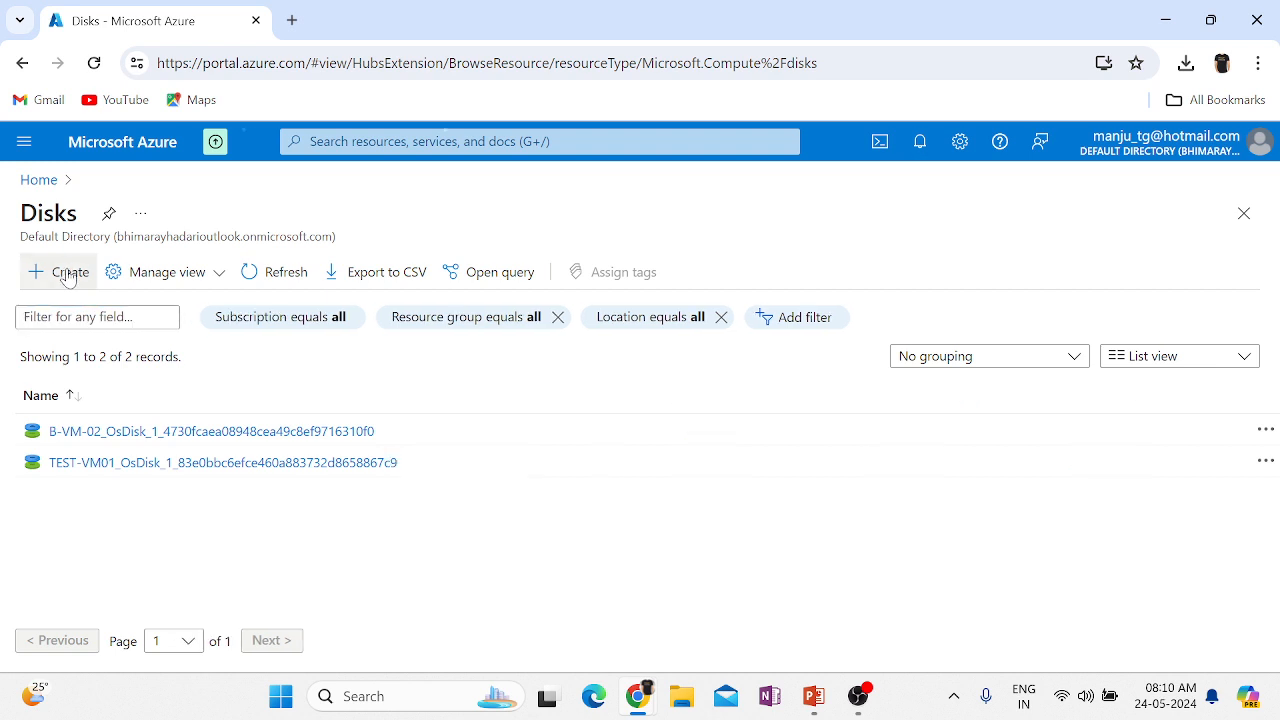
- Start creating a managed disk and assign it to the resource group TEST-RG01
click(68, 278)
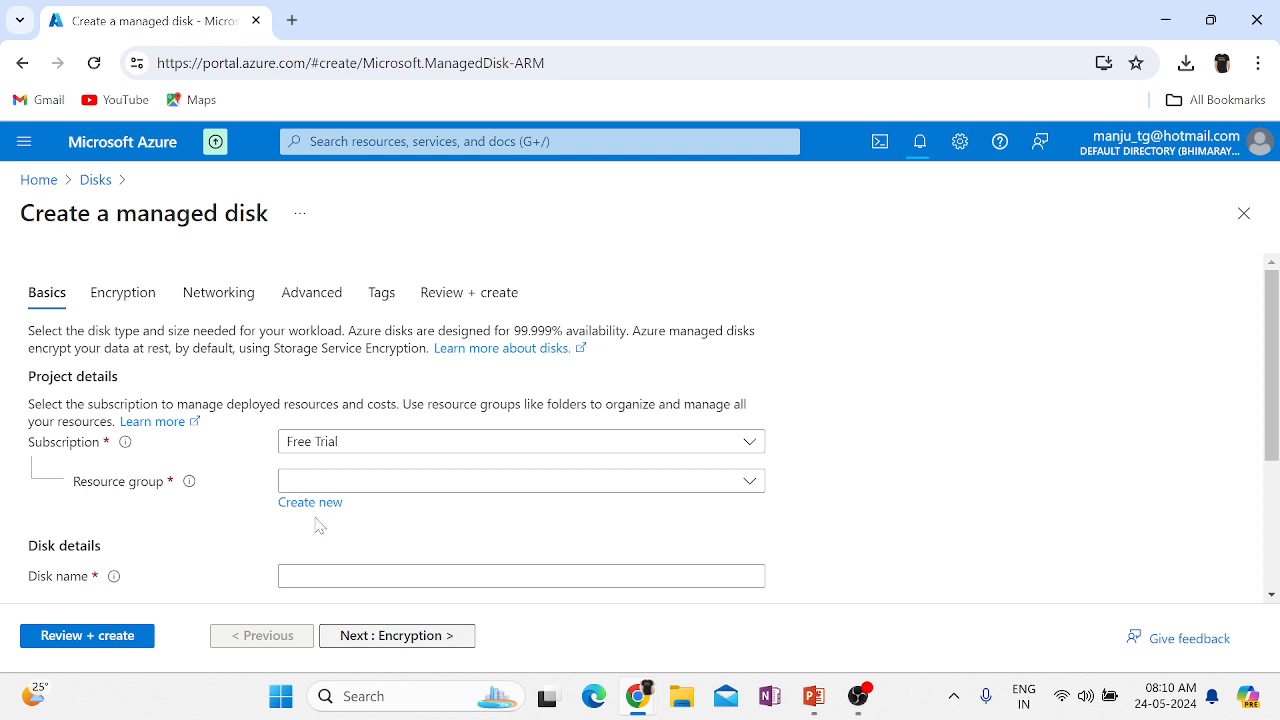
click(370, 486)
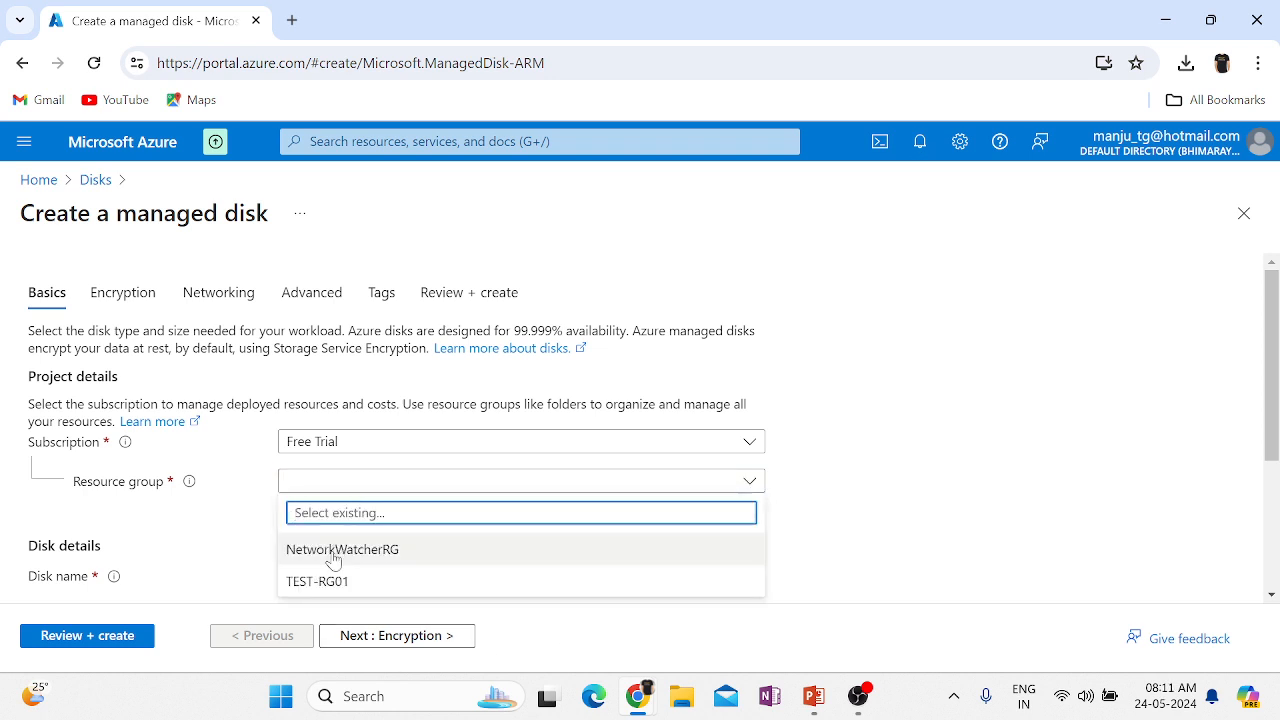
click(334, 584)
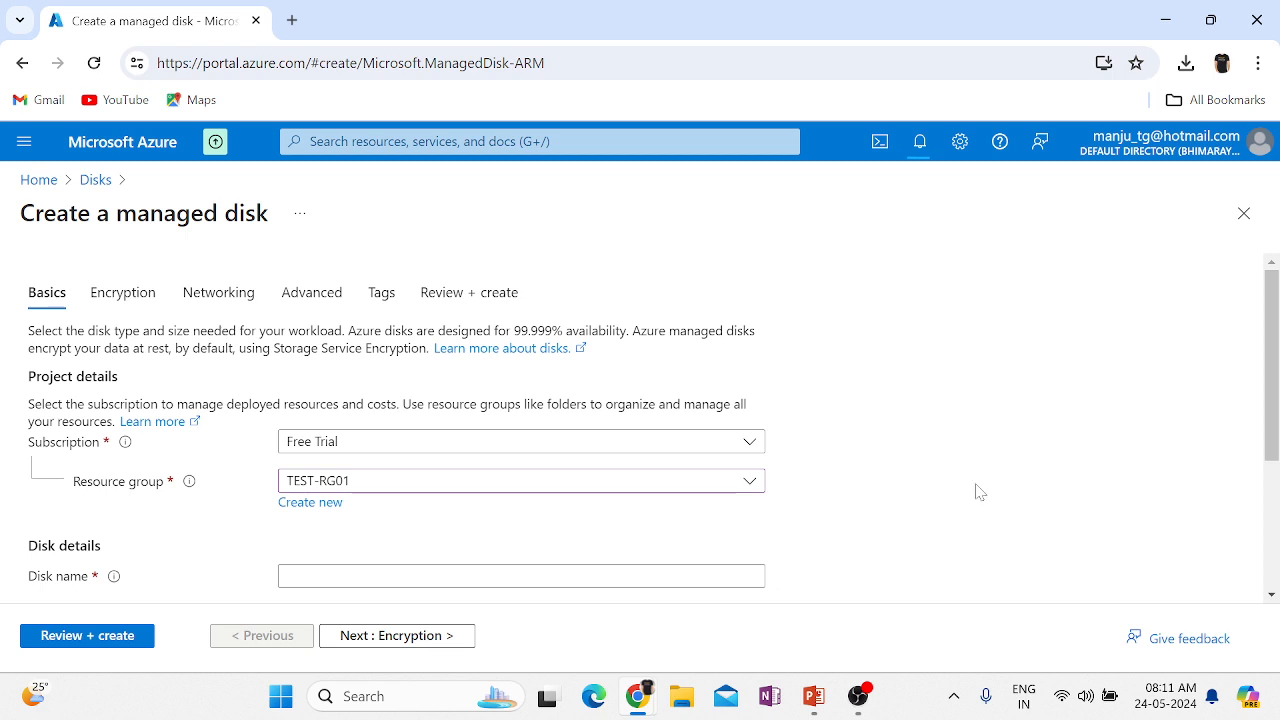
- Name the new managed disk TEST-VM01-DATADISK01
scroll(978, 492, down, 2)
click(440, 440)
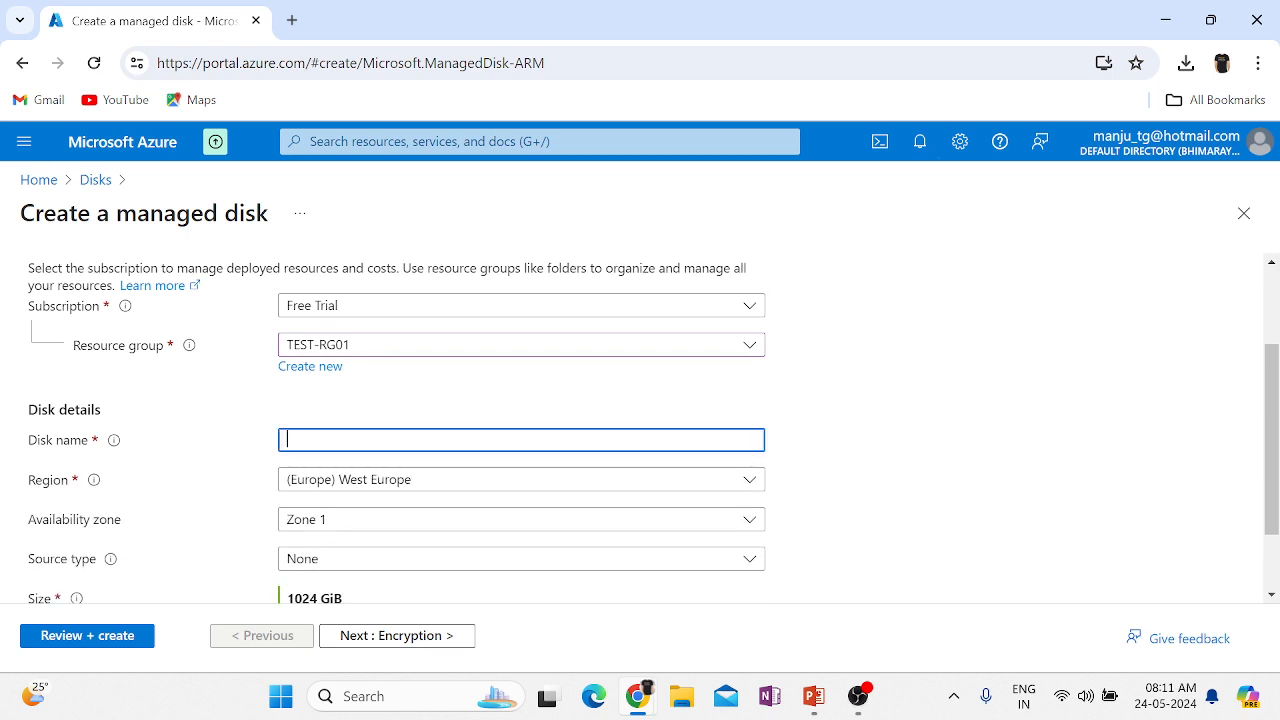
text(est)
key(BackSpace)
key(BackSpace)
key(BackSpace)
key(BackSpace)
text(TEST-VM)
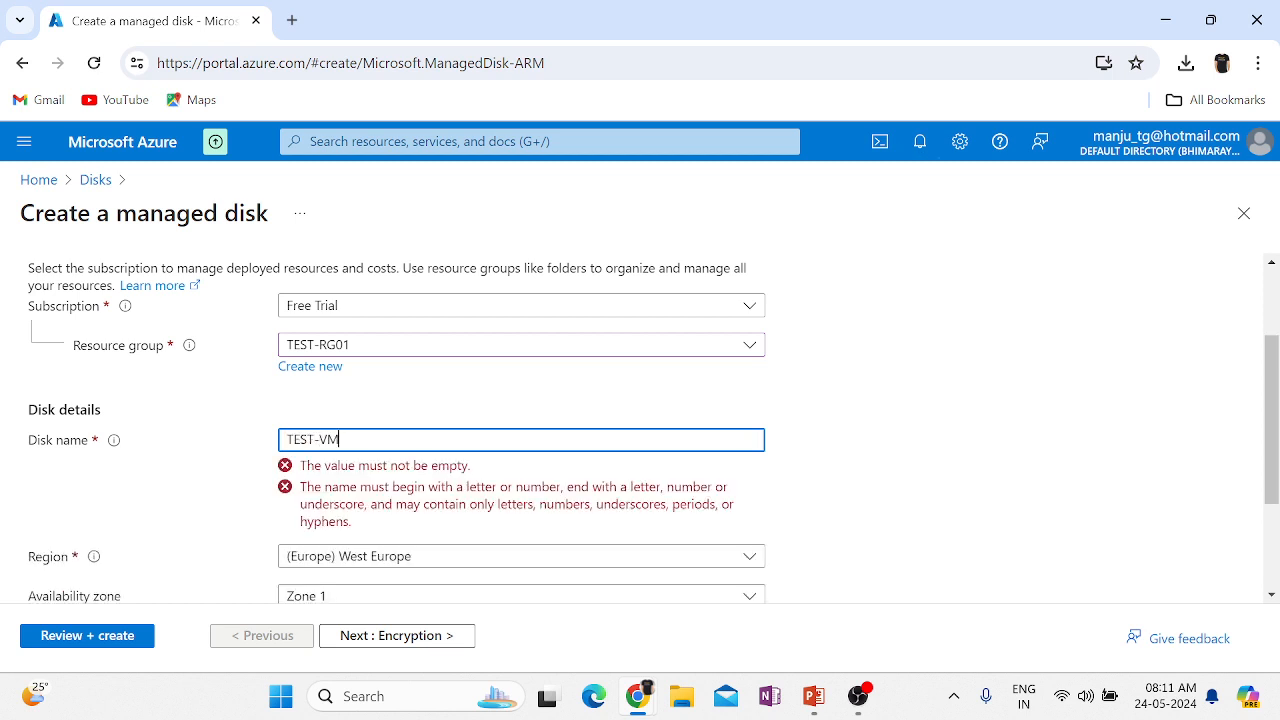
text(01-)
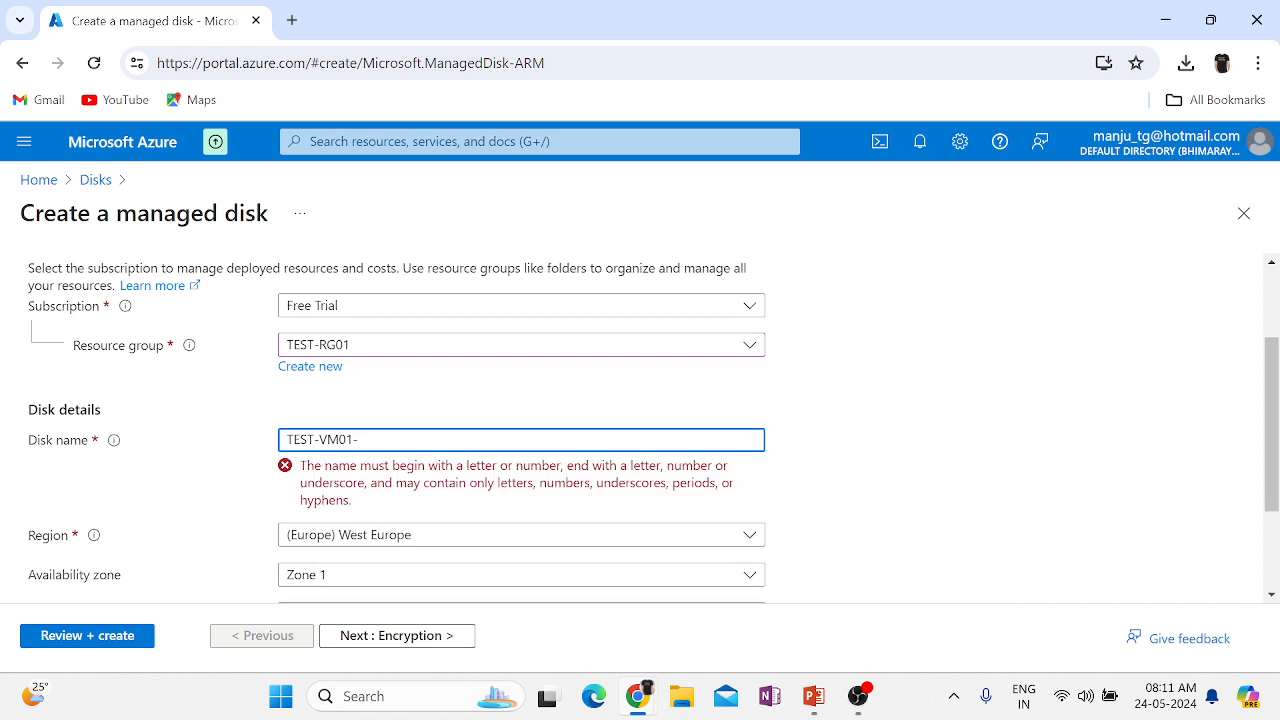
text(DATADI)
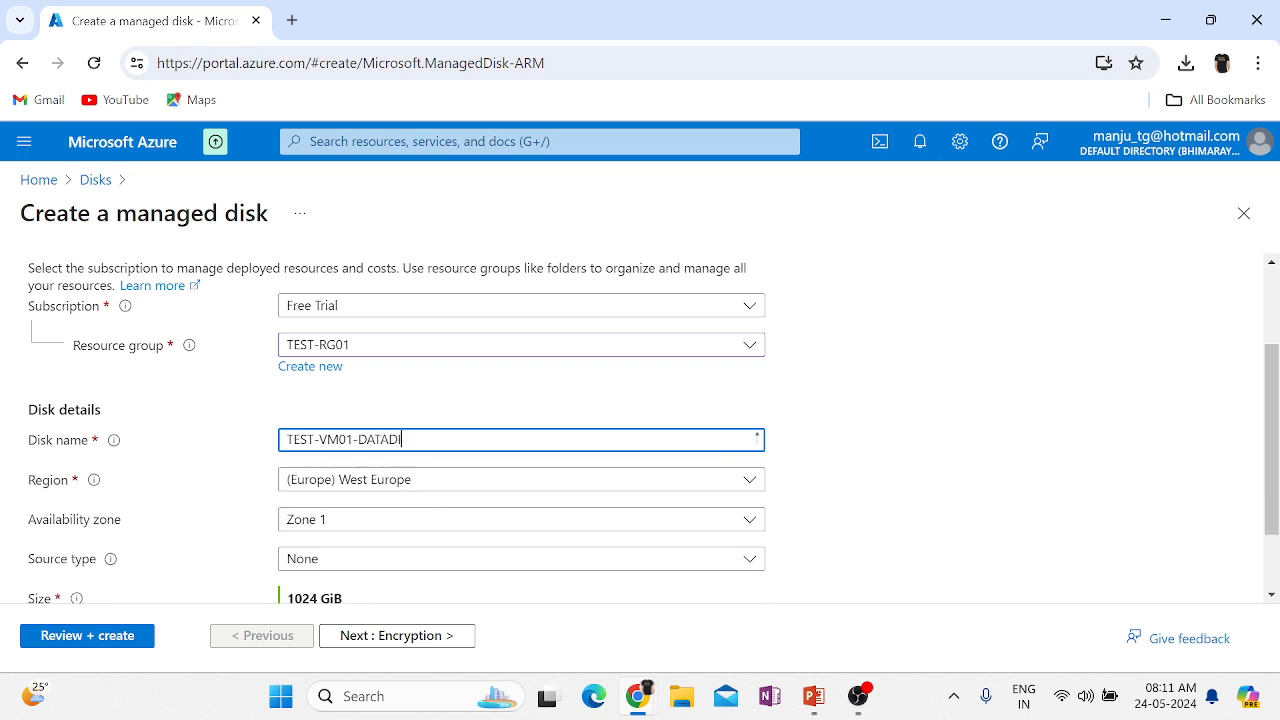
text(SK01)
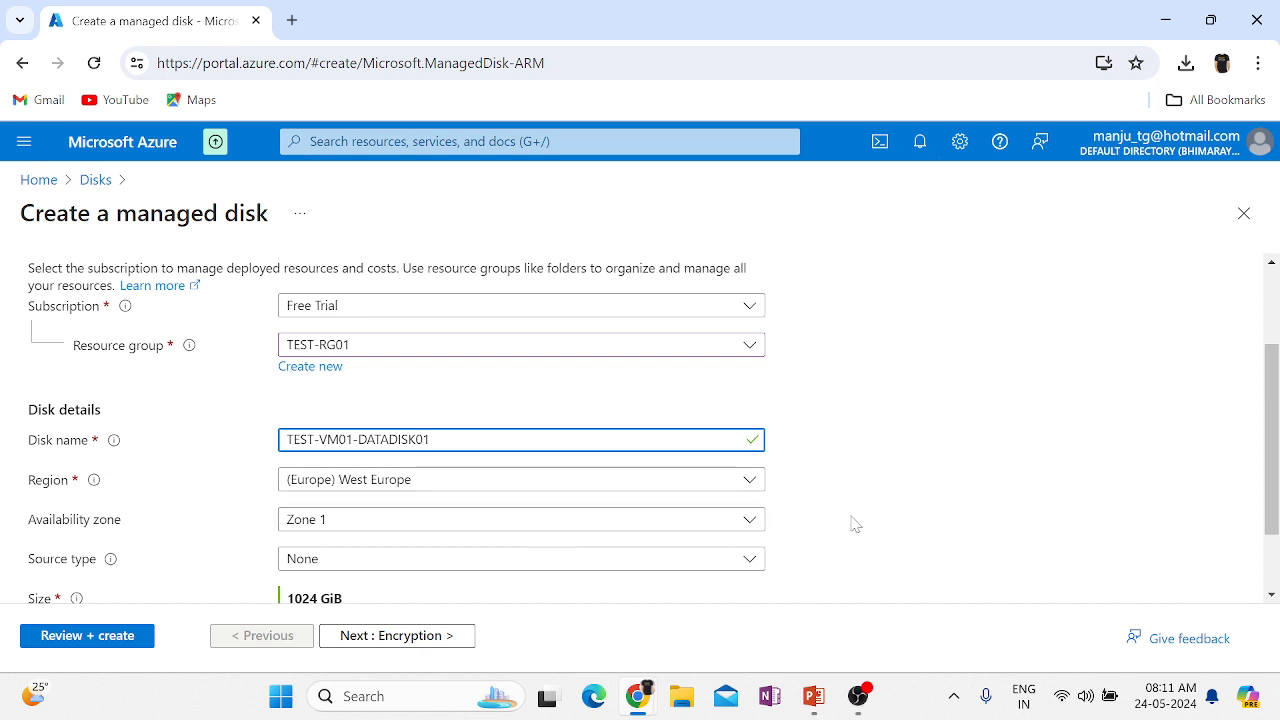
- Set the disk's availability zone to Zone 2 and its size to 32 GiB
click(620, 527)
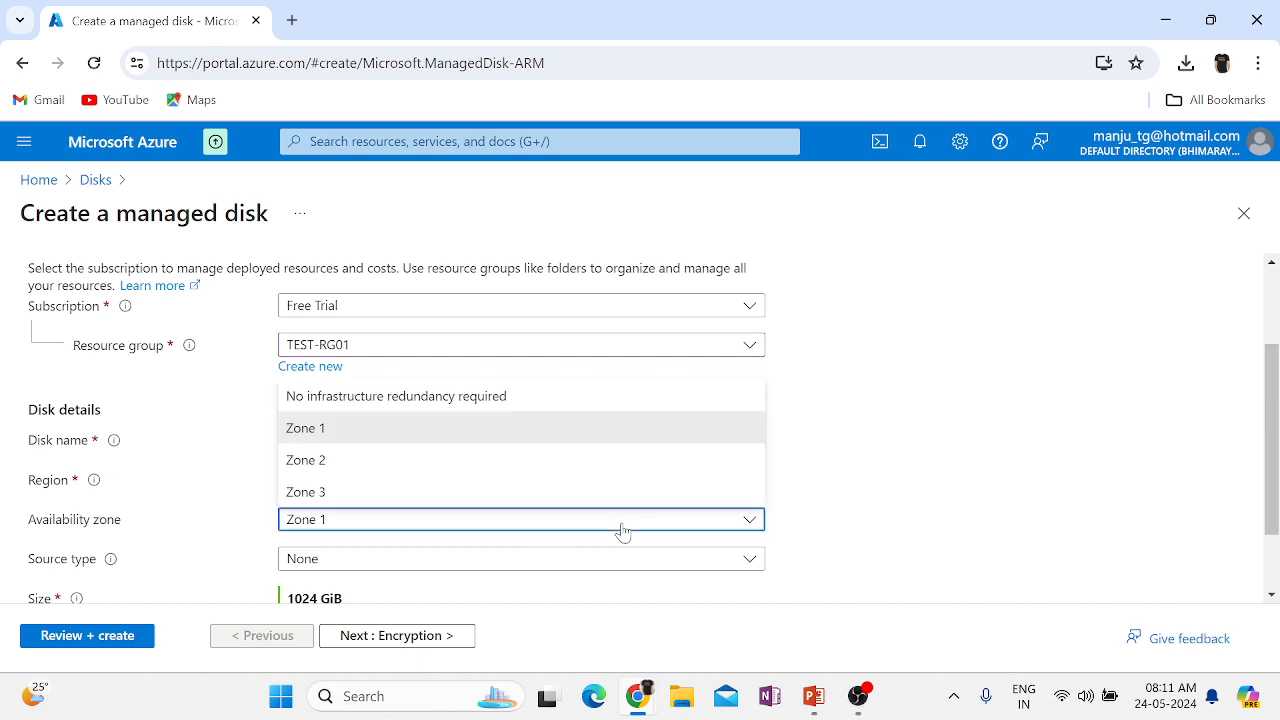
click(325, 462)
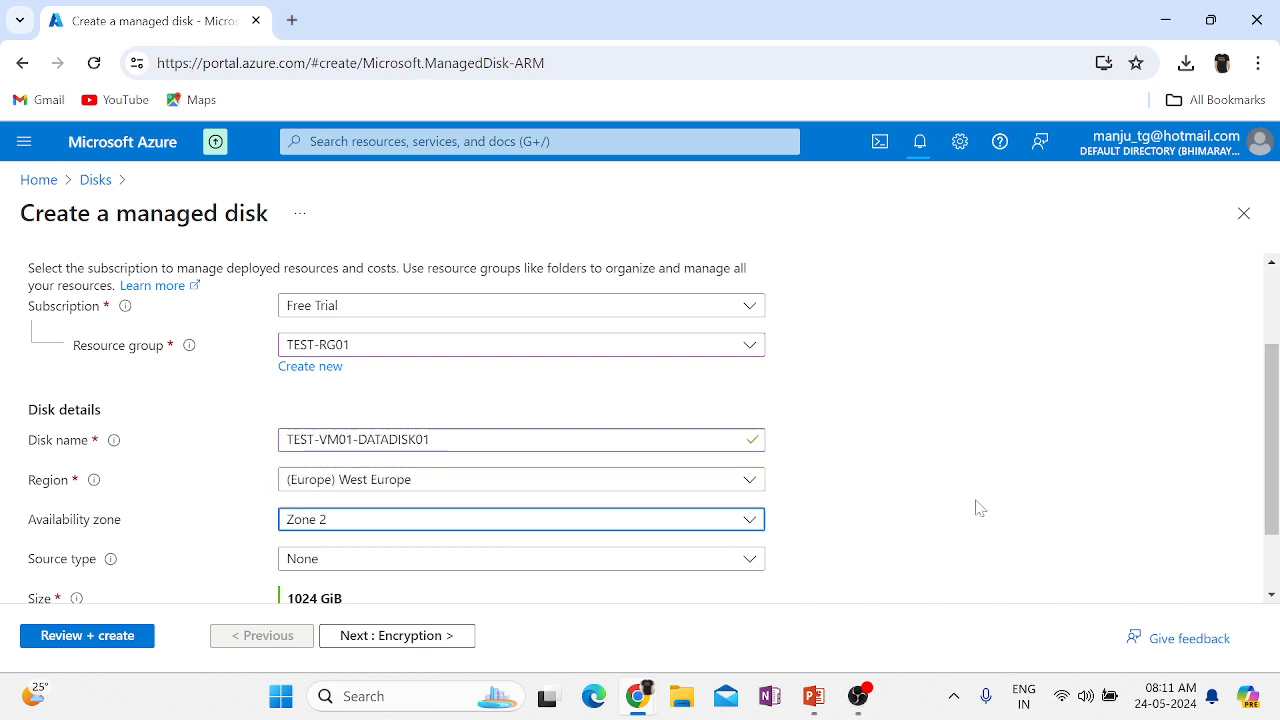
scroll(976, 508, down, 1)
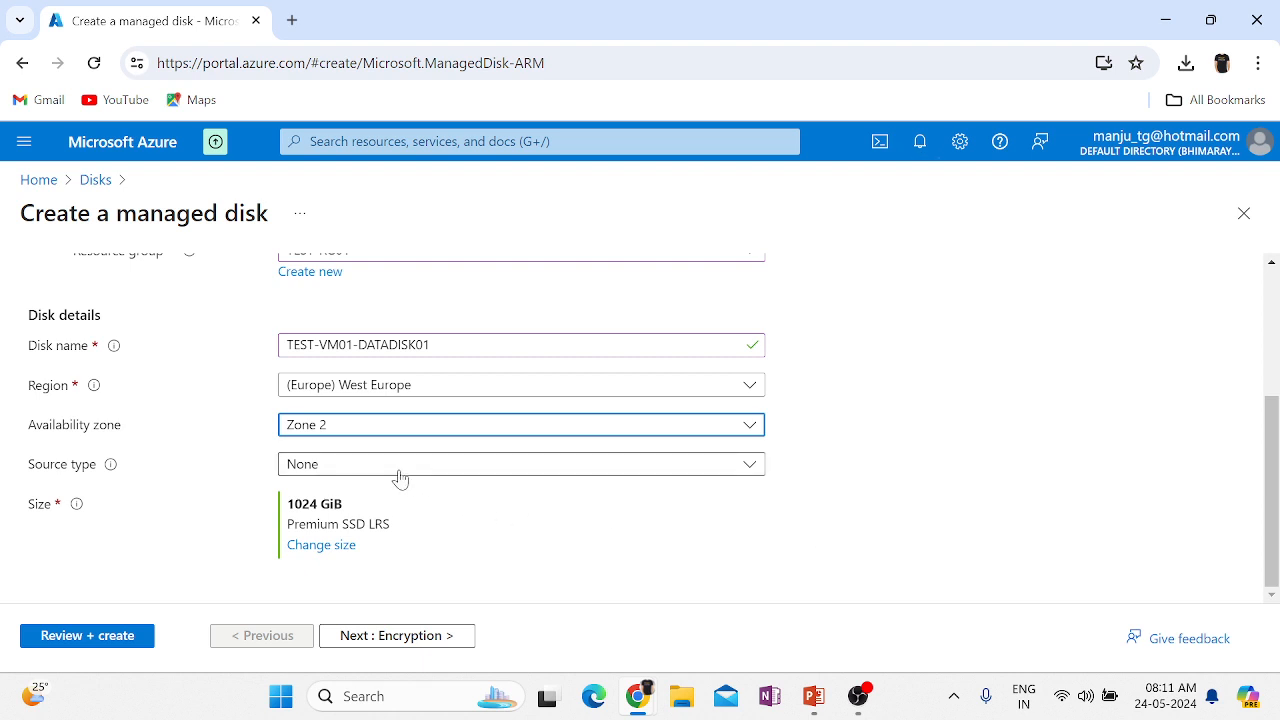
click(307, 543)
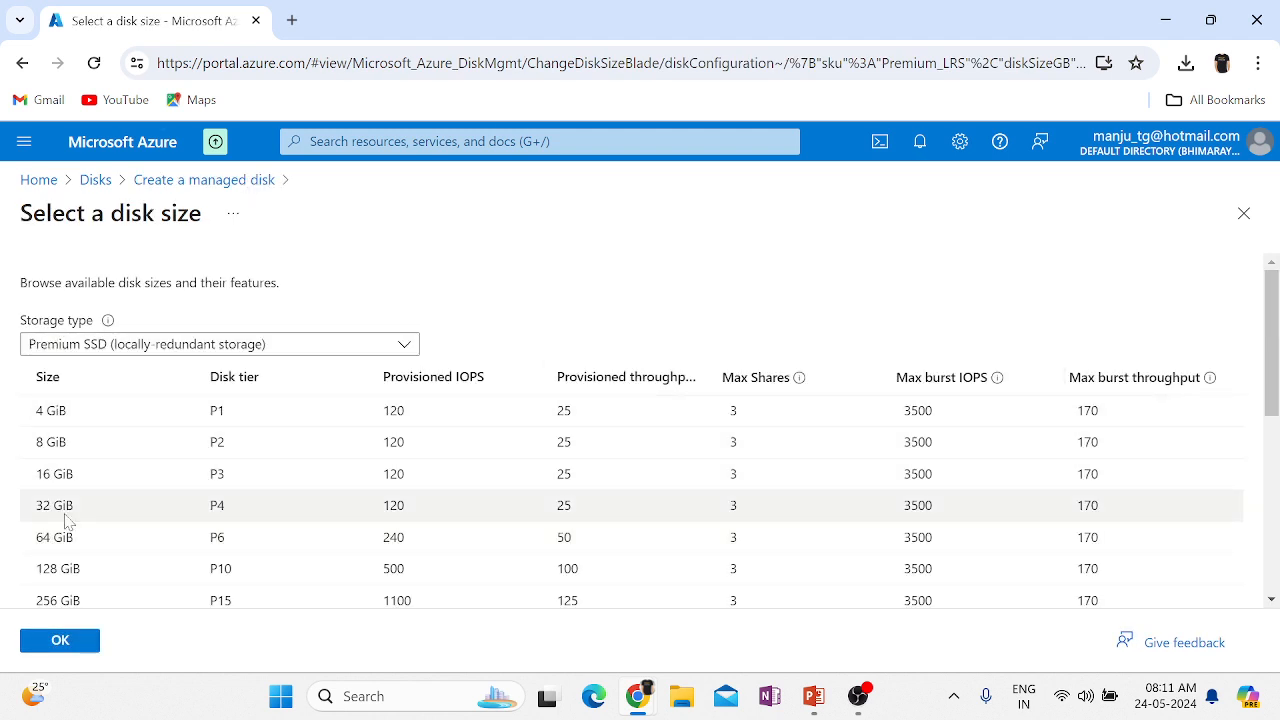
click(64, 520)
click(72, 641)
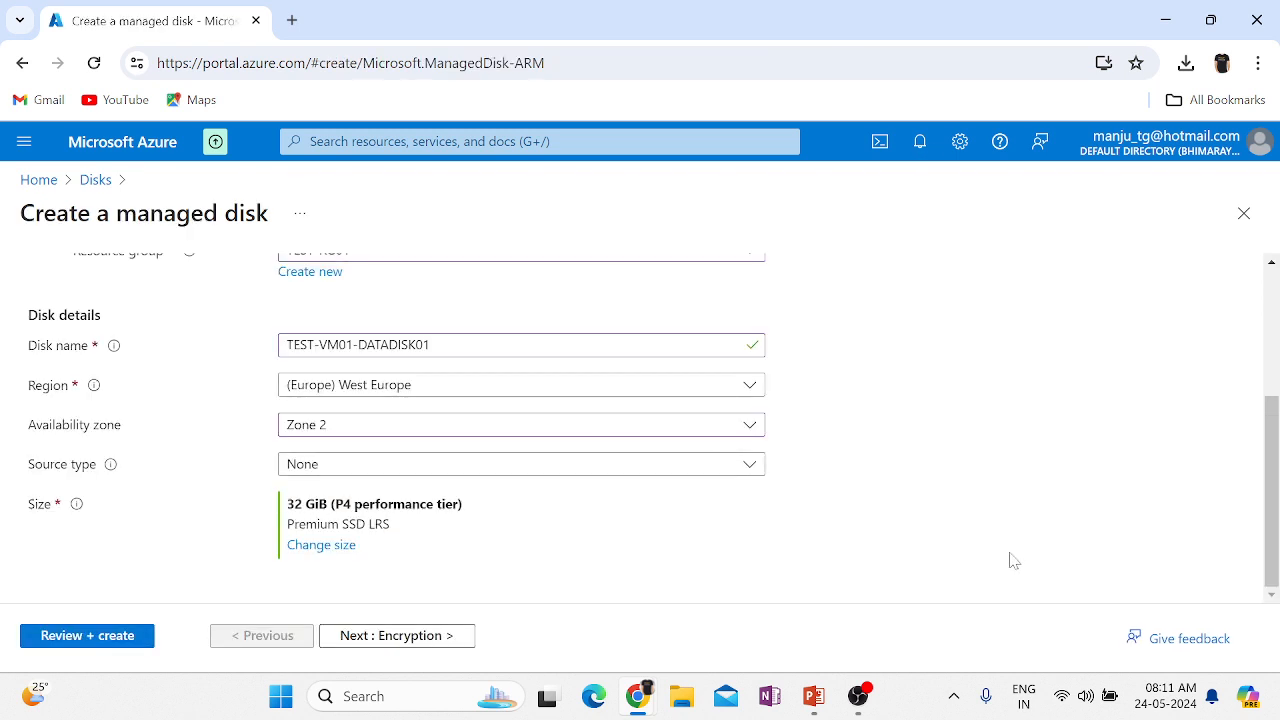
- Change the disk's storage type to locally-redundant Standard HDD, and review and create the disk
click(323, 546)
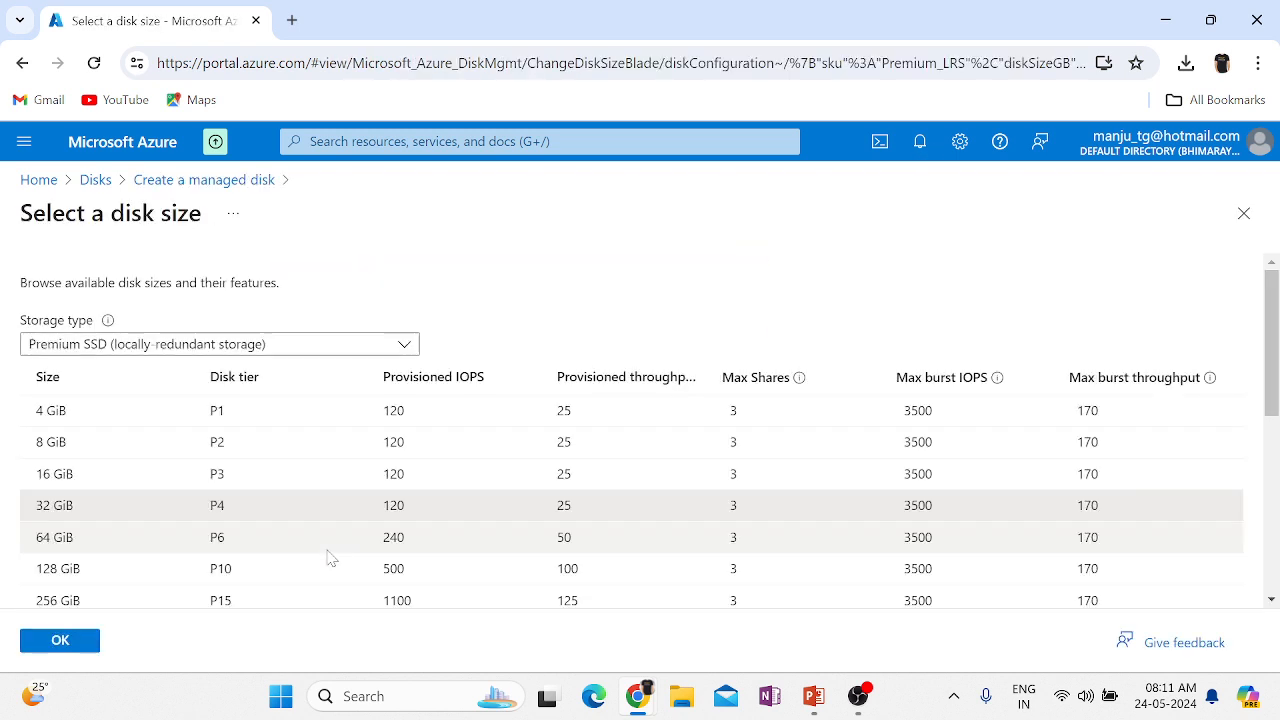
click(390, 347)
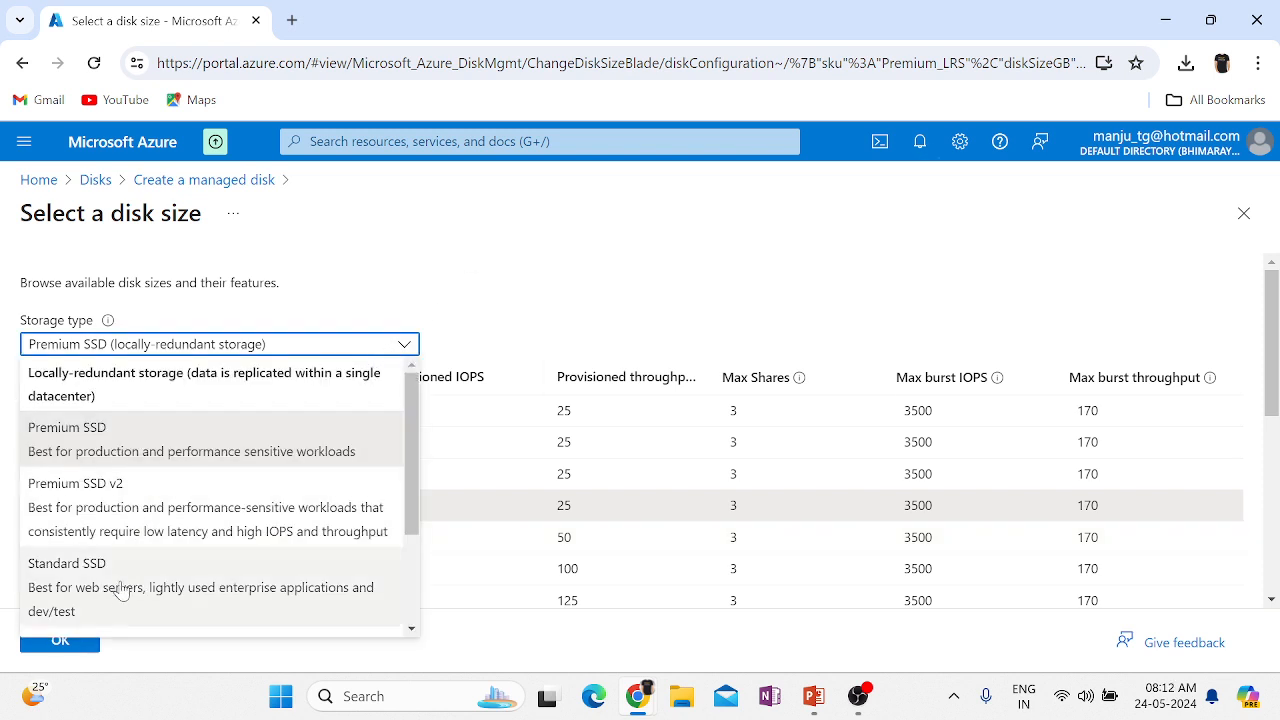
scroll(160, 541, down, 3)
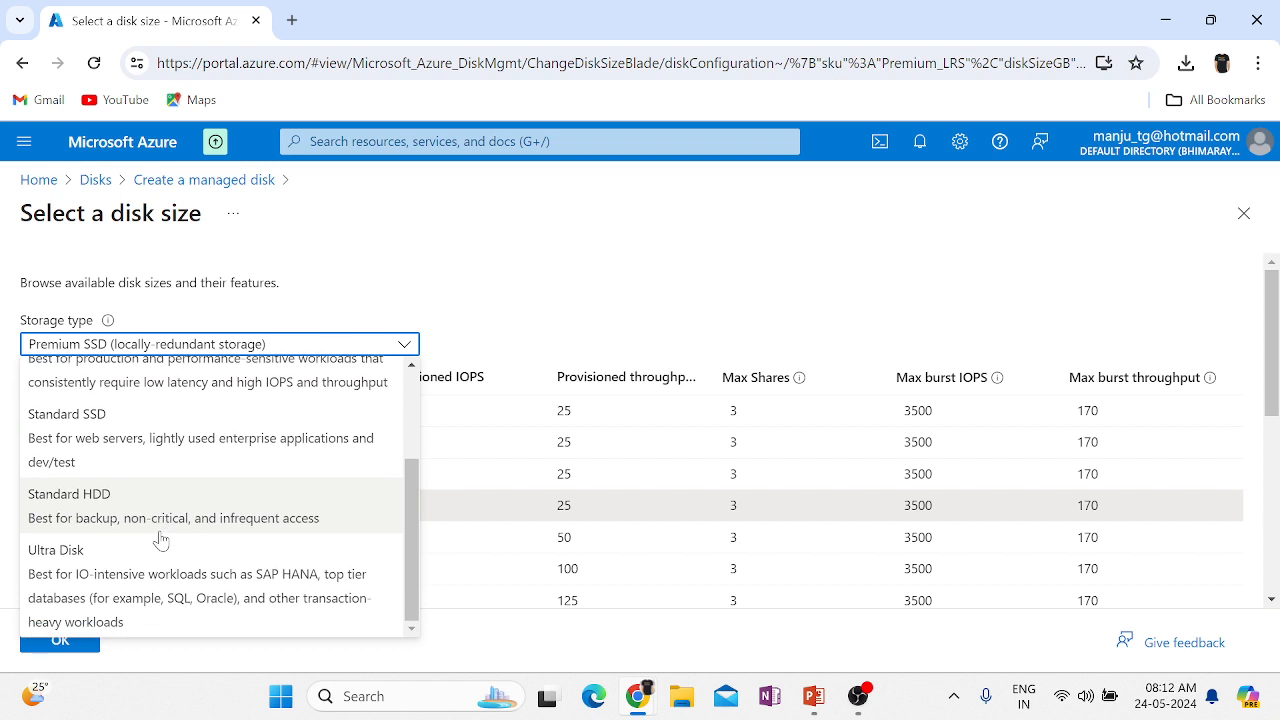
click(97, 520)
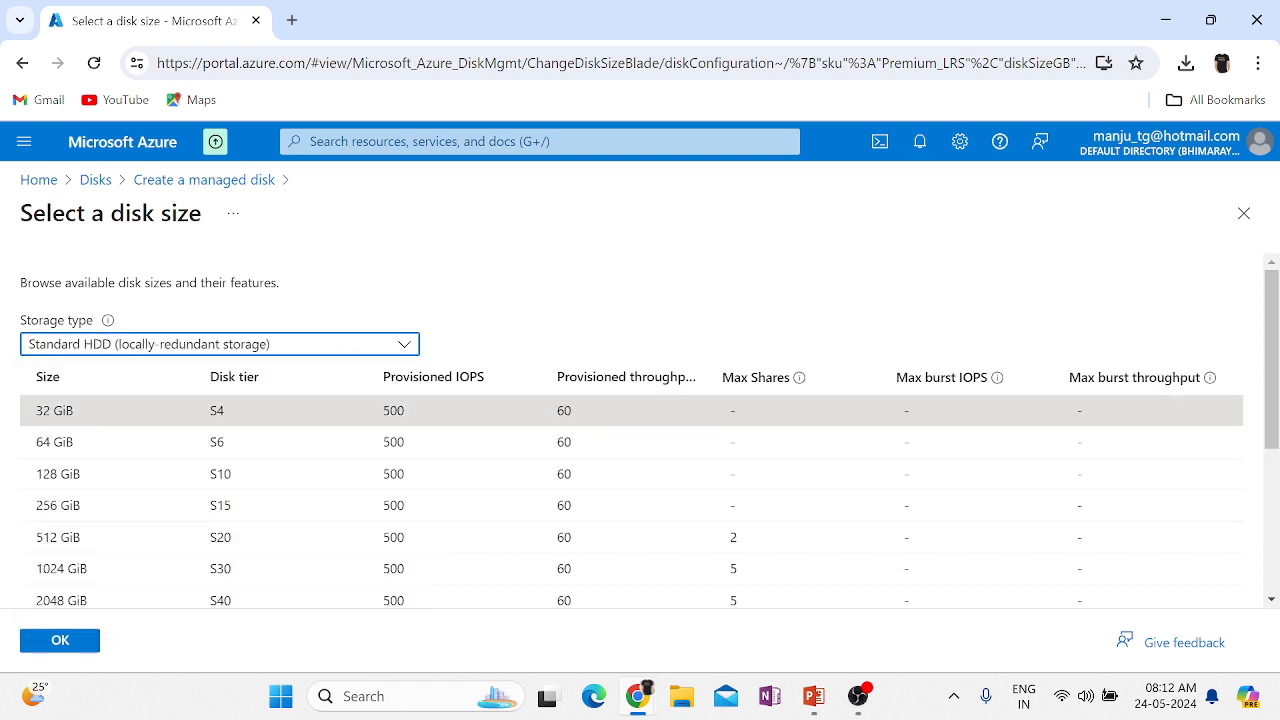
click(59, 641)
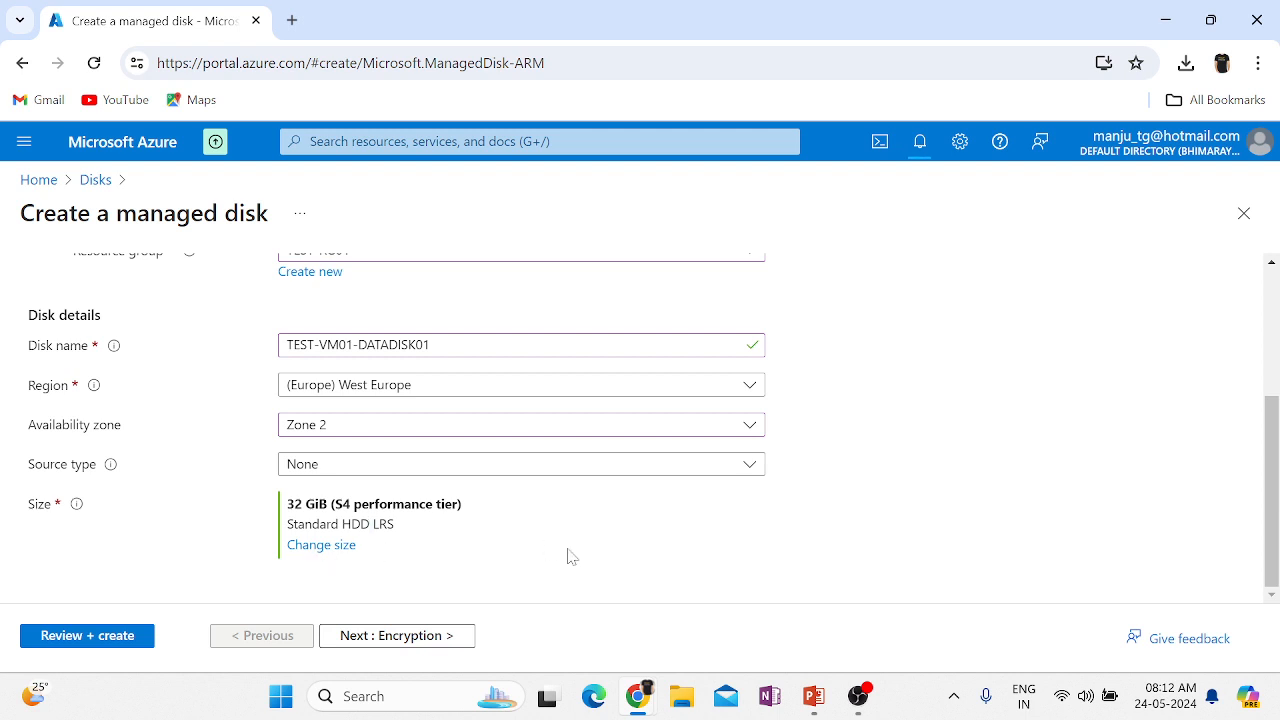
click(78, 638)
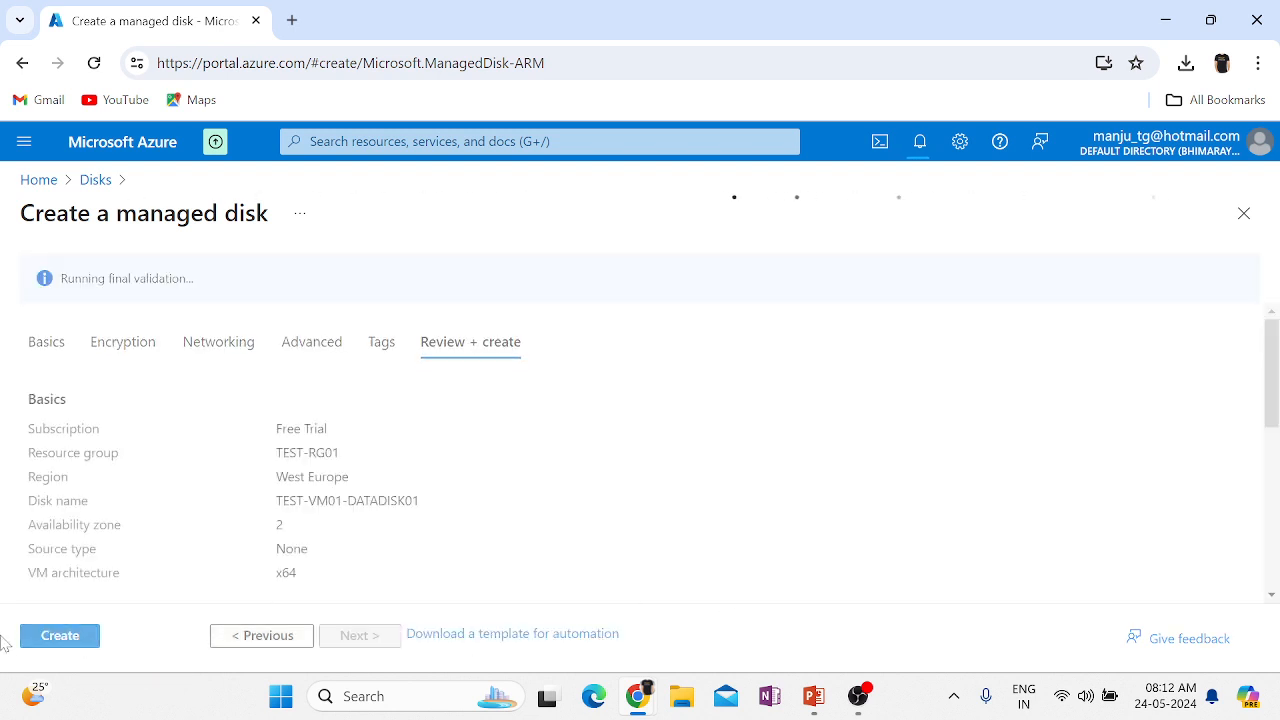
click(70, 640)
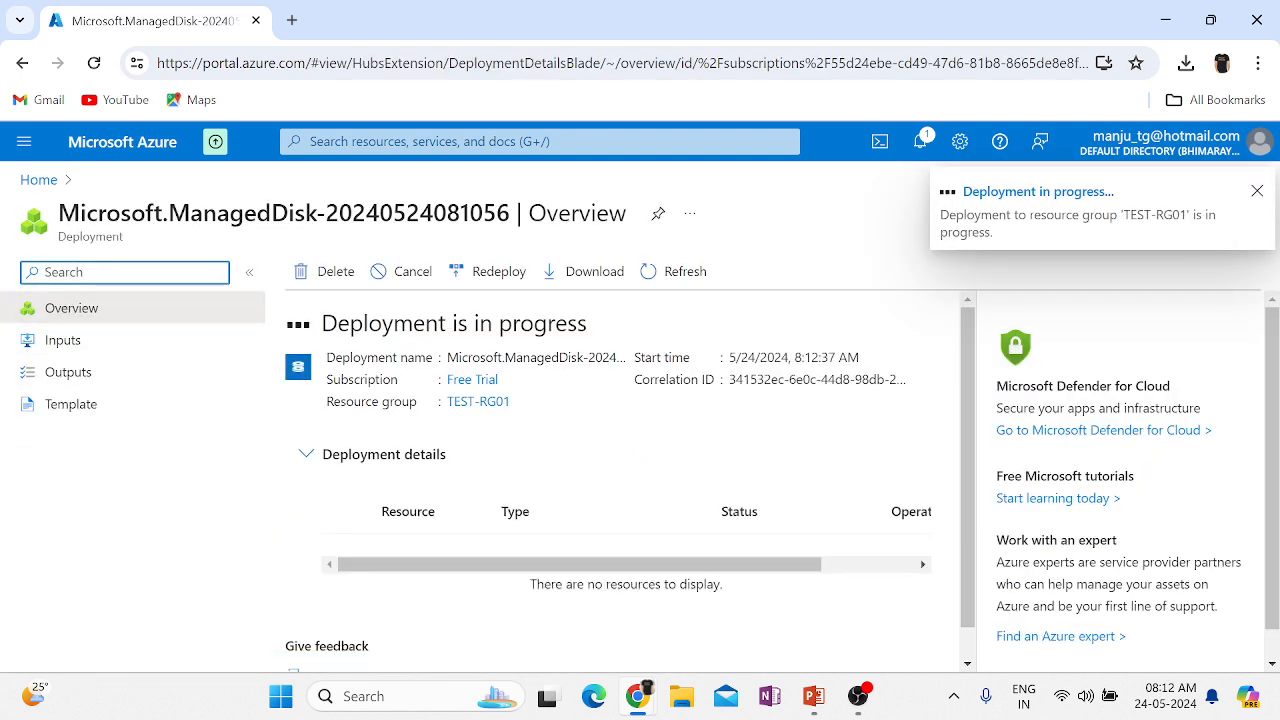
- Return to the virtual machines list and check the disk deployment in the portal notifications
click(39, 180)
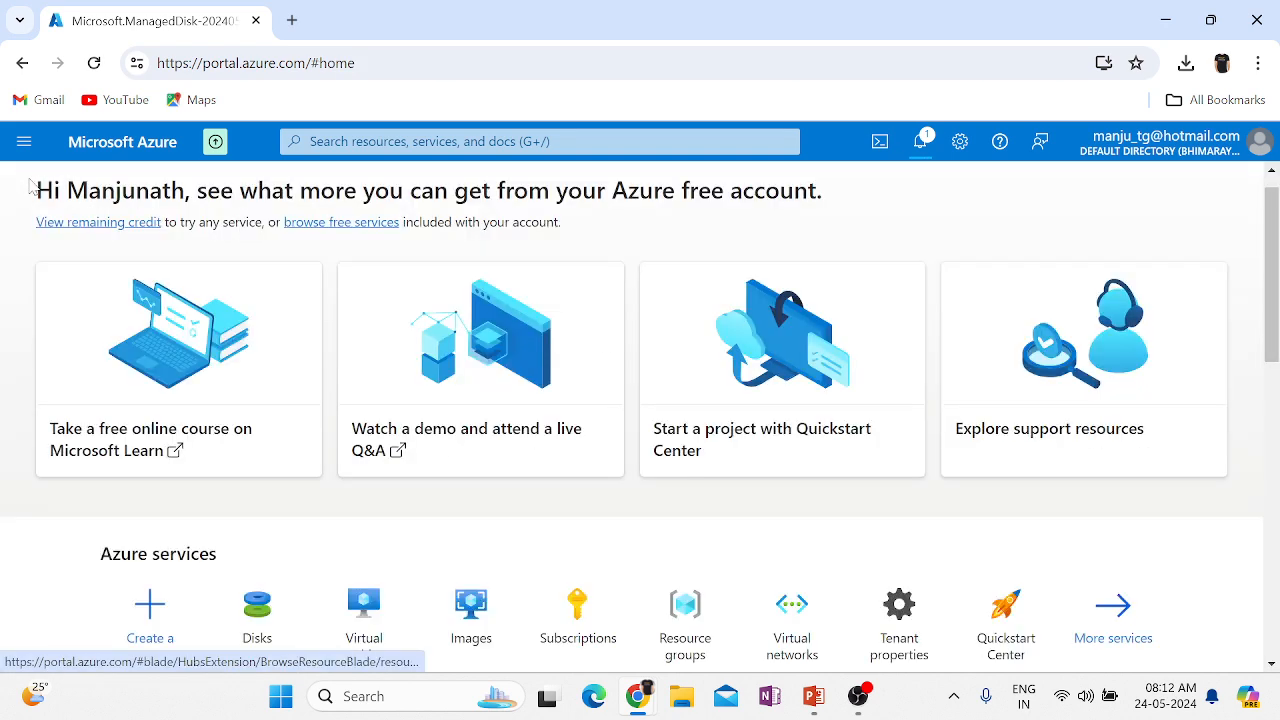
click(352, 614)
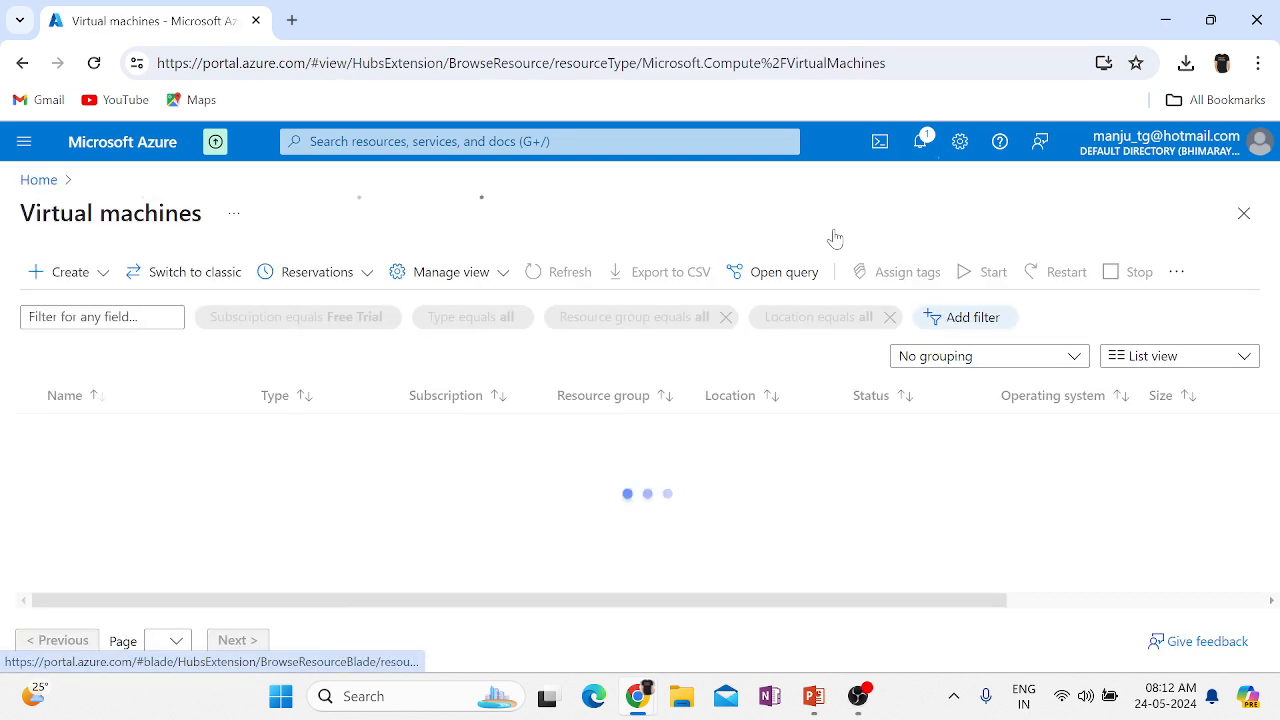
click(928, 143)
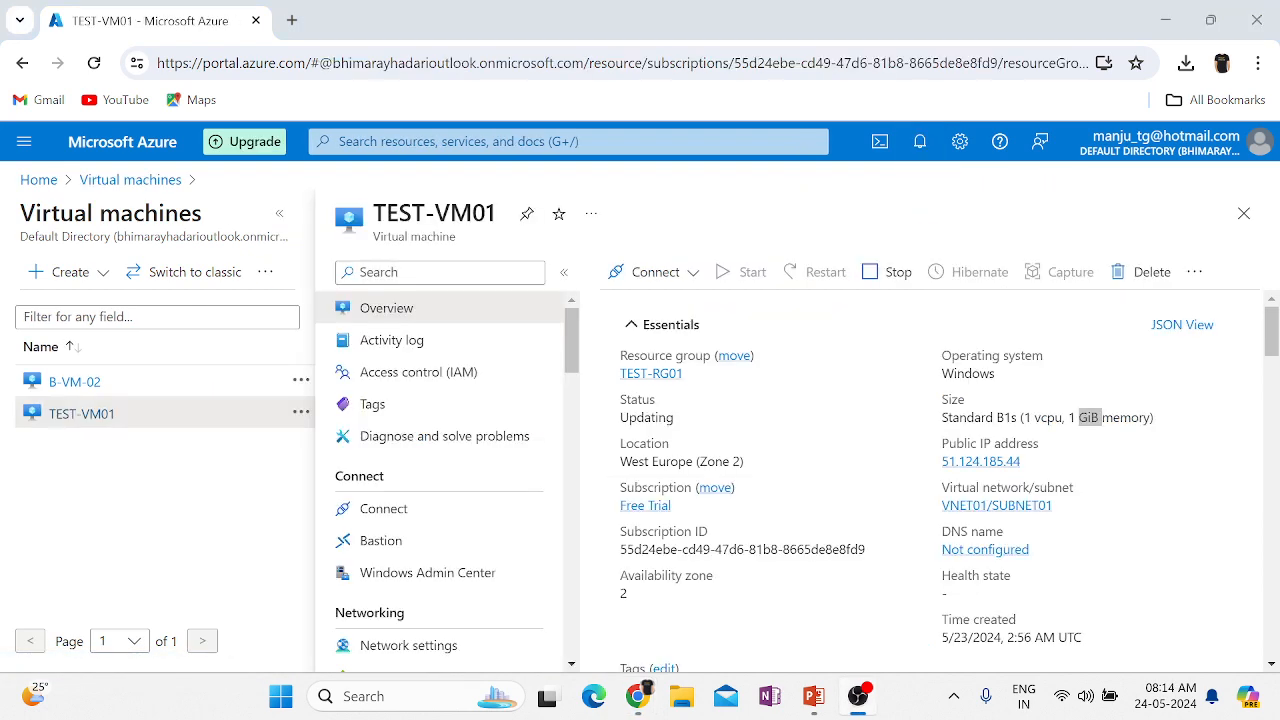
- Examine the status and size of TEST-VM01 on its overview page
click(644, 430)
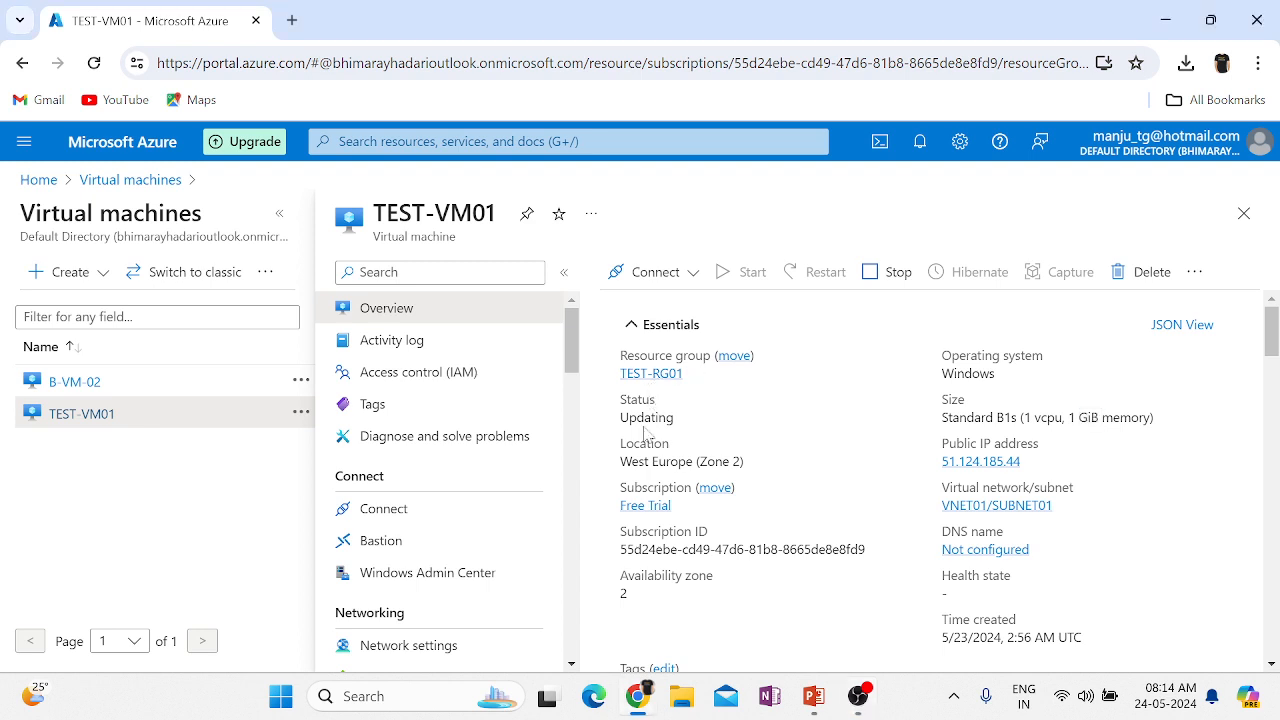
click(685, 417)
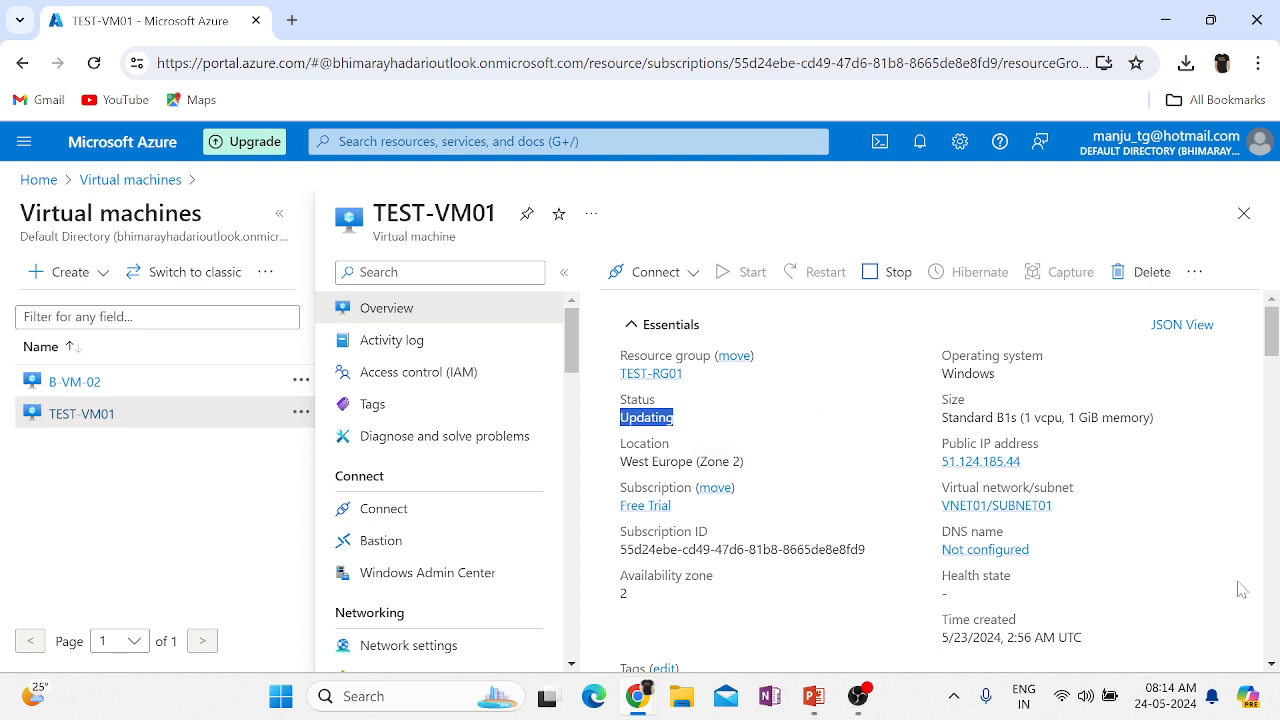
click(1152, 534)
double_click(966, 417)
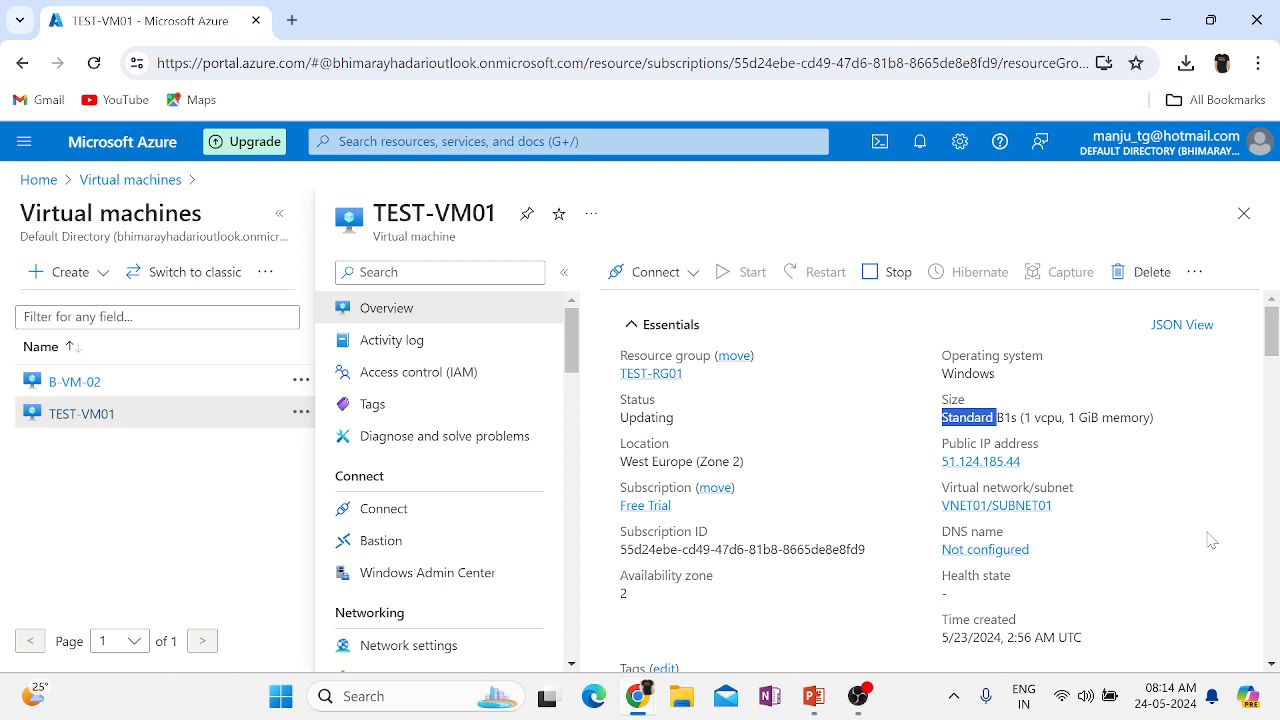
click(1208, 565)
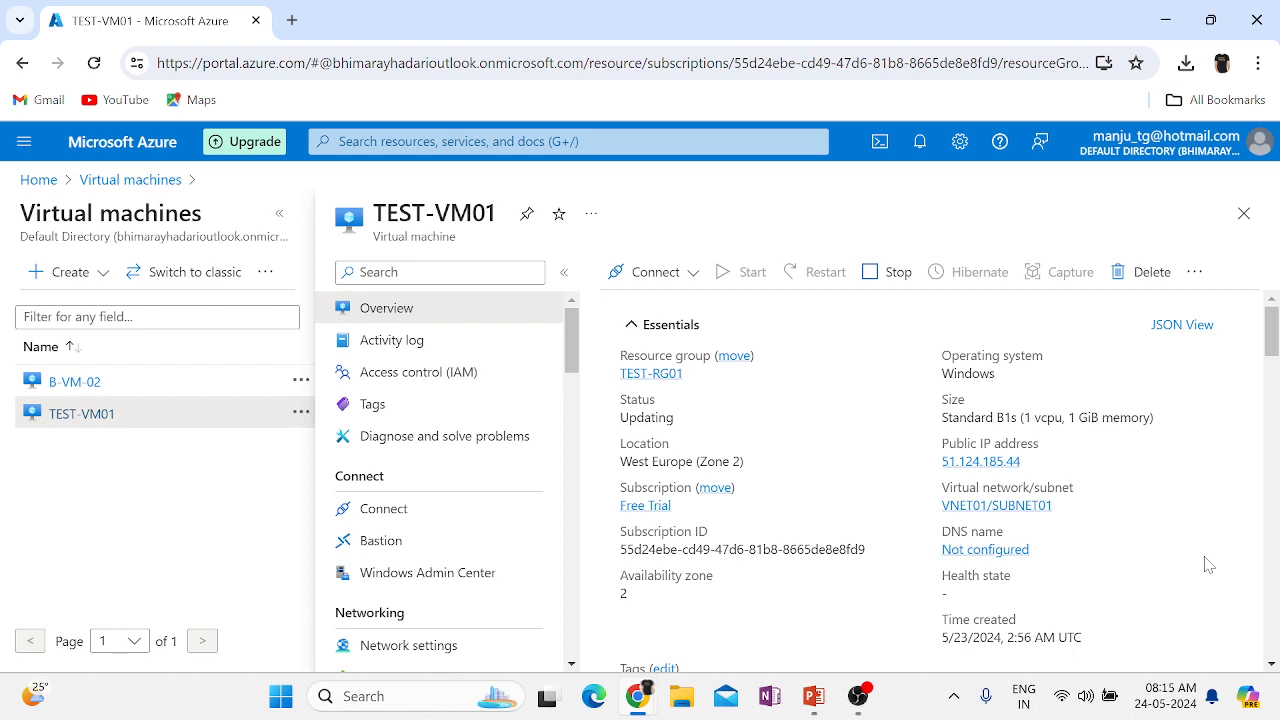
- Open the disk settings of TEST-VM01 and add a data disk entry for attaching an existing disk
scroll(1207, 565, down, 5)
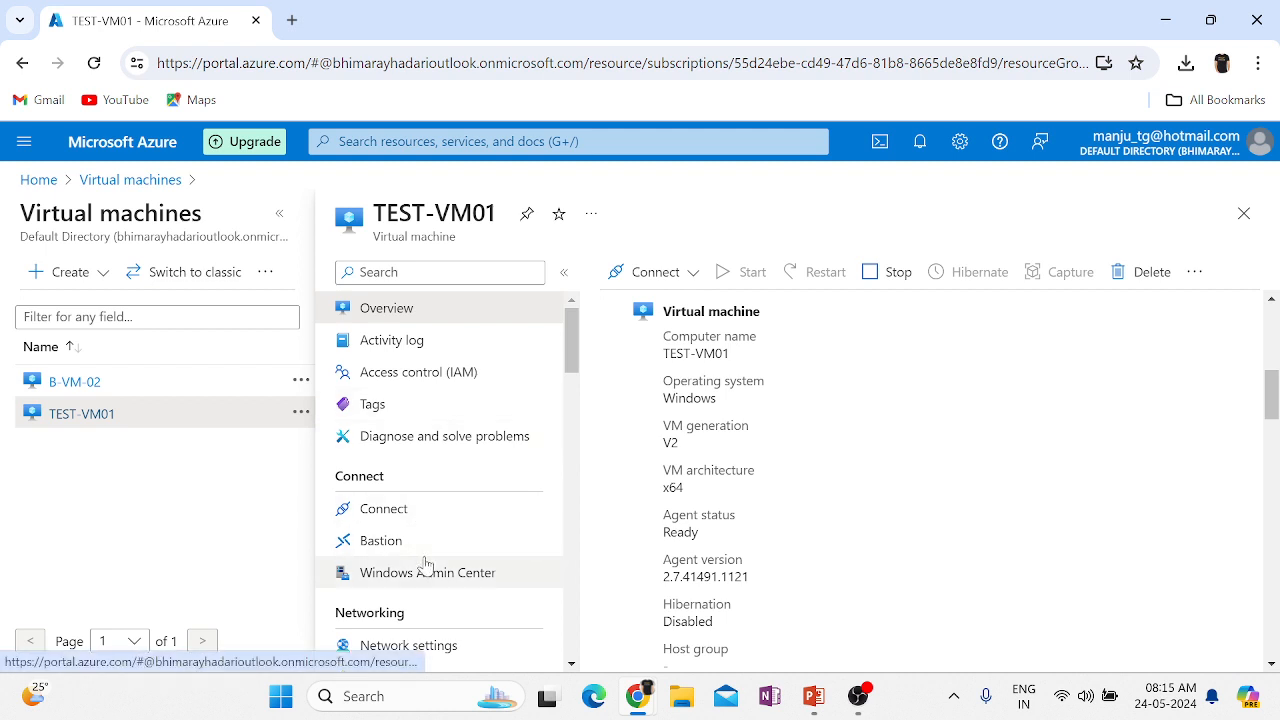
scroll(423, 563, down, 3)
click(385, 522)
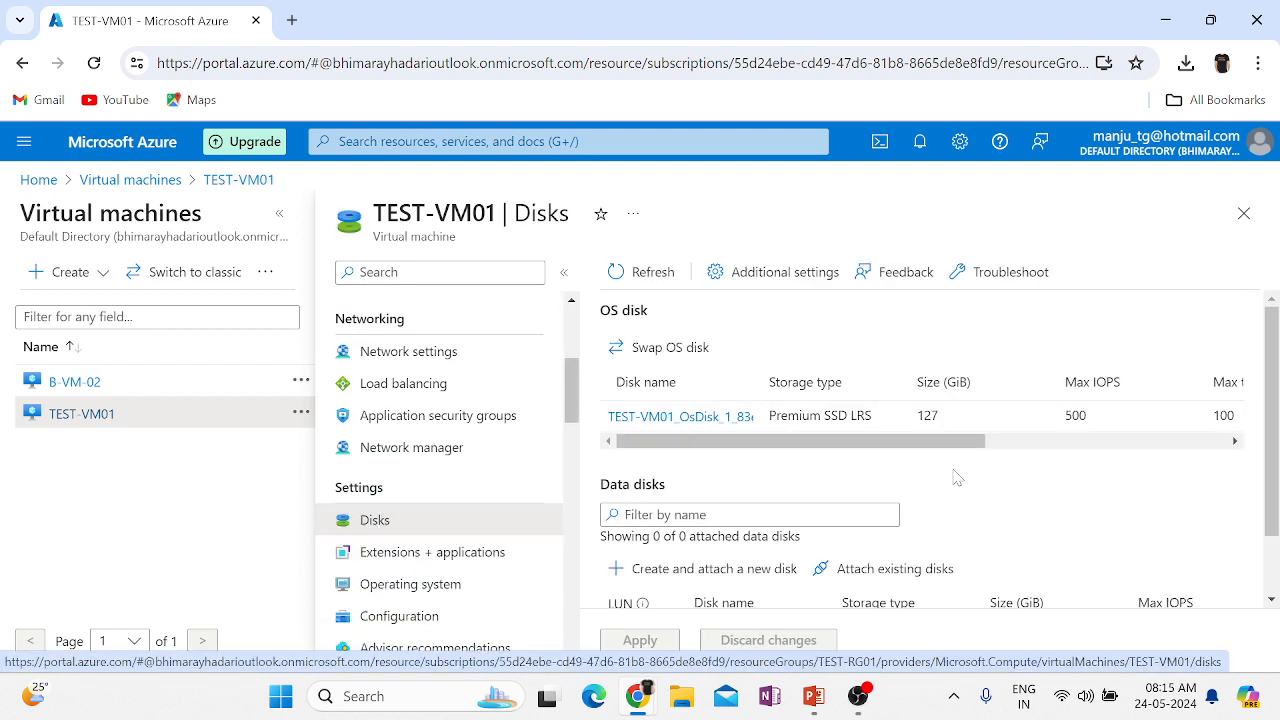
scroll(955, 477, down, 1)
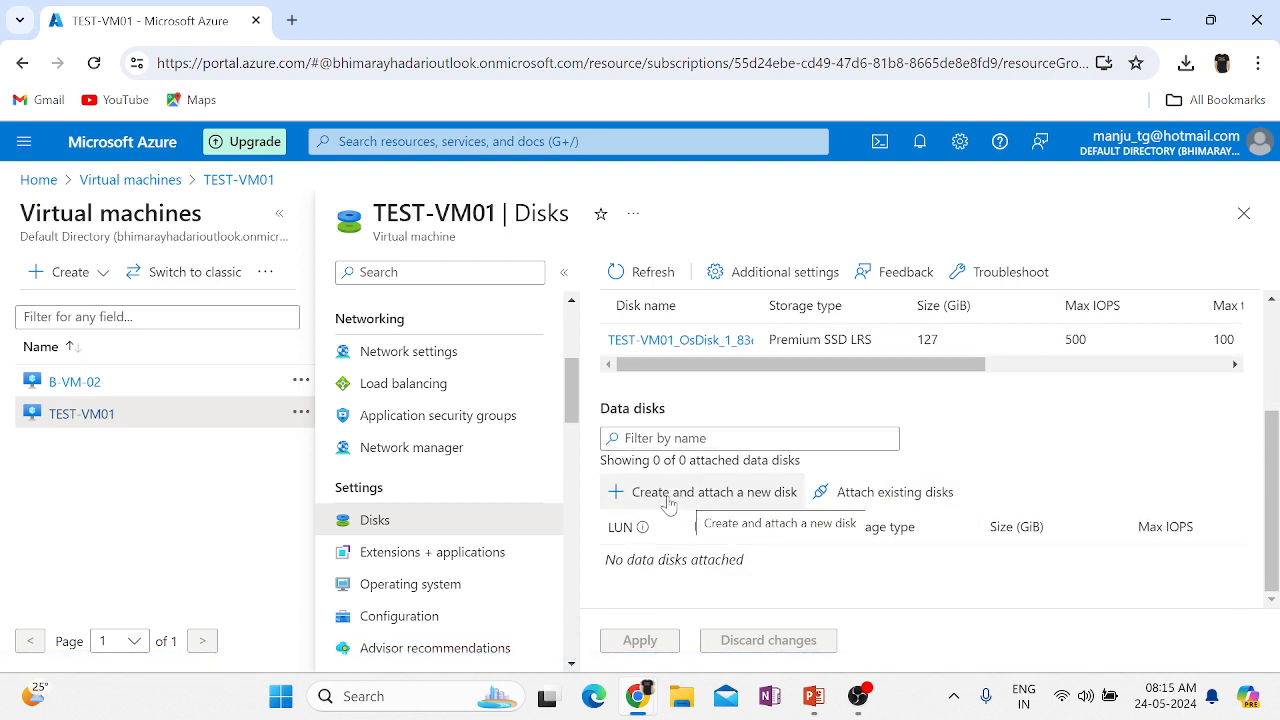
click(883, 492)
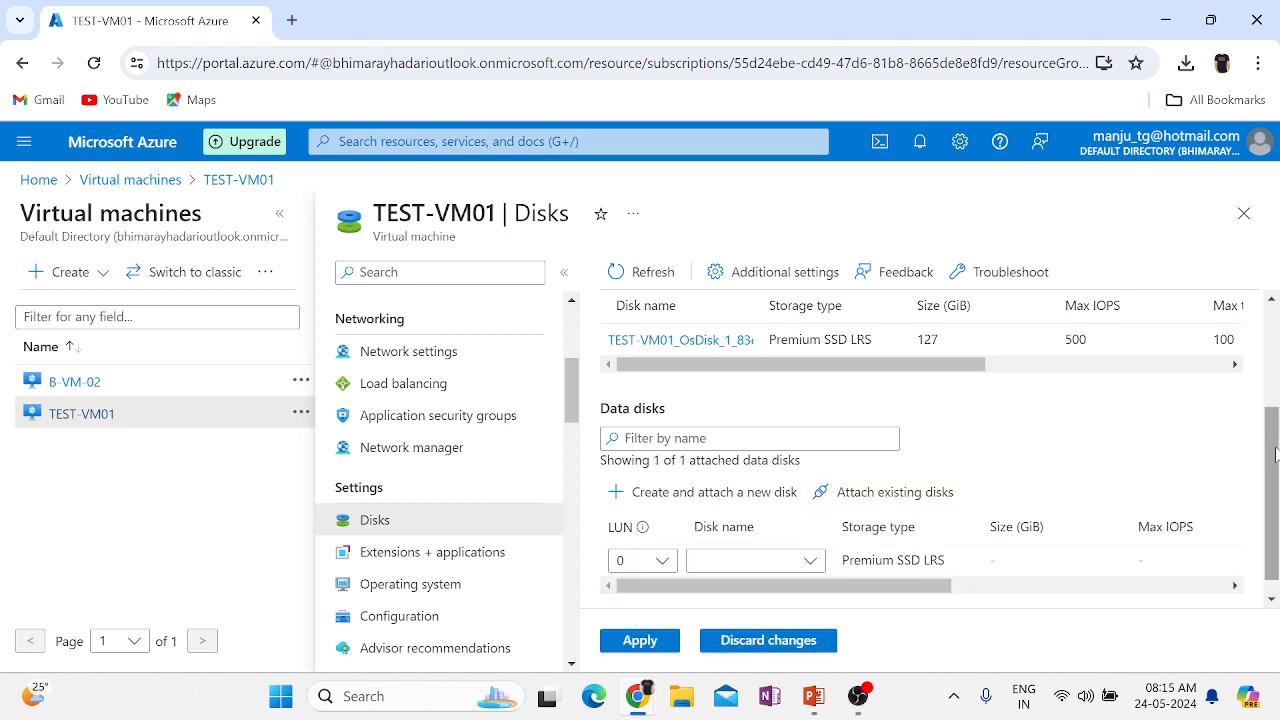
- Attach the existing disk TEST-VM01-DATADISK01 to the virtual machine at LUN 0 and check the update in the portal notifications
scroll(1272, 455, down, 2)
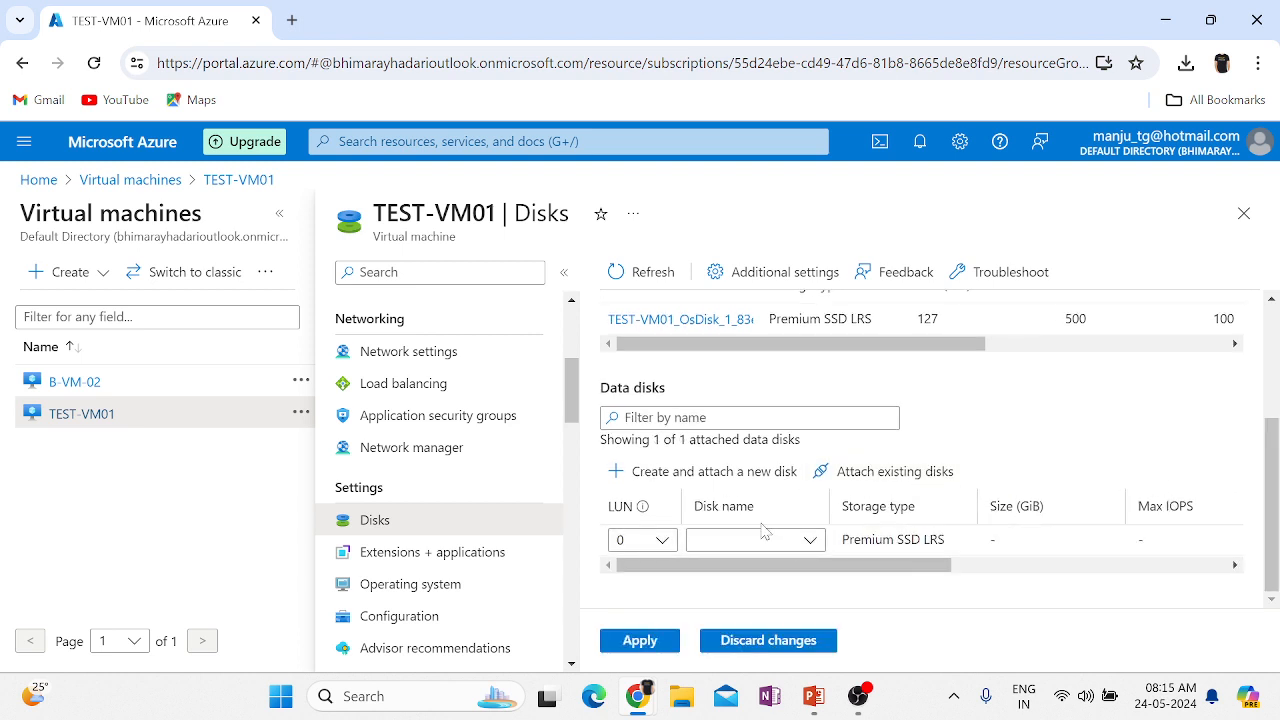
click(790, 540)
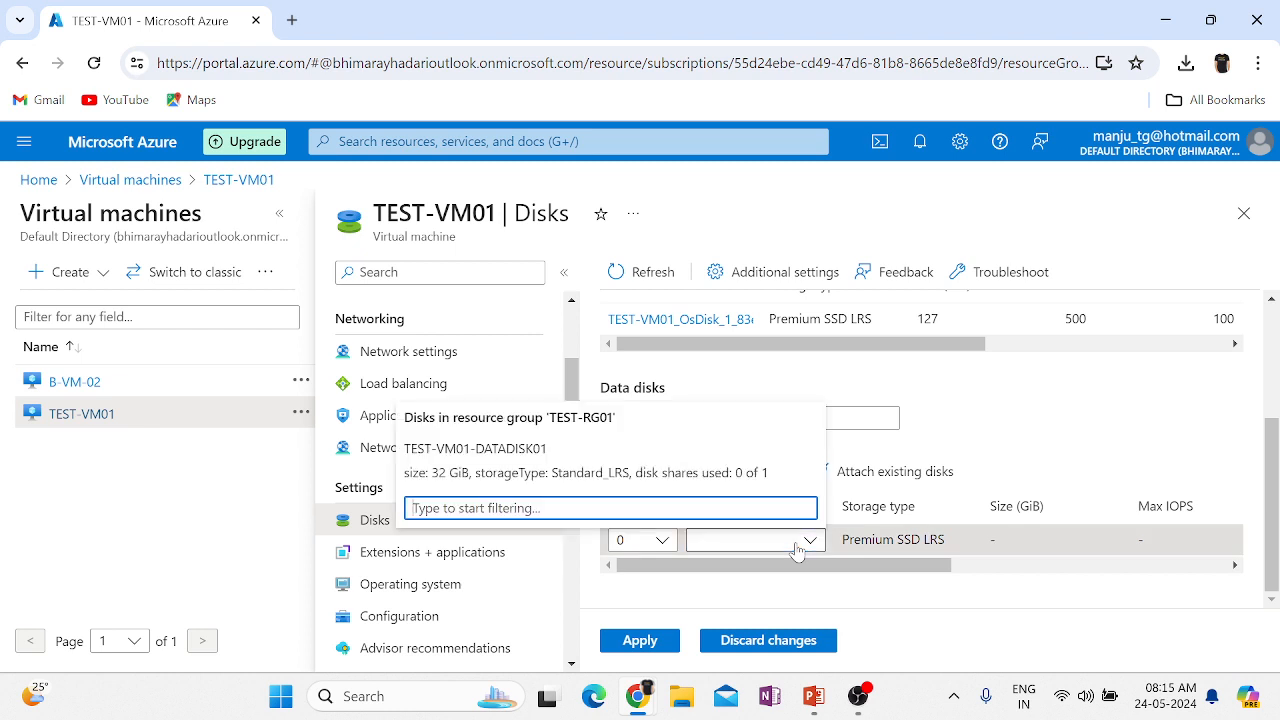
click(563, 468)
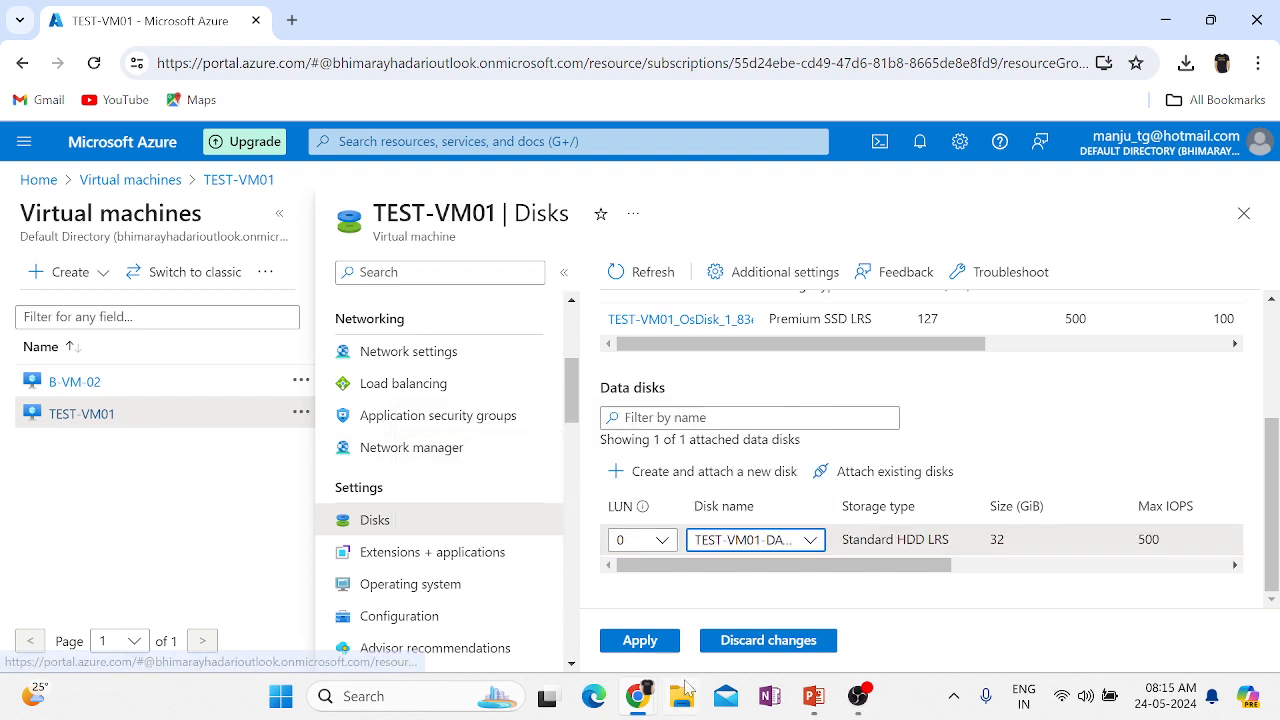
click(658, 542)
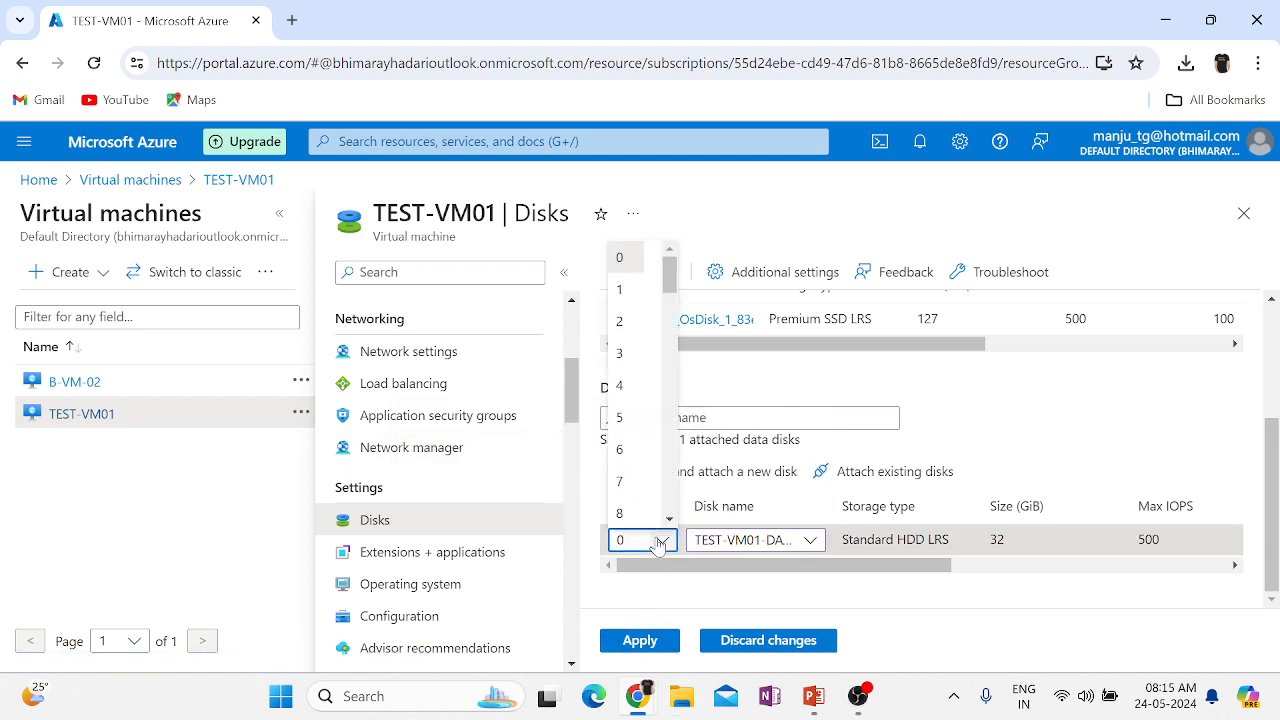
click(658, 542)
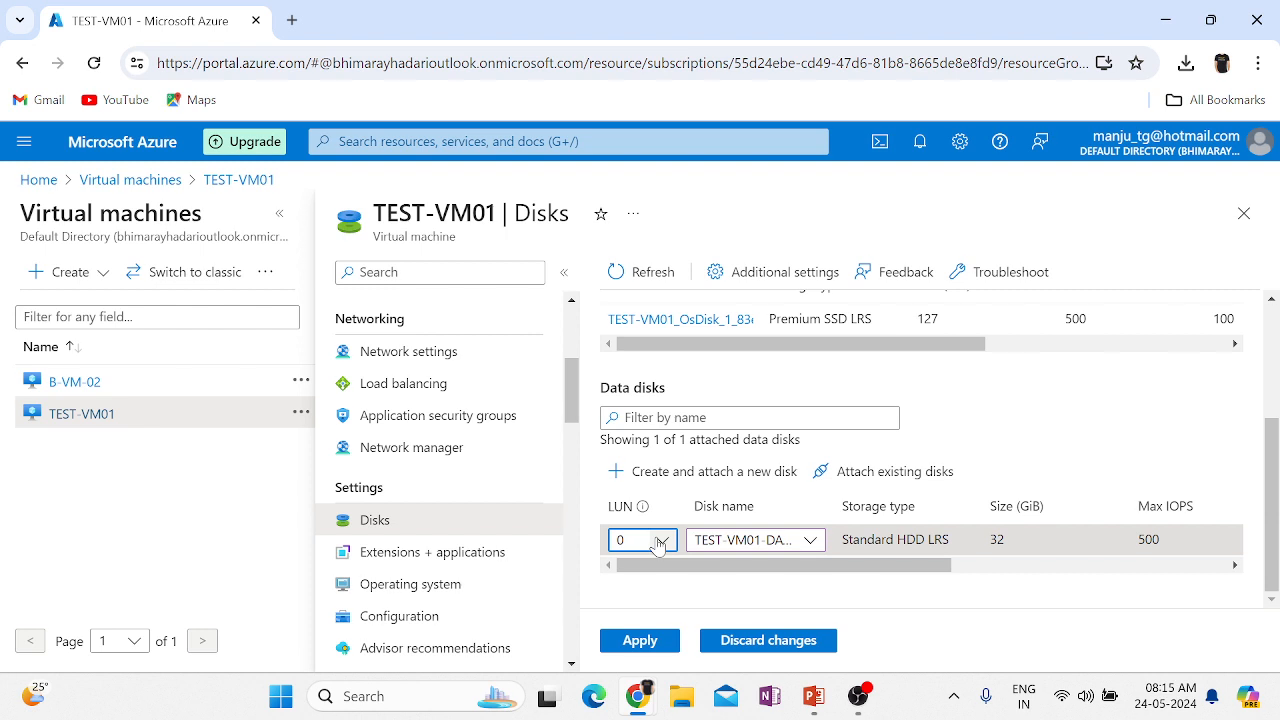
click(645, 645)
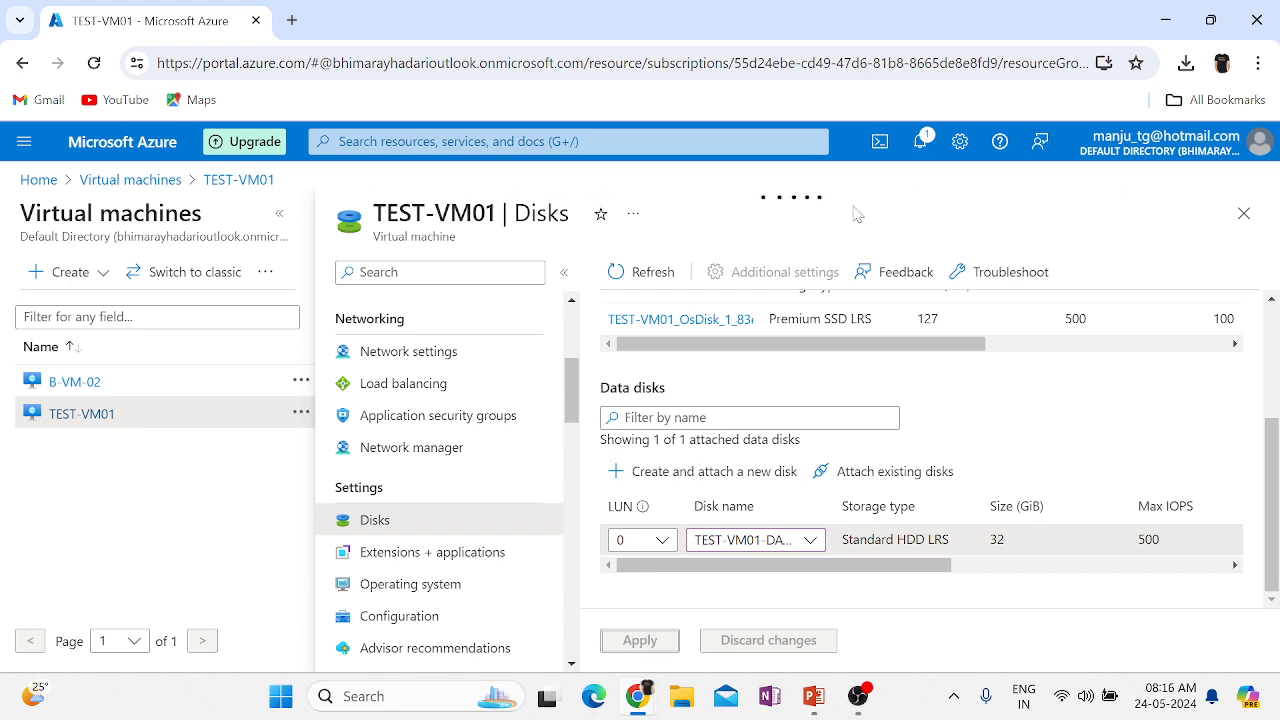
click(915, 141)
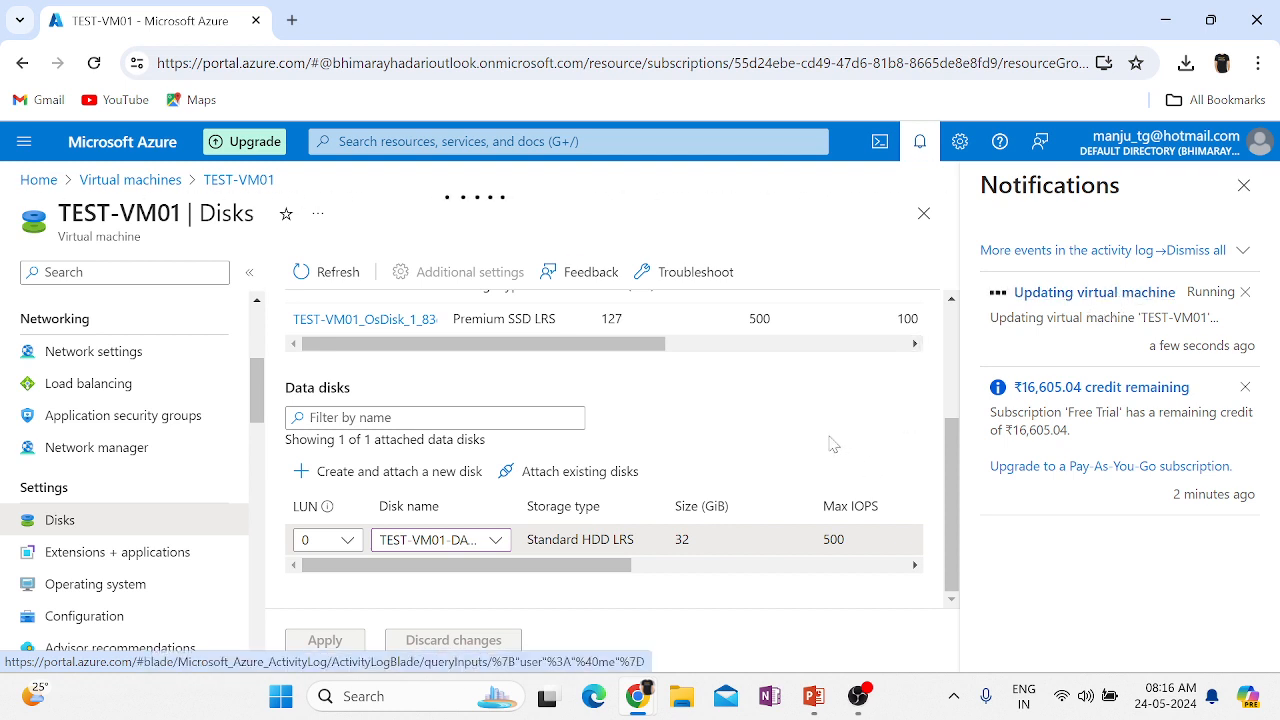
click(1241, 198)
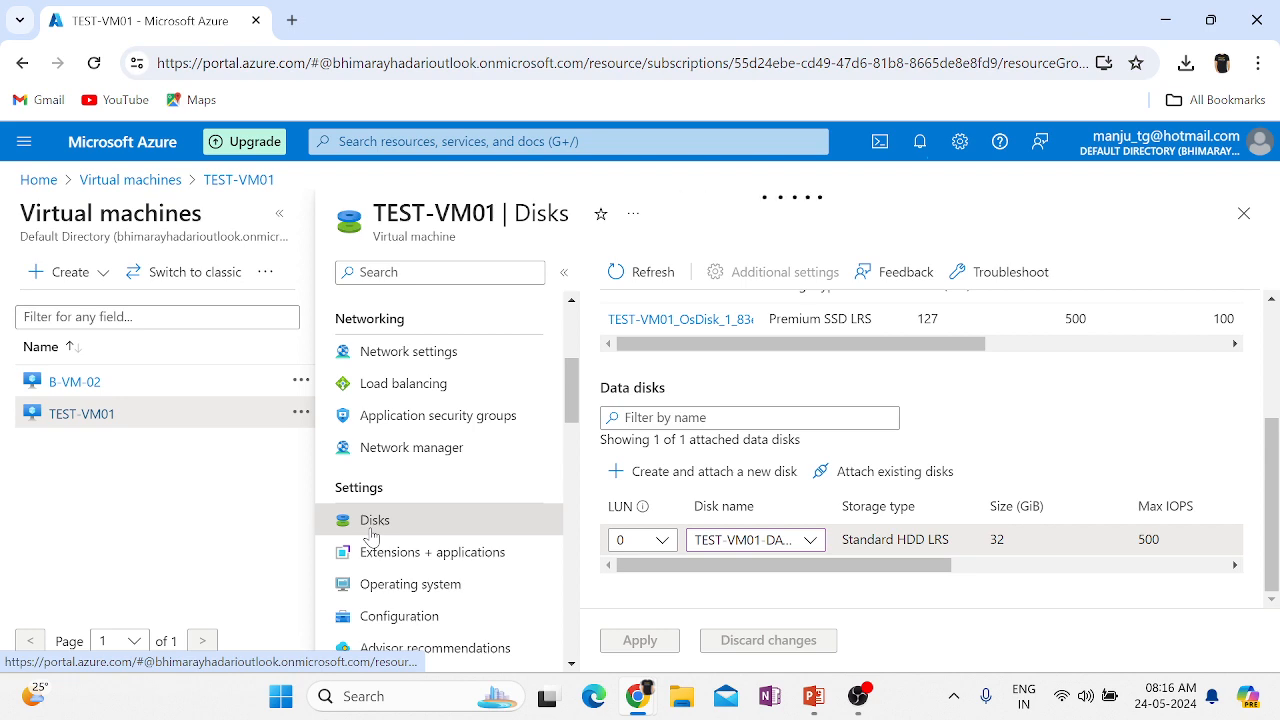
- Search the portal for "disk" and open the Disks list, accepting that unsaved edits are discarded
click(470, 141)
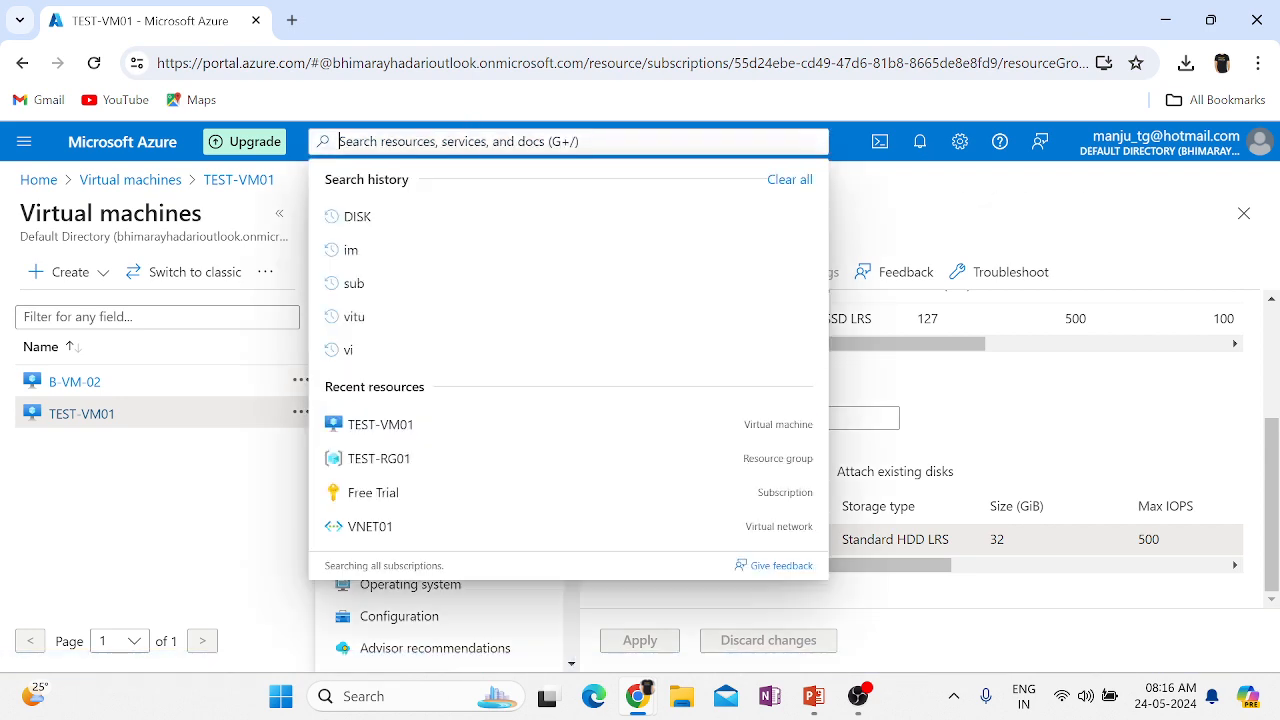
text(disk)
click(386, 276)
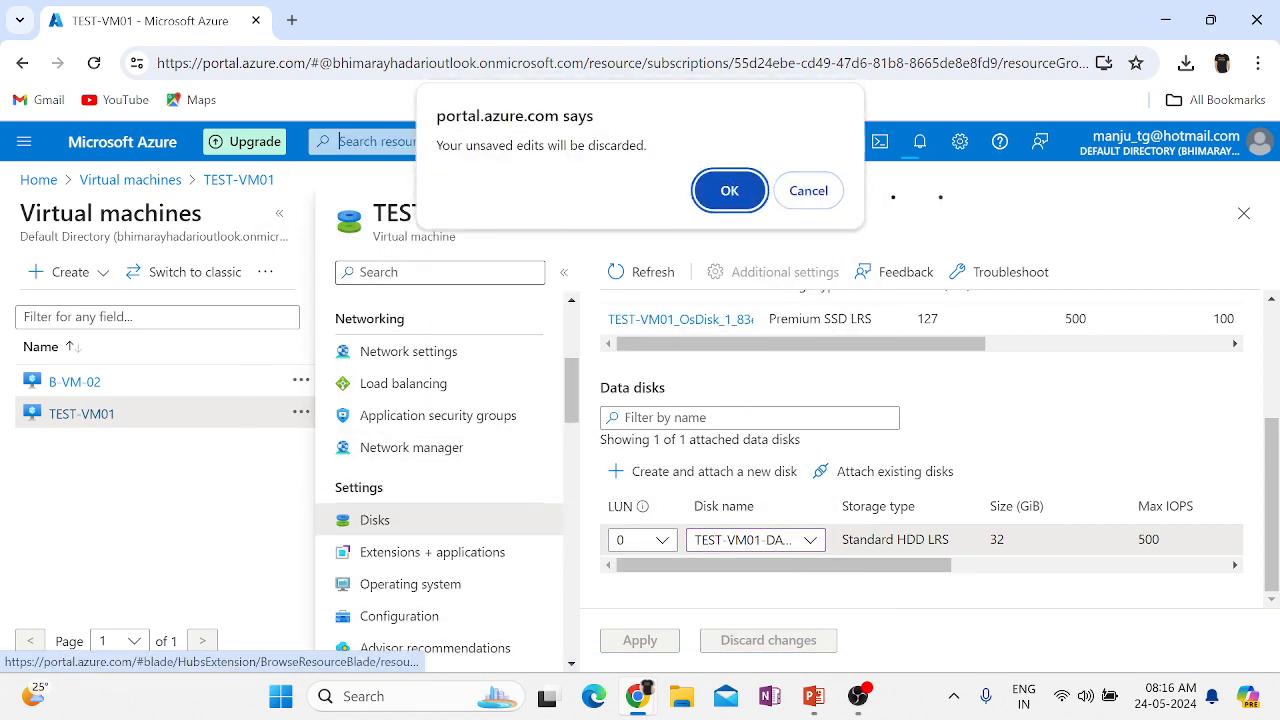
click(737, 191)
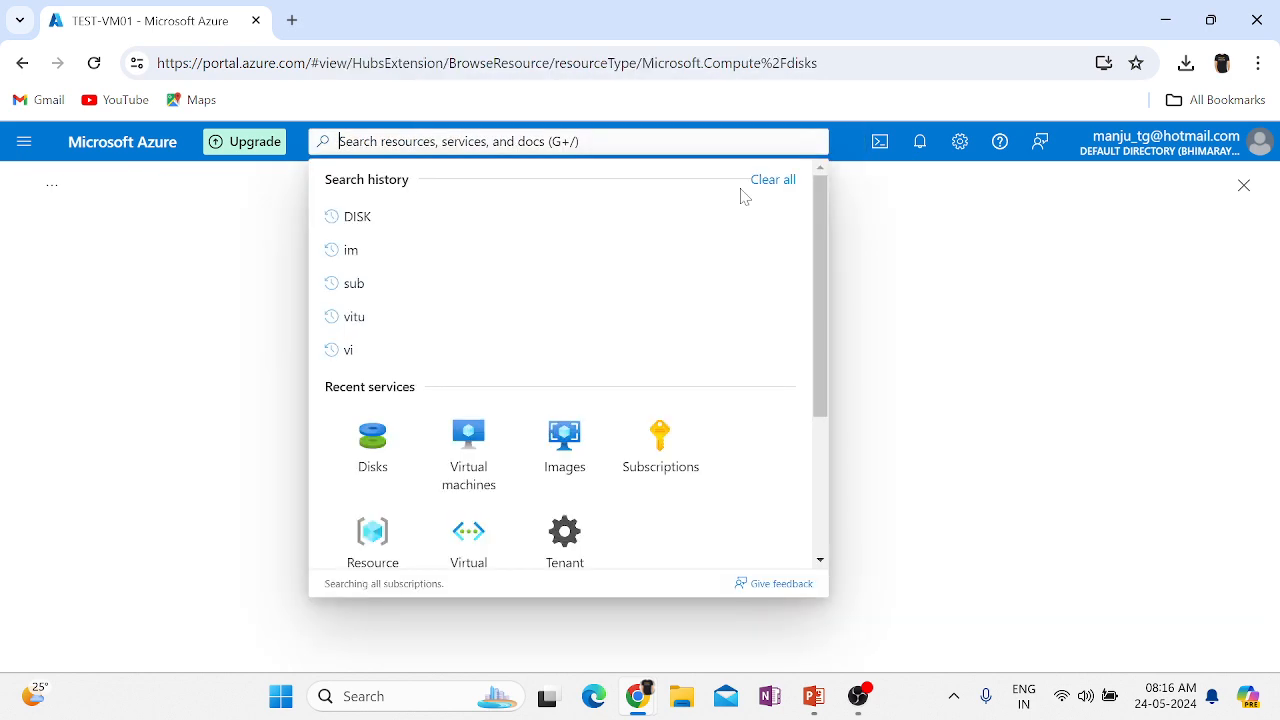
click(371, 472)
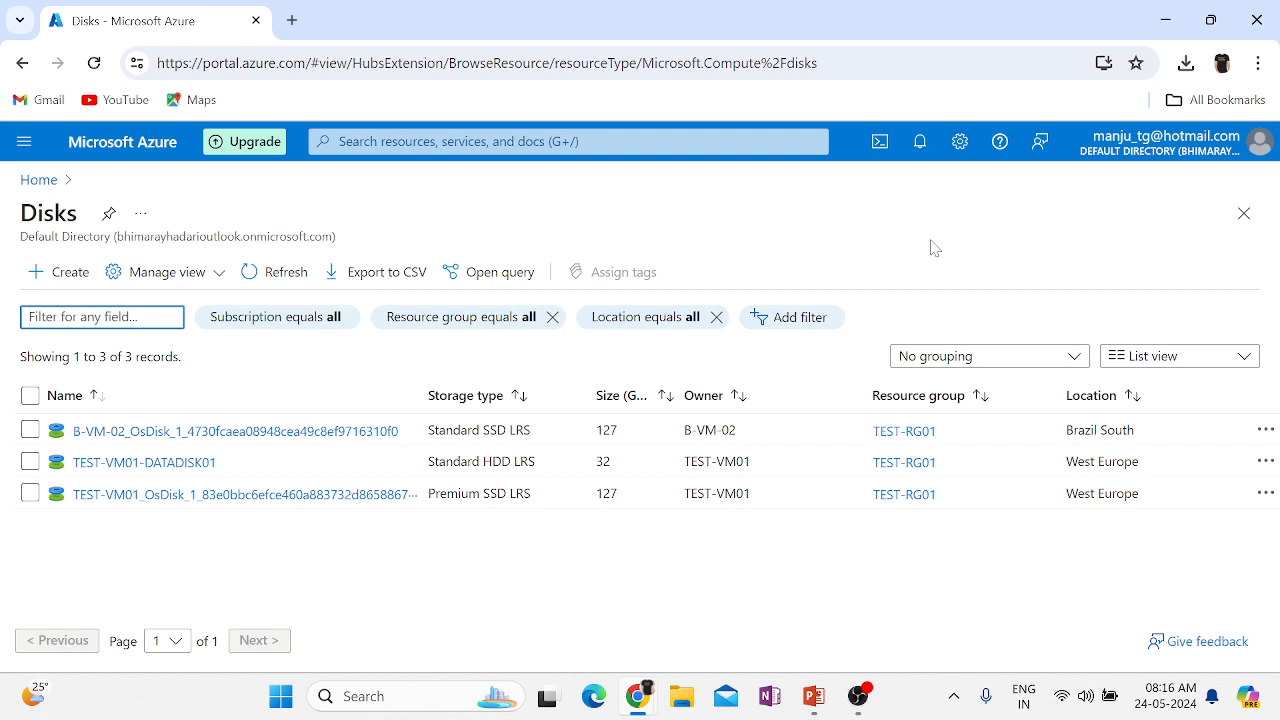
- Check the view options of the disks list and save its column setup without edits
click(1153, 358)
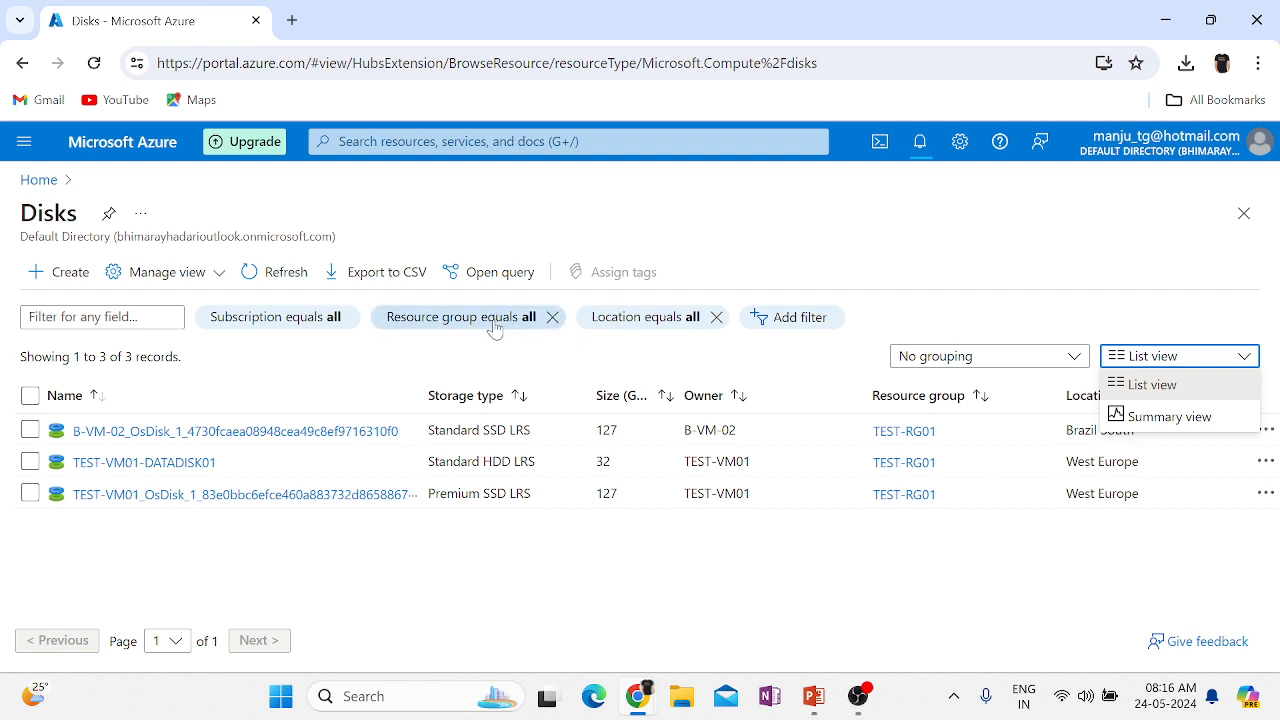
click(165, 272)
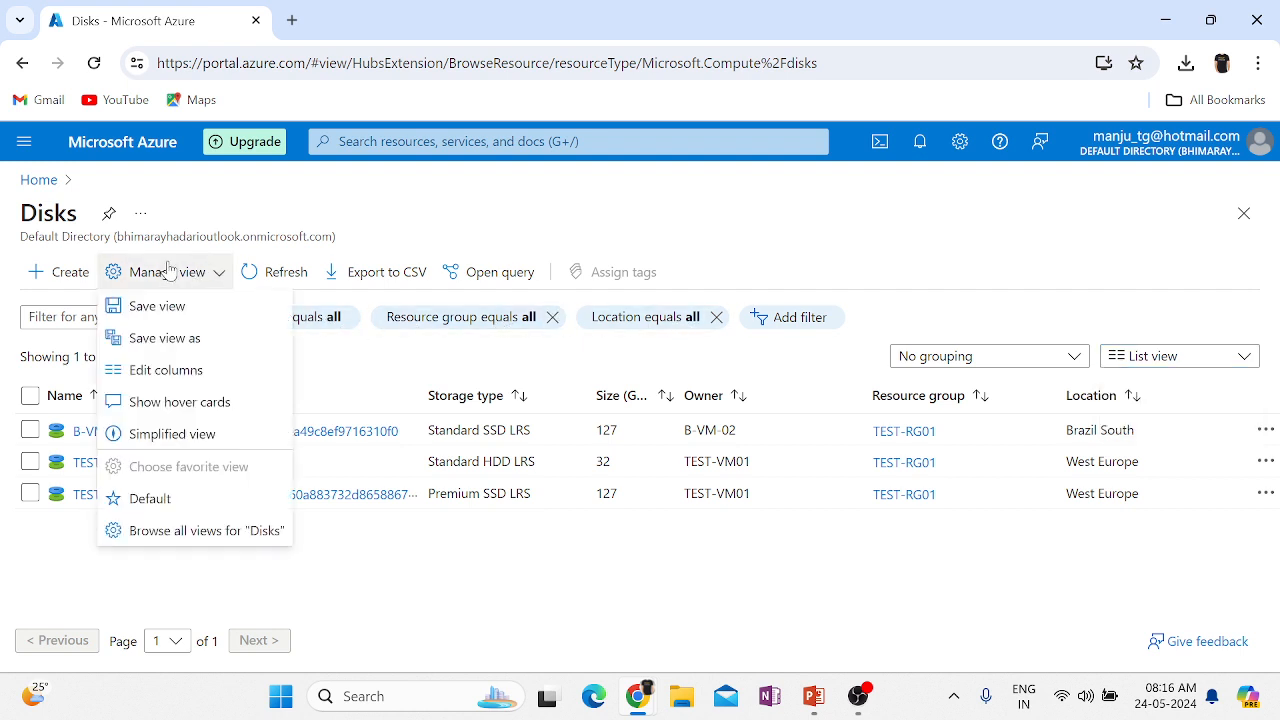
click(165, 372)
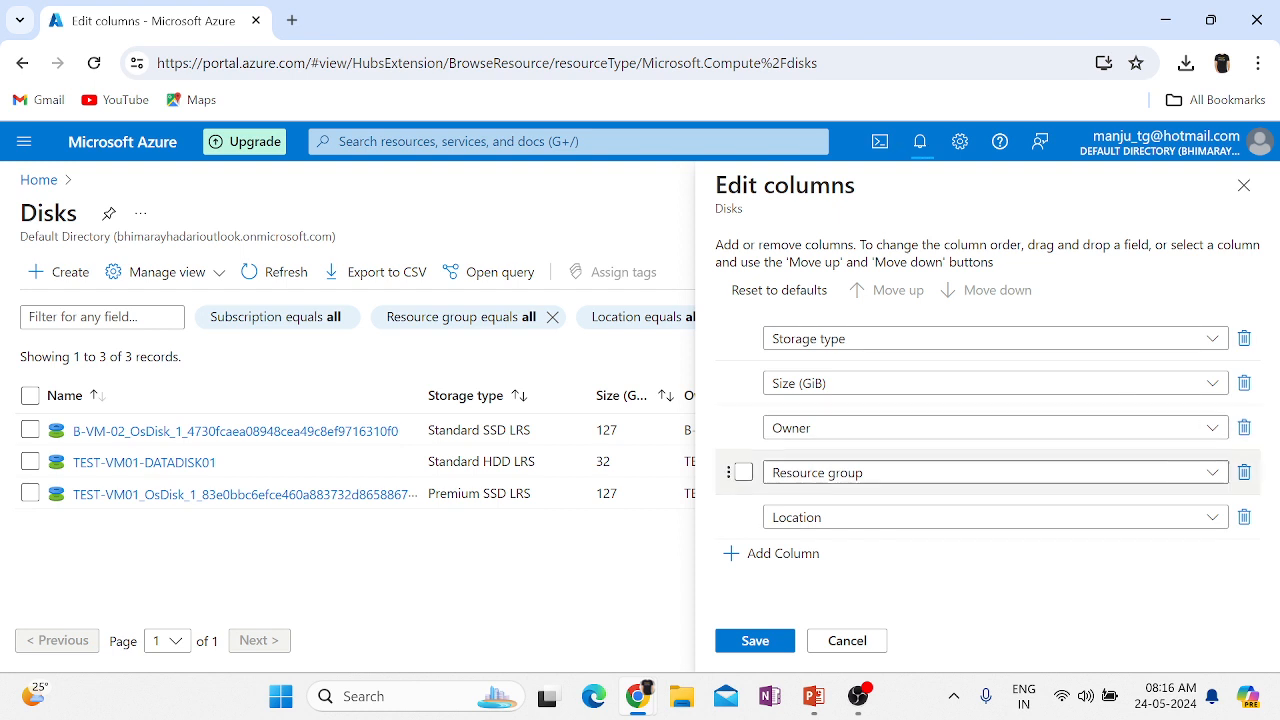
click(755, 641)
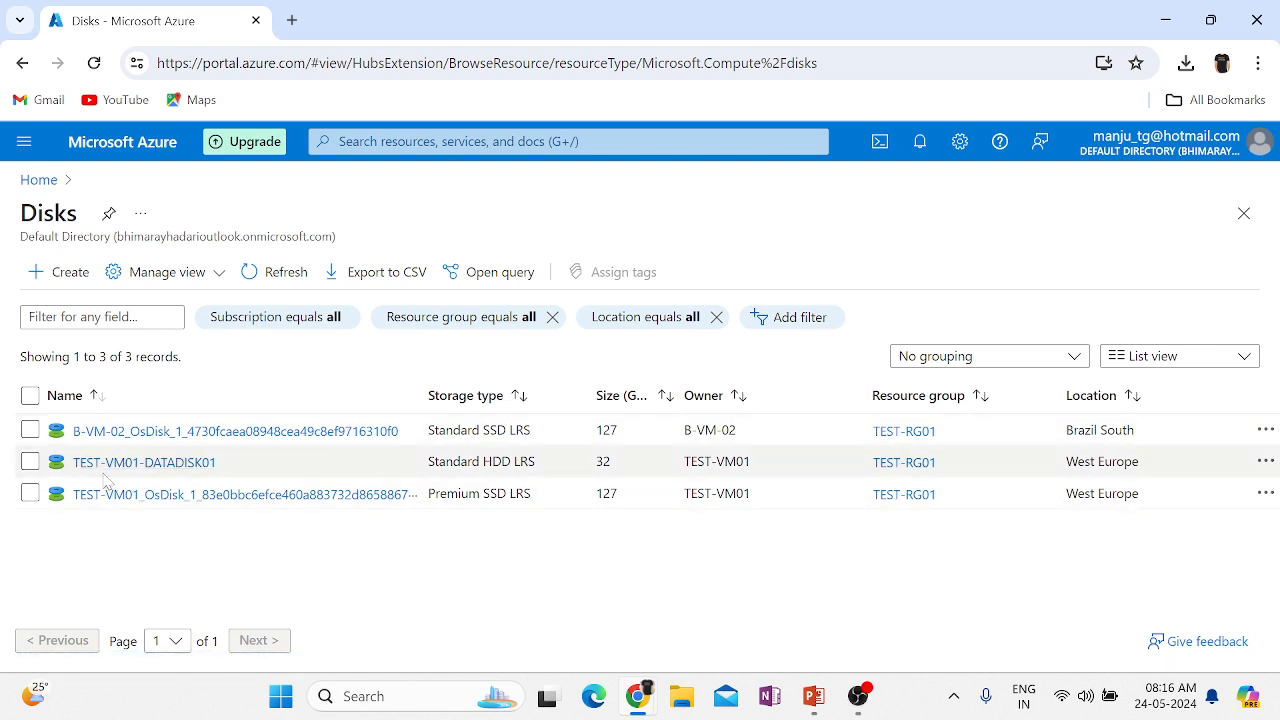
- Examine the size and owner of TEST-VM01-DATADISK01 in the disks list
drag(762, 461, 682, 470)
click(672, 596)
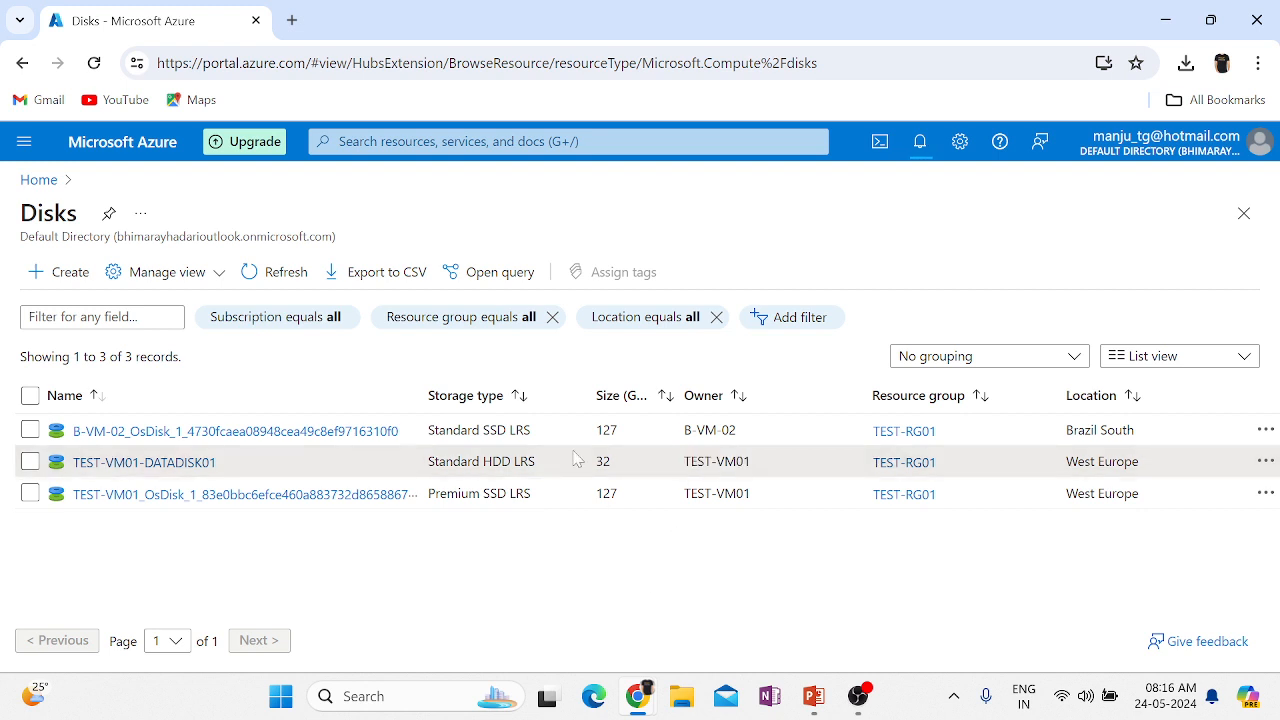
double_click(603, 462)
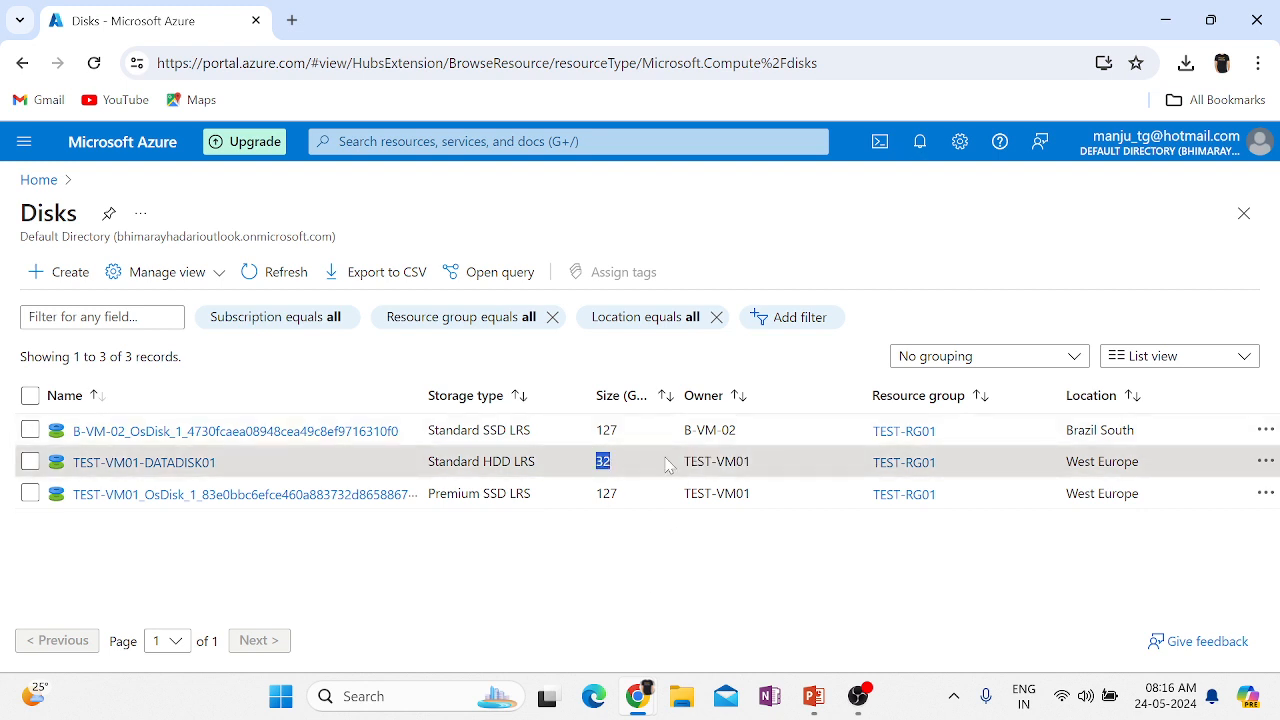
click(754, 458)
drag(754, 462, 684, 462)
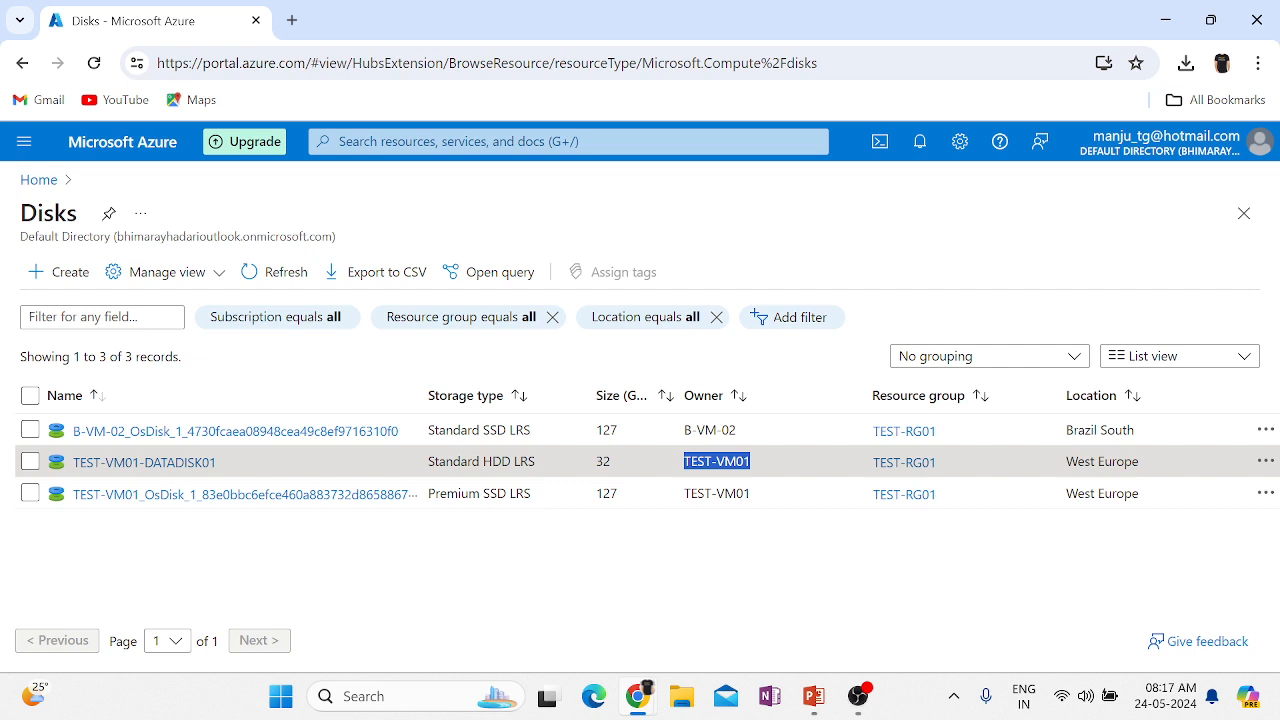
- Return to the portal home page and check the virtual machine activities slide in the PowerPoint presentation before going back to the browser
click(40, 180)
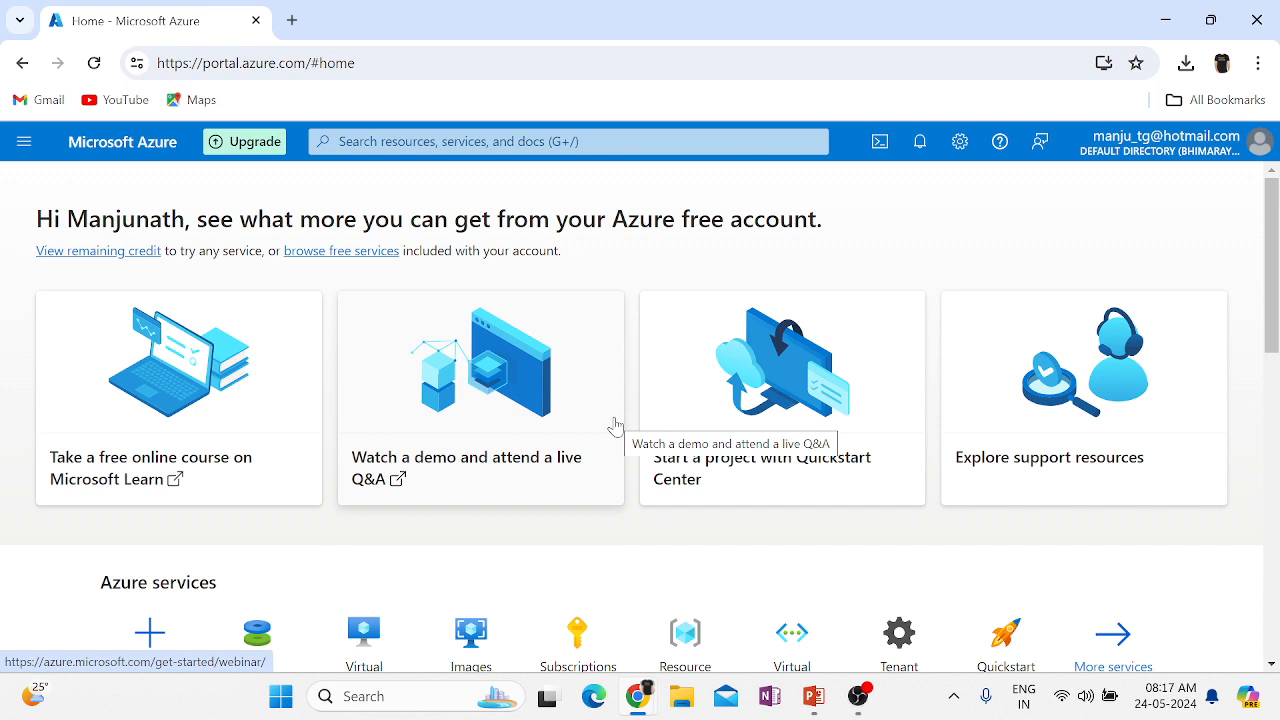
mouse_move(851, 707)
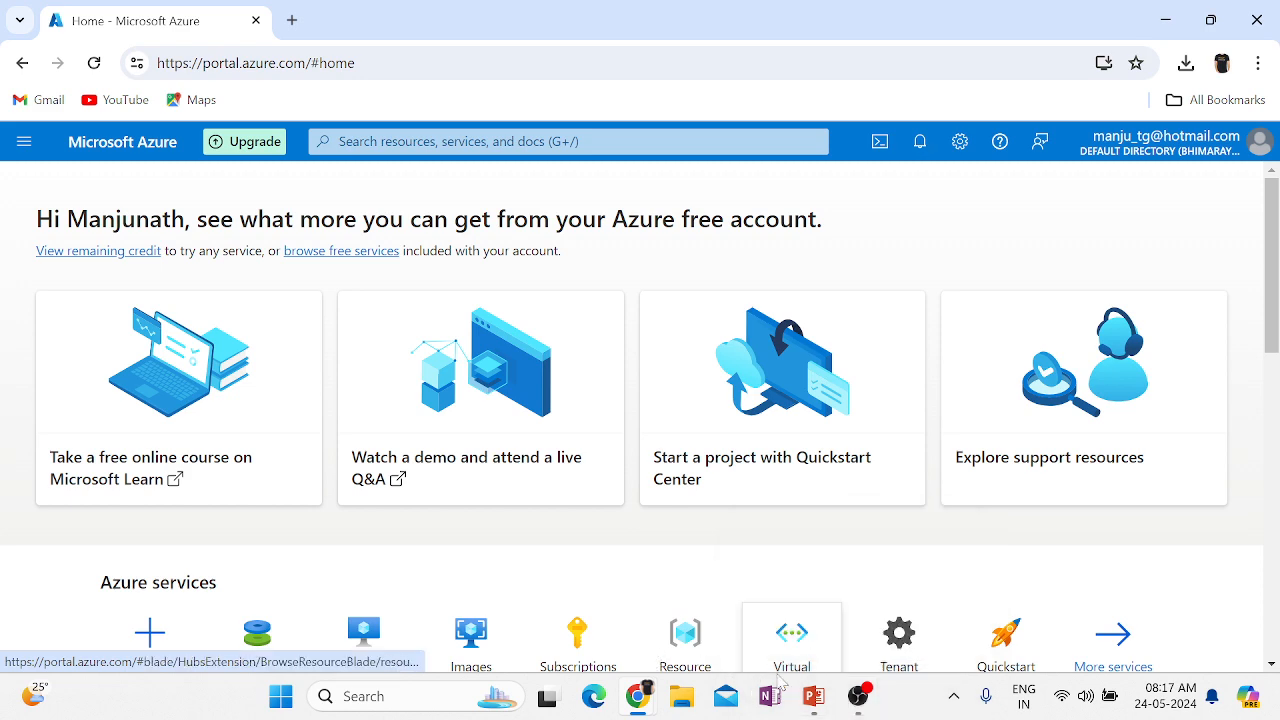
mouse_move(813, 700)
click(810, 602)
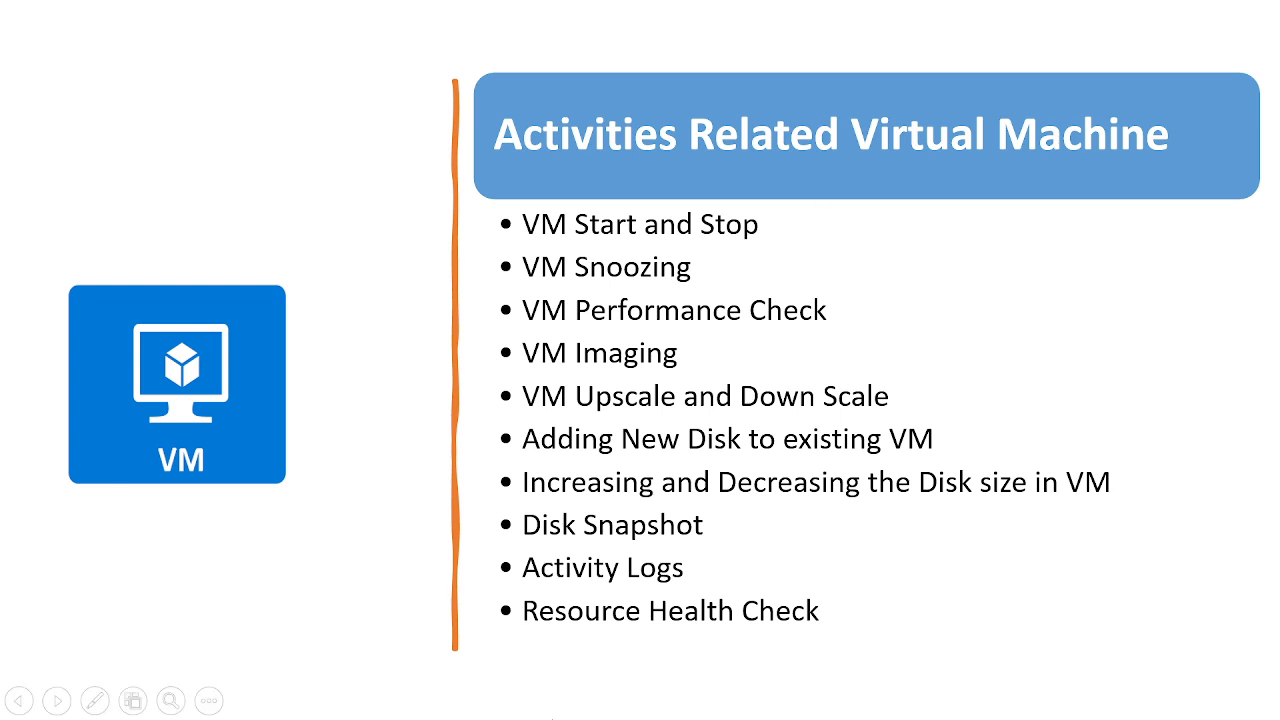
key(alt+Tab)
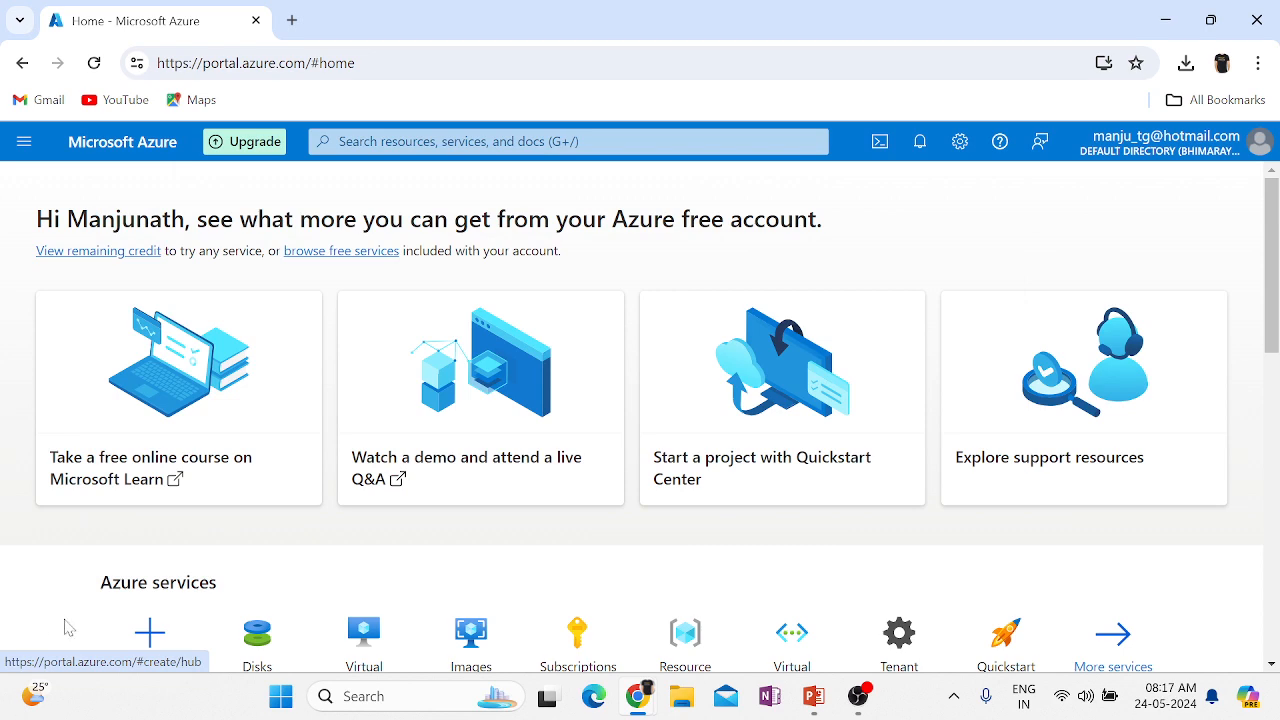
- Open TEST-VM01 from the virtual machines list and find its disk settings by searching the resource menu for "DISK"
click(363, 633)
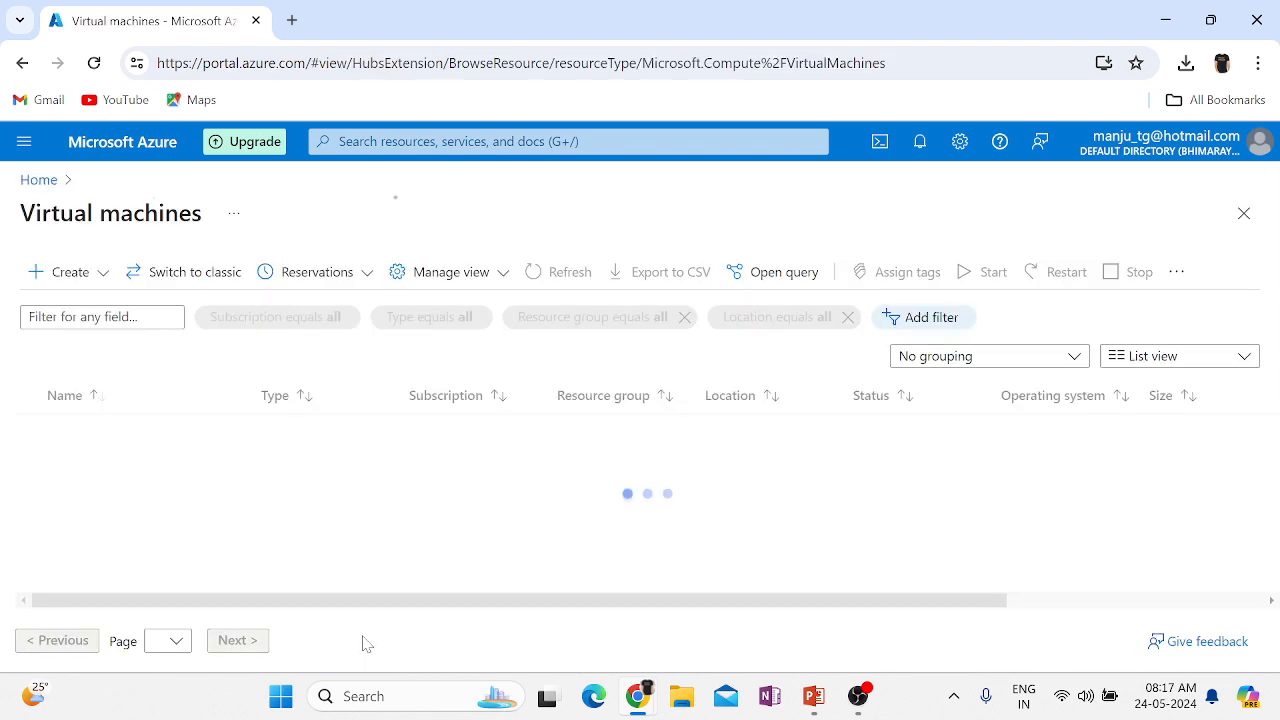
click(106, 463)
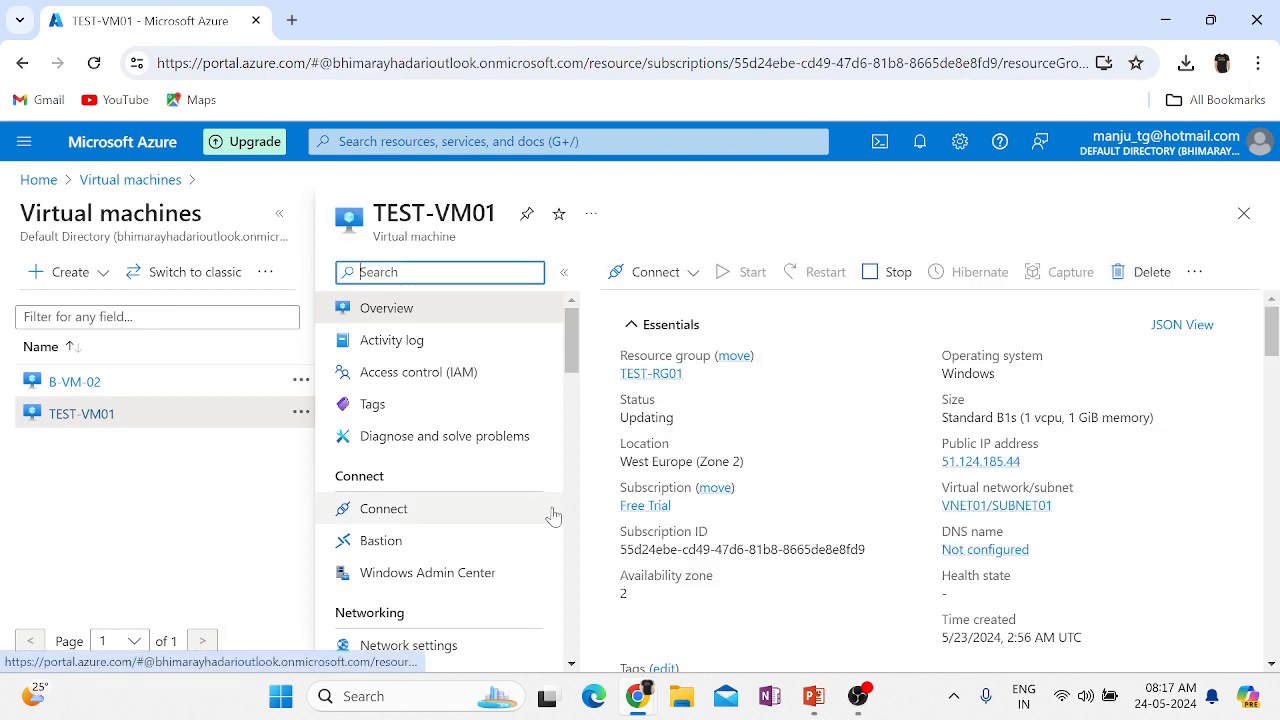
scroll(553, 516, down, 5)
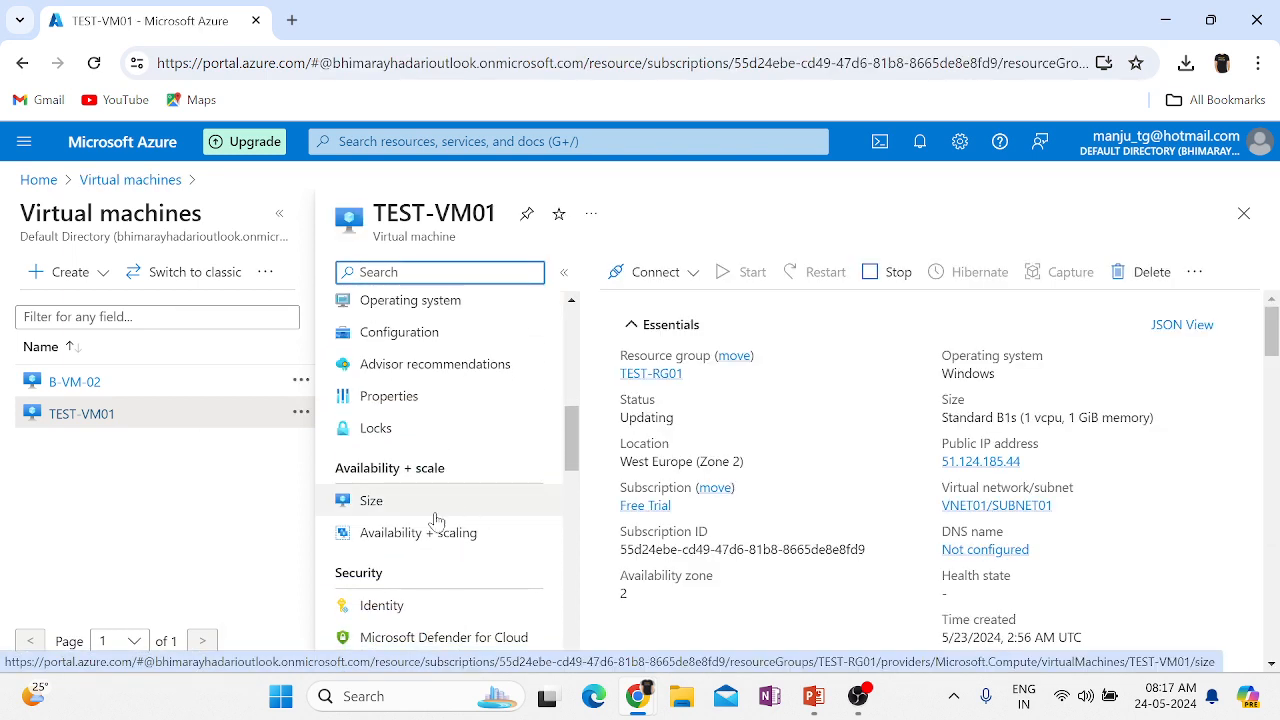
scroll(500, 506, down, 3)
scroll(502, 507, down, 3)
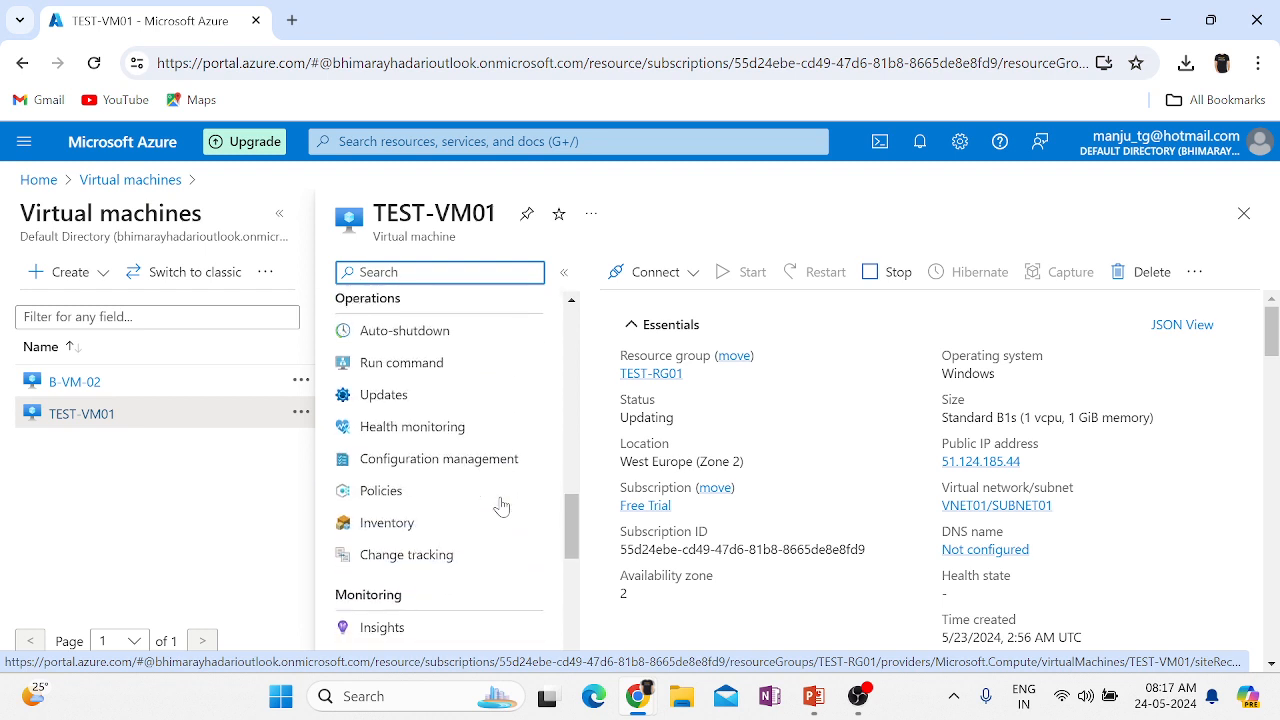
scroll(502, 507, down, 3)
scroll(502, 507, down, 2)
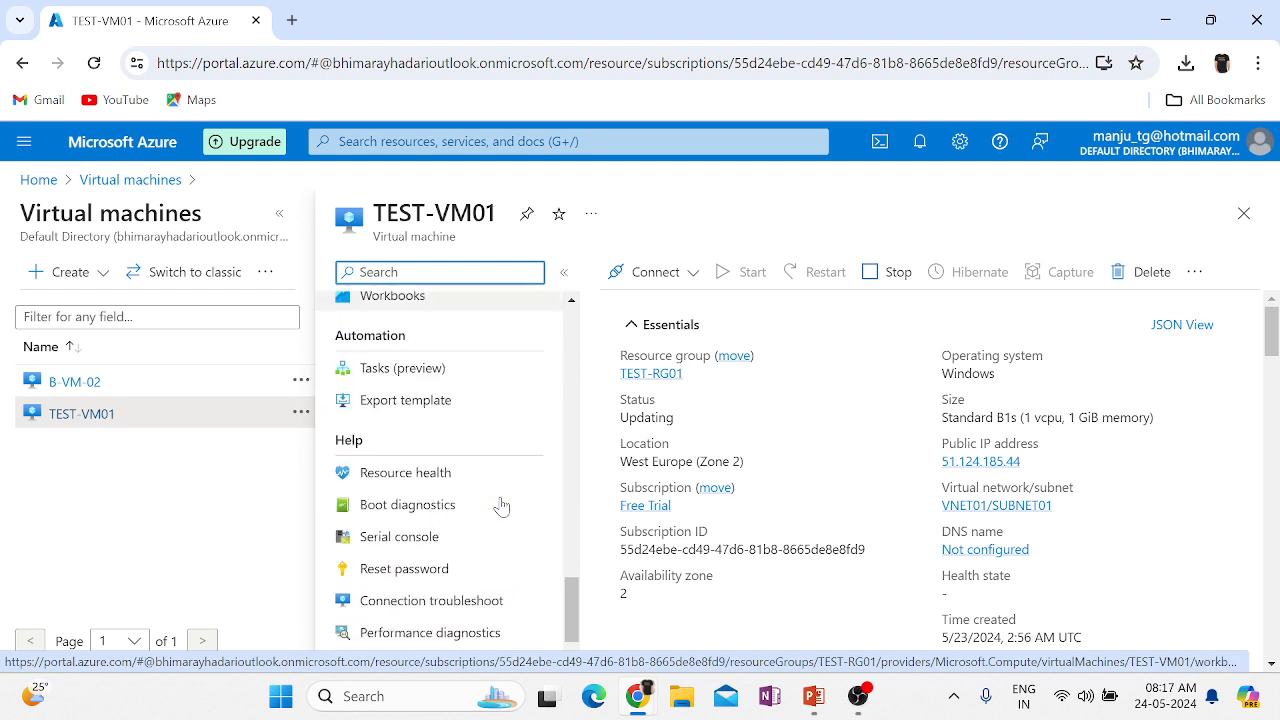
scroll(502, 507, down, 1)
click(446, 271)
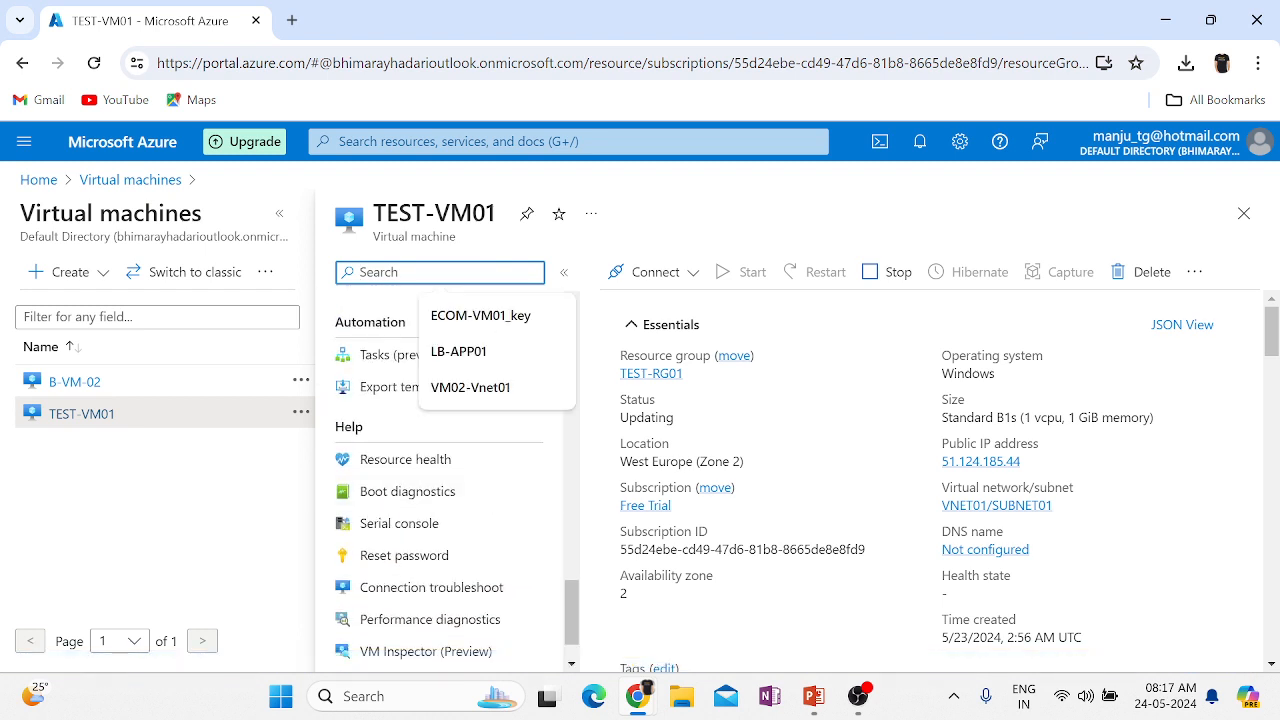
text(DISK)
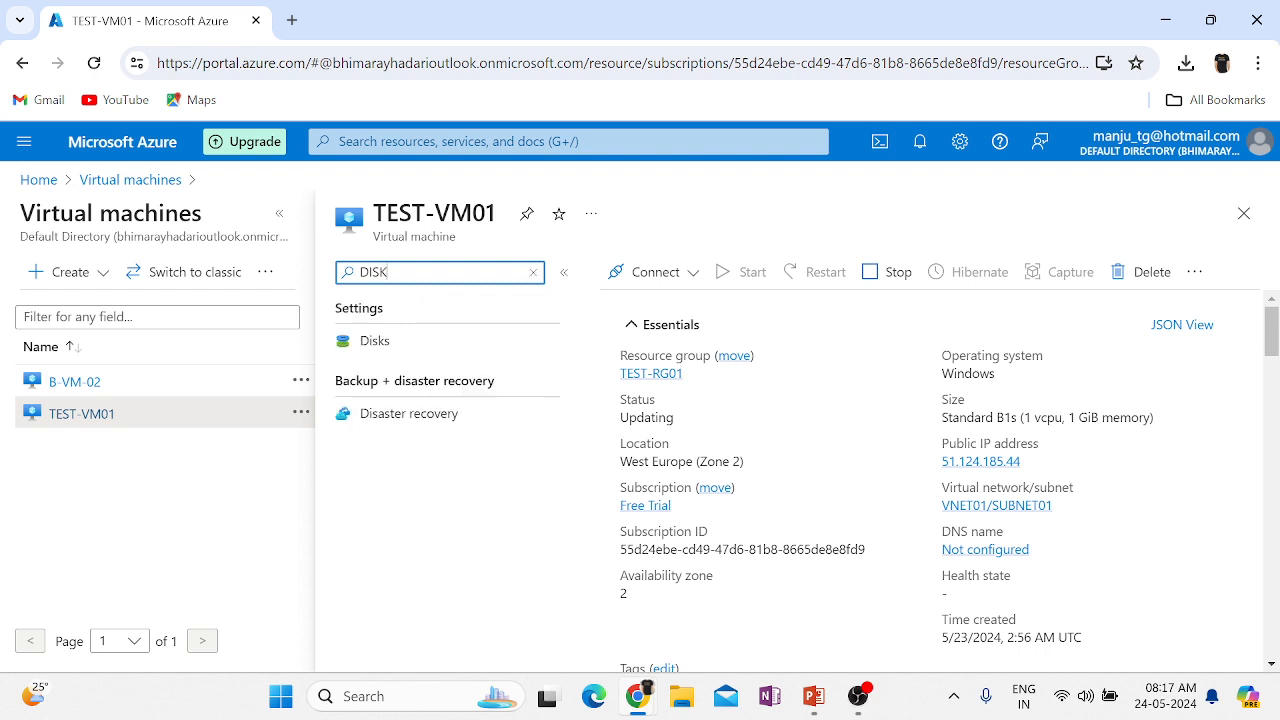
click(418, 345)
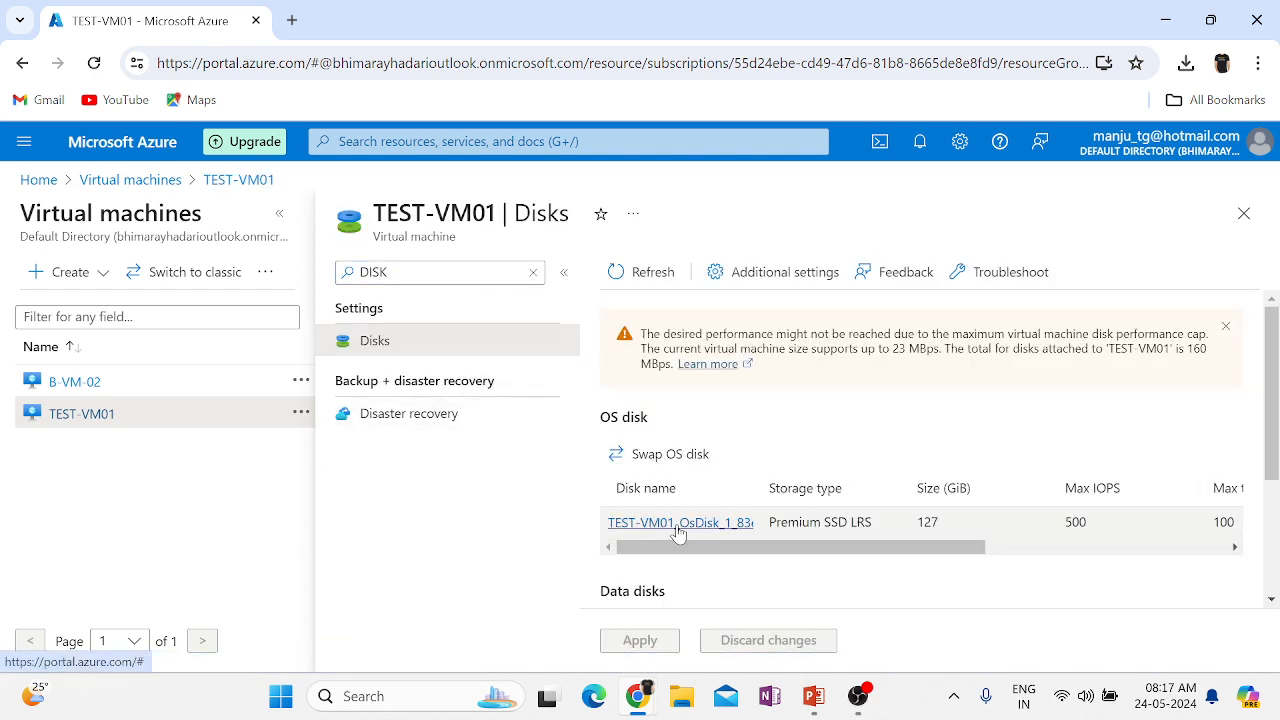
- Select the 128 GiB S10 size in the size and performance settings of TEST-VM01-DATADISK01 and check the available storage types
scroll(913, 560, down, 2)
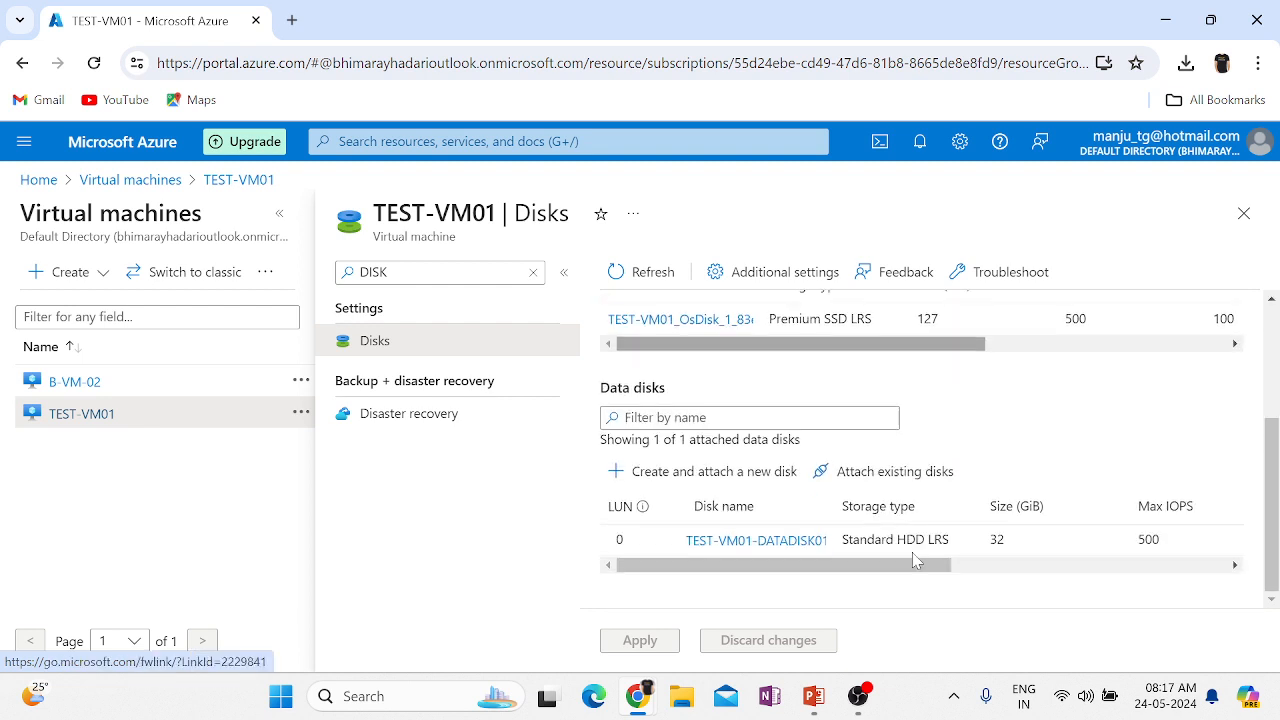
click(724, 543)
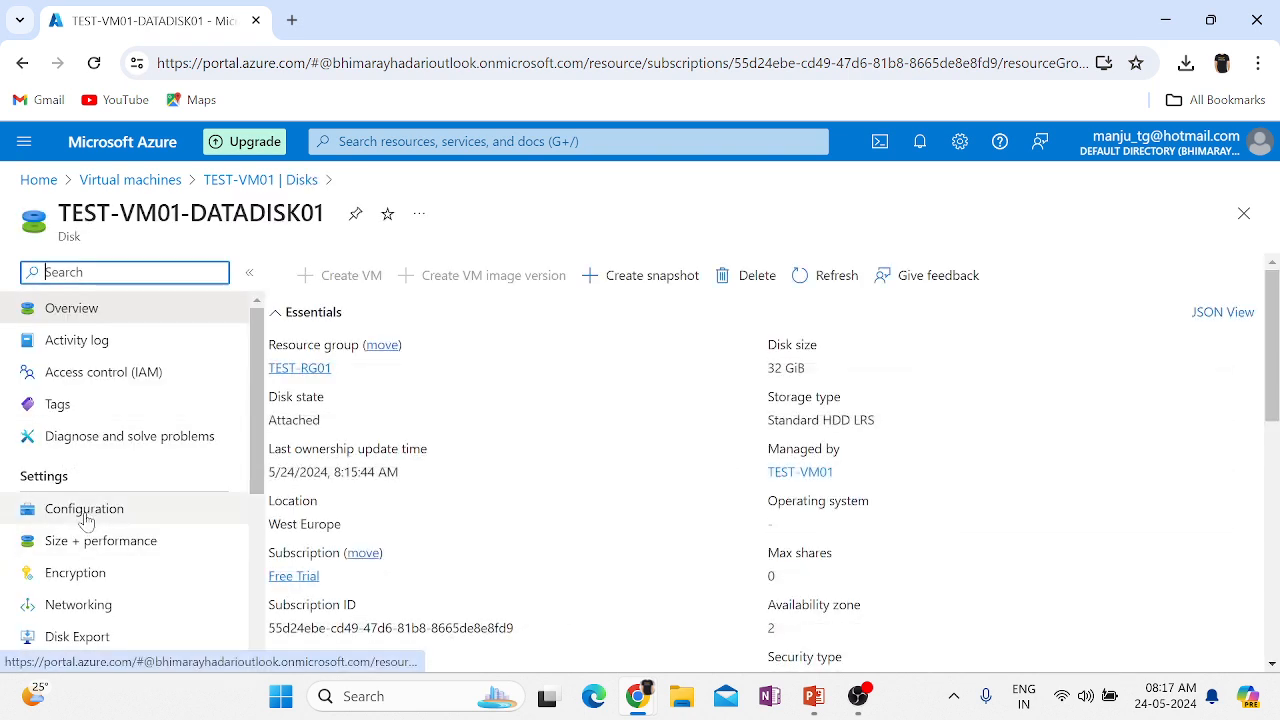
click(103, 553)
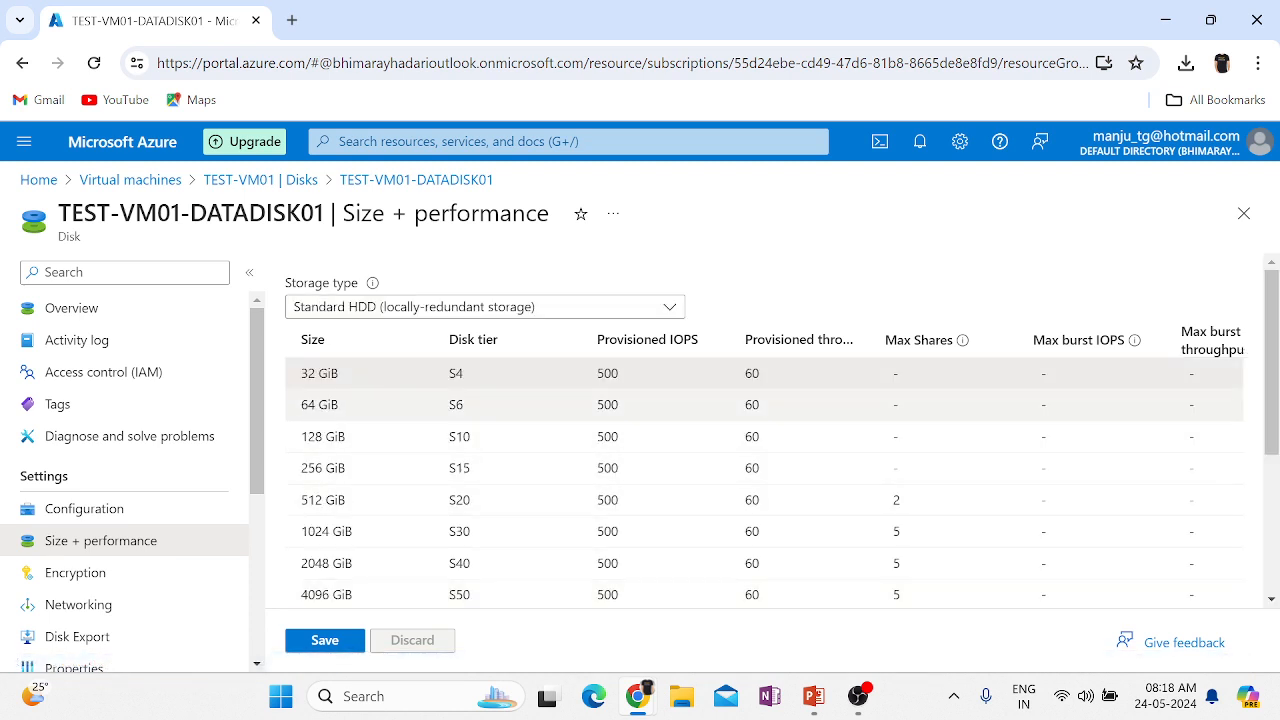
click(348, 445)
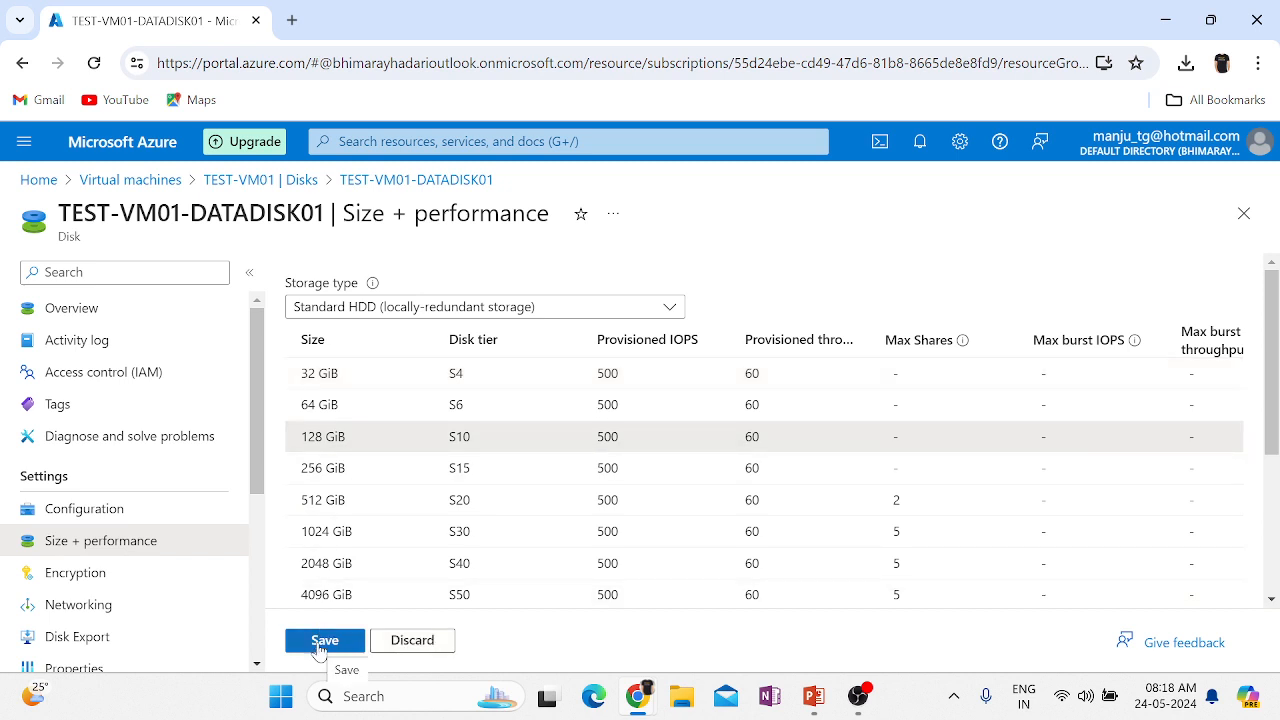
click(591, 314)
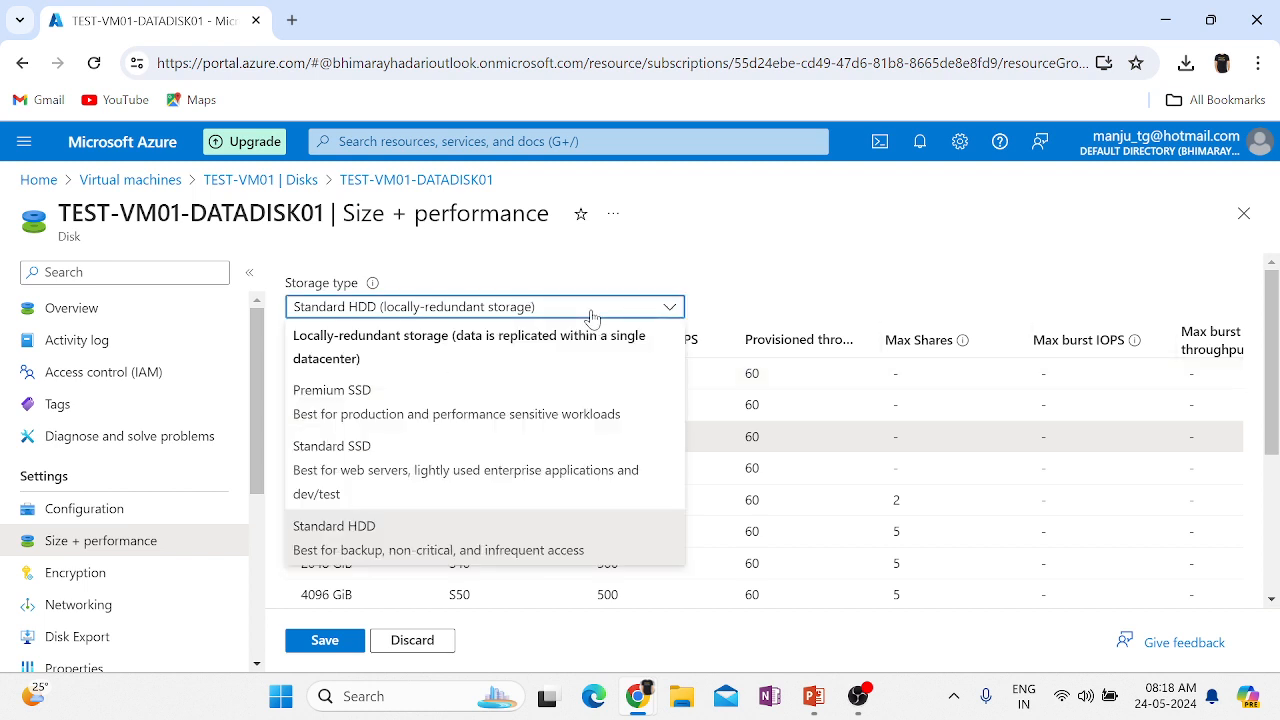
click(843, 245)
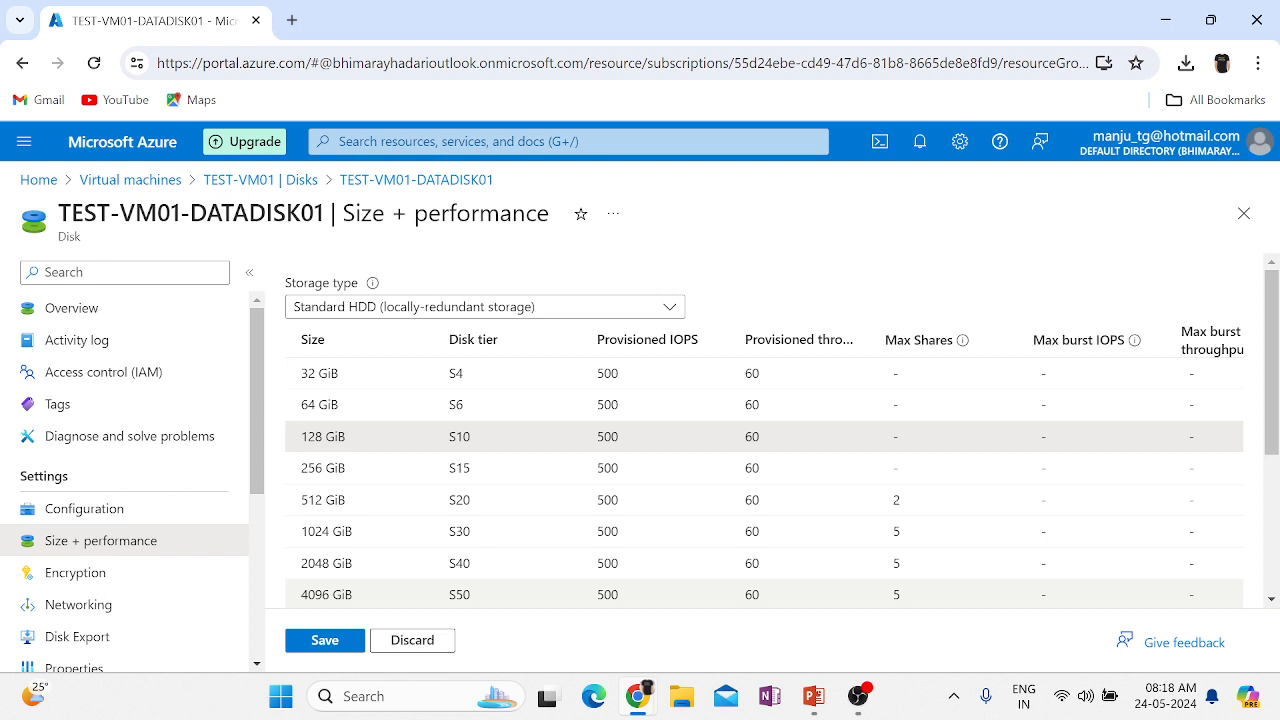
- Save TEST-VM01-DATADISK01 with 128 GiB Standard HDD storage, then review the storage types and the disk update's status in the notifications
click(324, 645)
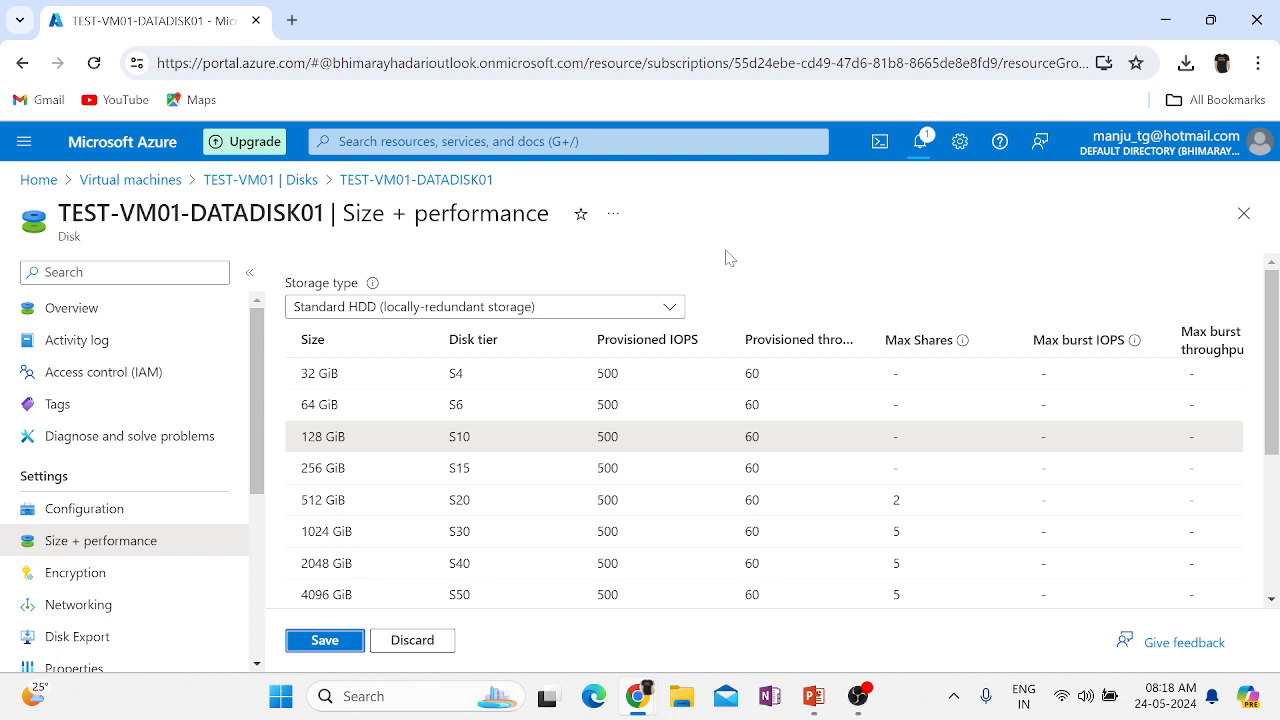
click(390, 318)
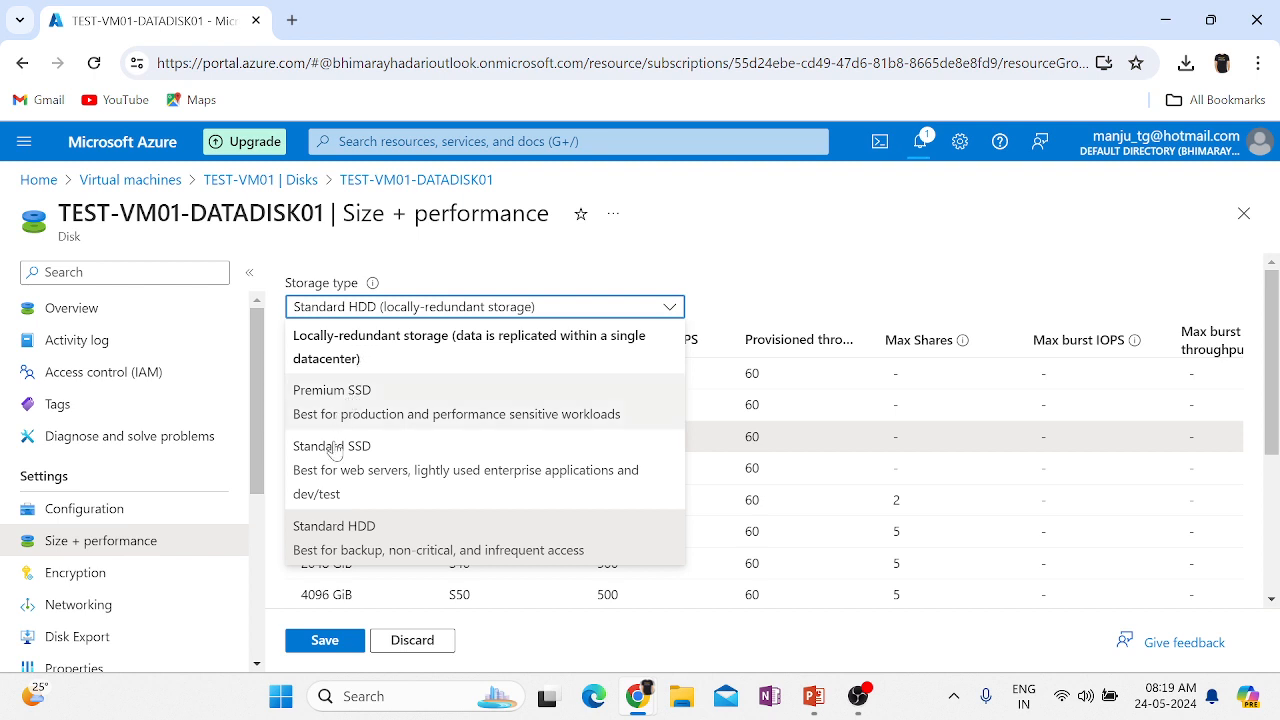
click(757, 265)
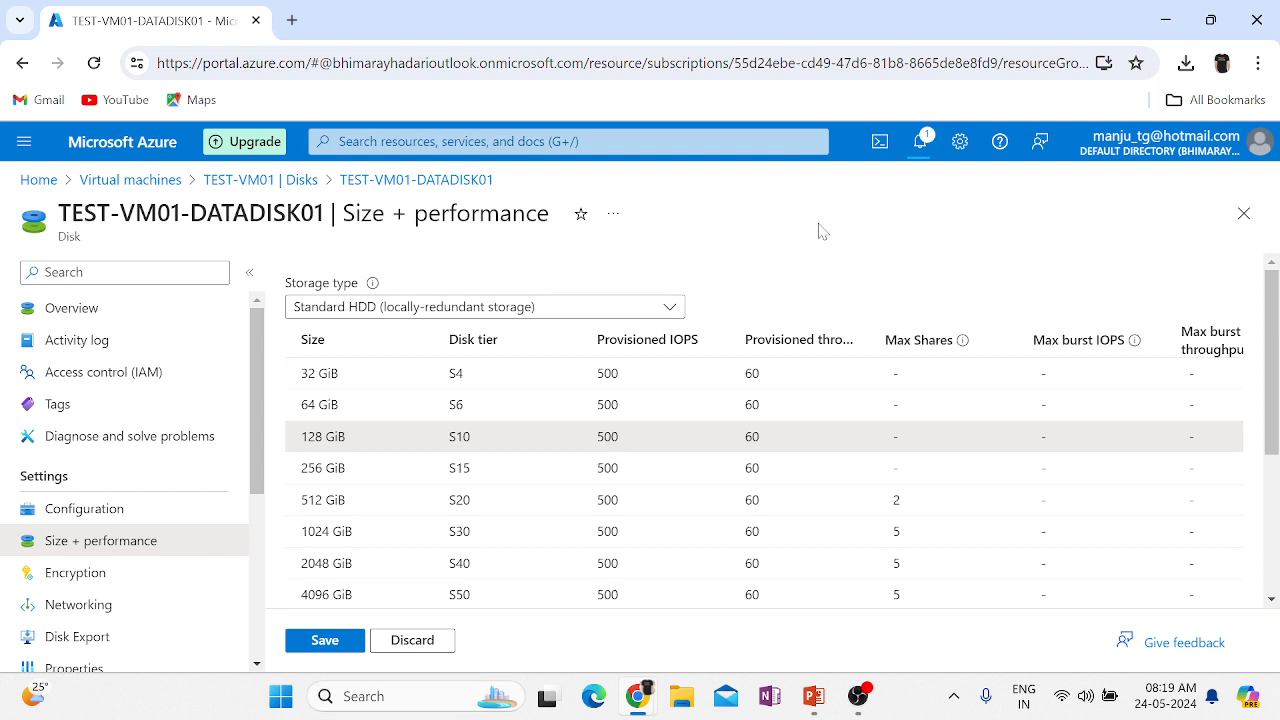
click(925, 138)
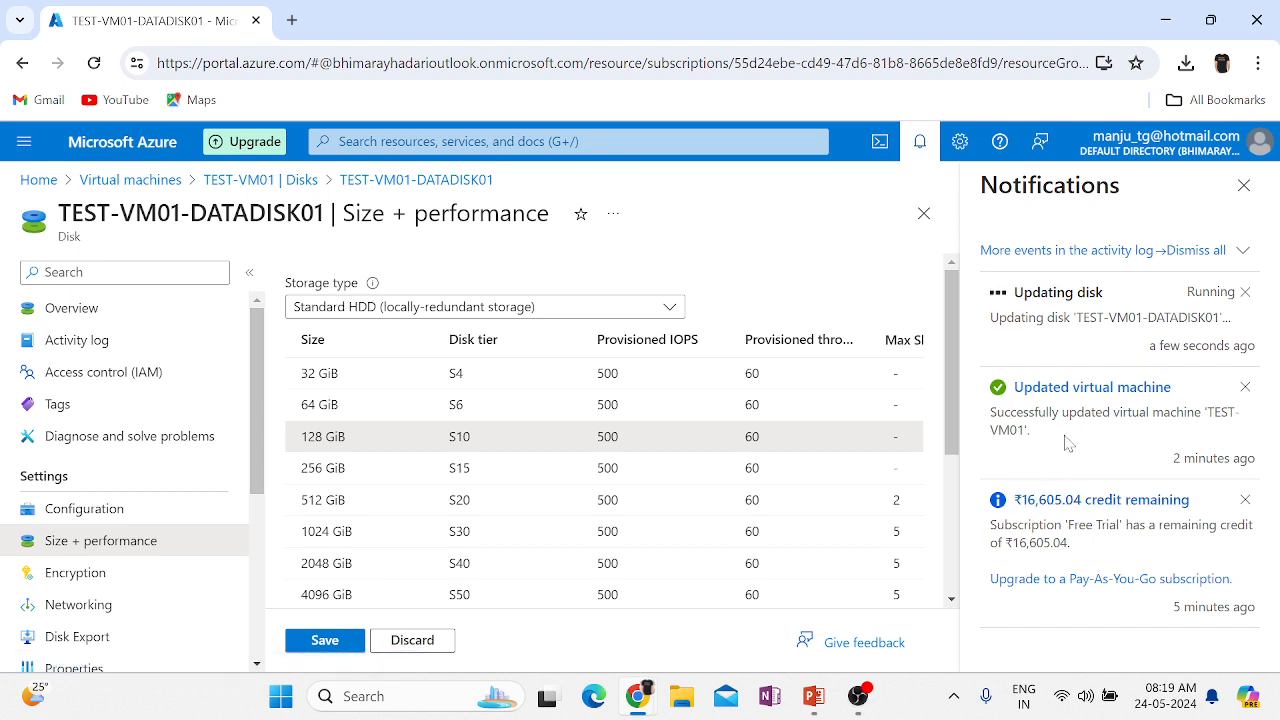
- Return to the virtual machines list, discarding unsaved edits, reload it, and open TEST-VM01
click(130, 180)
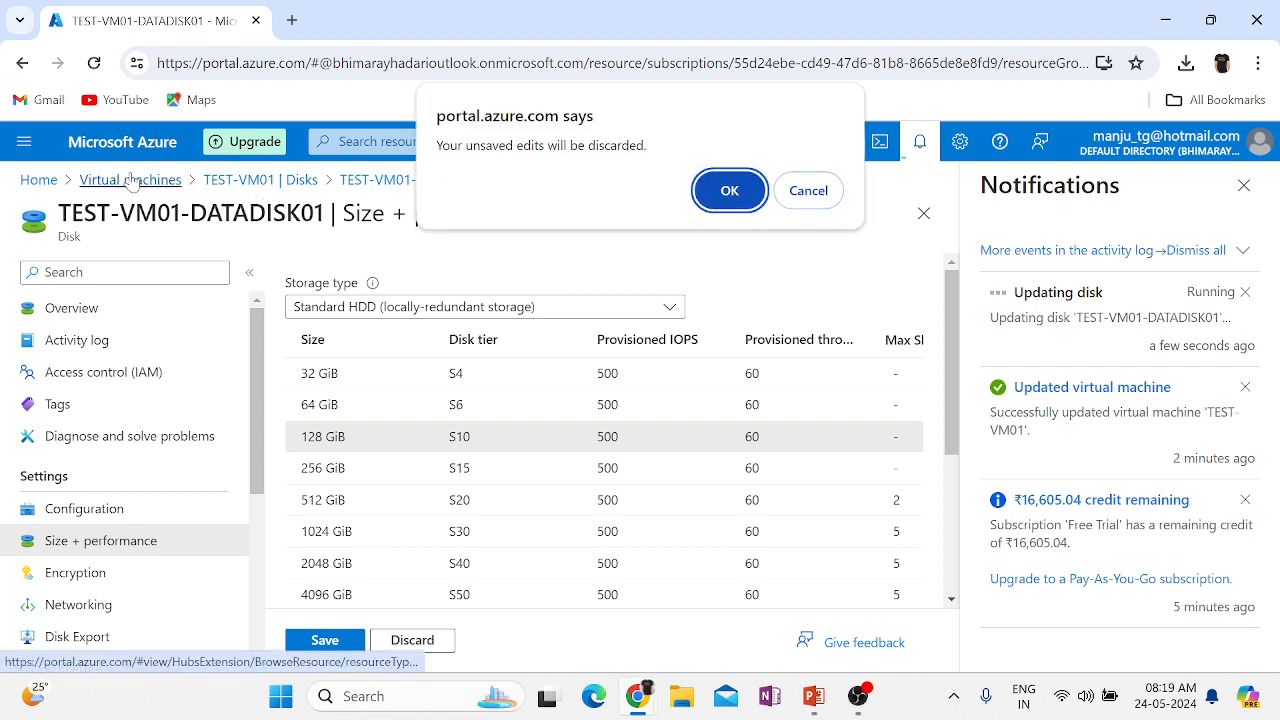
click(729, 191)
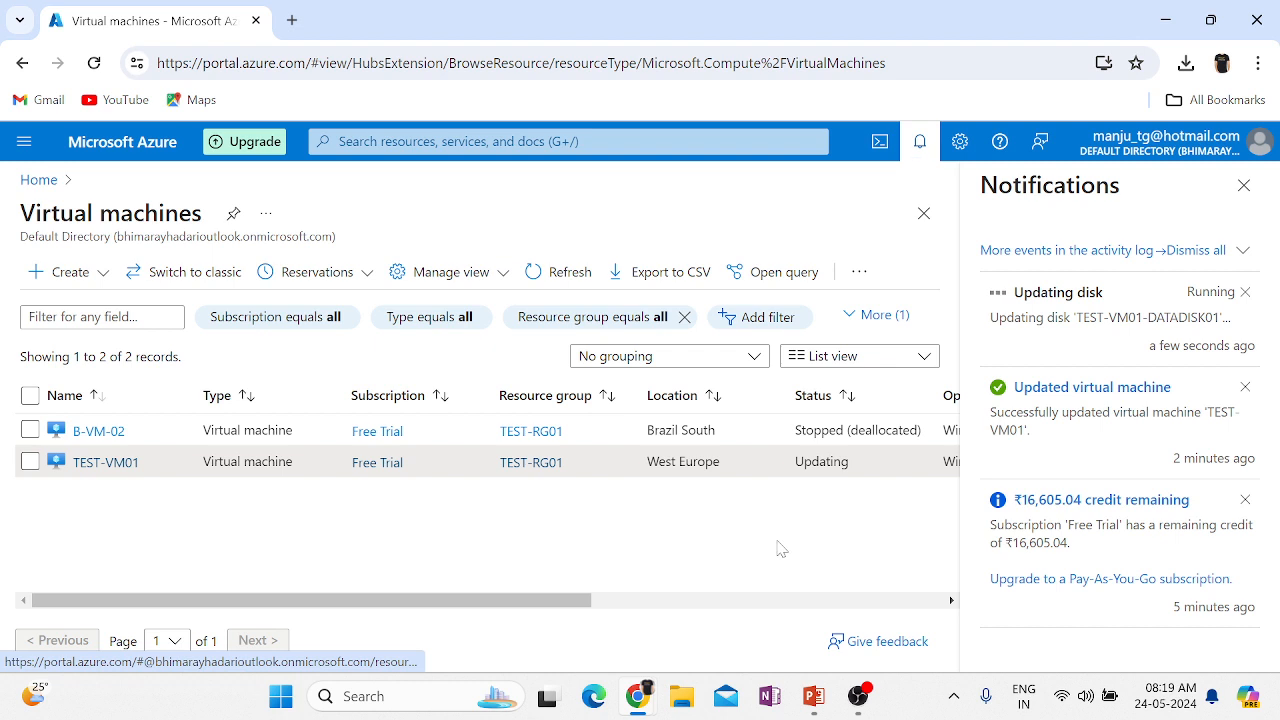
click(94, 63)
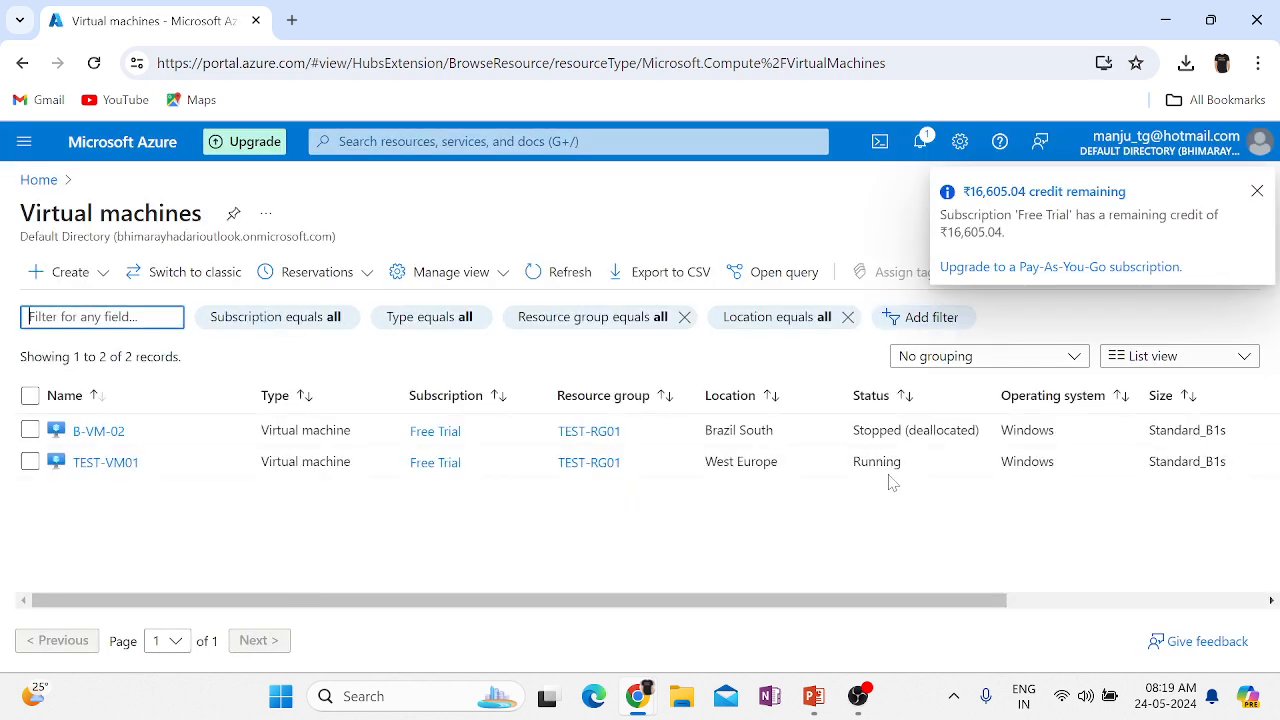
click(104, 462)
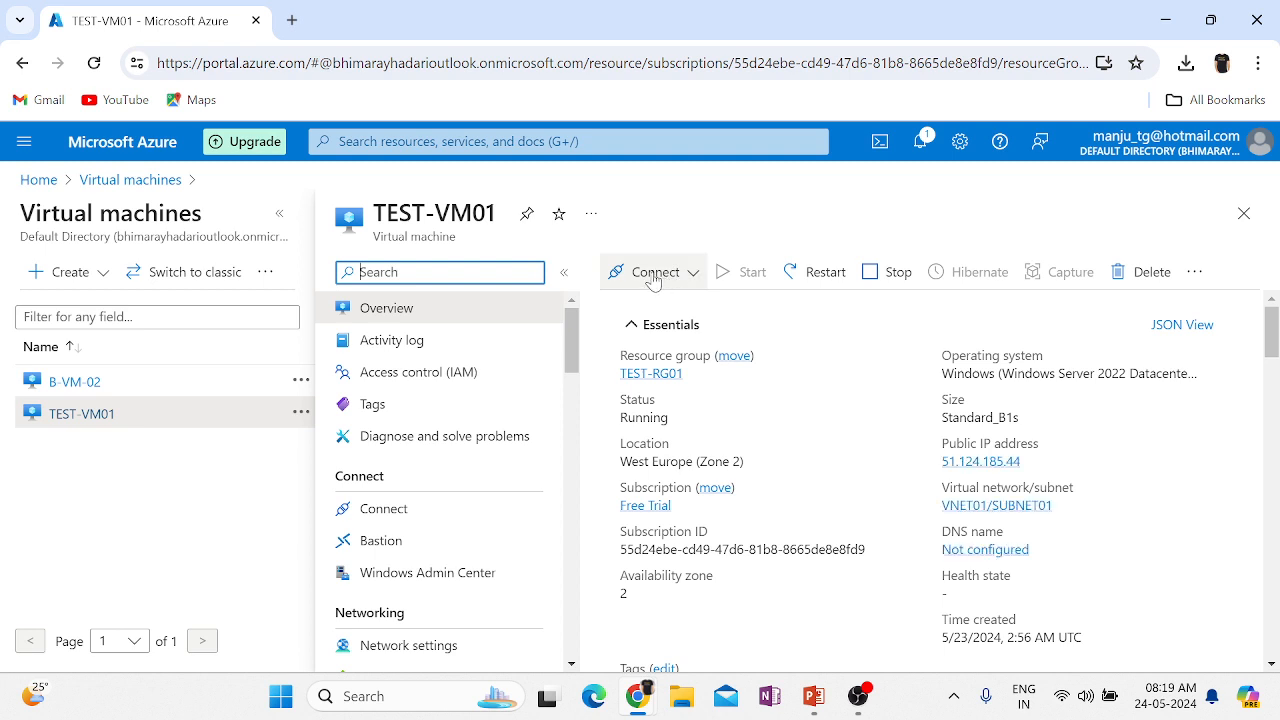
- Launch the downloaded TEST-VM01 (1).rdp file and accept connecting to the unidentified publisher
click(672, 272)
click(1186, 63)
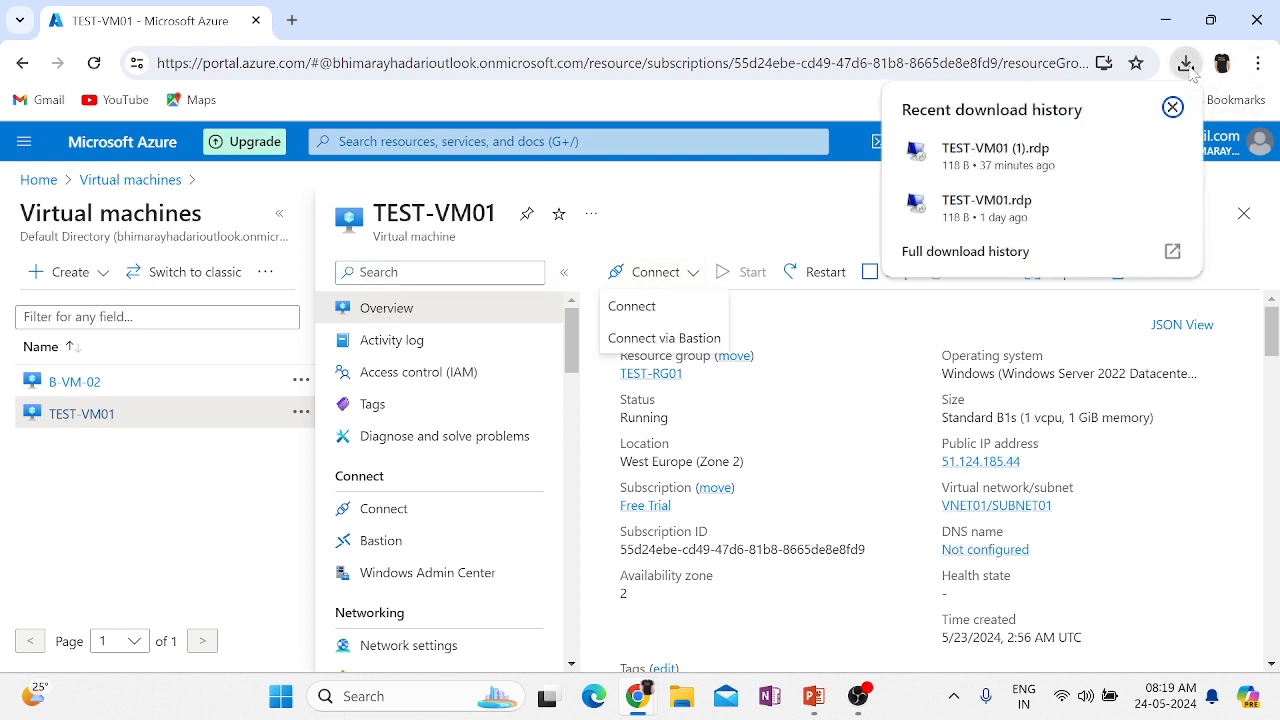
click(998, 152)
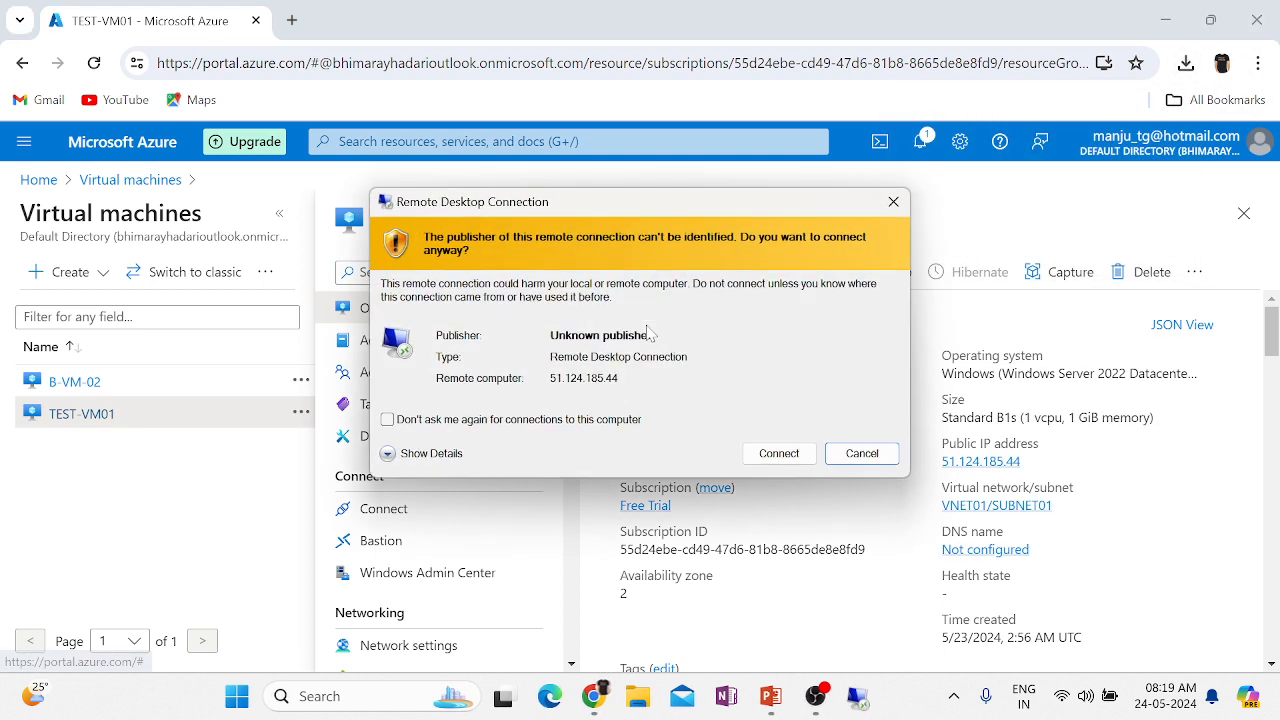
click(778, 454)
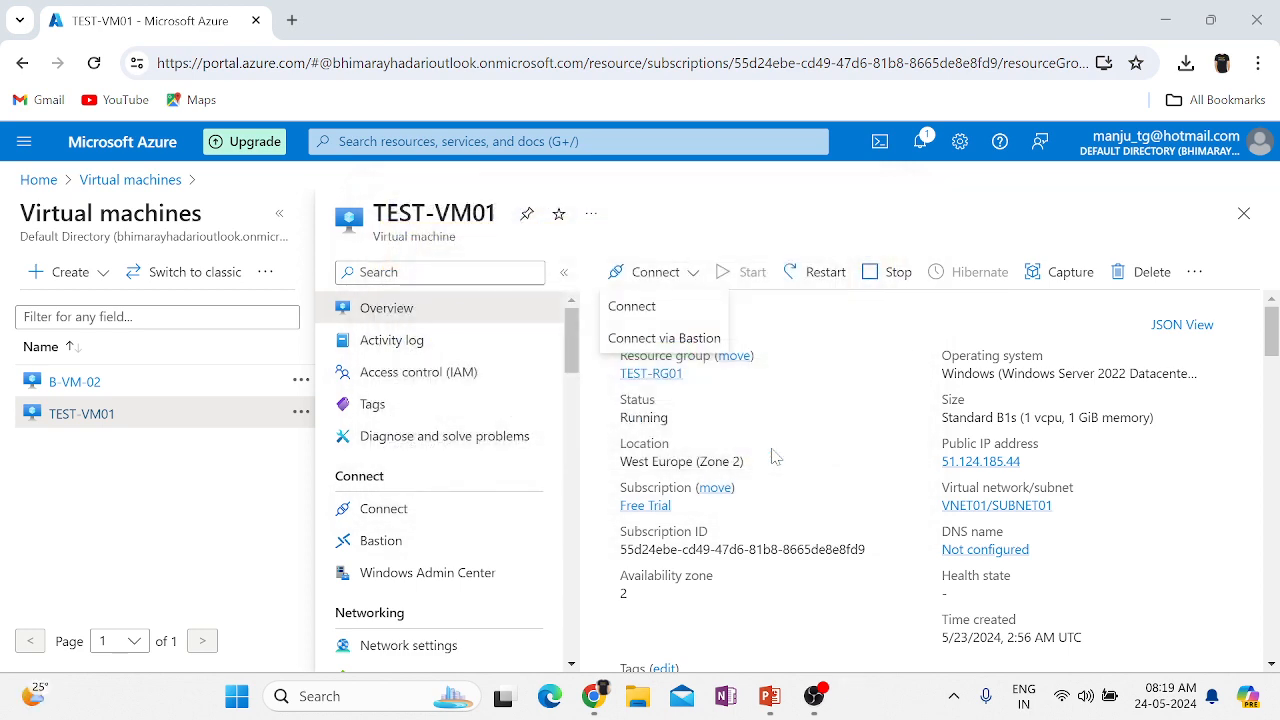
- Sign in to TEST-VM01 with the local administrator password and accept the untrusted certificate
text(•)
key(Caps_Lock)
key(BackSpace)
text(••••••••••••)
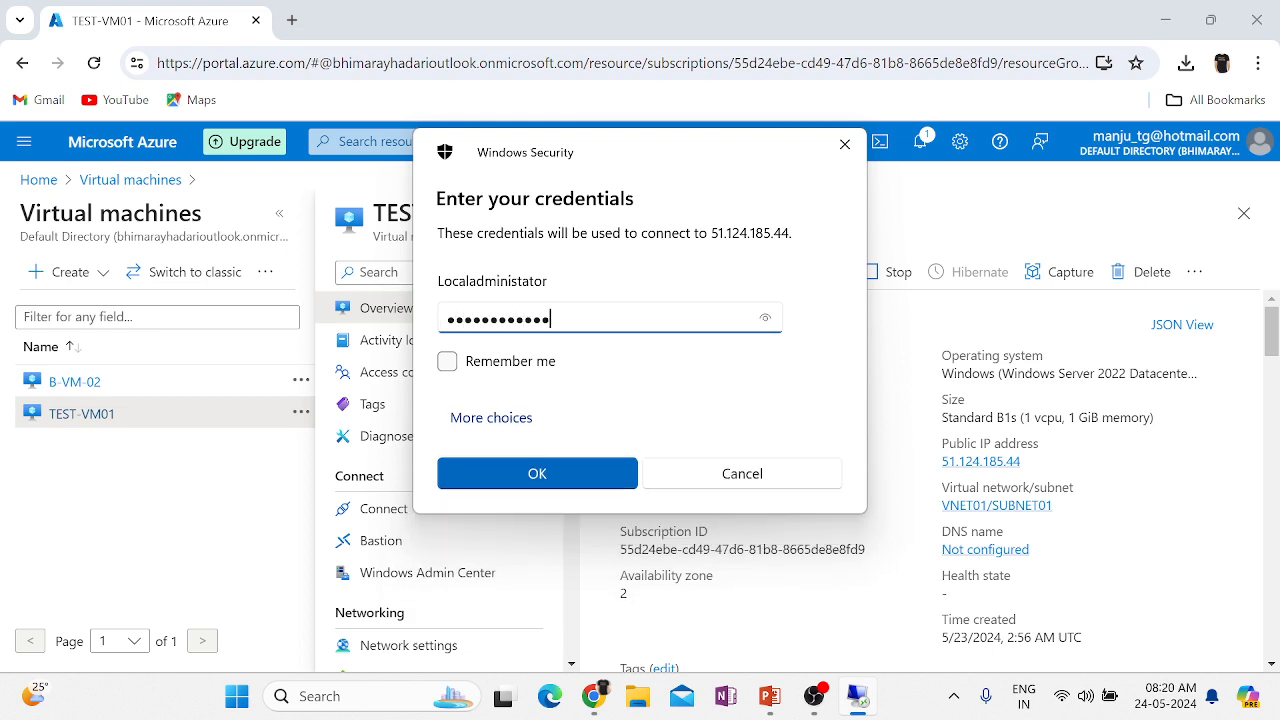
key(Return)
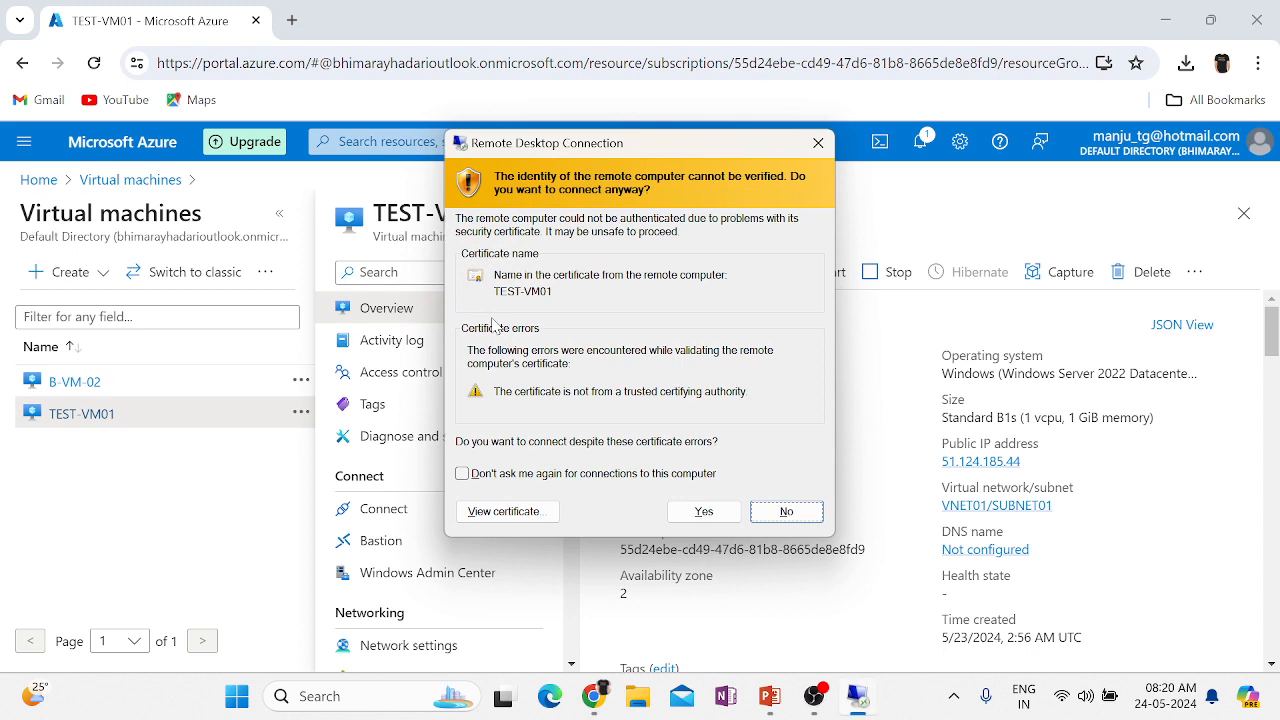
click(700, 511)
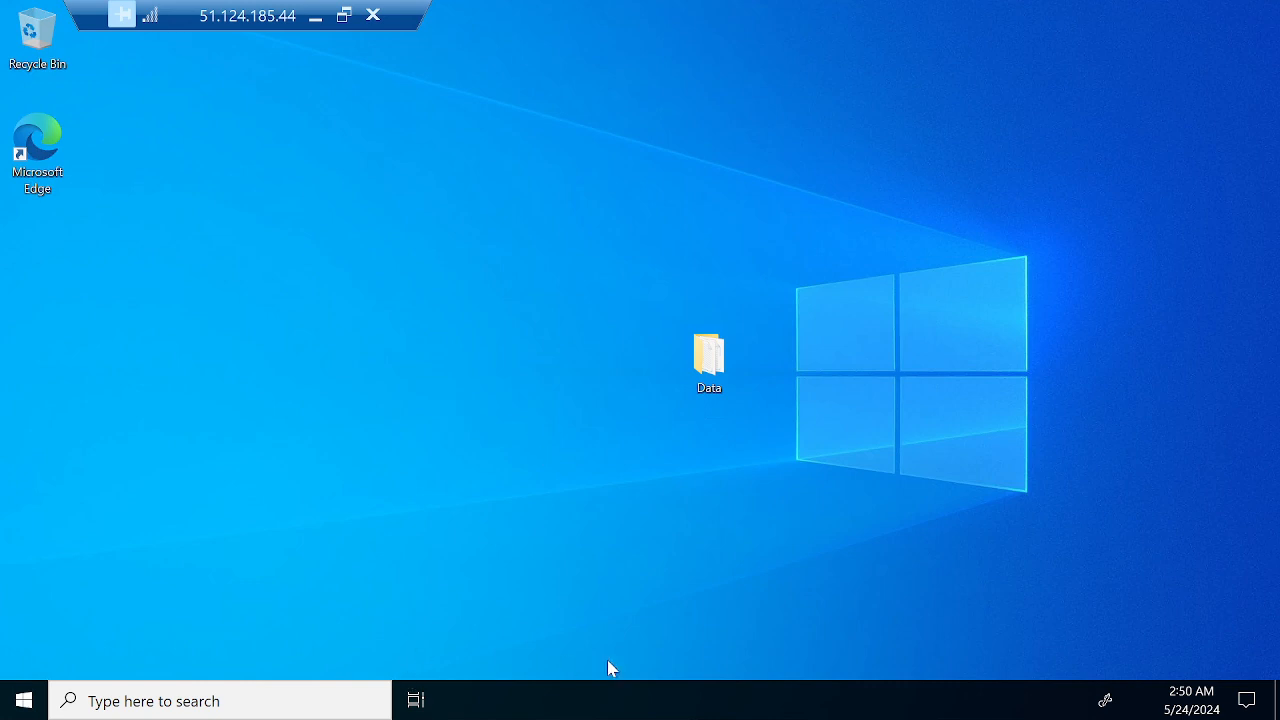
- Clear the remote desktop by dismissing the Run, Shutdown Event Tracker and Windows Admin Center prompts and minimizing Server Manager
key(super+r)
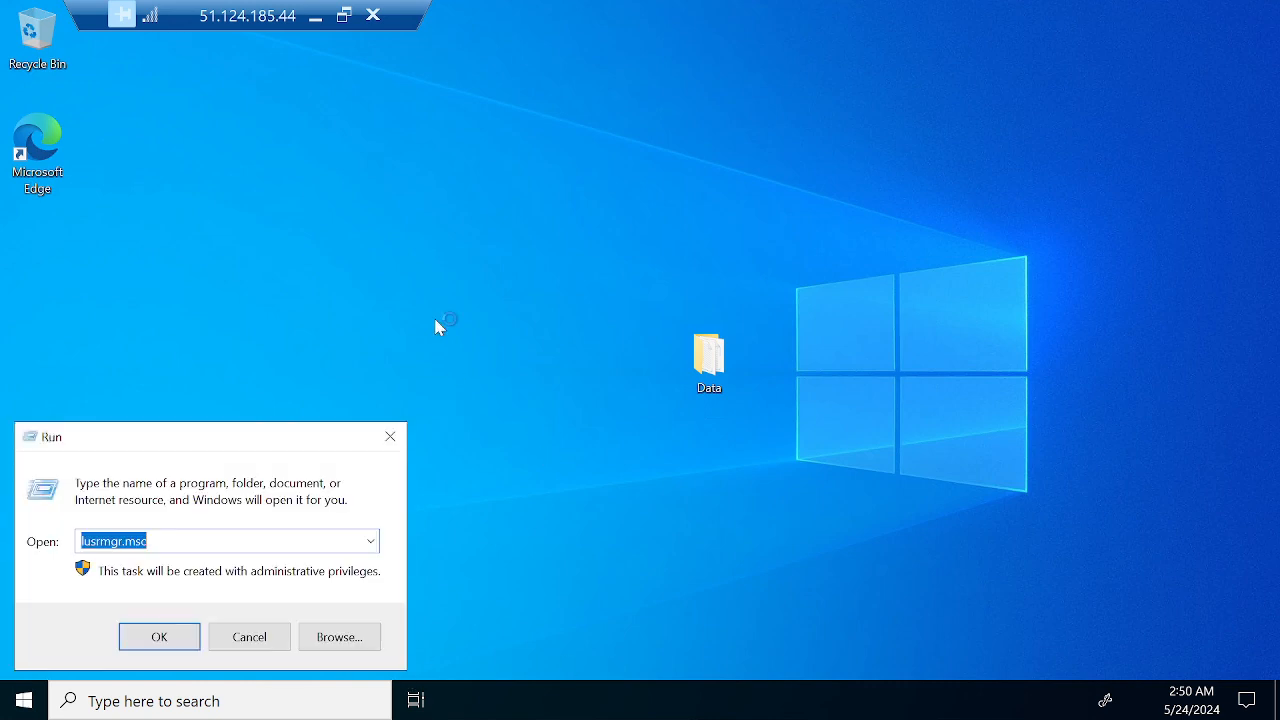
click(239, 641)
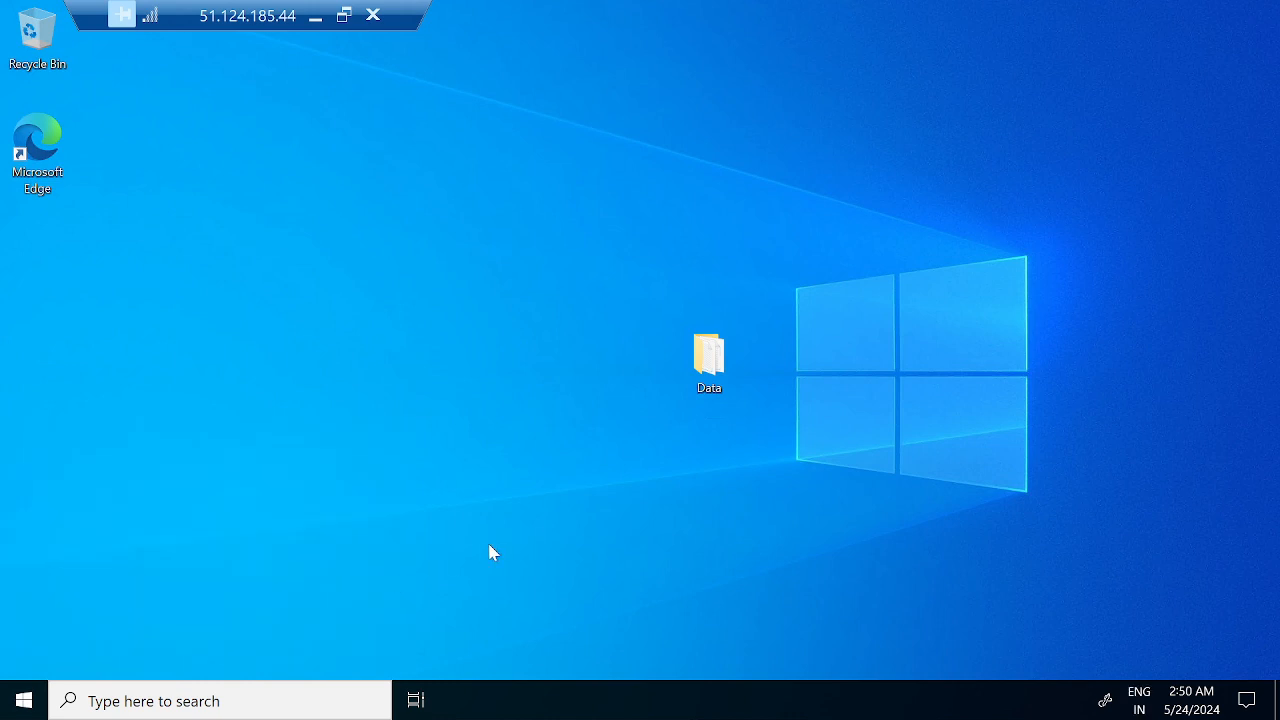
double_click(708, 376)
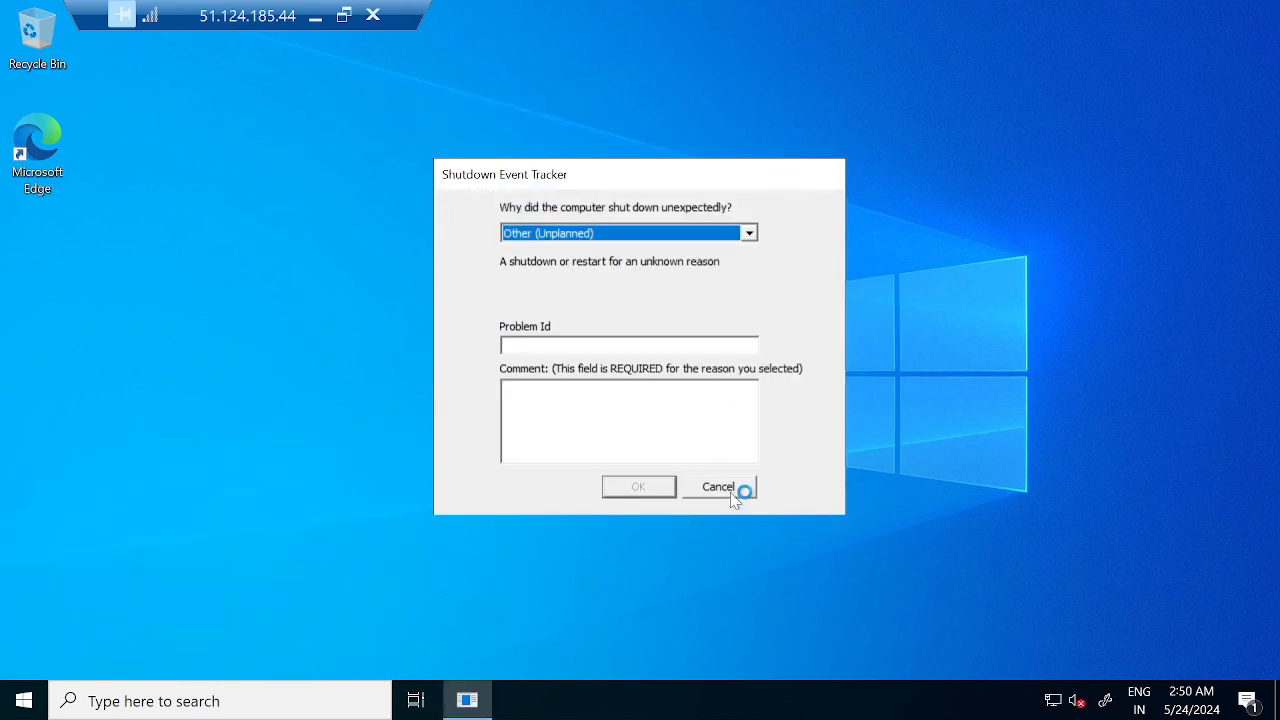
click(733, 495)
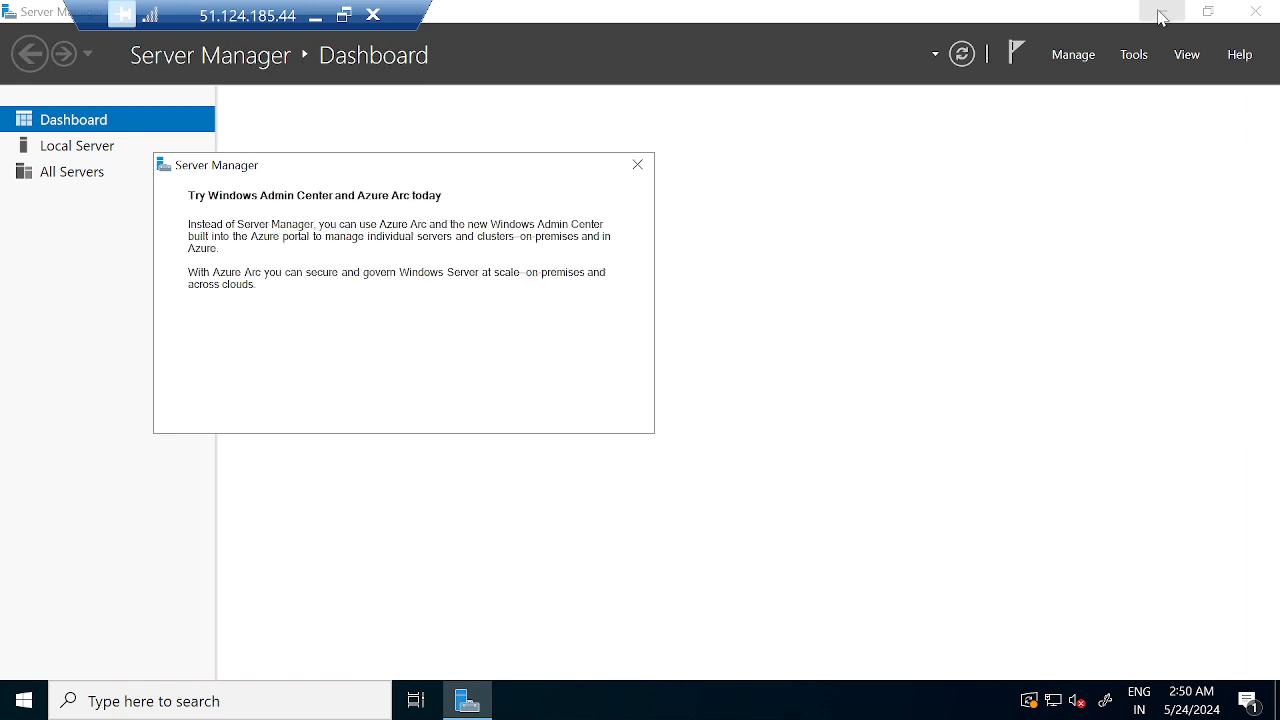
click(638, 168)
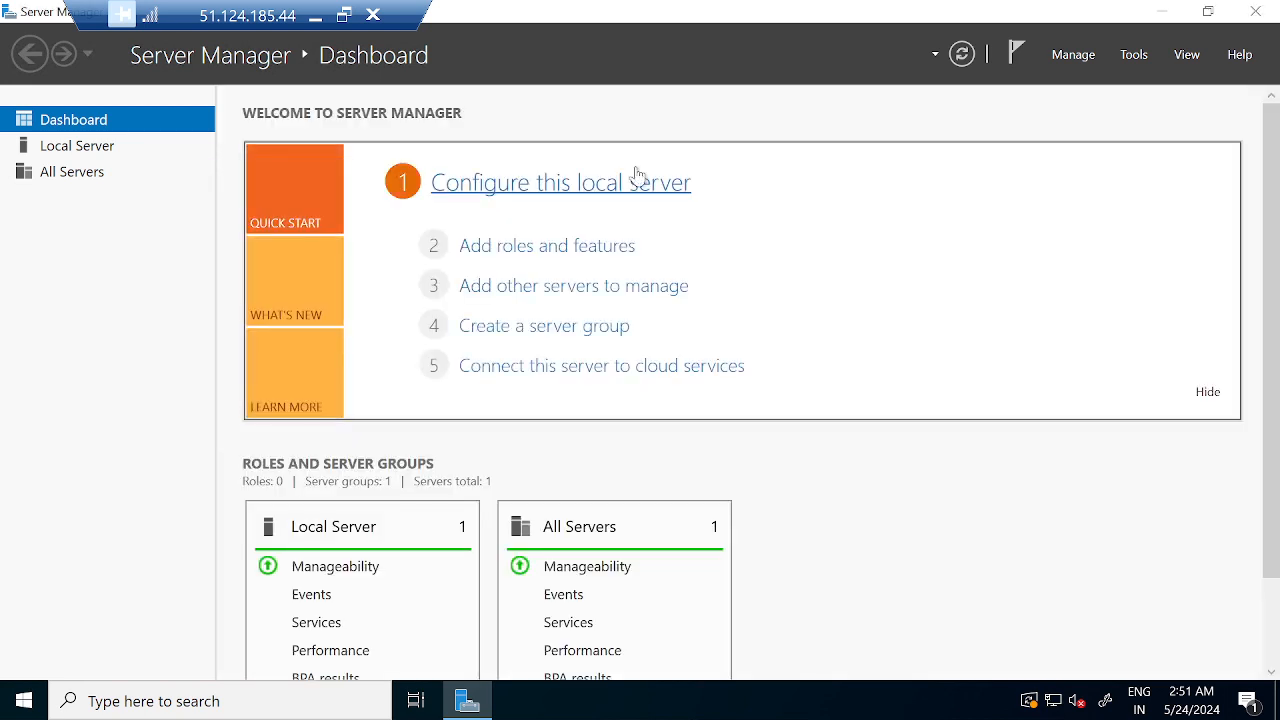
click(1161, 12)
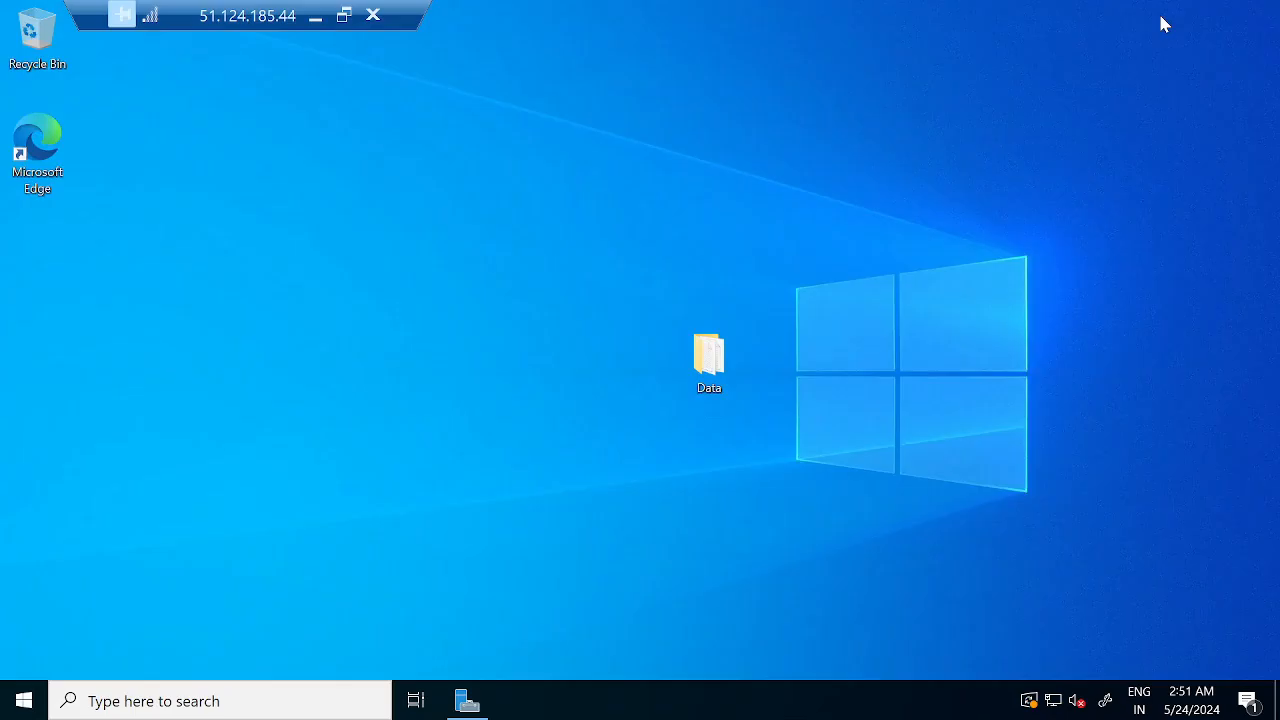
- Open the desktop's Data folder and switch to This PC in a maximized window to examine the available drives
click(720, 345)
key(Return)
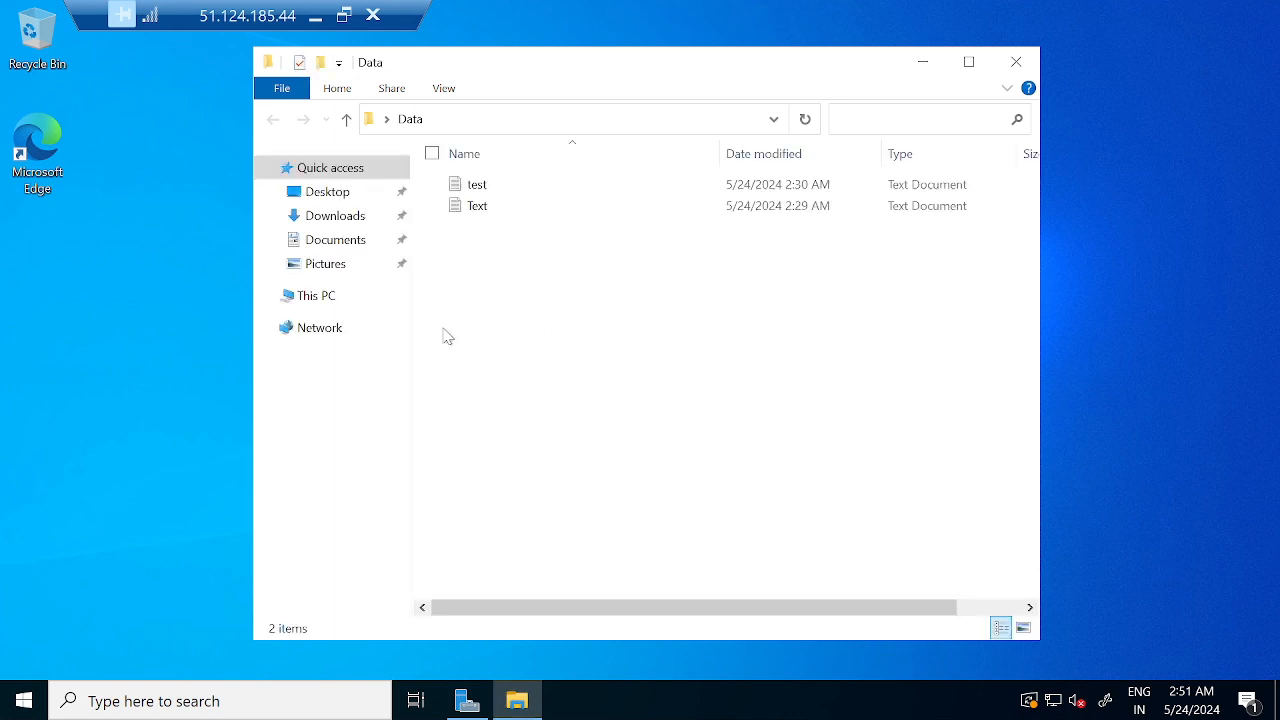
click(305, 300)
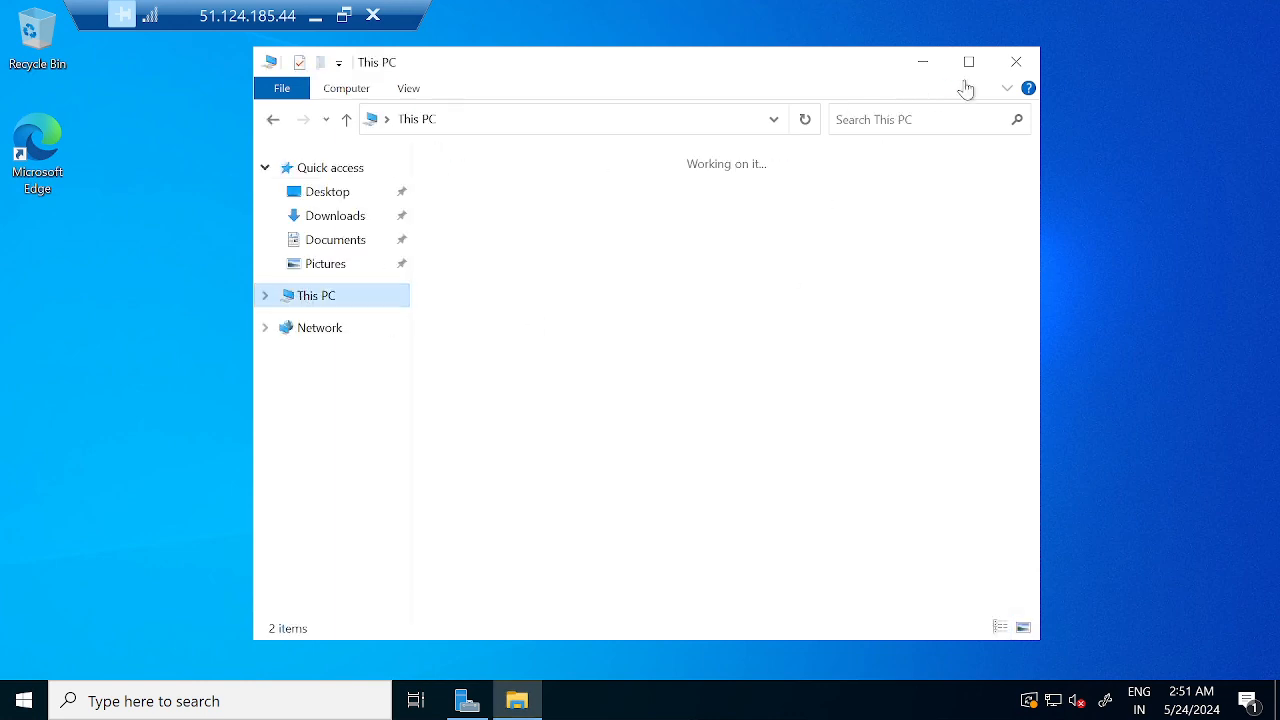
click(968, 64)
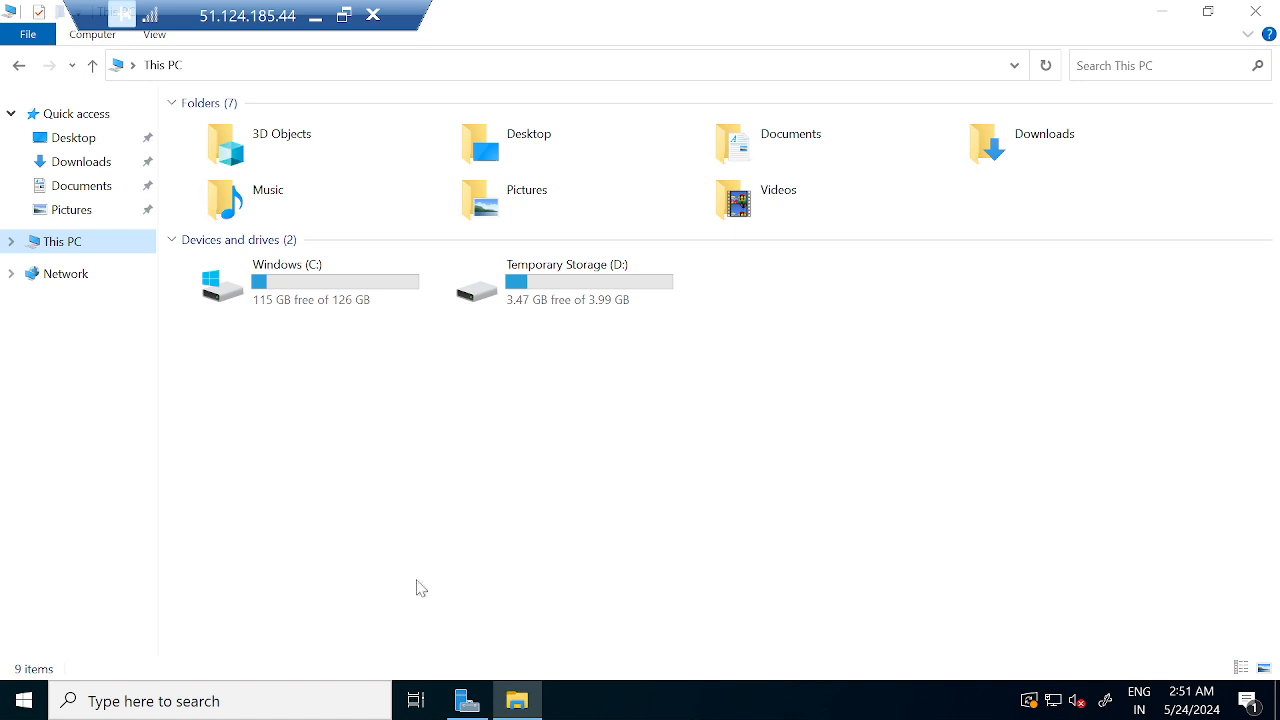
click(573, 303)
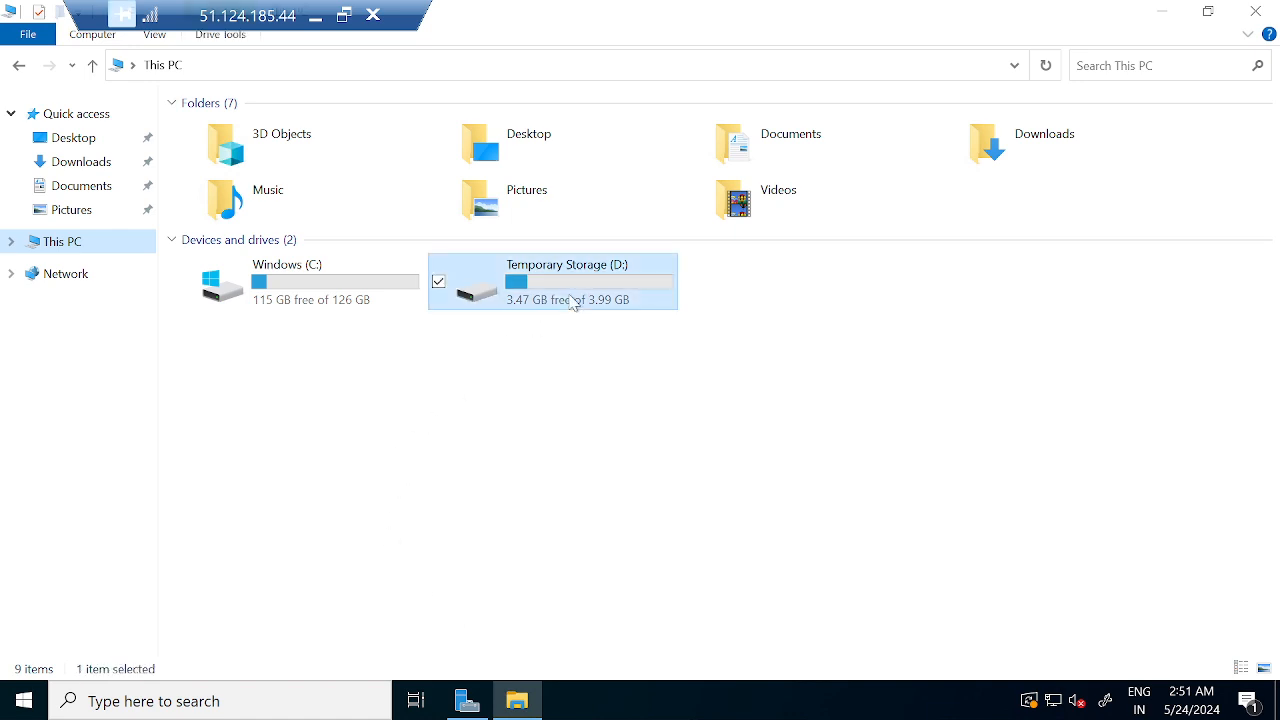
click(714, 495)
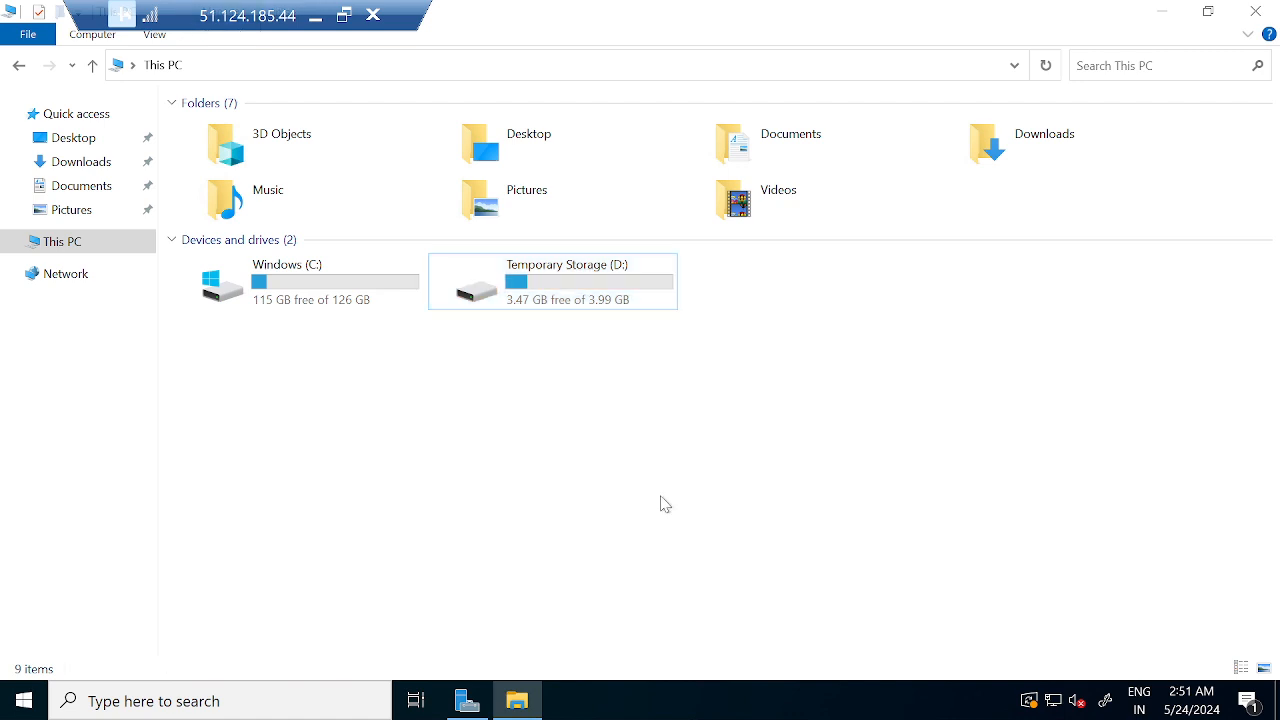
- Run diskmgmt.msc and initialize Disk 2 with the GPT partition style
key(super+r)
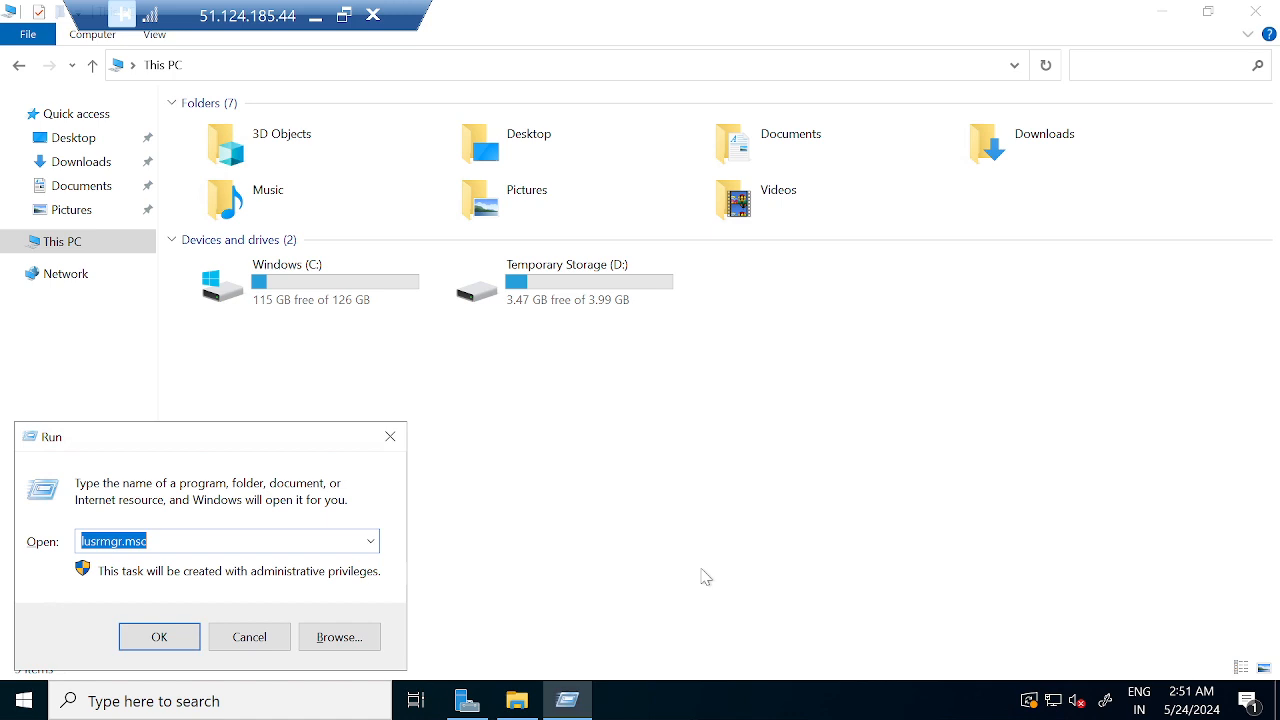
text(diskmgmt.msc)
key(Return)
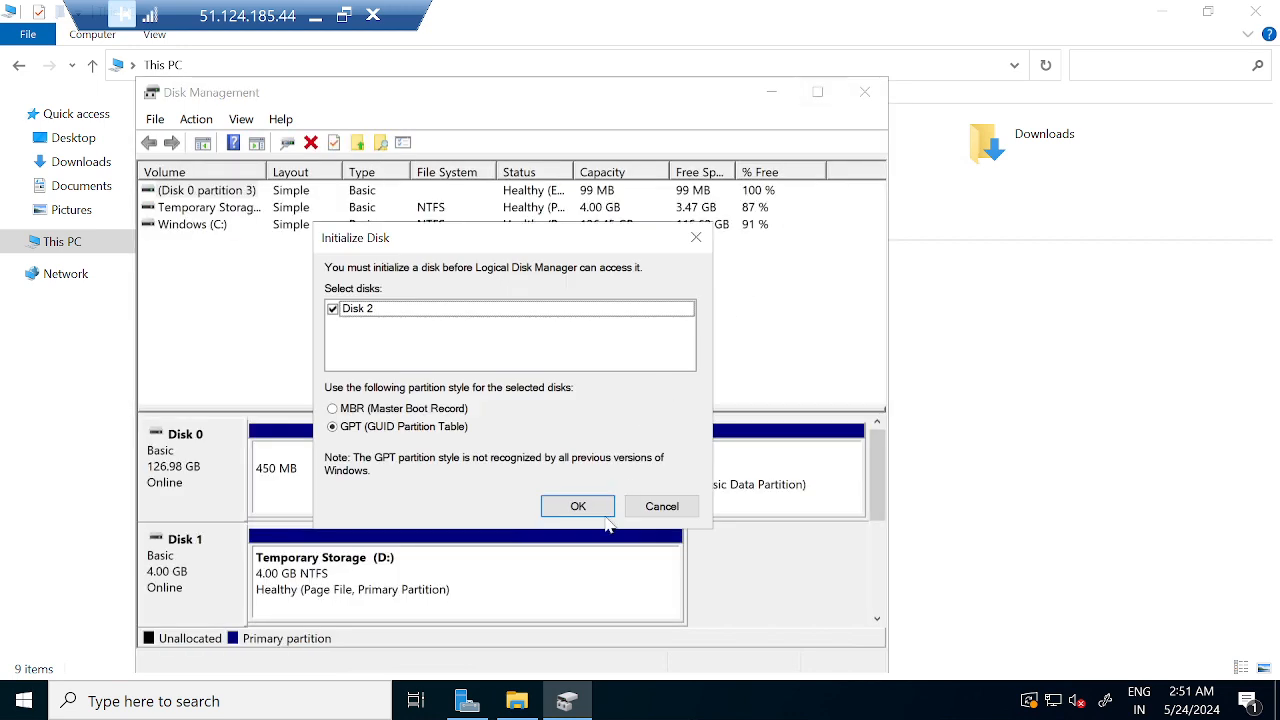
click(578, 506)
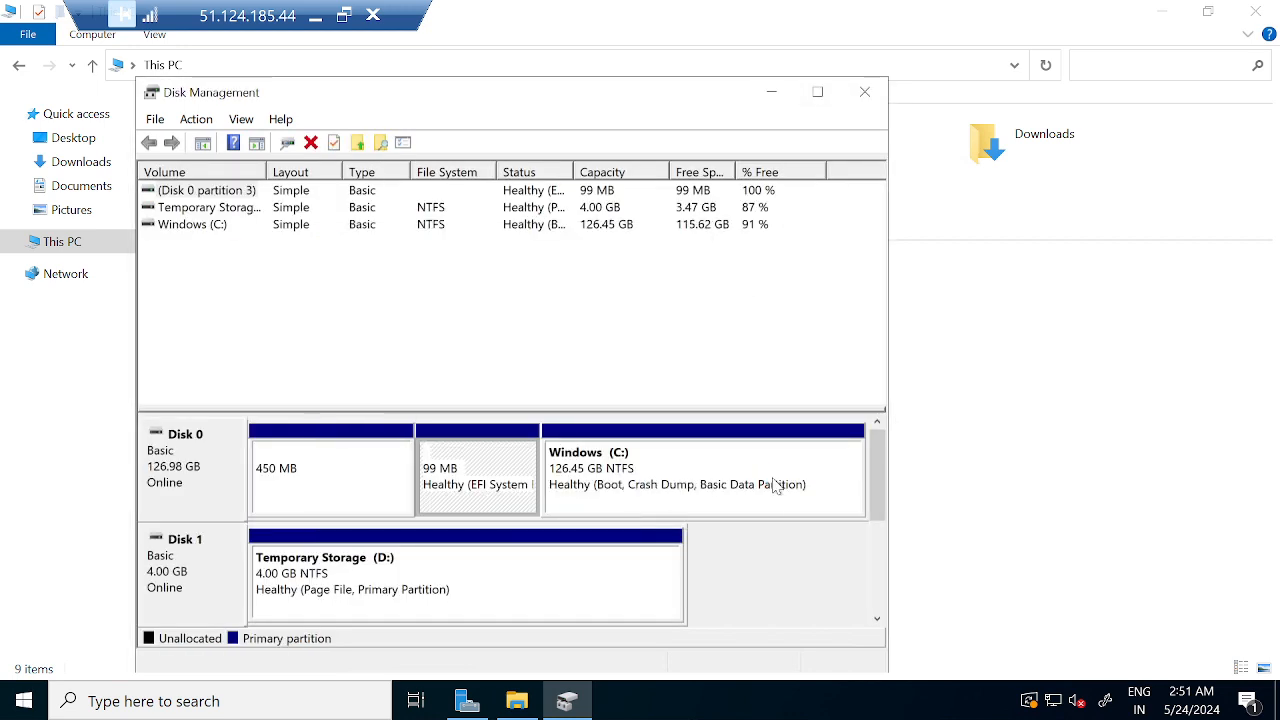
- Create a 131054 MB simple NTFS volume on Disk 2 with drive letter E, label New Volume and quick format
click(819, 94)
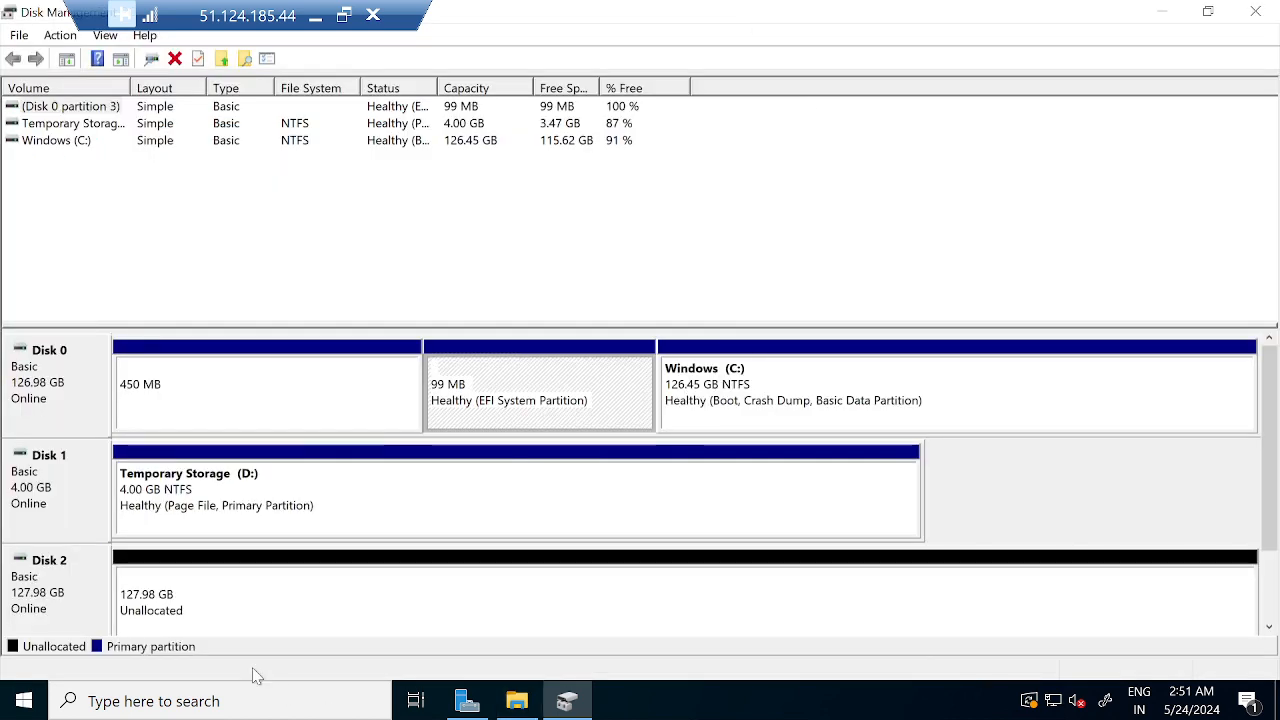
click(239, 623)
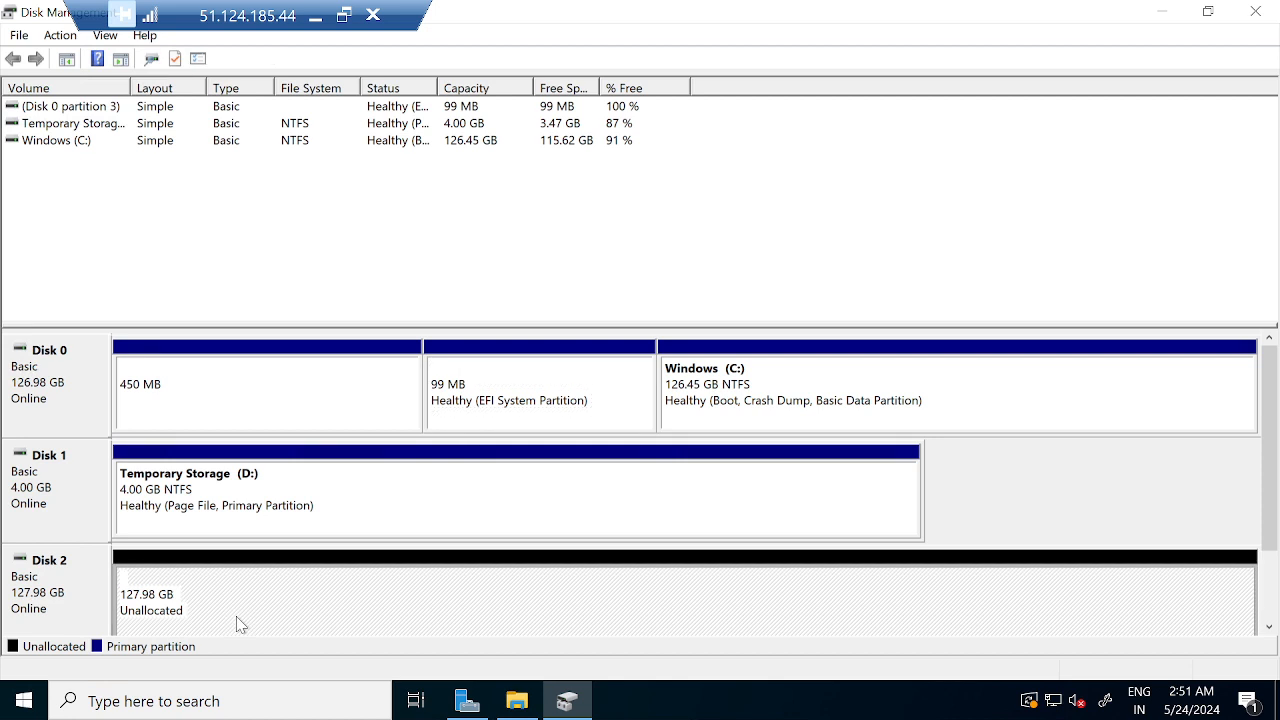
right_click(236, 616)
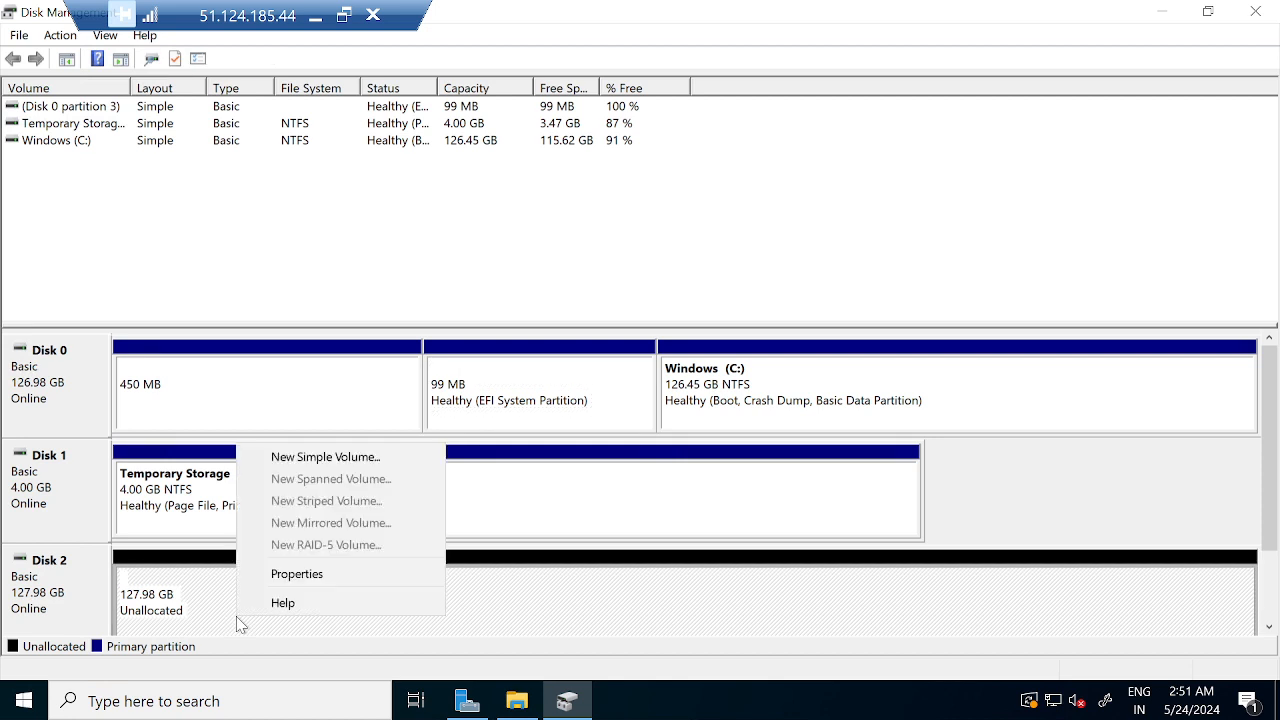
click(340, 460)
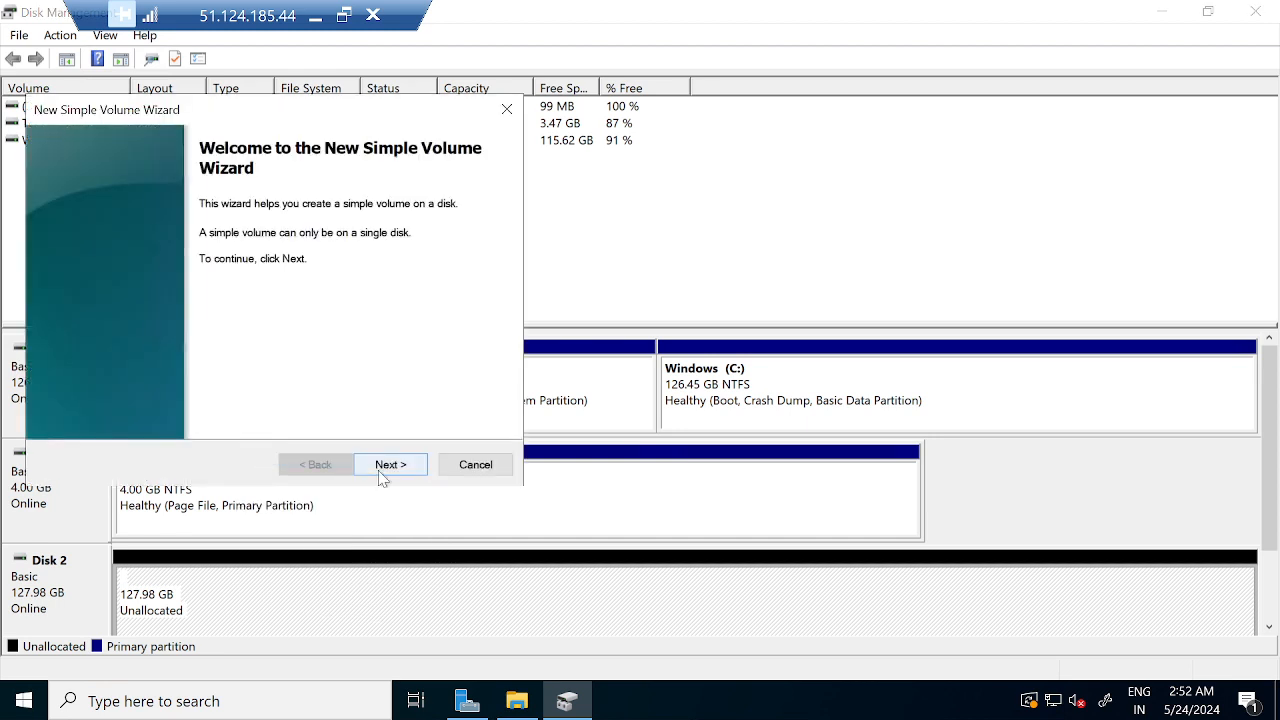
click(384, 466)
click(384, 466)
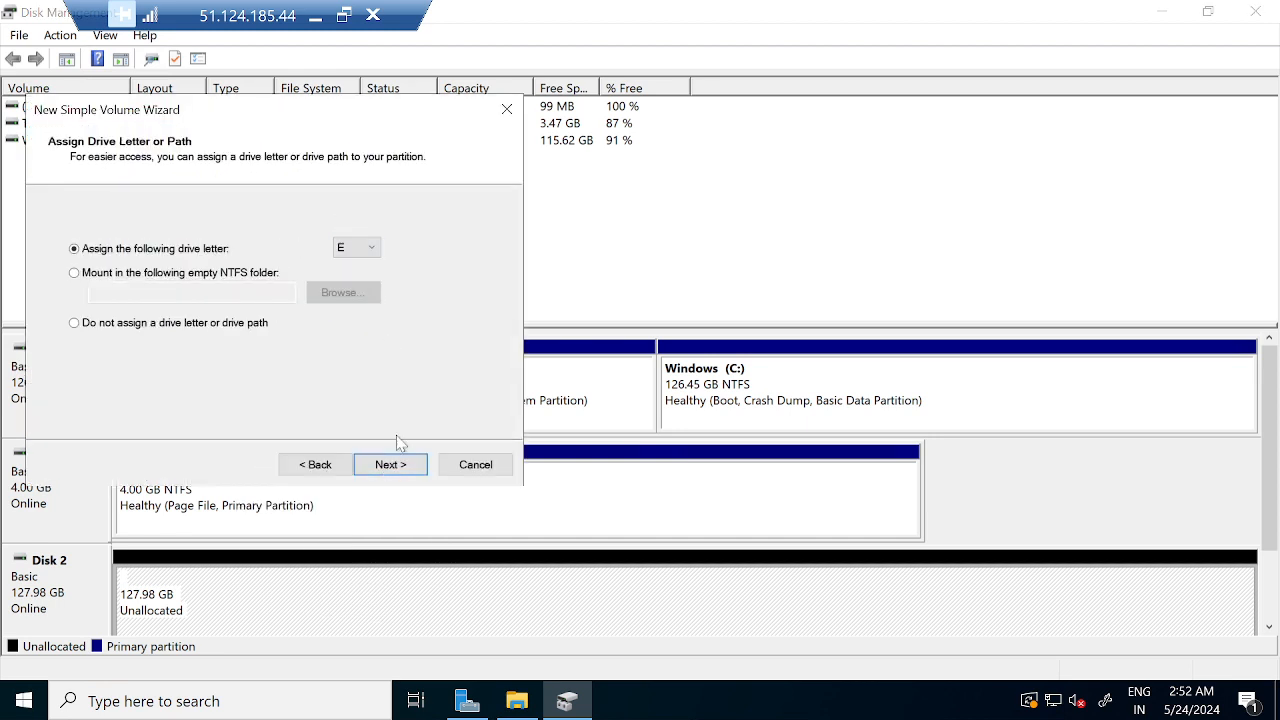
click(390, 464)
click(390, 464)
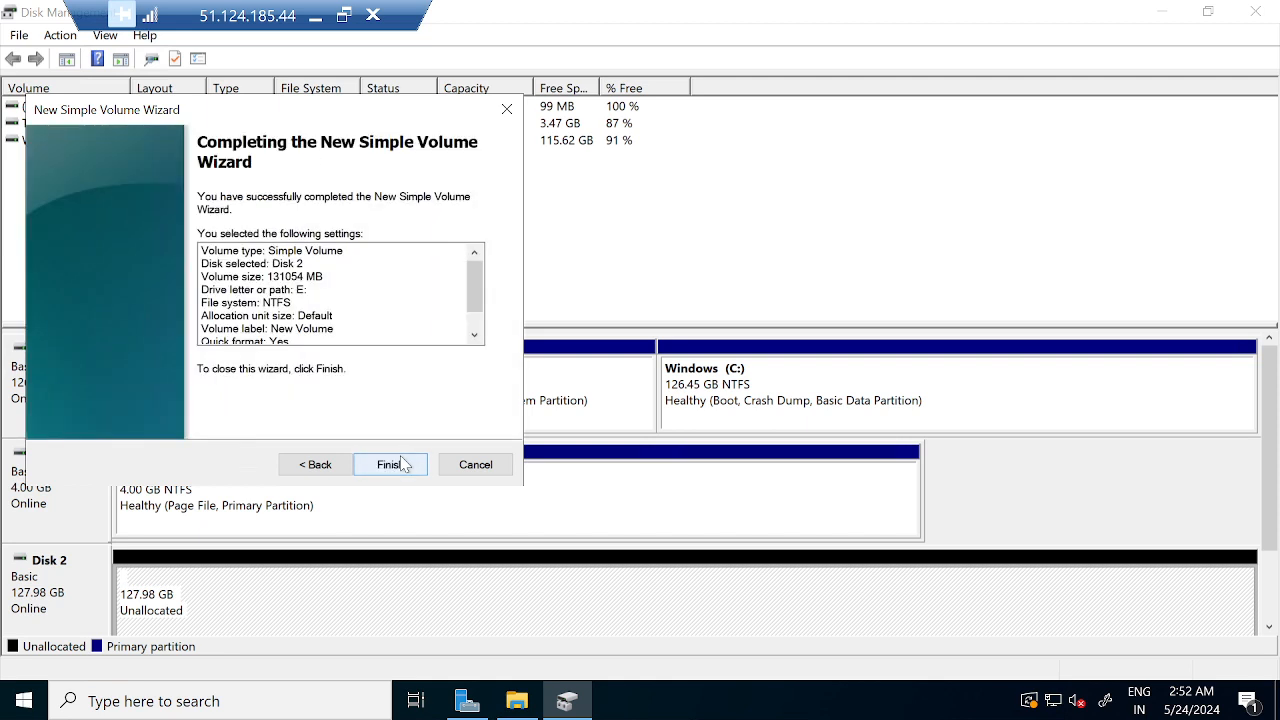
click(400, 464)
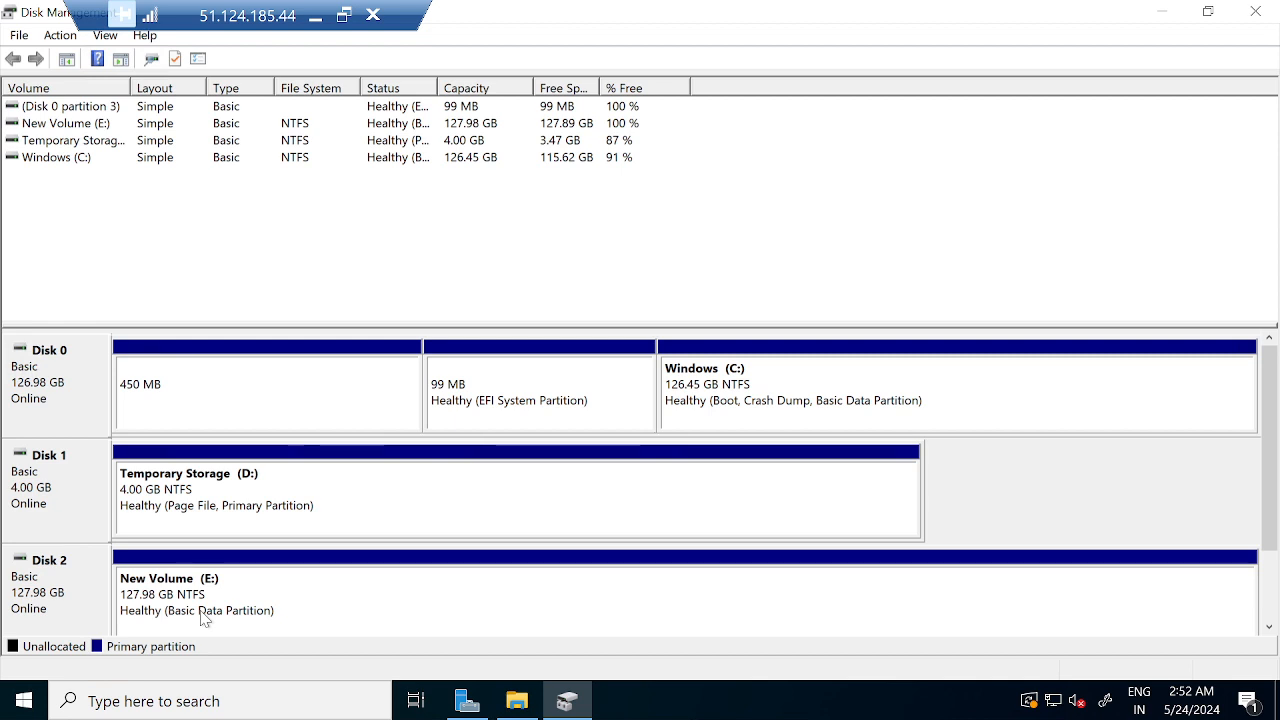
- Close Disk Management and rename the New Volume (E:) drive as Data Disk E
click(1256, 11)
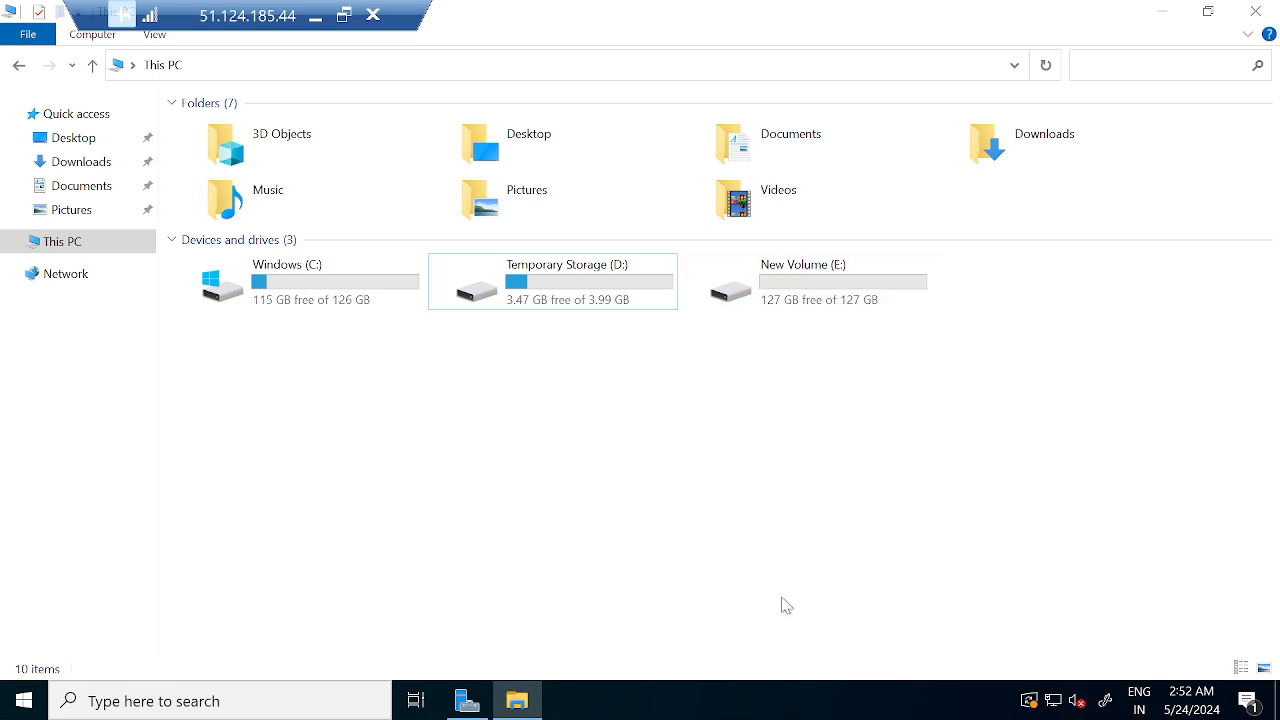
right_click(881, 289)
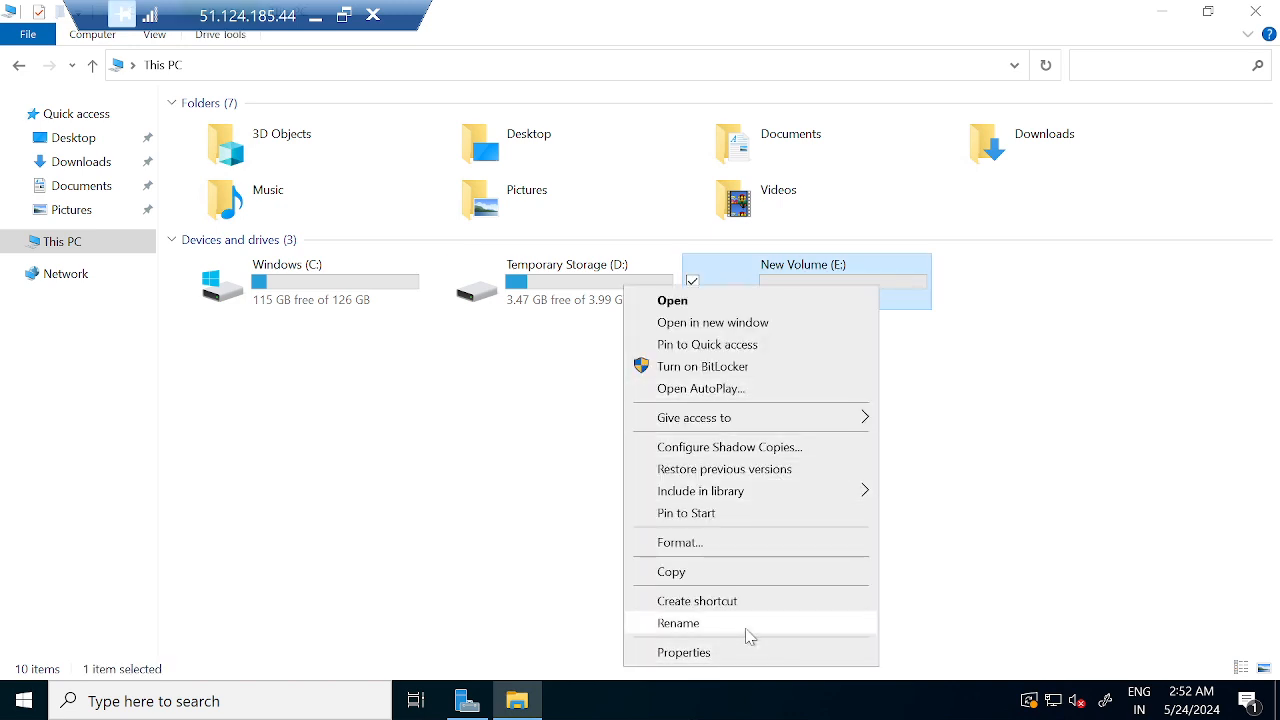
click(746, 630)
text(Data Disk E (E:)
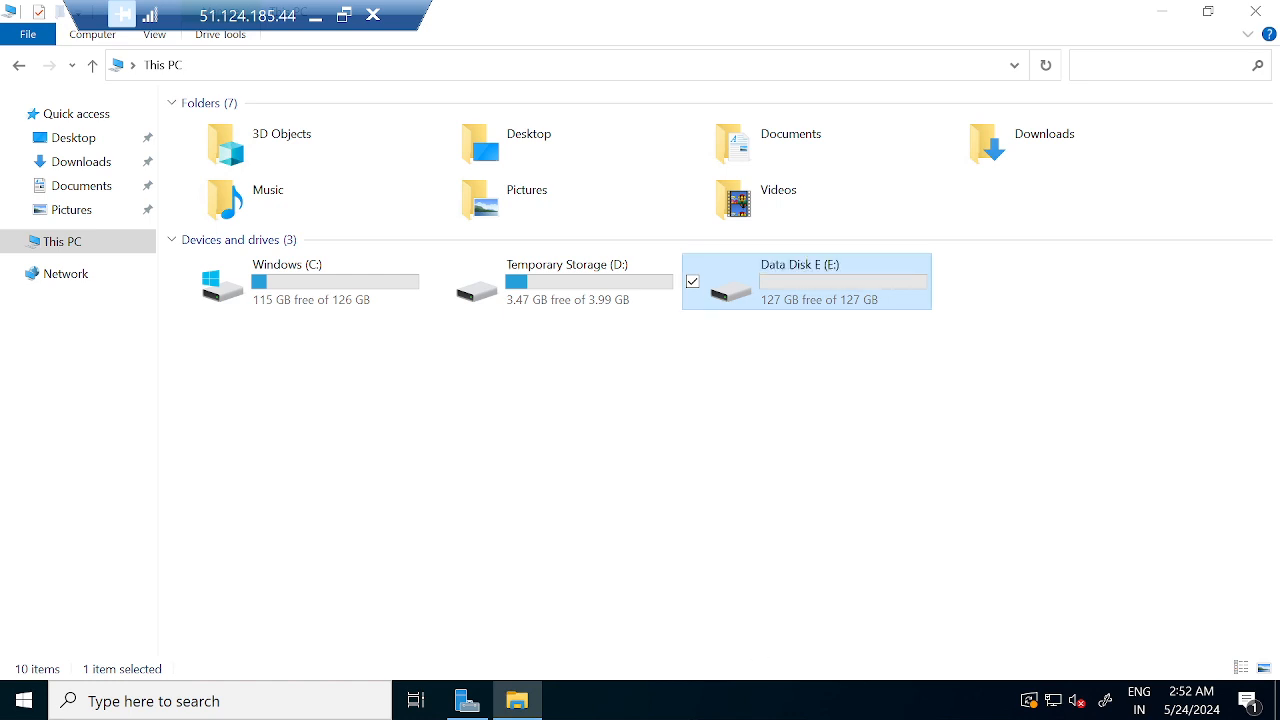
- Open the Data Disk E (E:) drive and create a compressed (zipped) folder in it with the default name
double_click(820, 296)
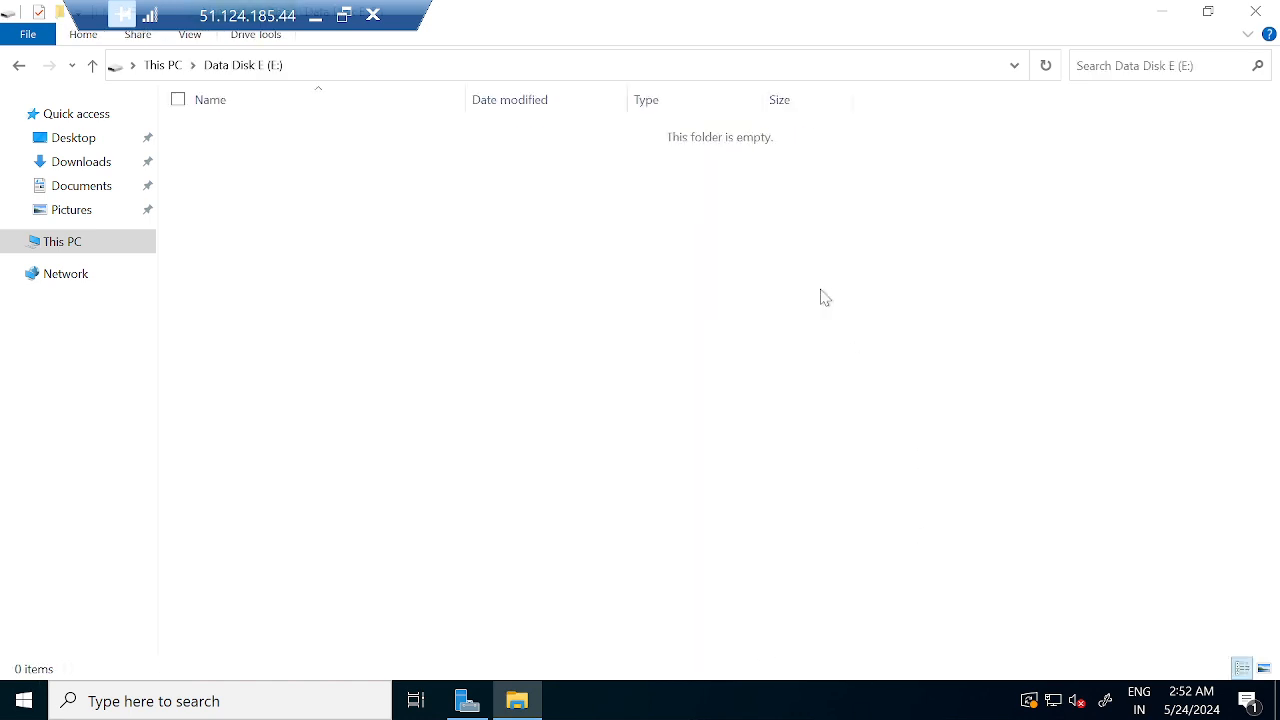
right_click(585, 378)
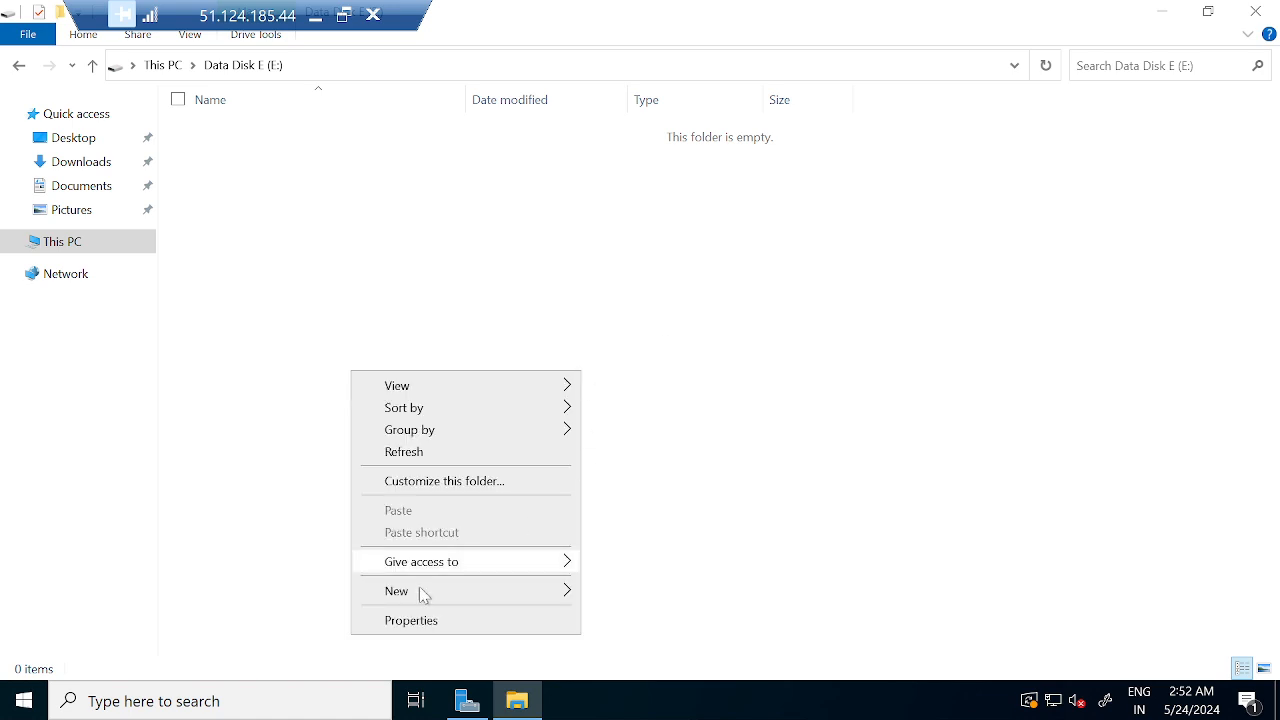
mouse_move(533, 595)
click(640, 591)
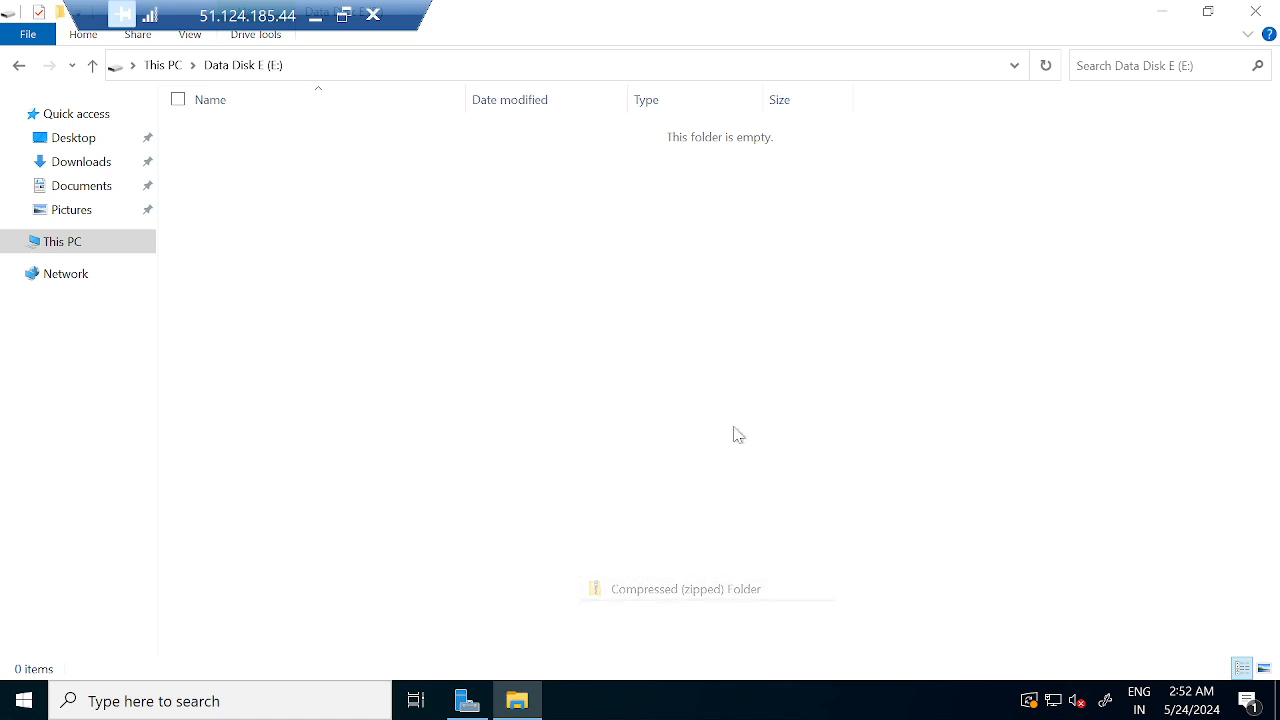
- Create a text document with the default name on Data Disk E, enter "test disk" in it, and save and close it
right_click(734, 434)
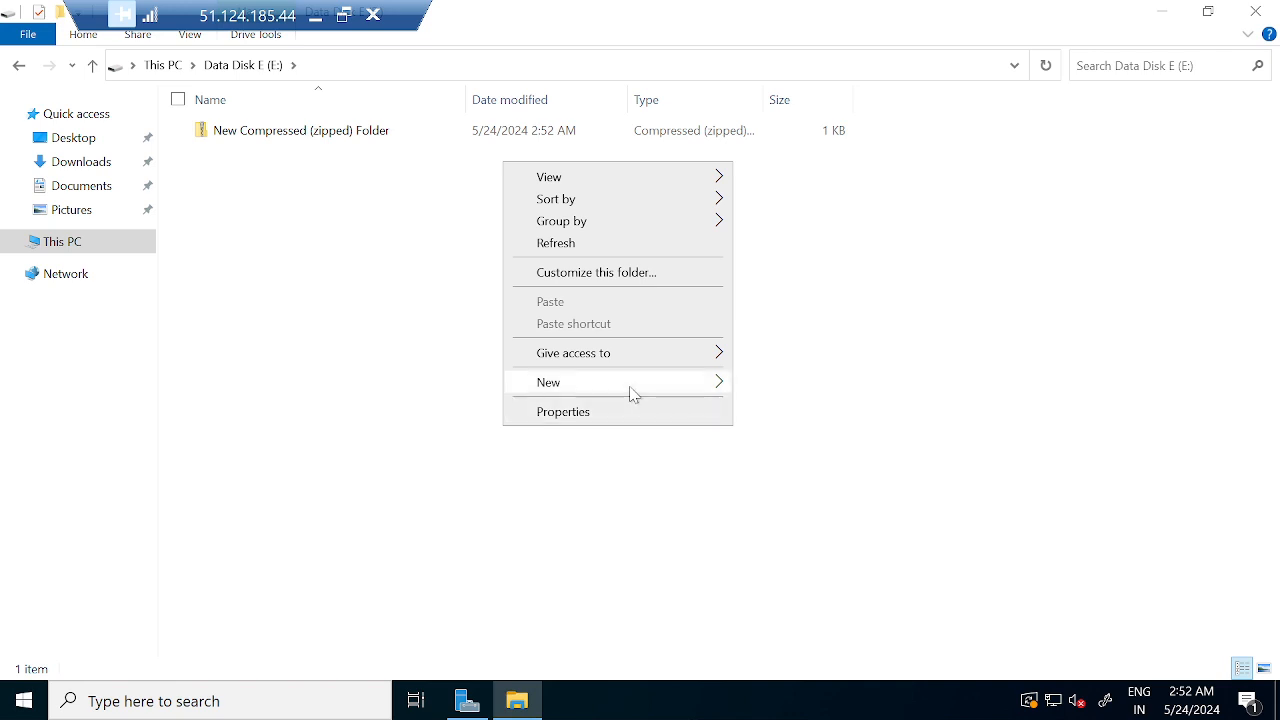
mouse_move(631, 390)
click(789, 481)
key(Return)
key(Return)
text(ets)
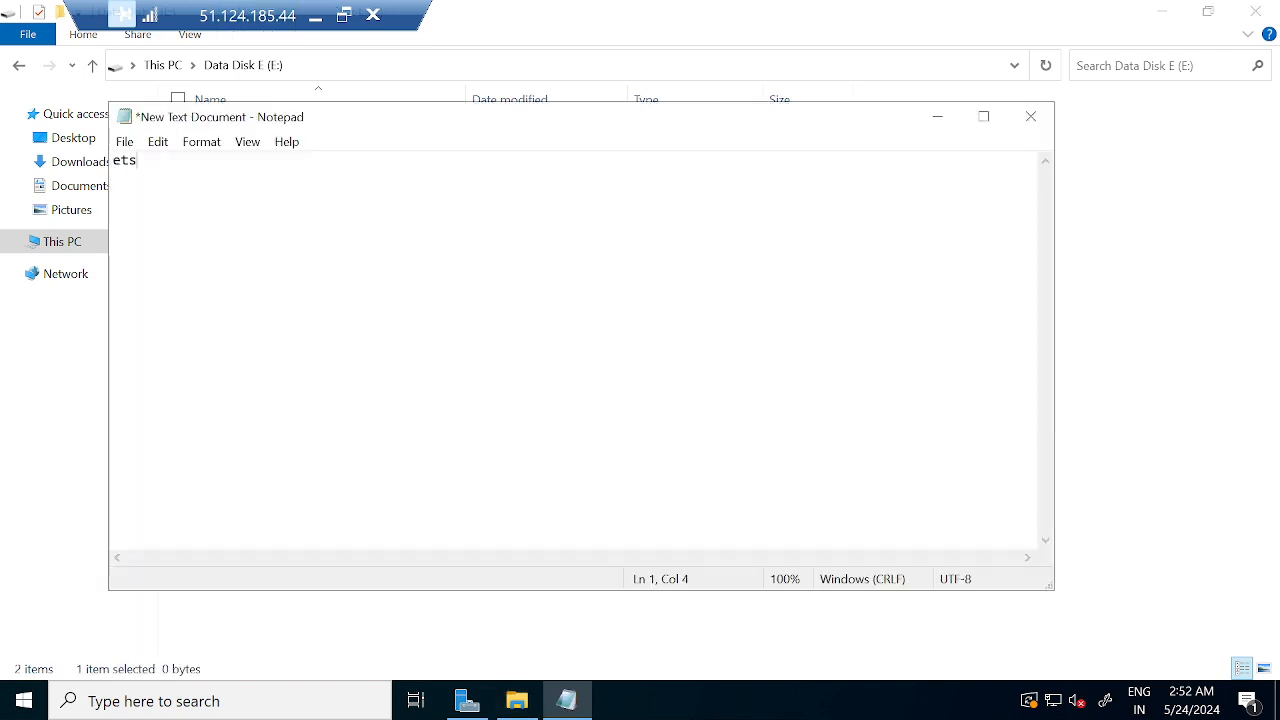
key(BackSpace)
key(BackSpace)
key(BackSpace)
text(test disk)
click(1030, 116)
click(601, 367)
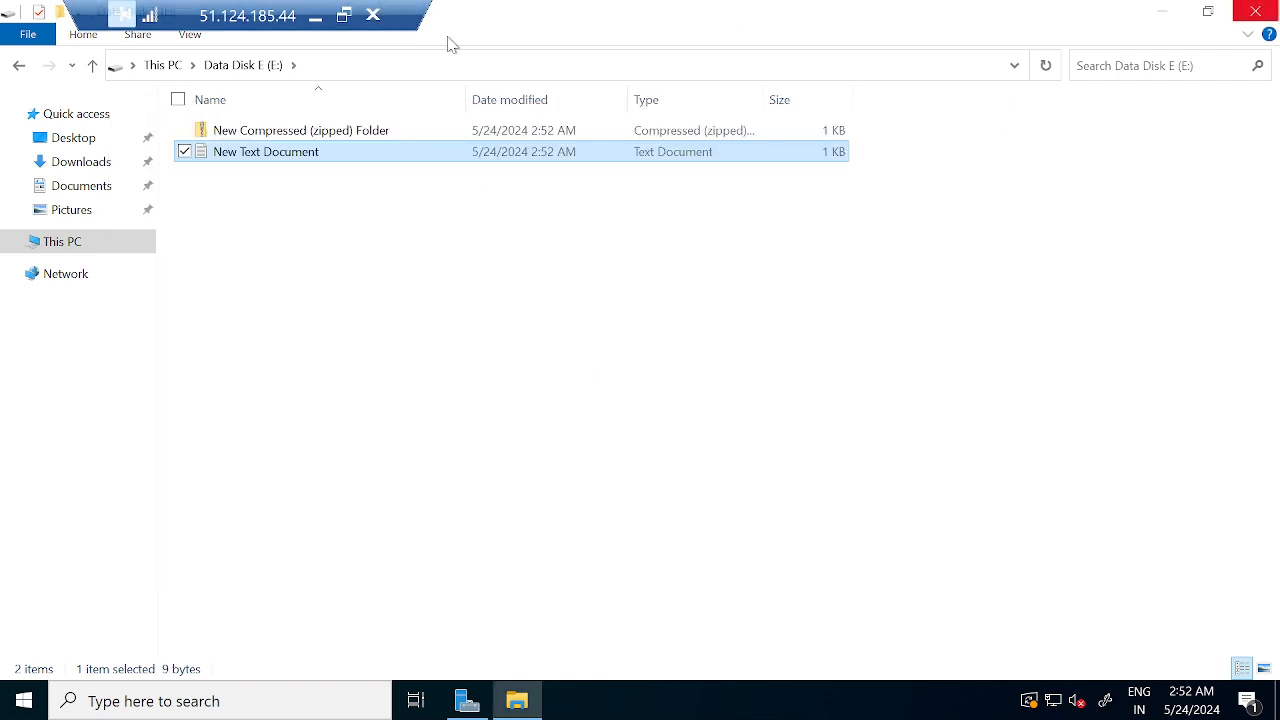
- Switch to the Azure portal, filter TEST-VM01's settings by "disk" and open its Disks page
click(315, 16)
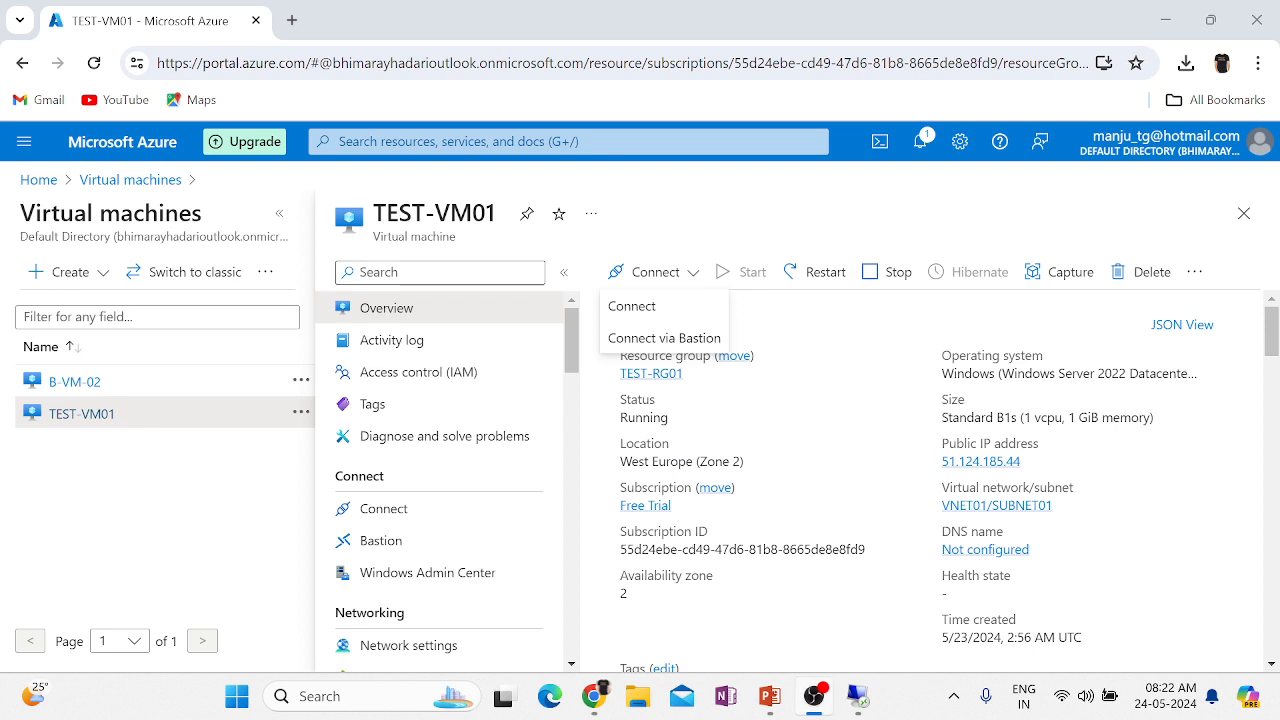
click(831, 448)
scroll(435, 572, down, 3)
click(420, 272)
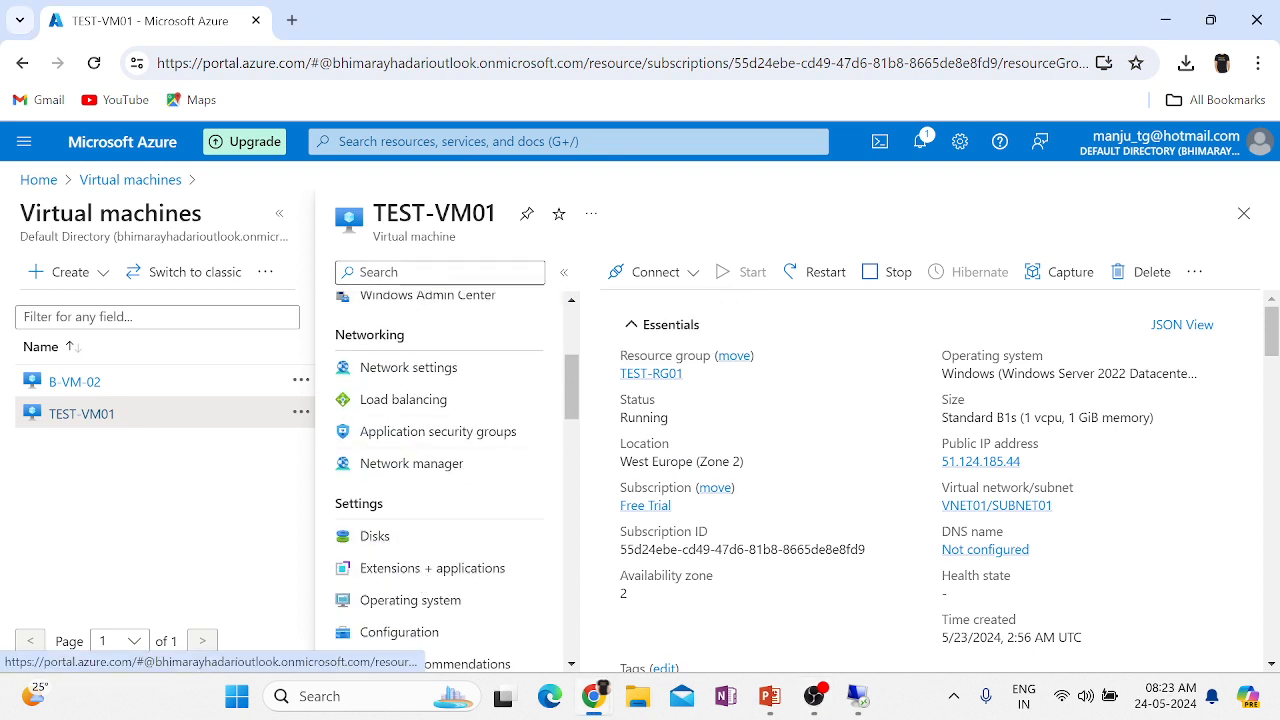
text(disk)
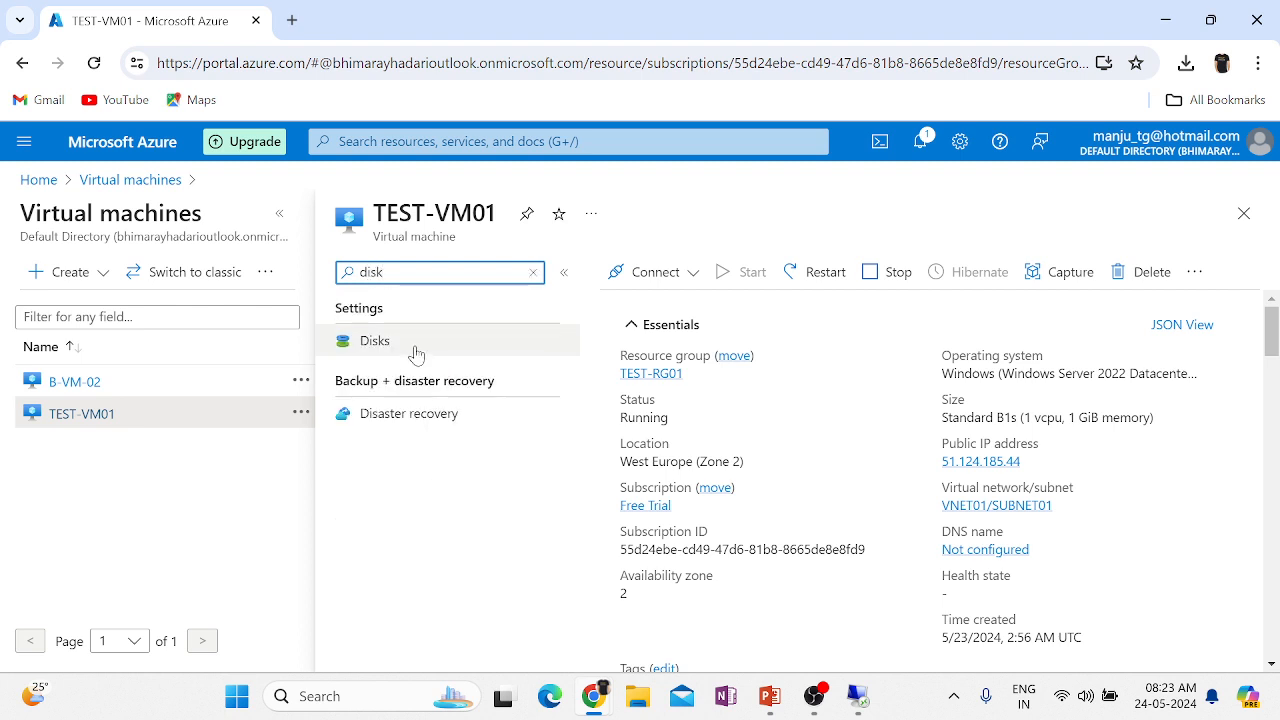
click(410, 341)
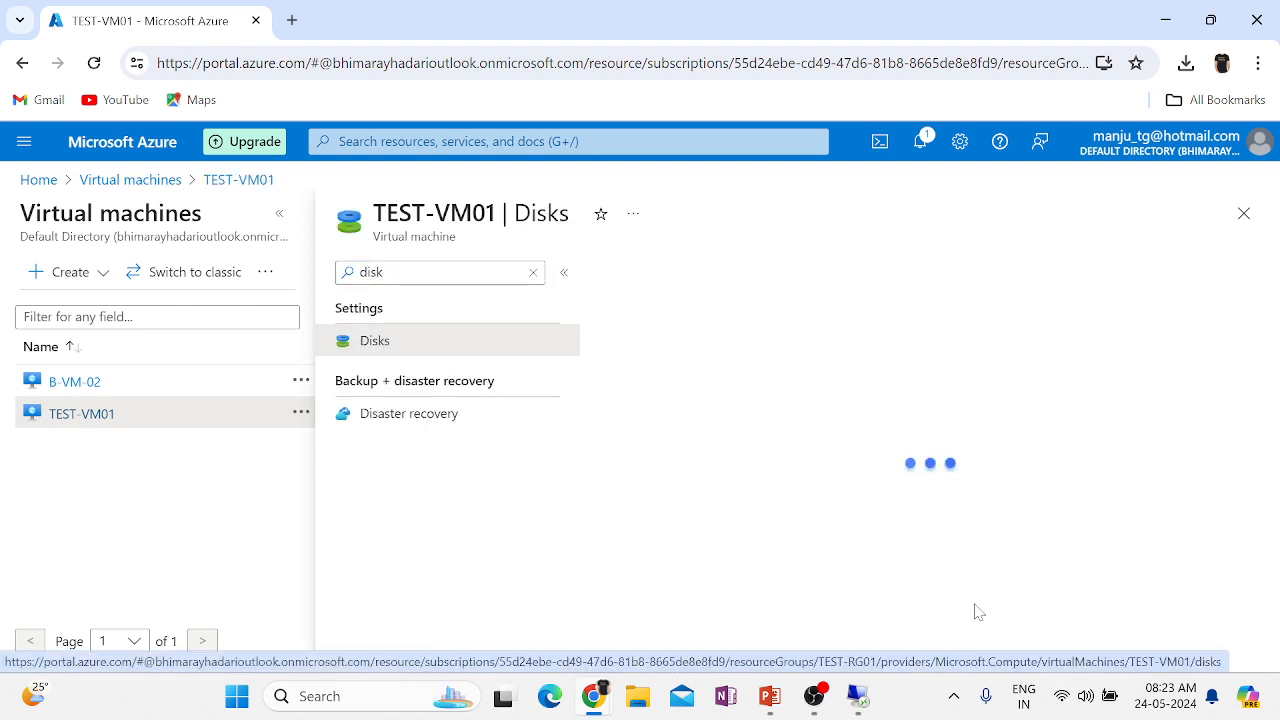
- Open the data disk TEST-VM01-DATADISK01 and save its size as 256 GiB (S15) under Size + performance
scroll(893, 503, down, 3)
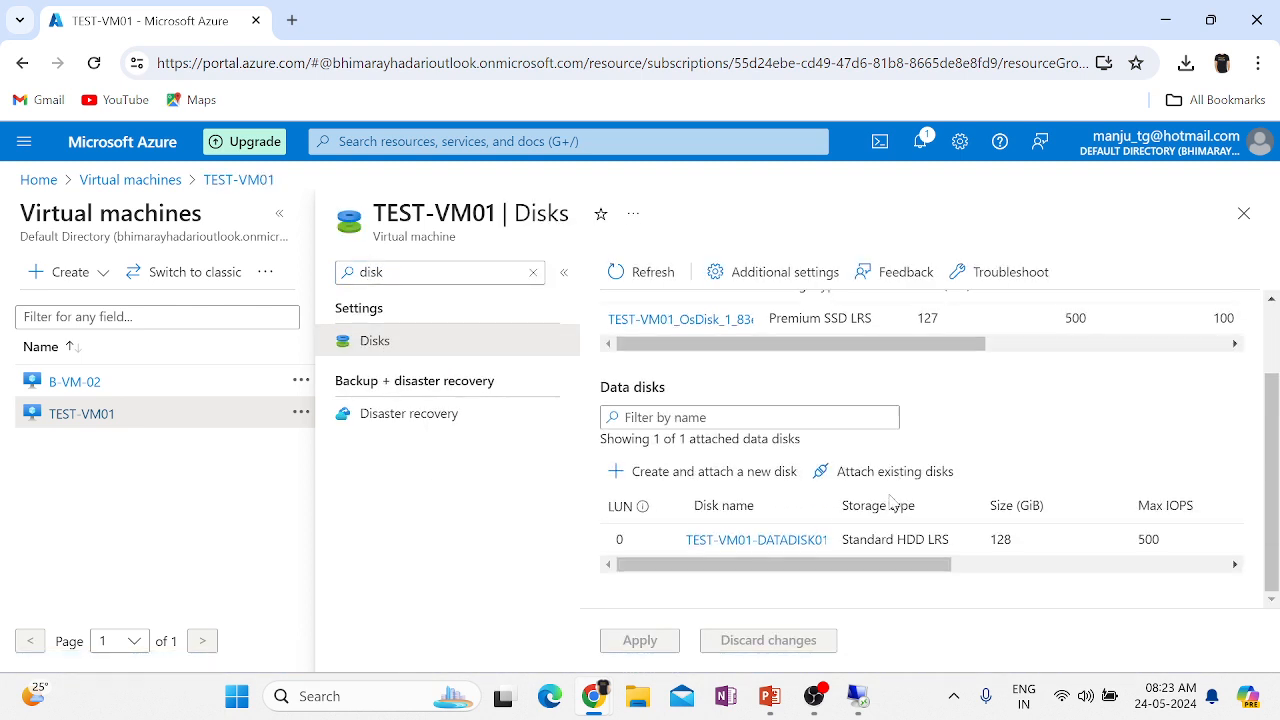
click(704, 545)
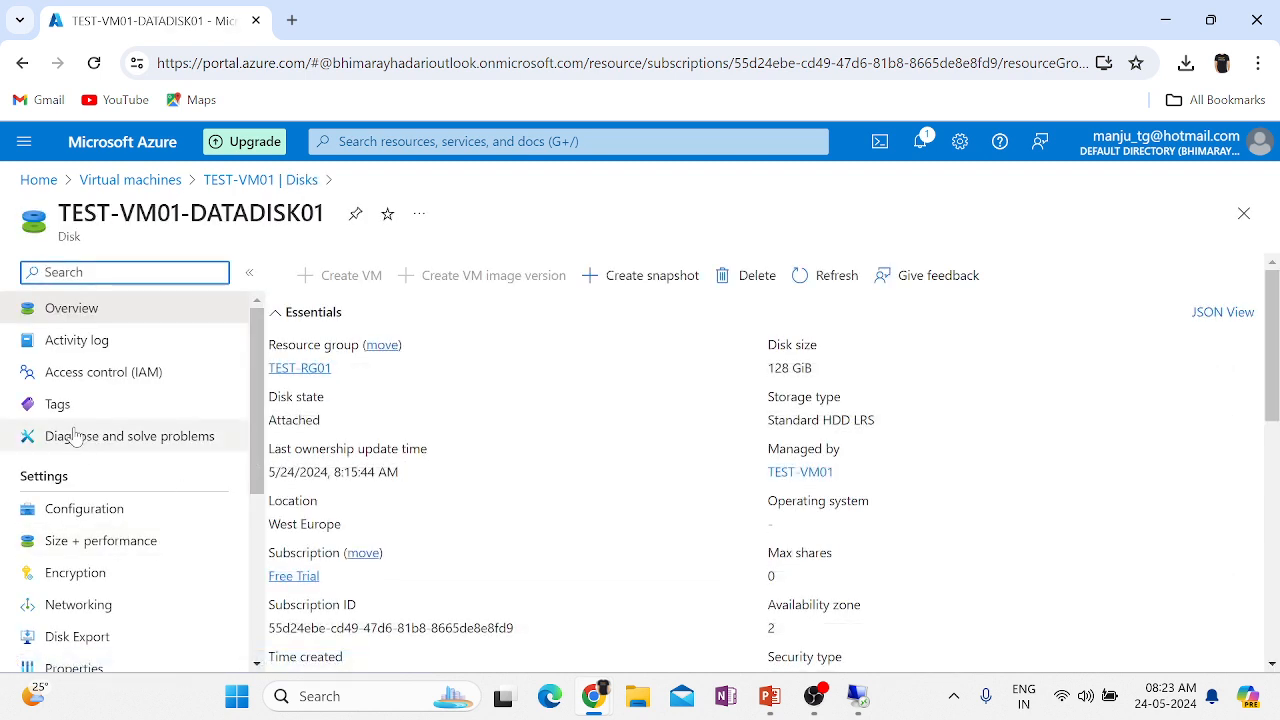
click(76, 552)
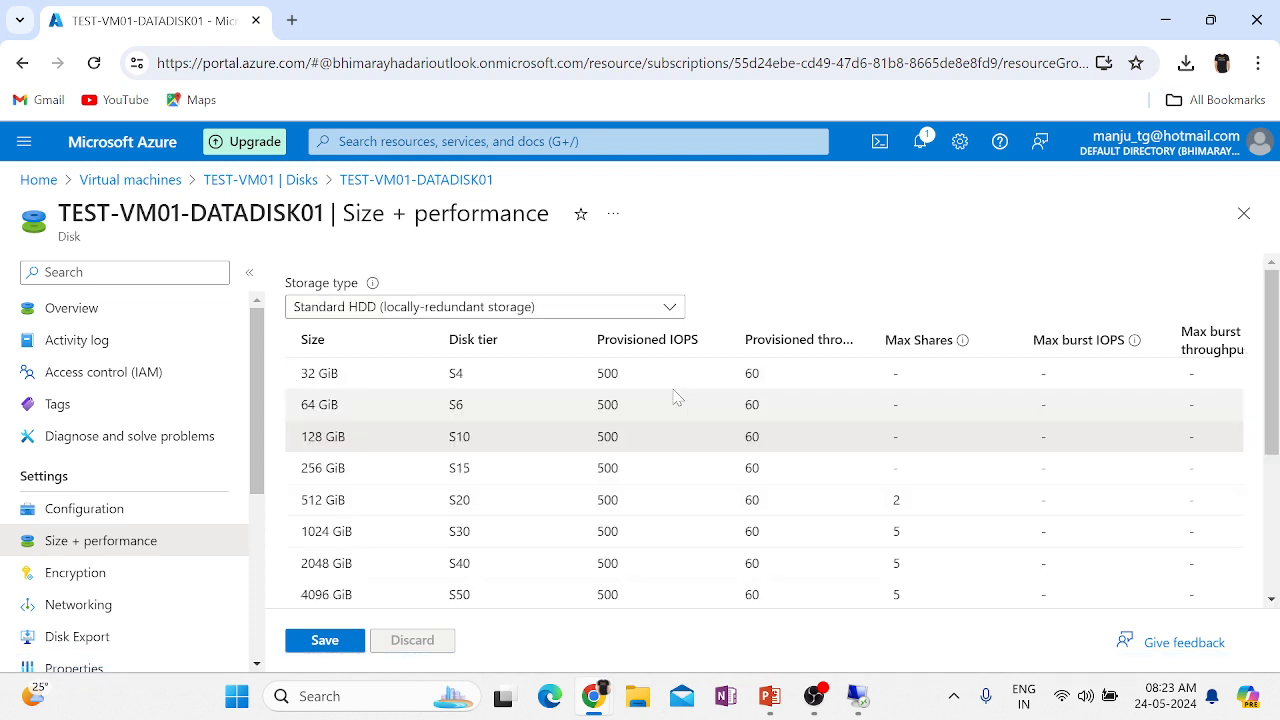
click(560, 468)
click(316, 647)
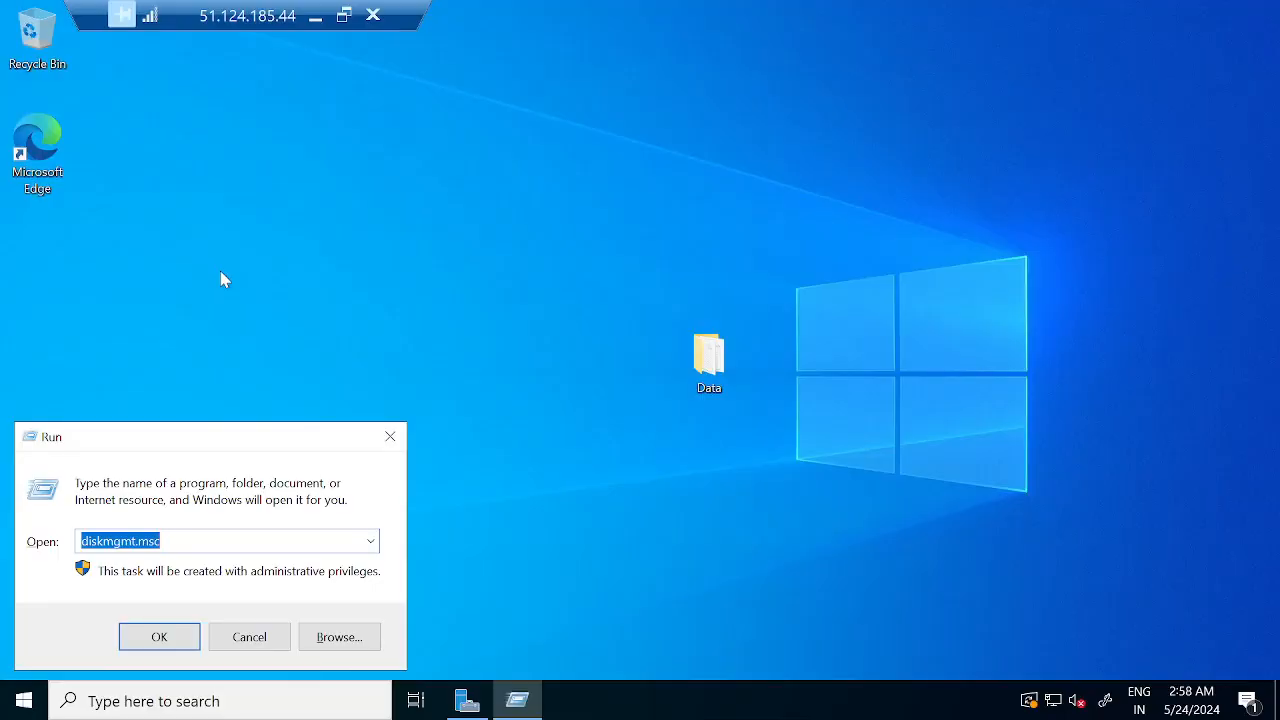
- Run diskmgmt.msc in the TEST-VM01 remote session, examine Disk 2's size and volume options, and minimize Disk Management
click(166, 641)
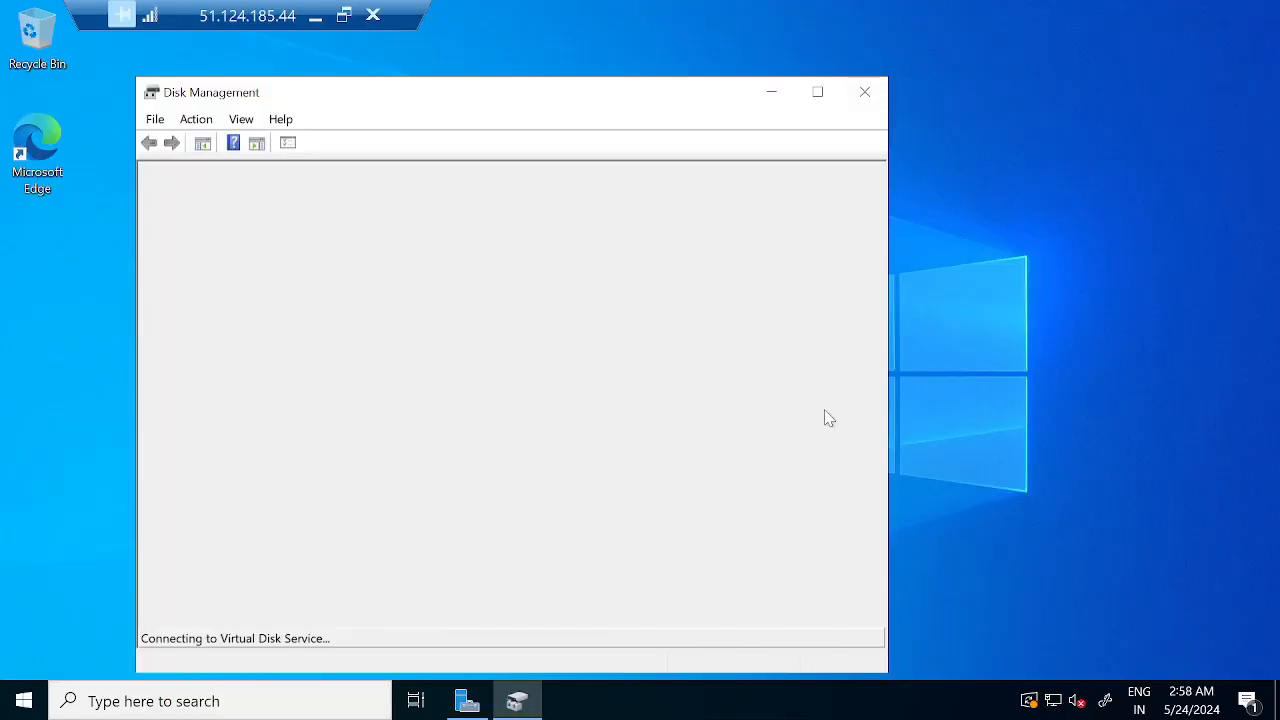
click(817, 93)
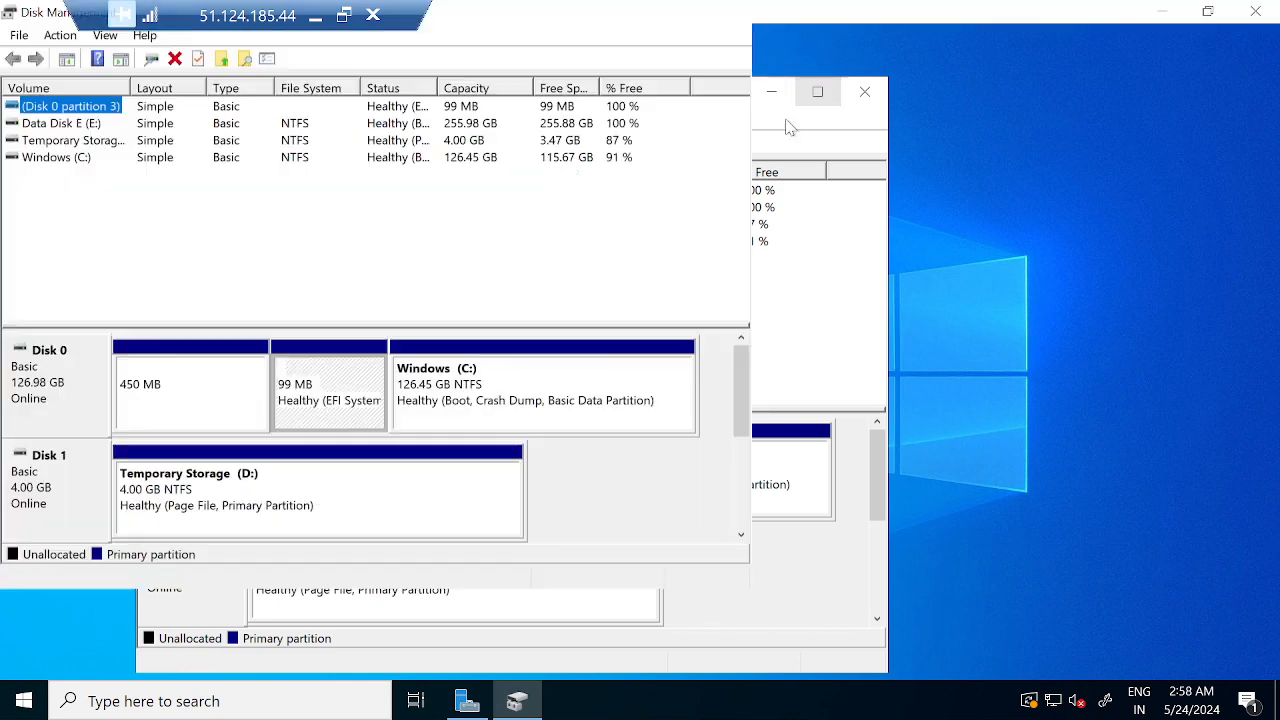
click(213, 633)
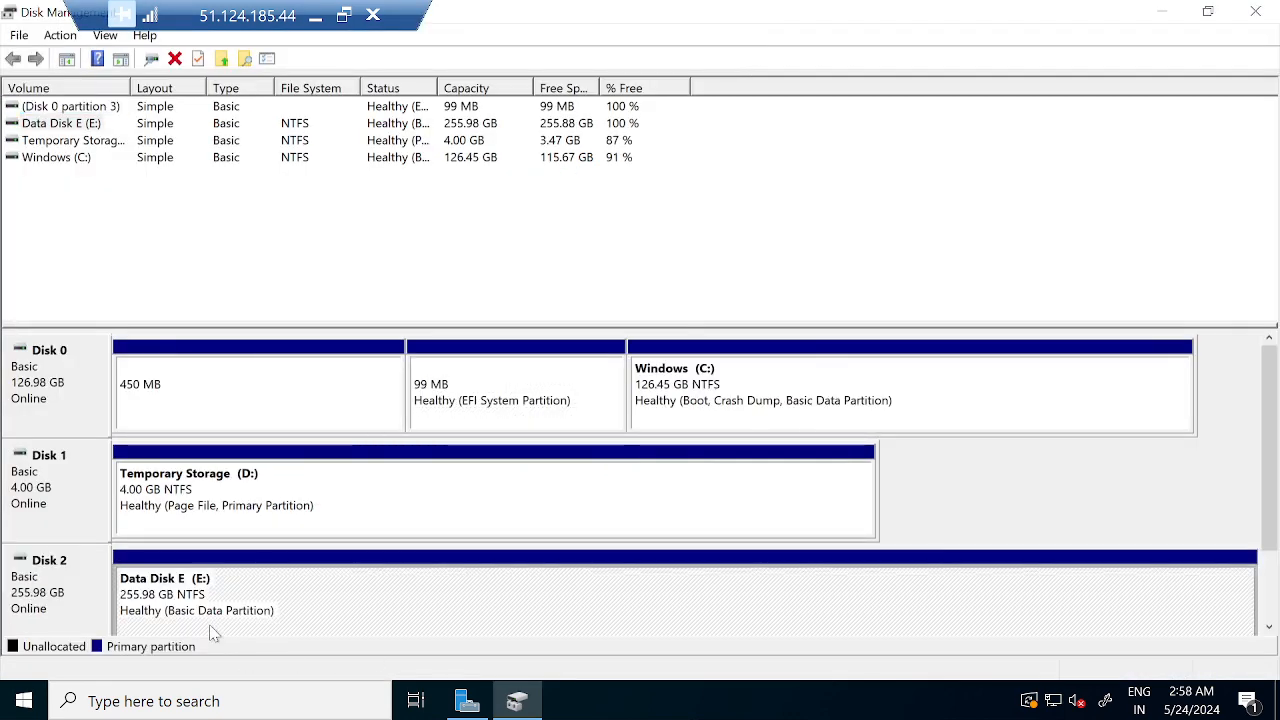
right_click(213, 633)
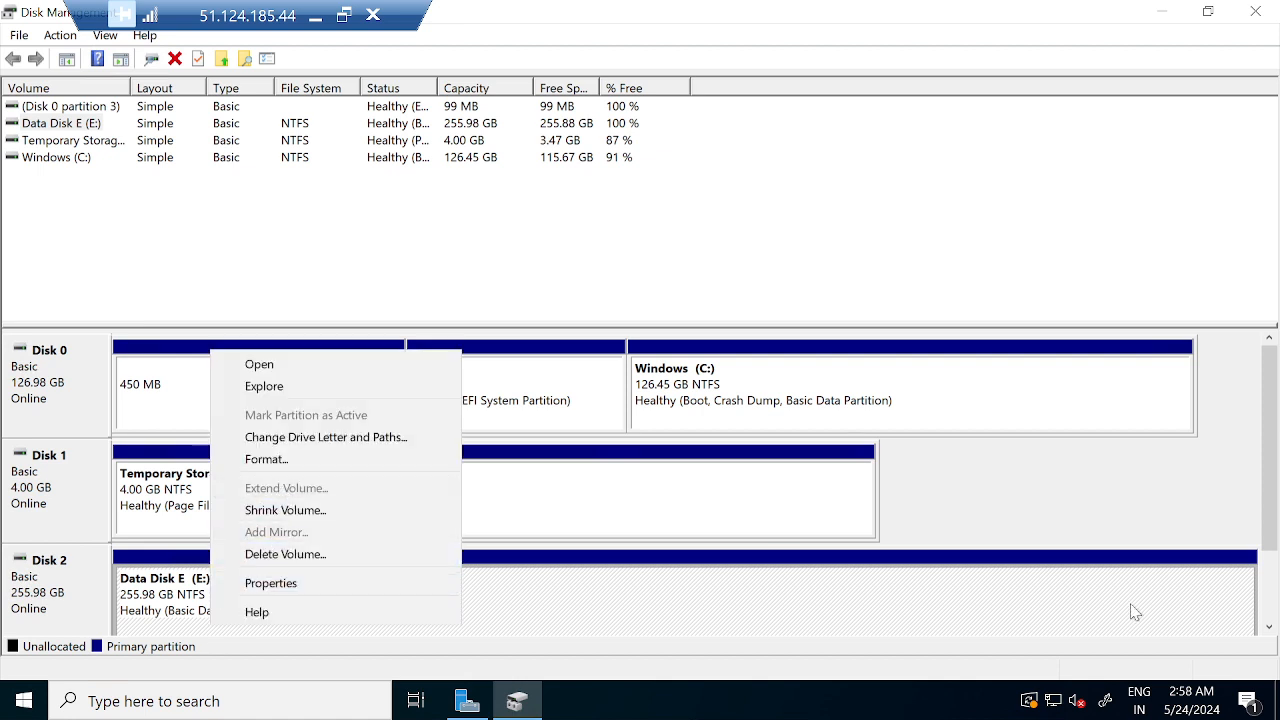
click(949, 637)
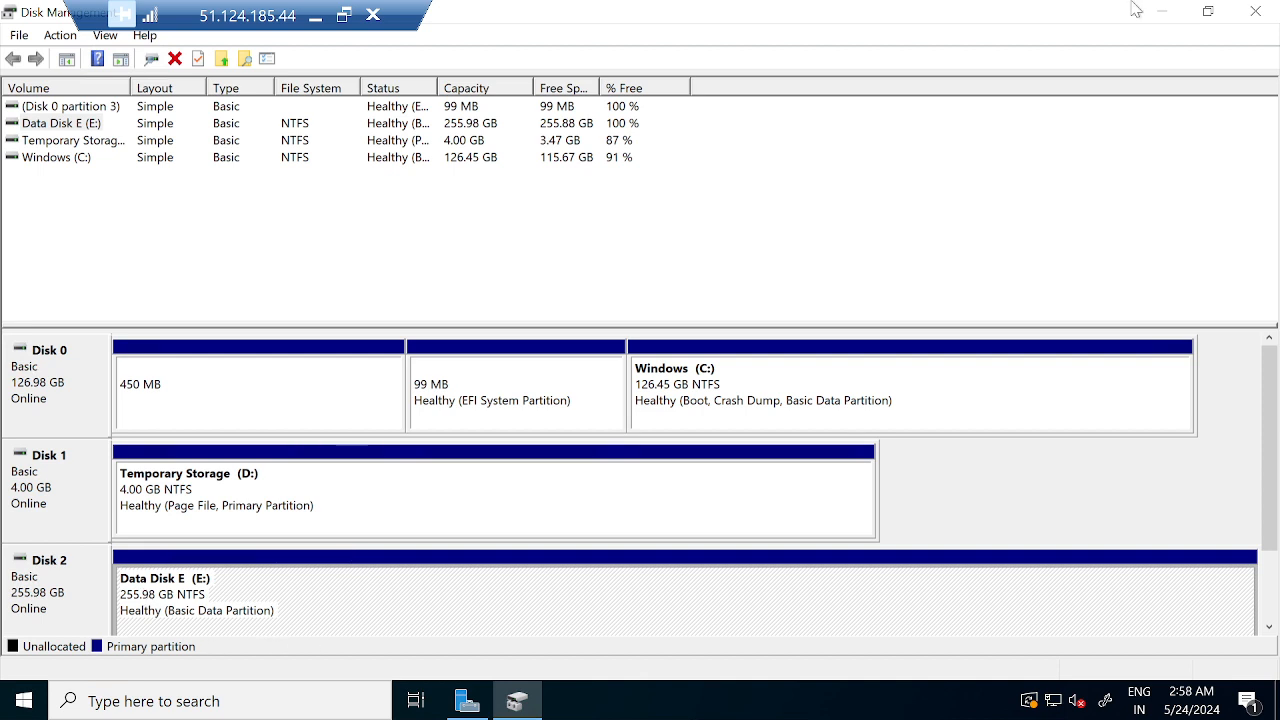
click(1162, 11)
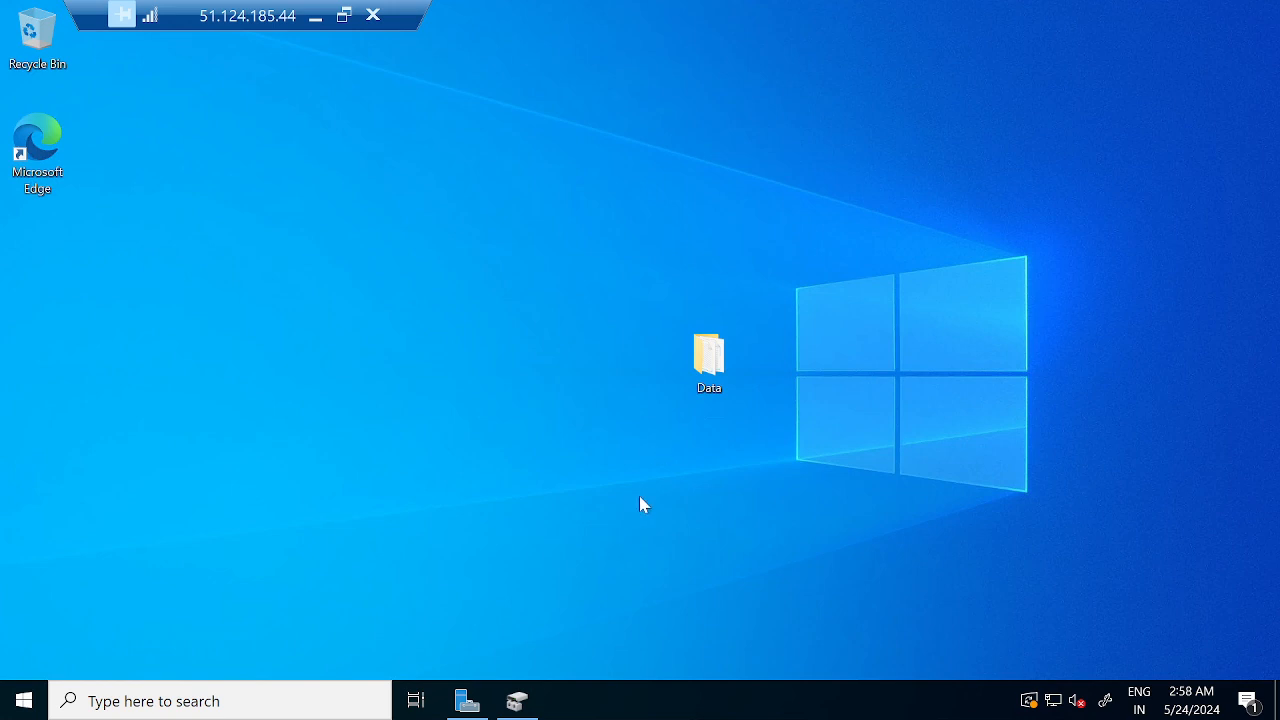
- Open the text document on Data Disk E (E:) to check its contents, and close it
double_click(708, 360)
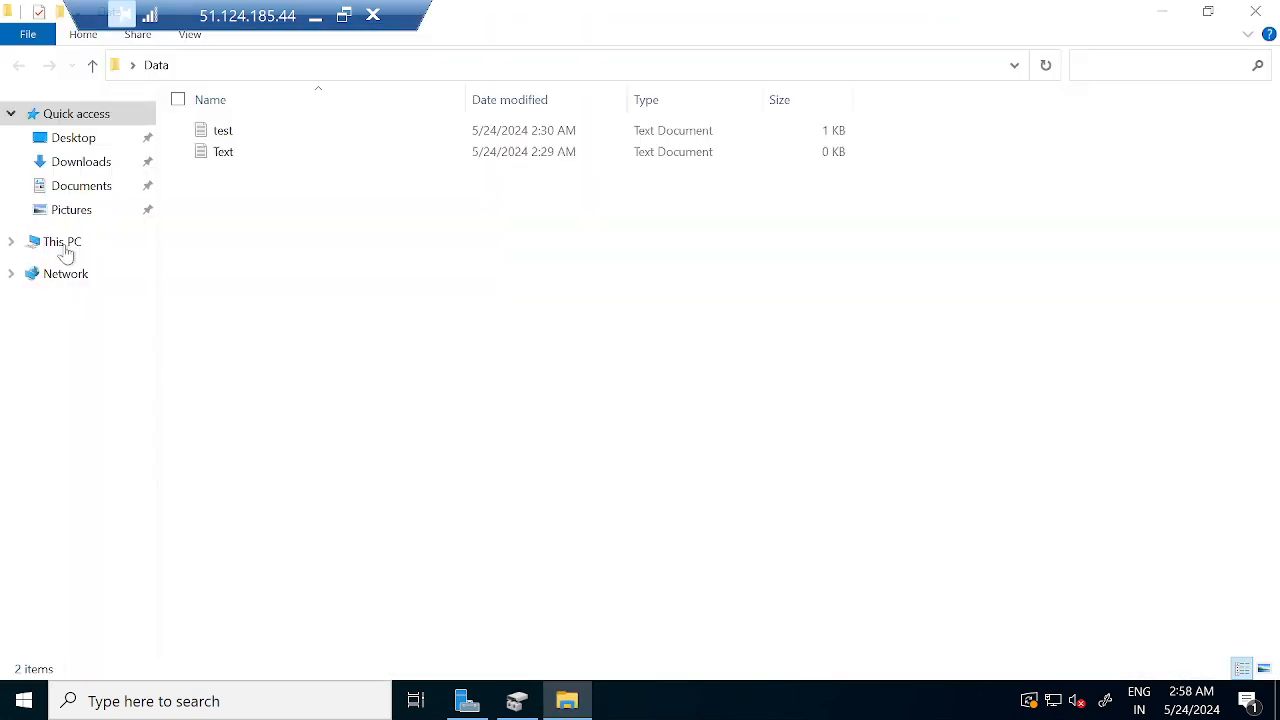
click(65, 250)
click(828, 287)
double_click(829, 285)
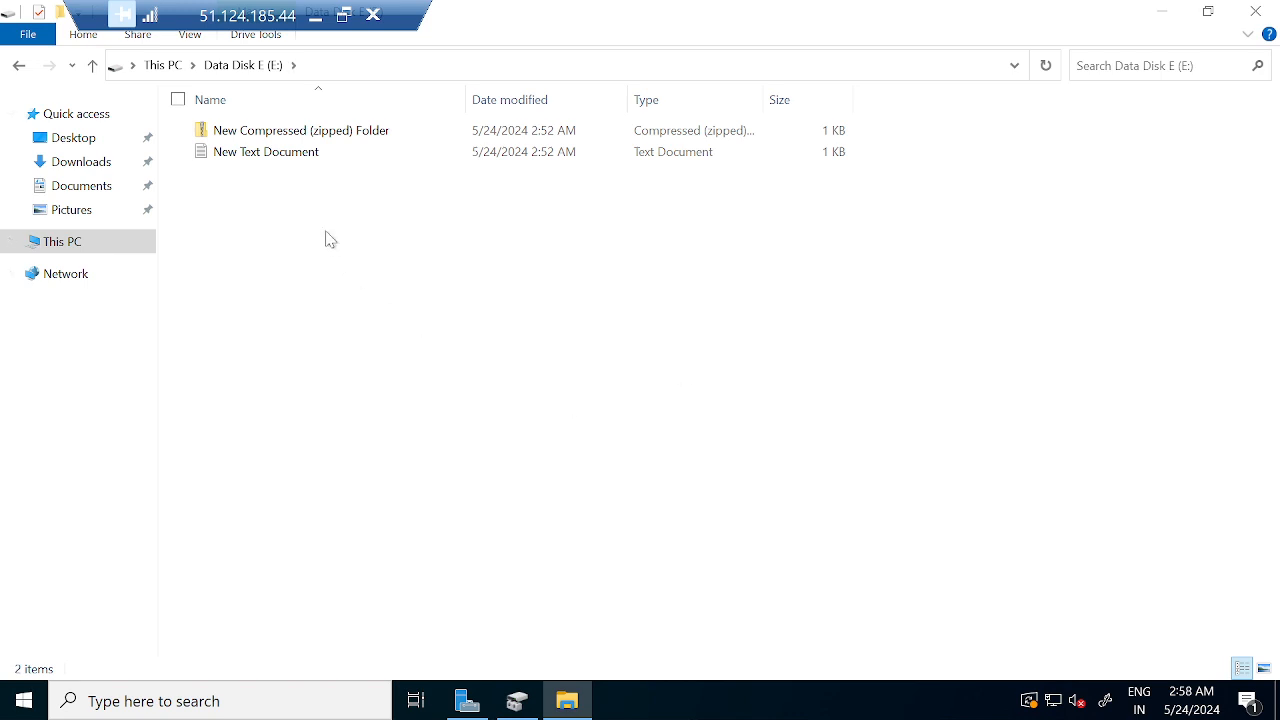
double_click(272, 152)
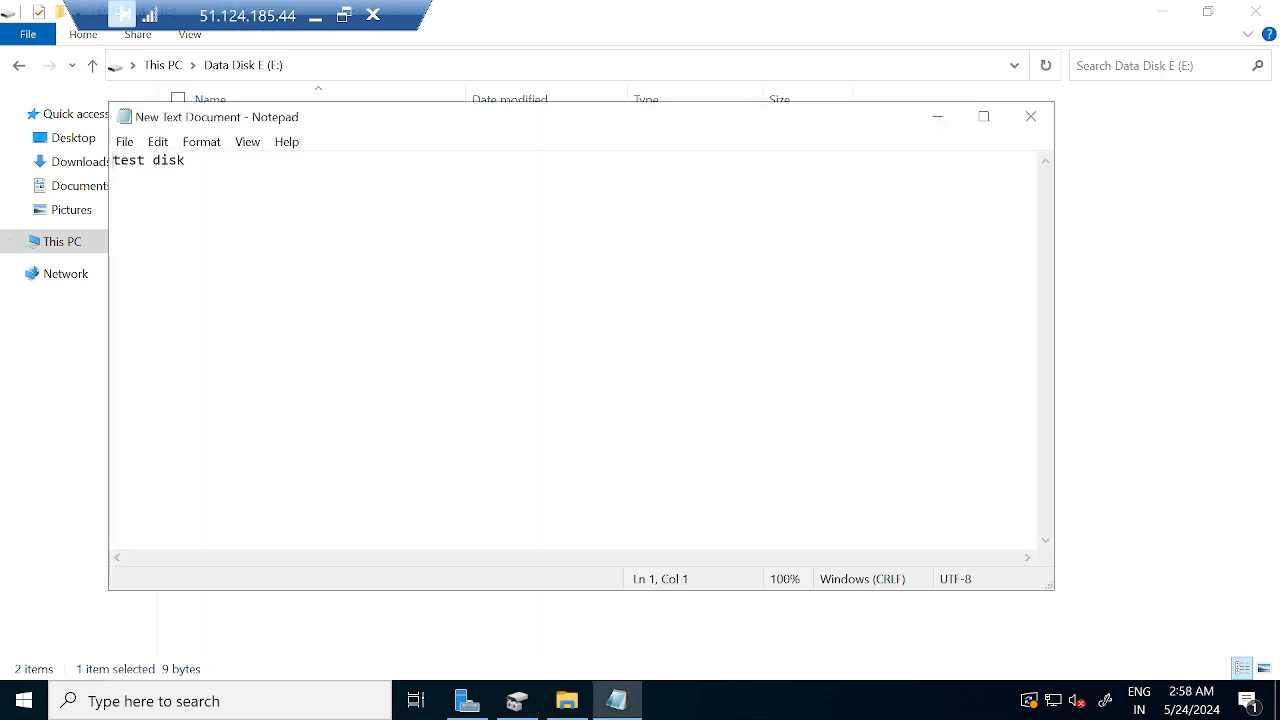
drag(386, 123, 582, 240)
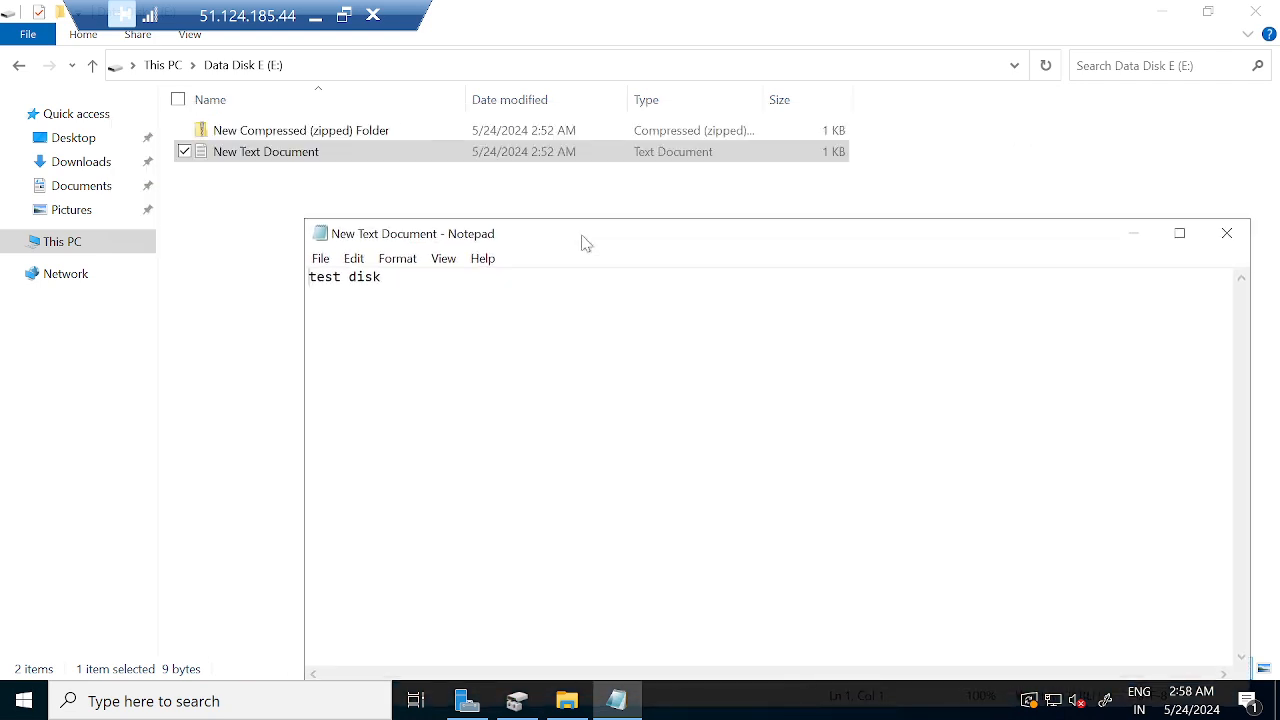
drag(560, 234, 464, 204)
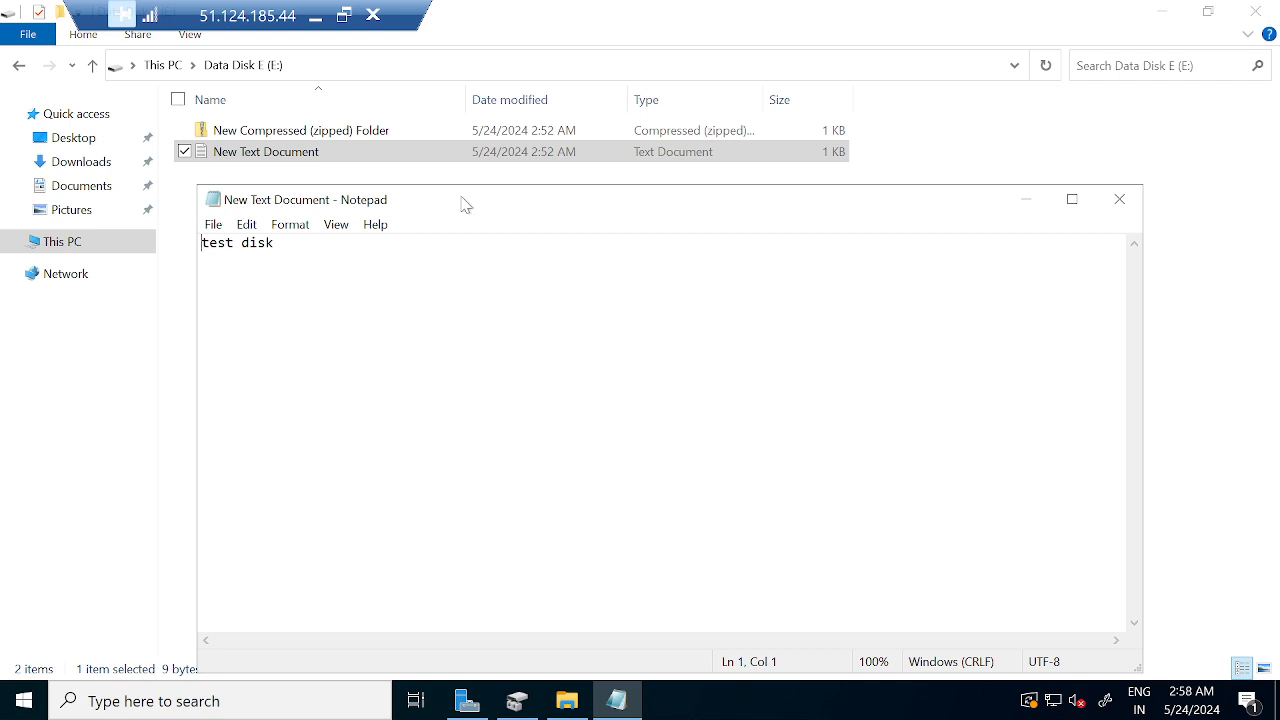
click(1119, 200)
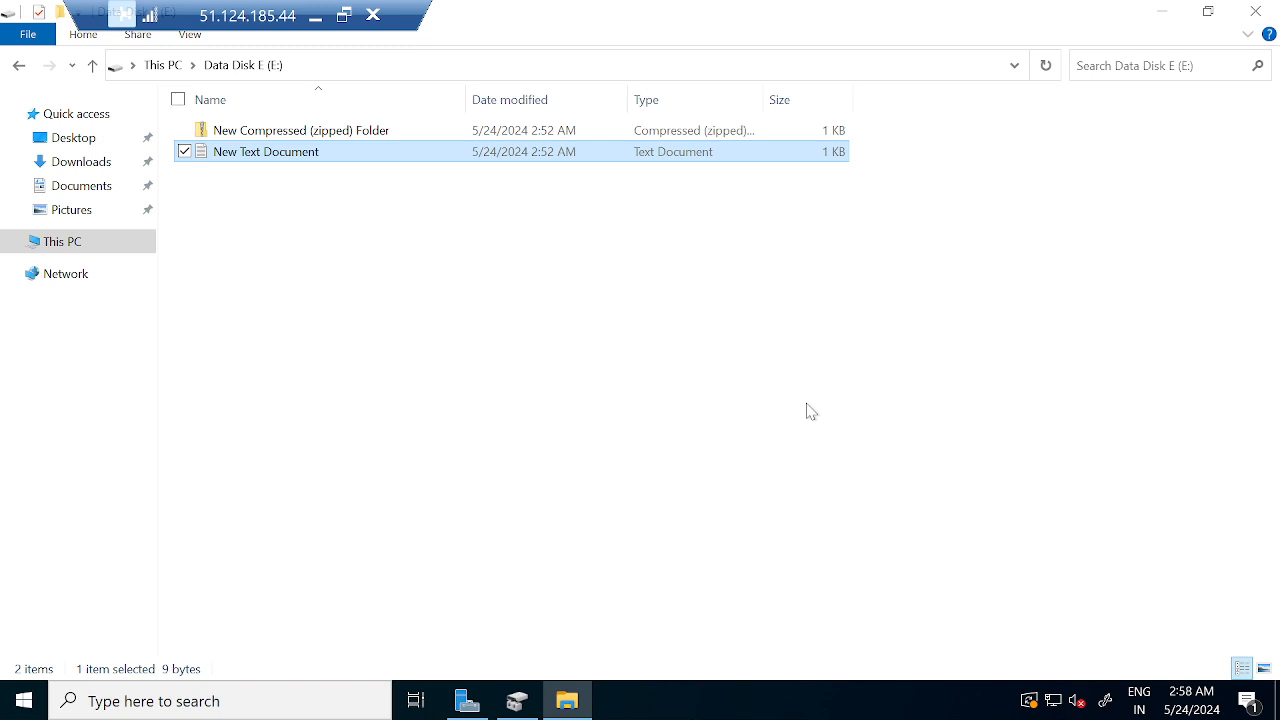
- Switch back to the Azure portal and try to reduce TEST-VM01-DATADISK01 to the 128 GiB (S10) size
click(315, 16)
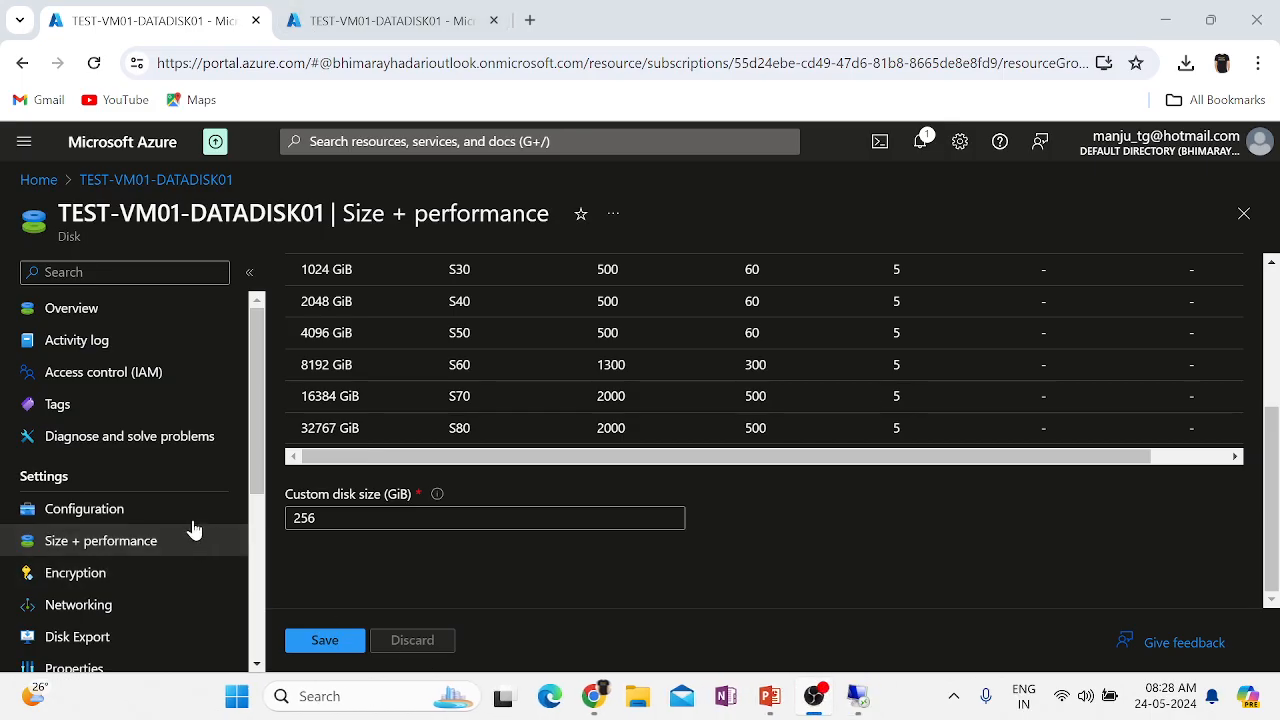
scroll(486, 365, up, 1)
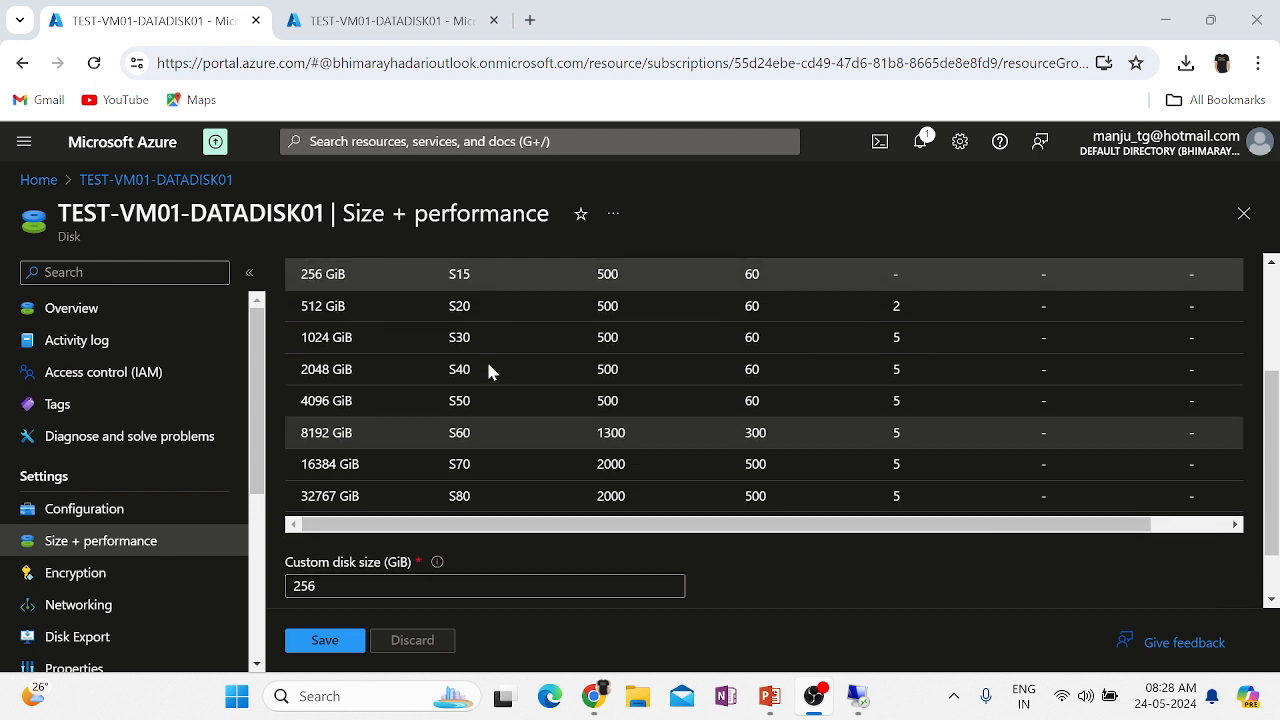
scroll(371, 309, up, 1)
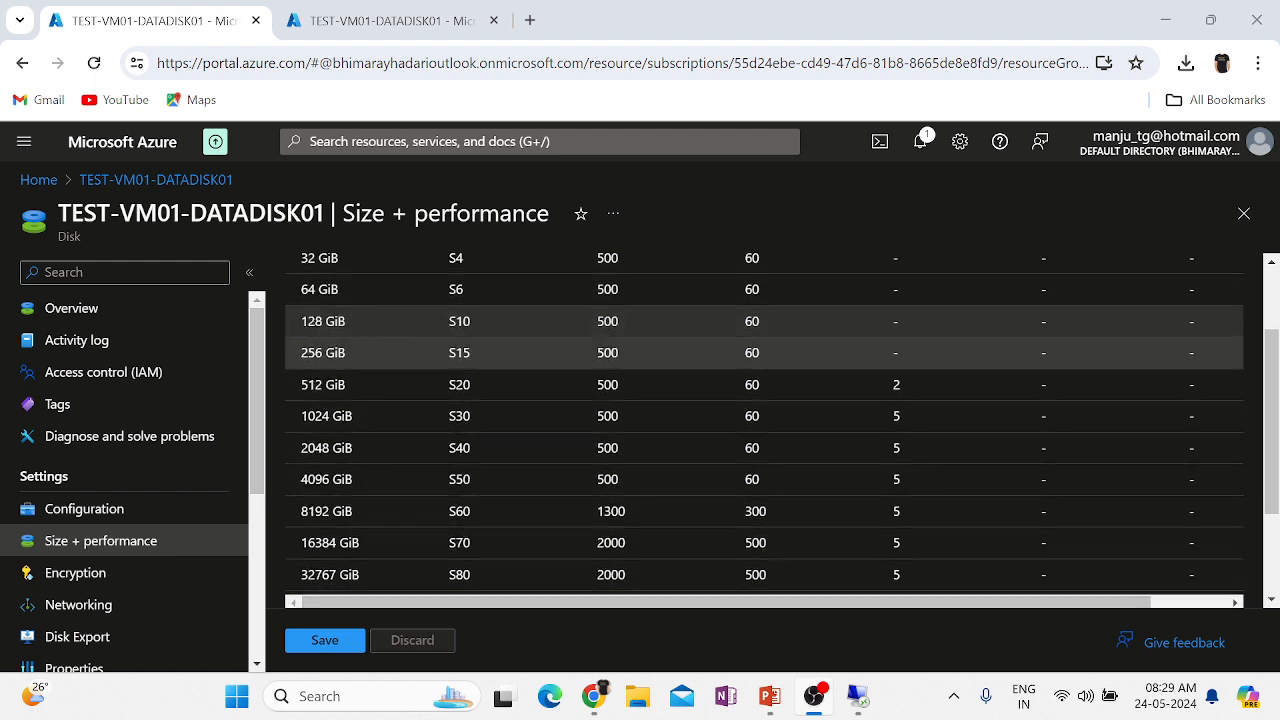
click(371, 321)
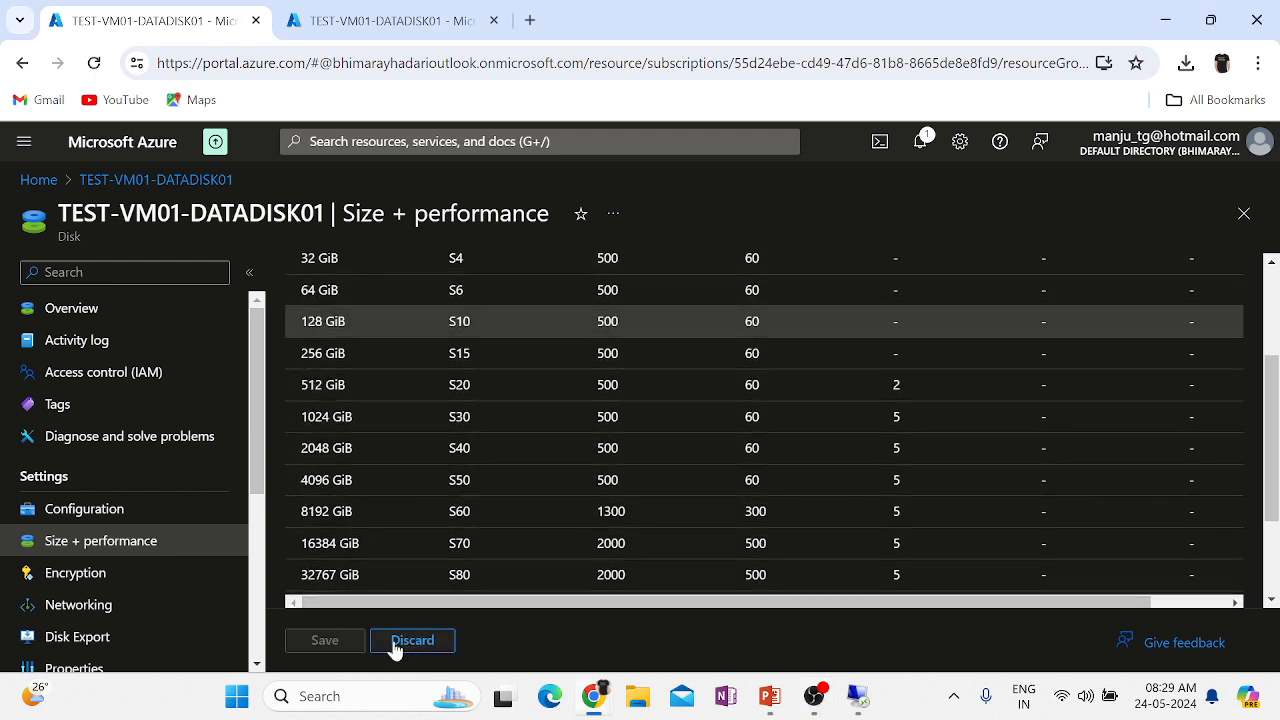
scroll(640, 508, down, 2)
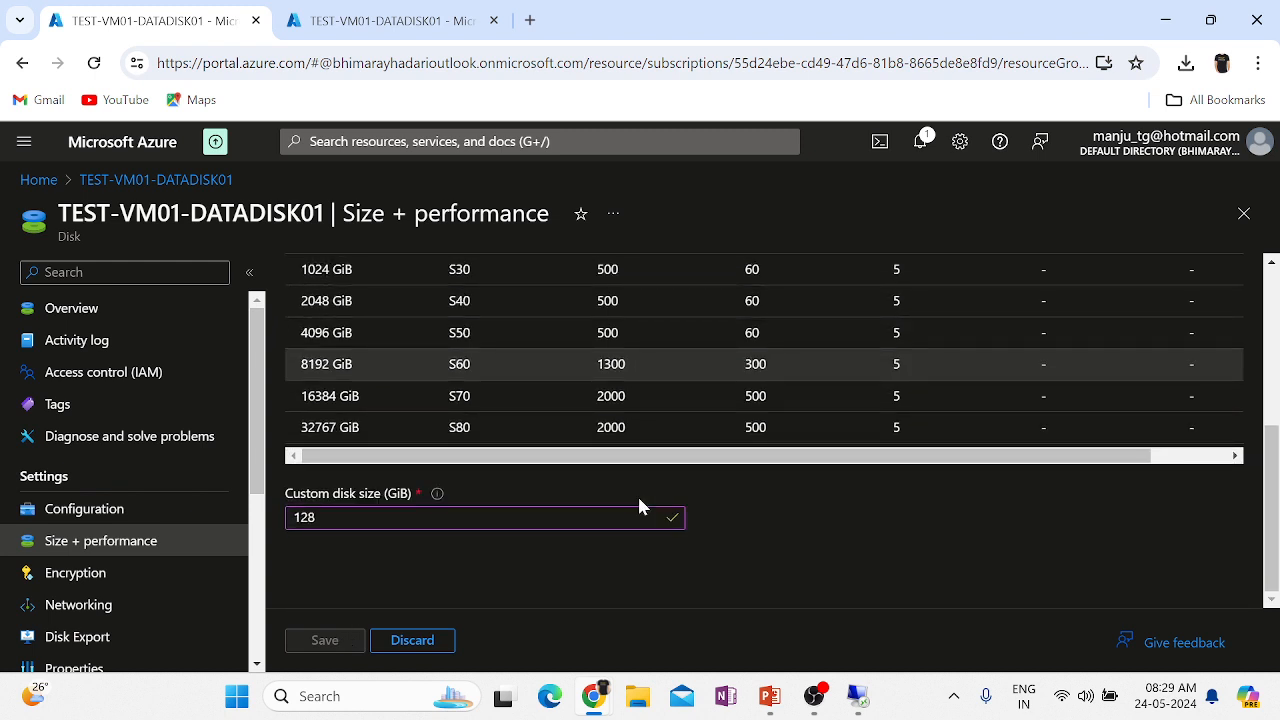
scroll(640, 442, up, 1)
scroll(554, 420, up, 1)
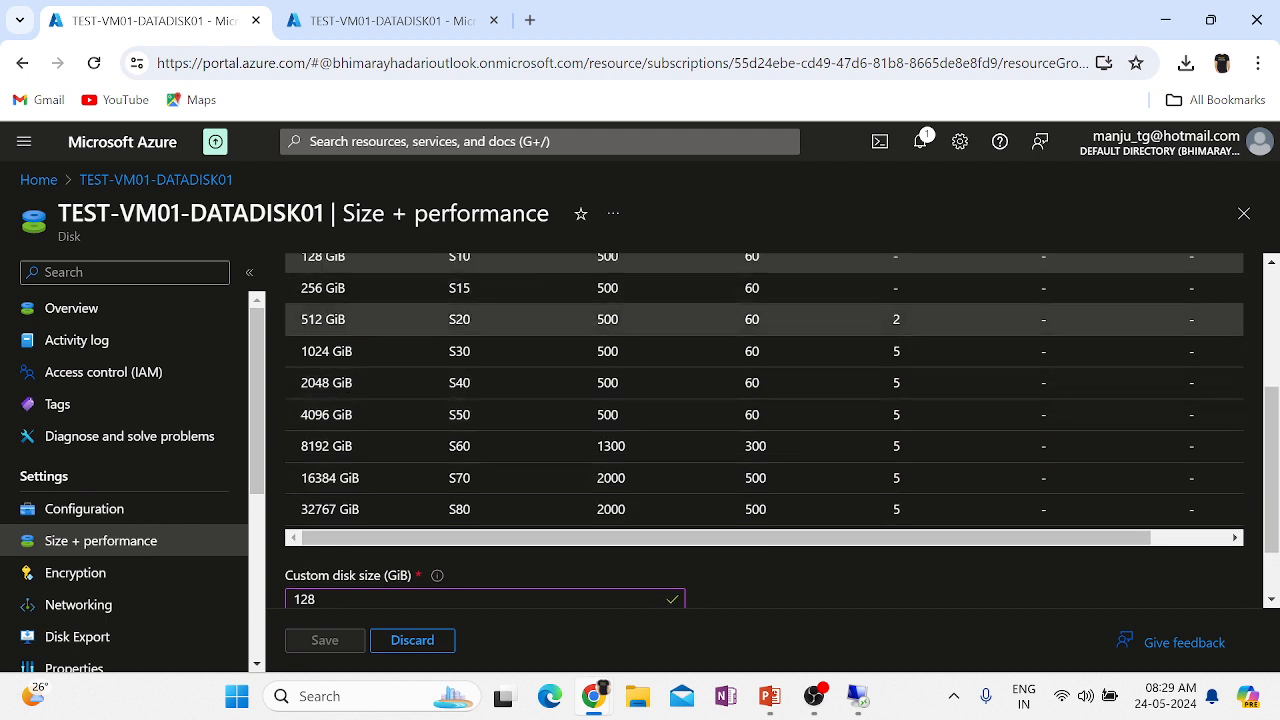
- Try the 512 GiB (S20) size, reselect 128 GiB (S10), and check whether the smaller size can be saved
click(344, 316)
scroll(764, 430, up, 1)
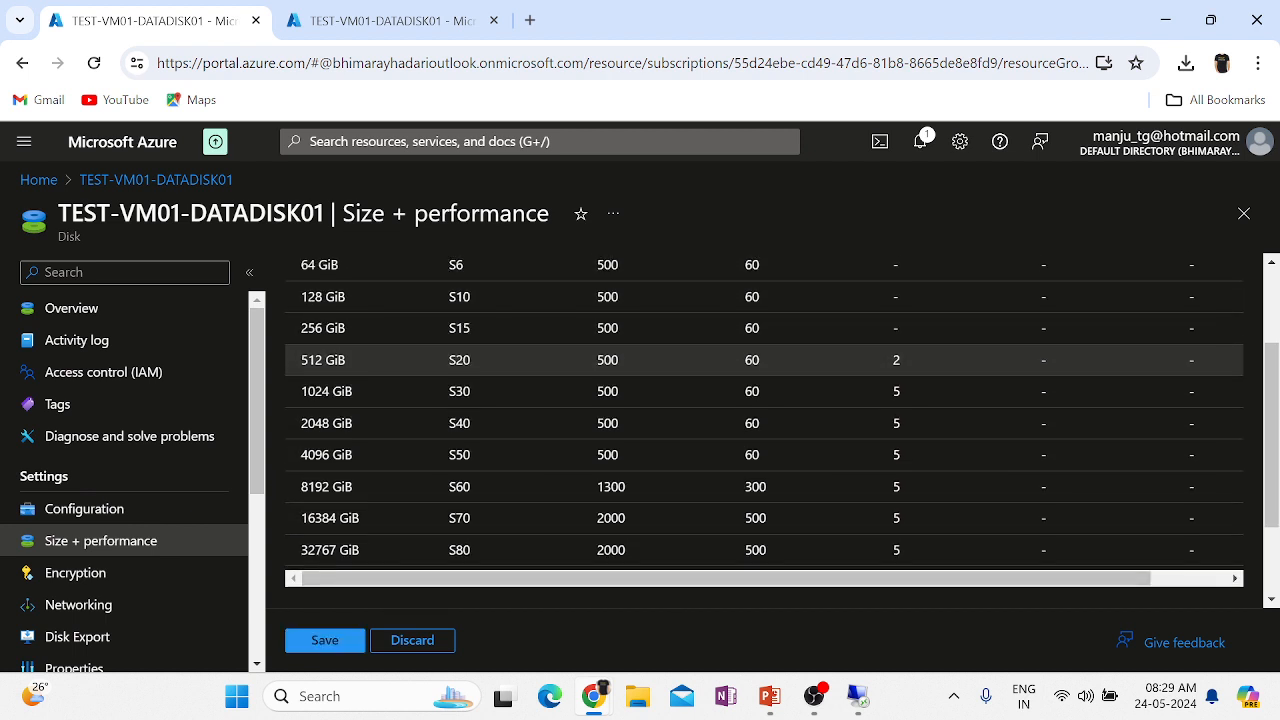
click(326, 300)
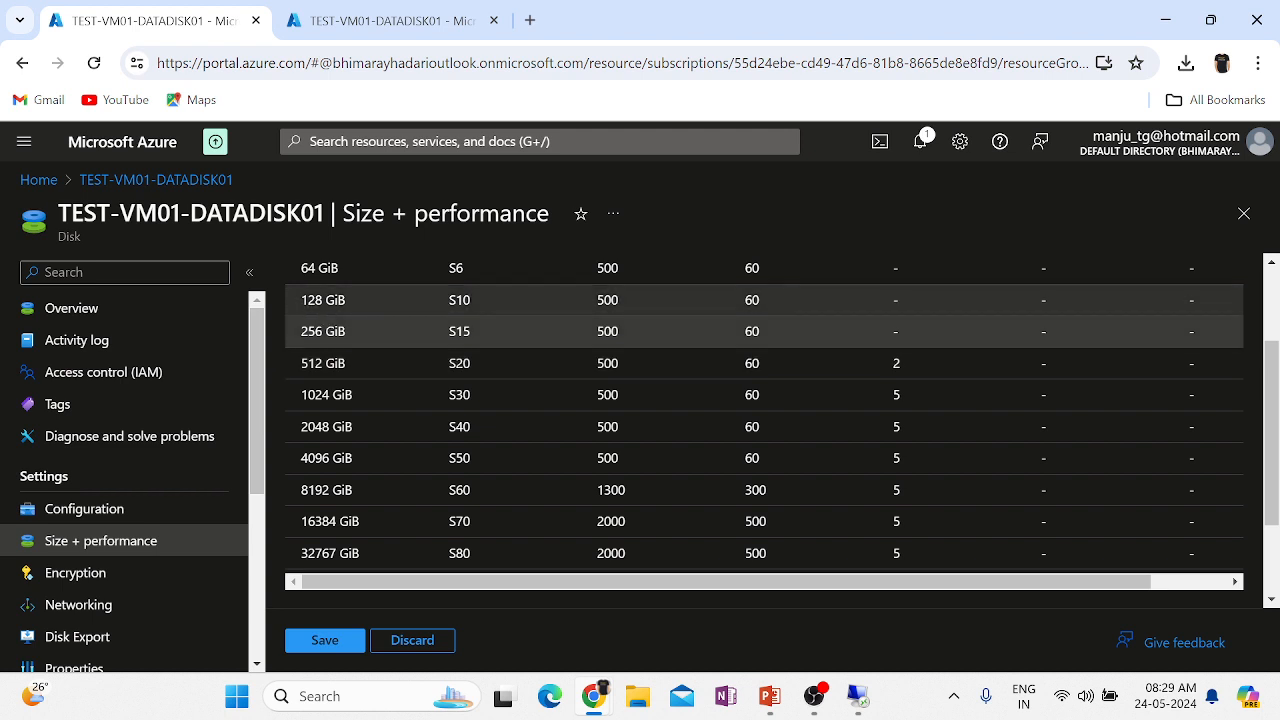
scroll(754, 455, down, 3)
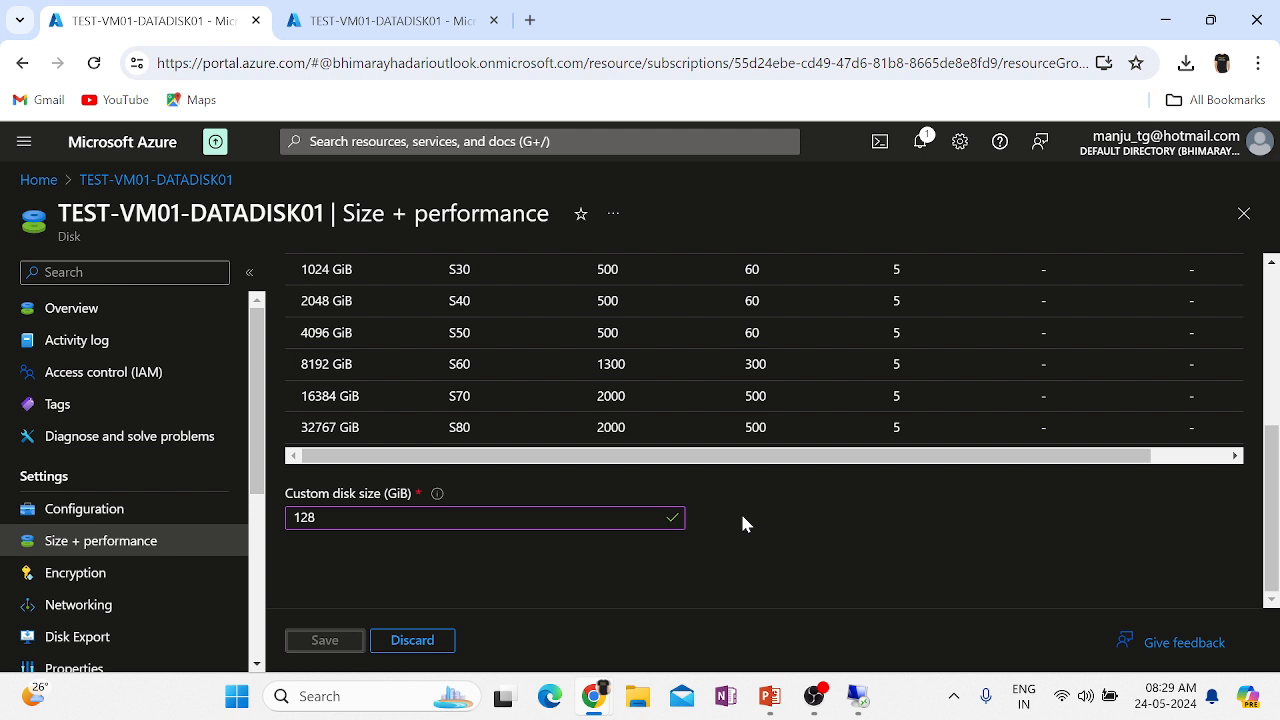
- Search the portal for Disks, discard the unsaved size edits, and open TEST-VM01-DATADISK01 from the disk list
click(395, 141)
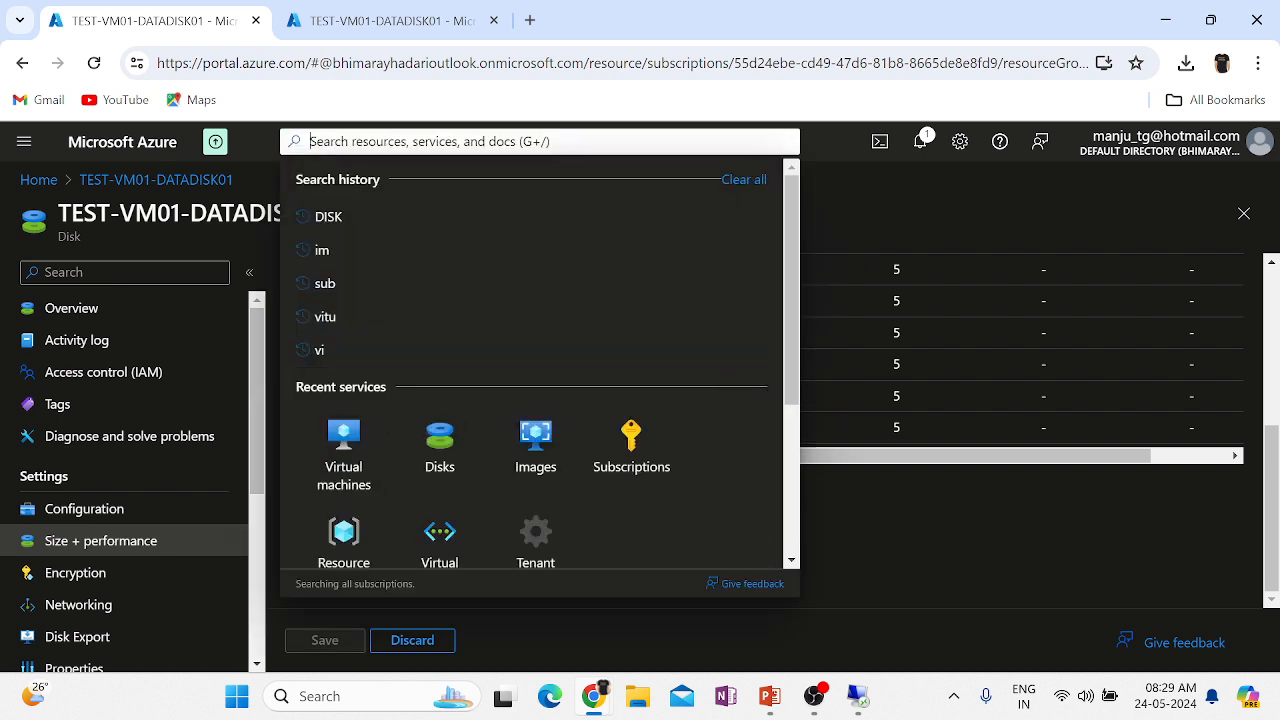
text(disk)
click(340, 273)
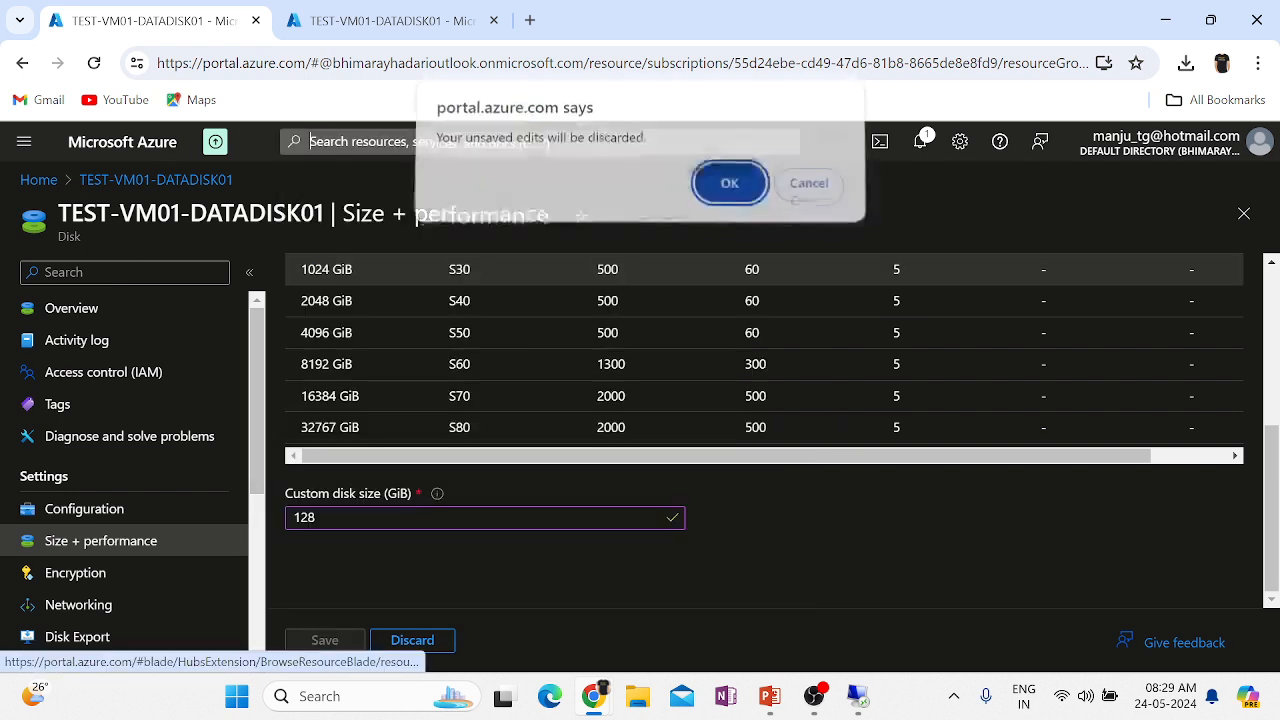
click(728, 192)
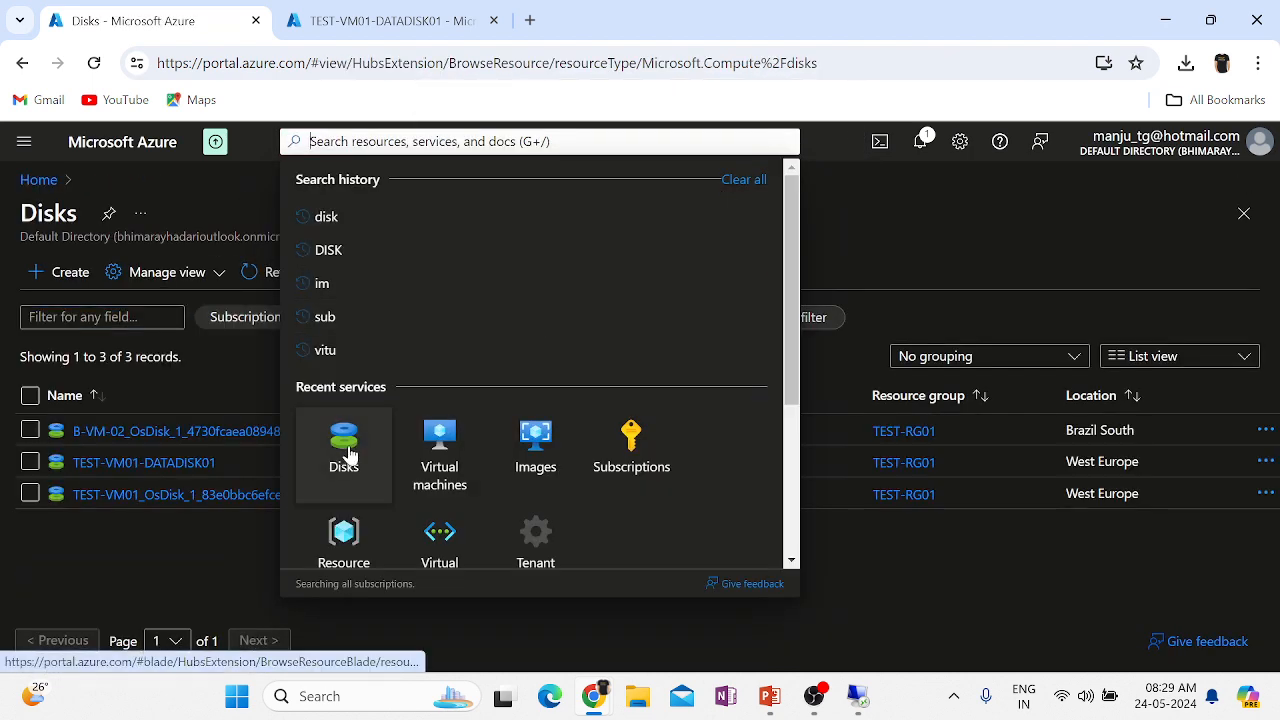
click(186, 573)
click(155, 462)
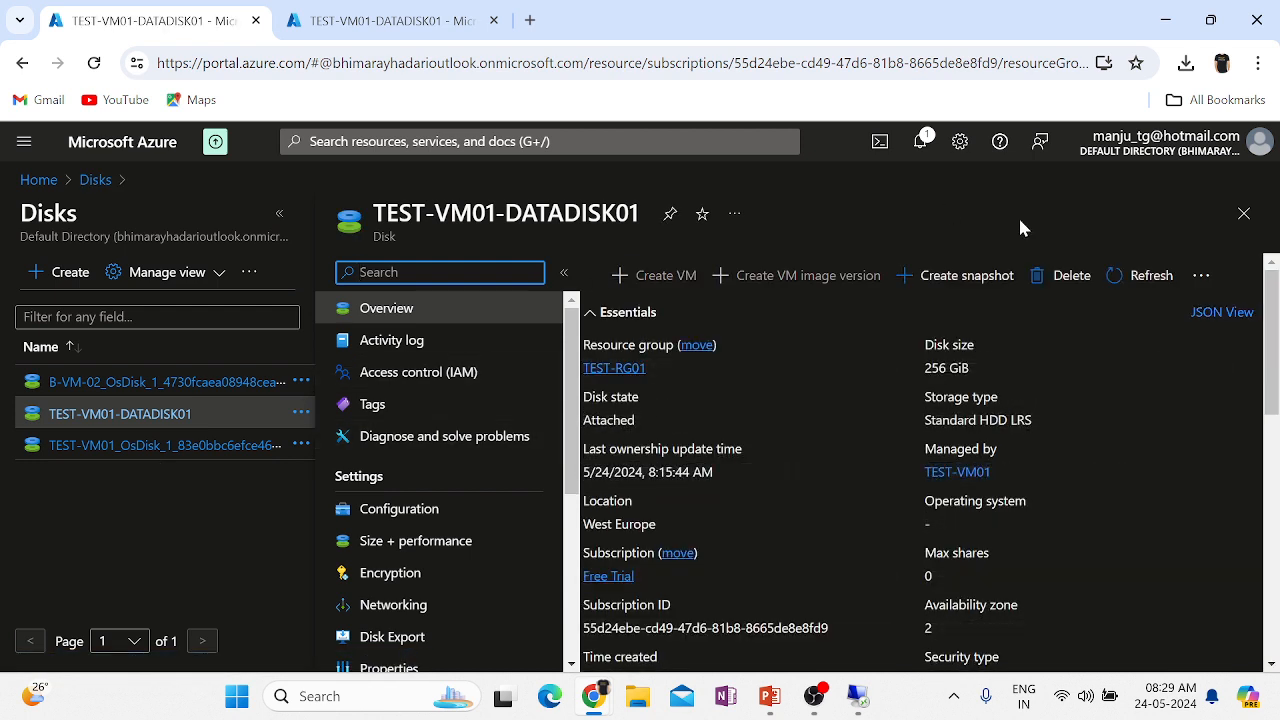
- Start a snapshot of TEST-VM01-DATADISK01 and name it TEST-VM01-DATADISK-SS01
click(951, 286)
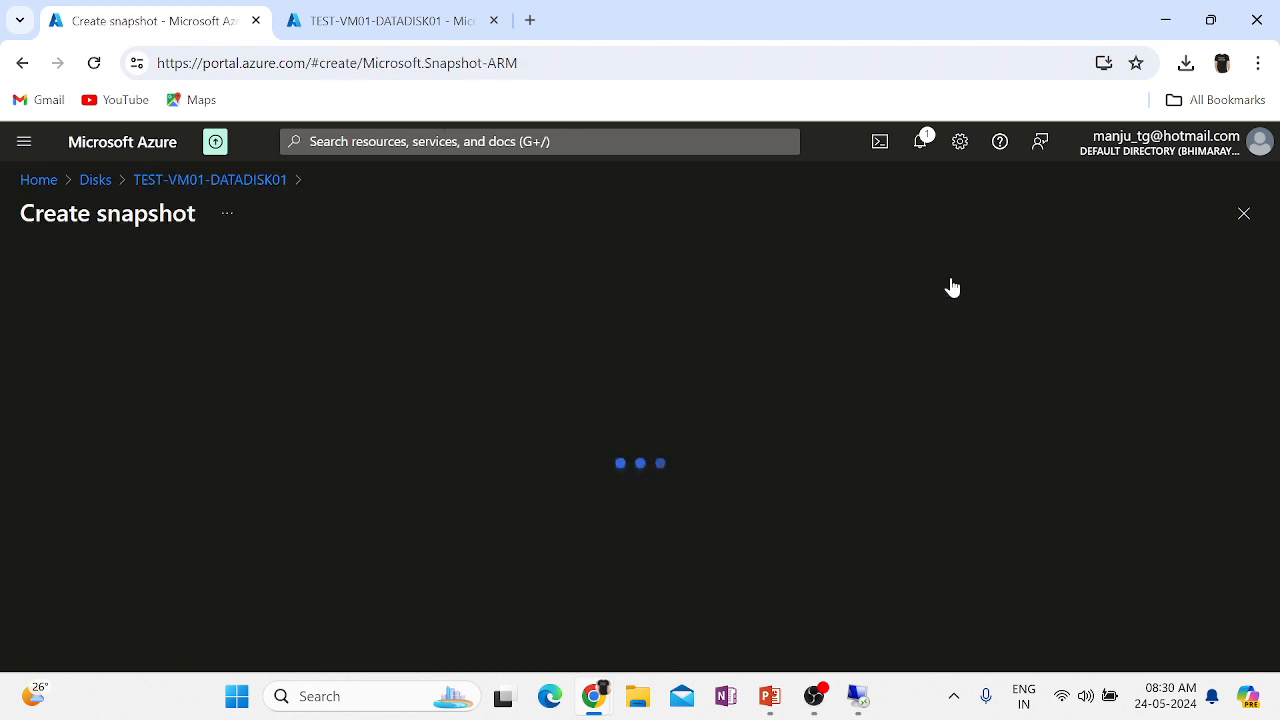
scroll(912, 435, down, 5)
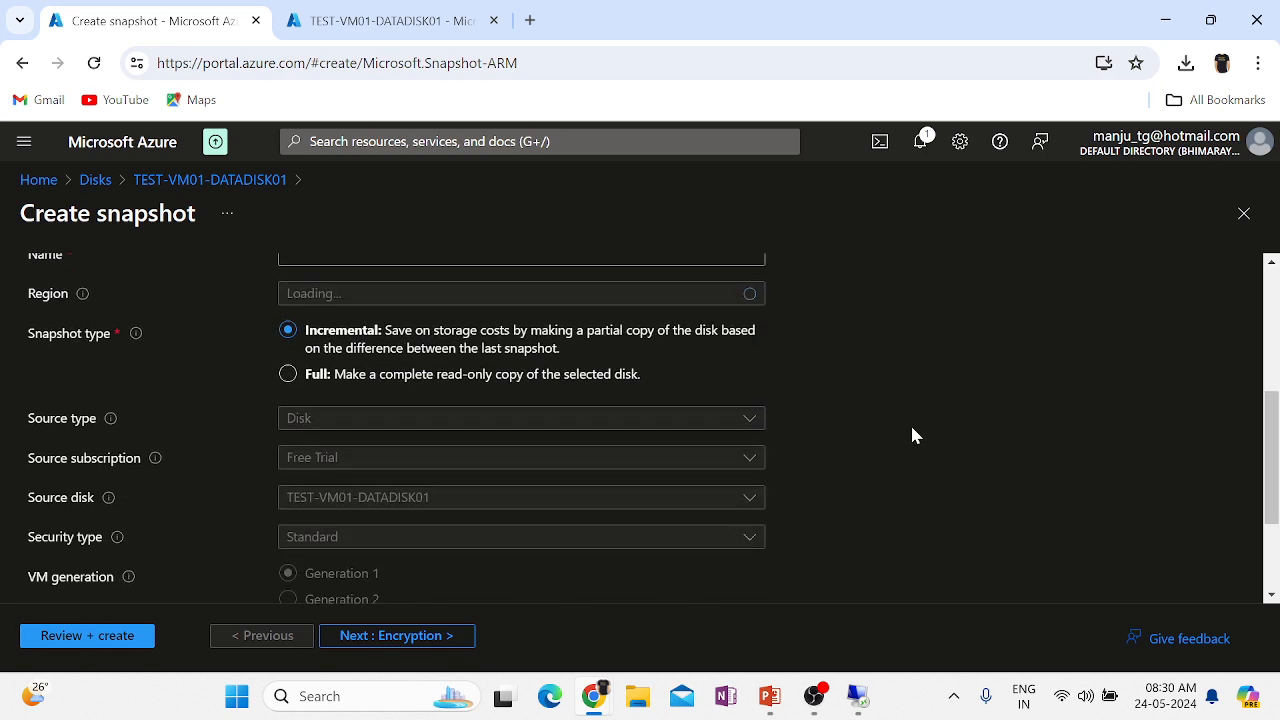
scroll(912, 435, up, 3)
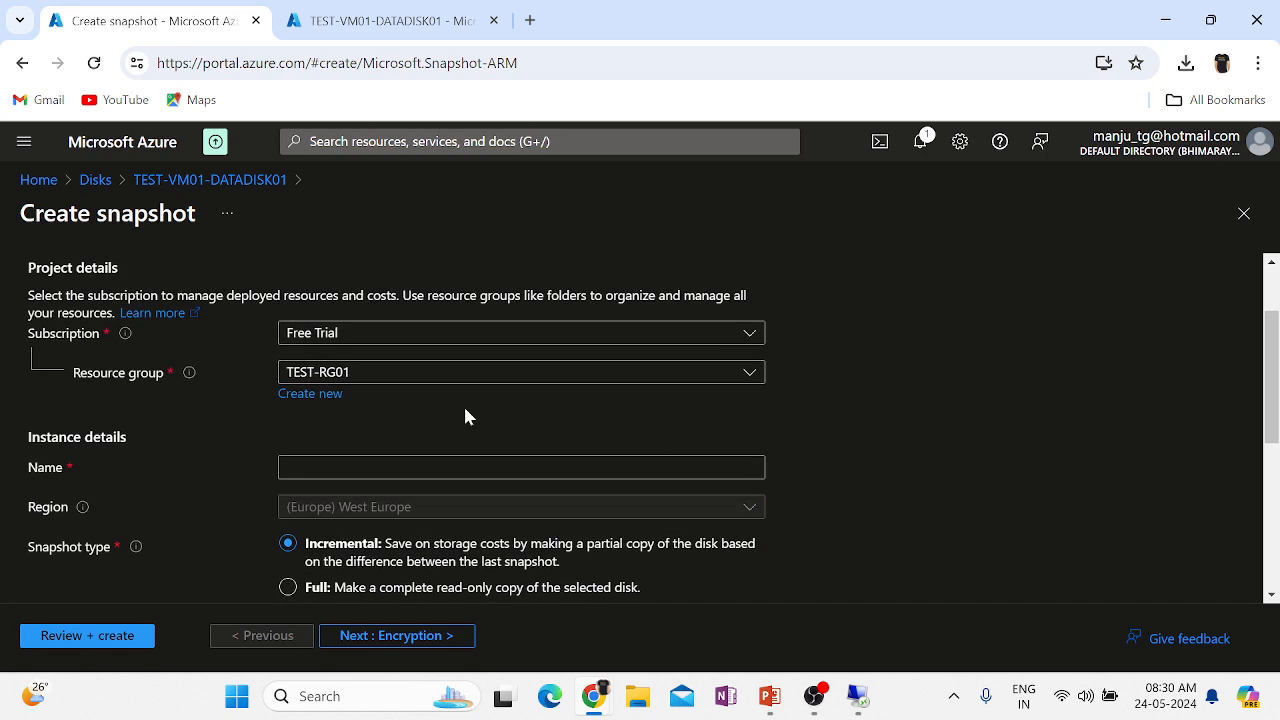
scroll(470, 440, down, 1)
click(412, 371)
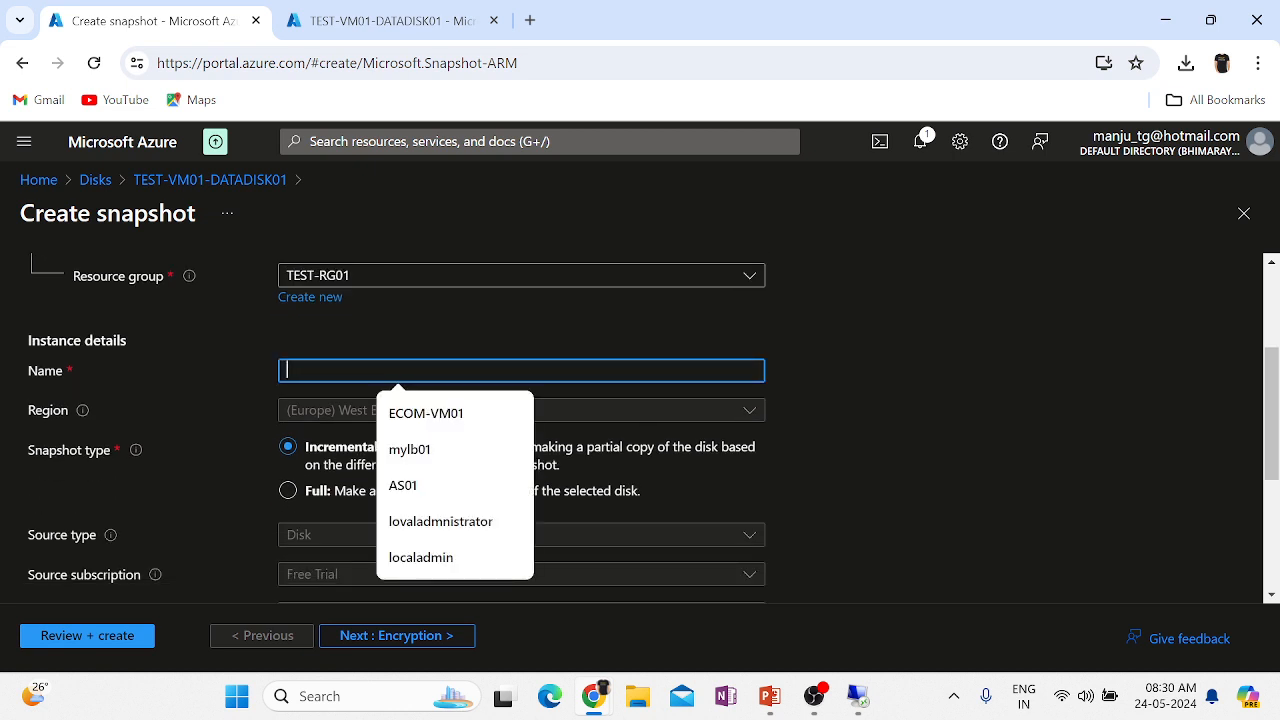
text(TEST)
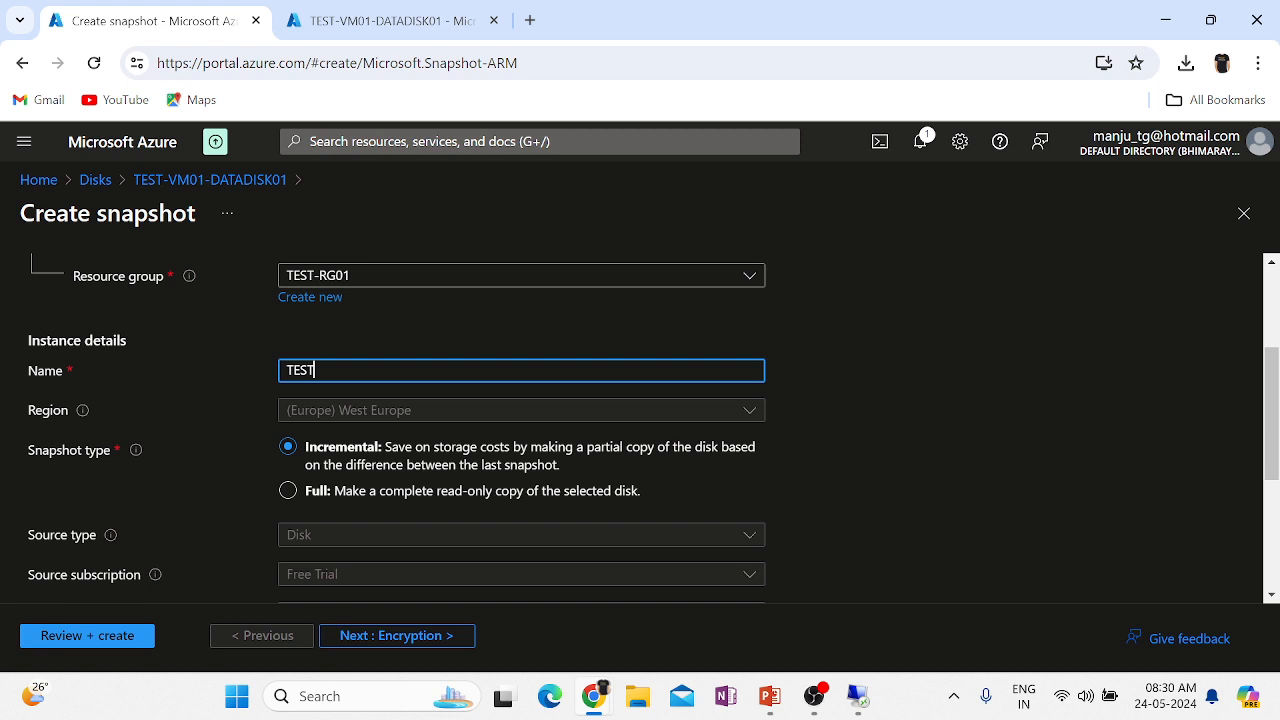
text(-VM01-DATADISKSS01)
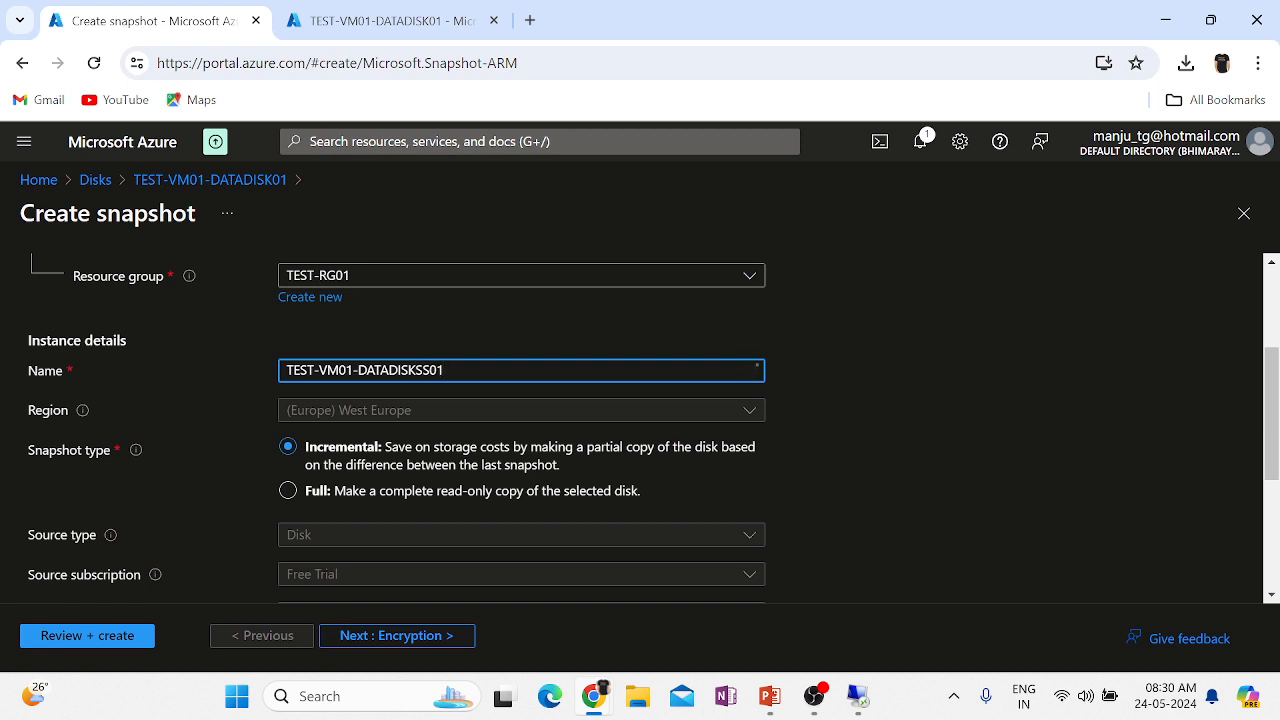
key(BackSpace)
key(BackSpace)
key(BackSpace)
key(BackSpace)
text(-SS01)
- Review the remaining snapshot settings and create the snapshot
scroll(985, 477, down, 3)
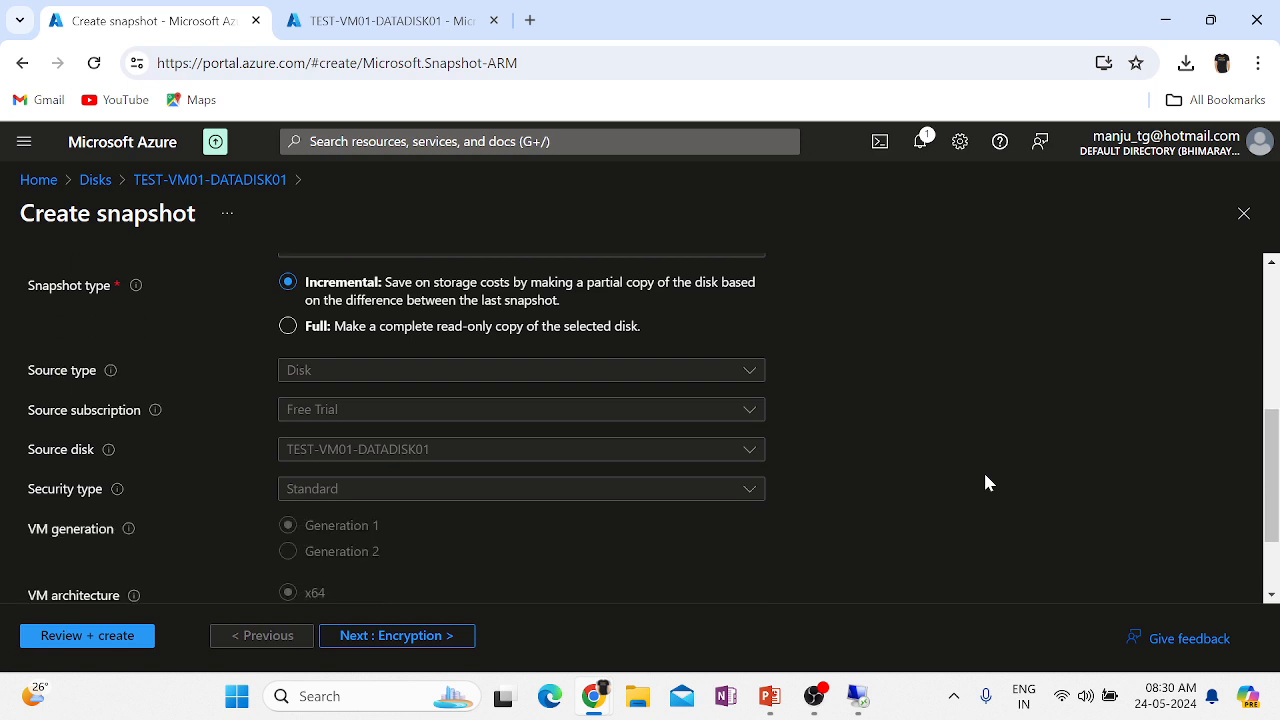
scroll(985, 483, down, 2)
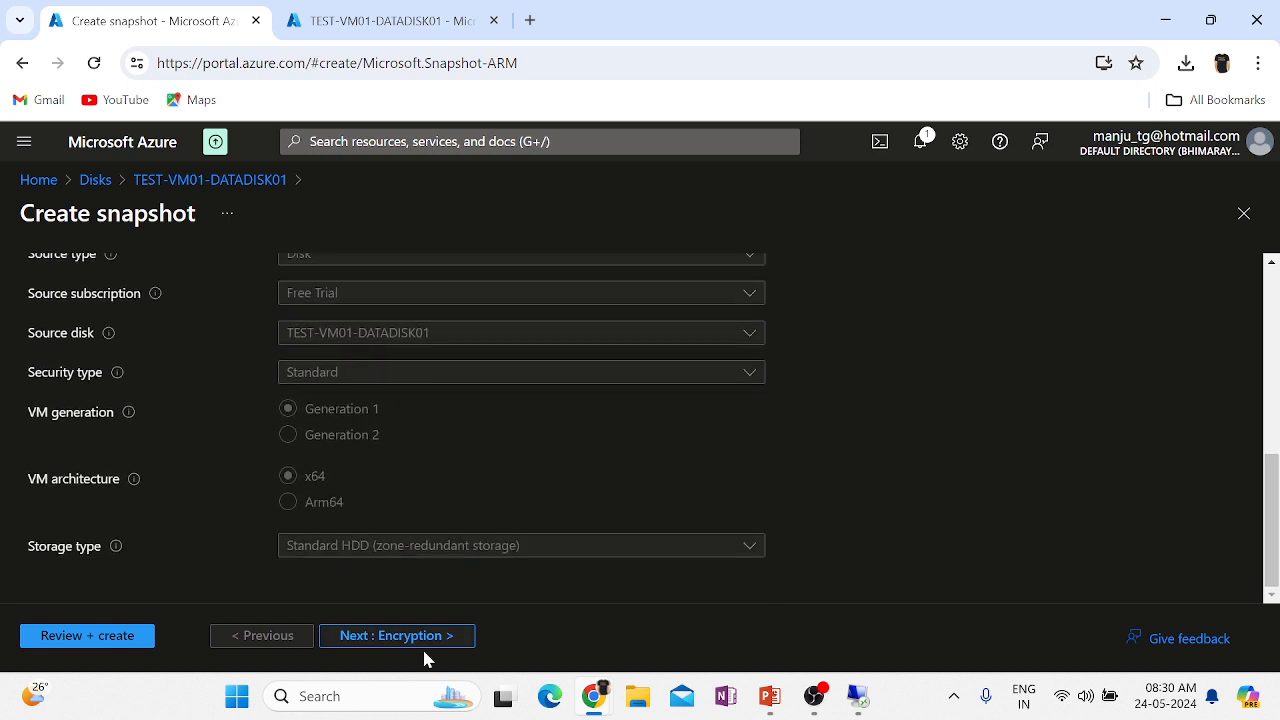
click(84, 635)
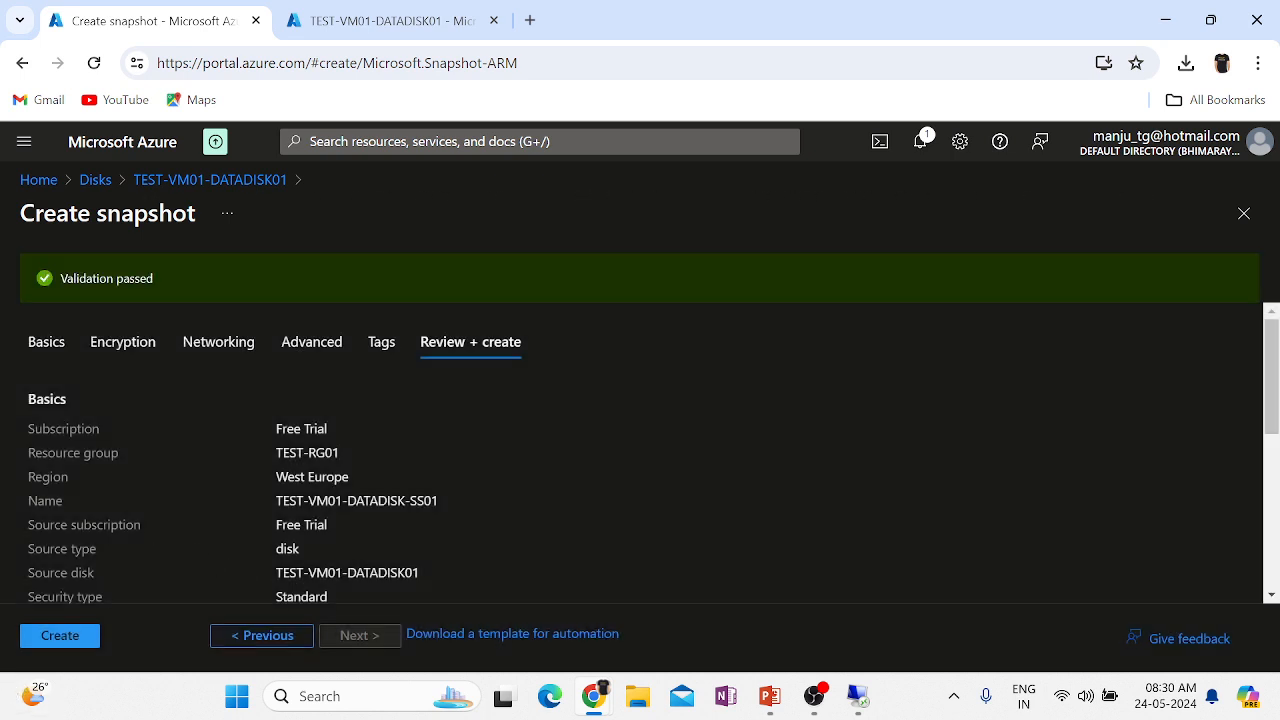
click(52, 637)
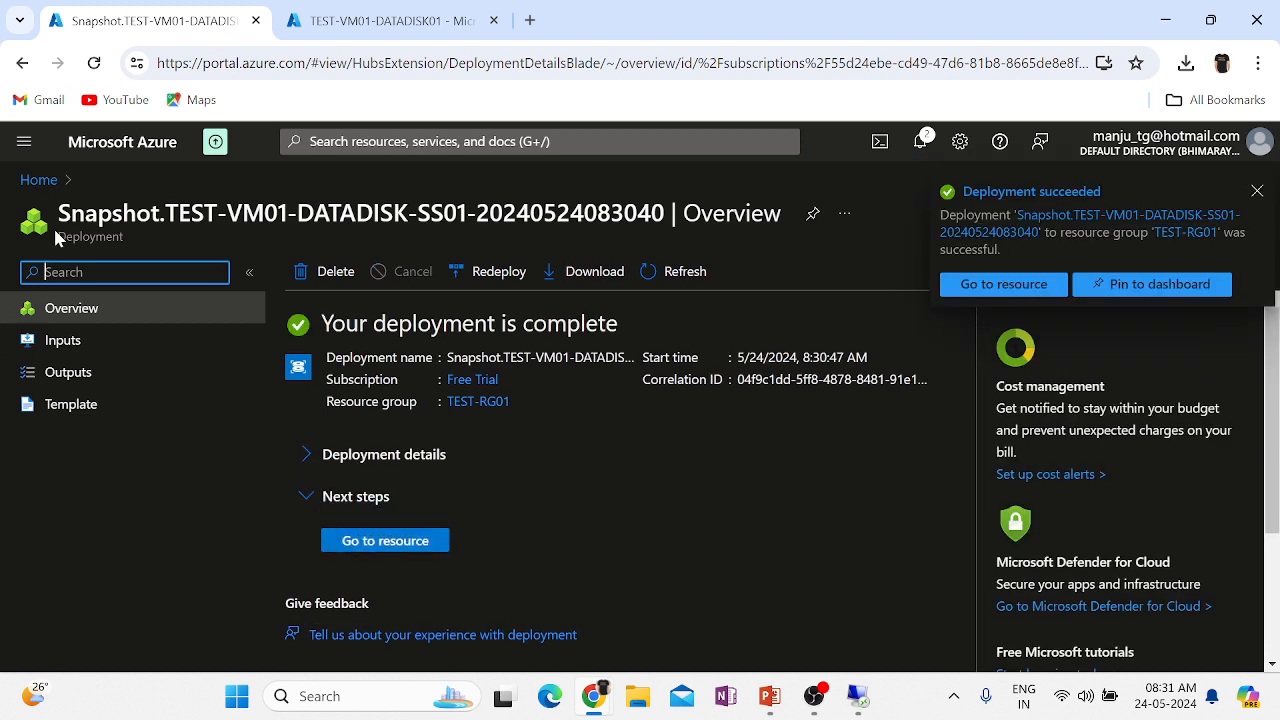
- Go to the deployed snapshot resource, find the Snapshots service, and open TEST-VM01-DATADISK-SS01 from its list
click(385, 541)
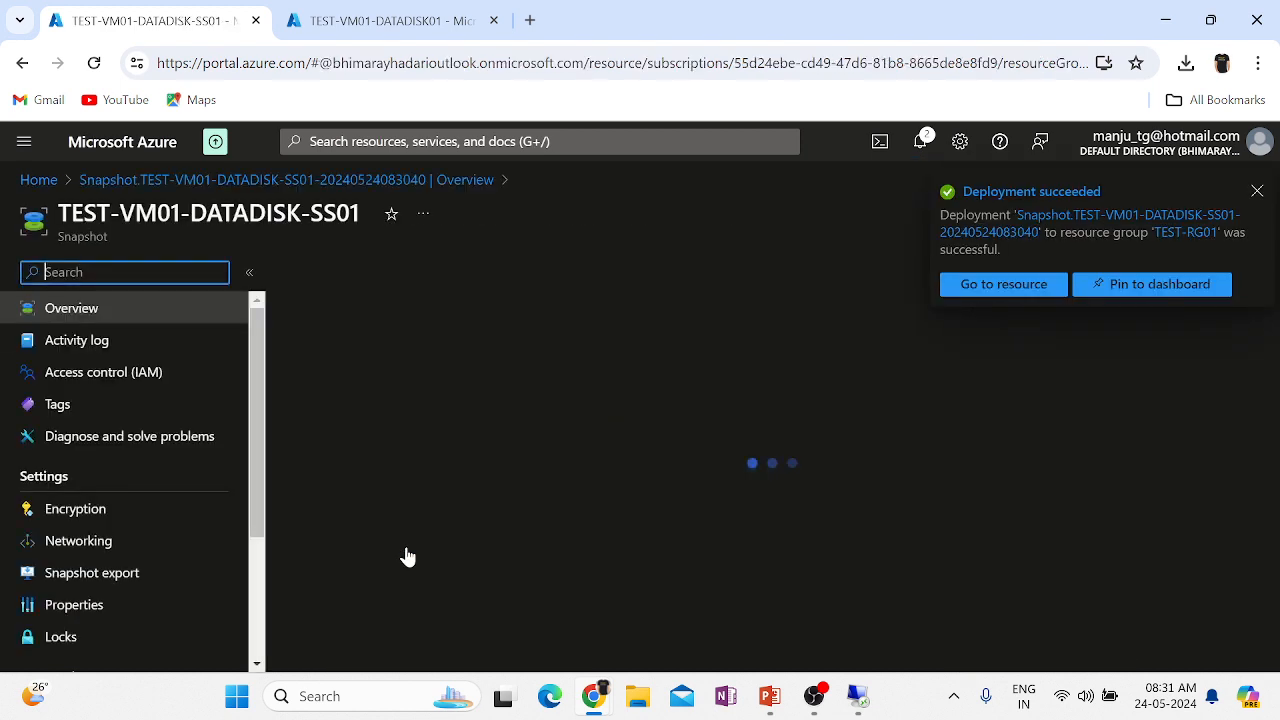
text(na)
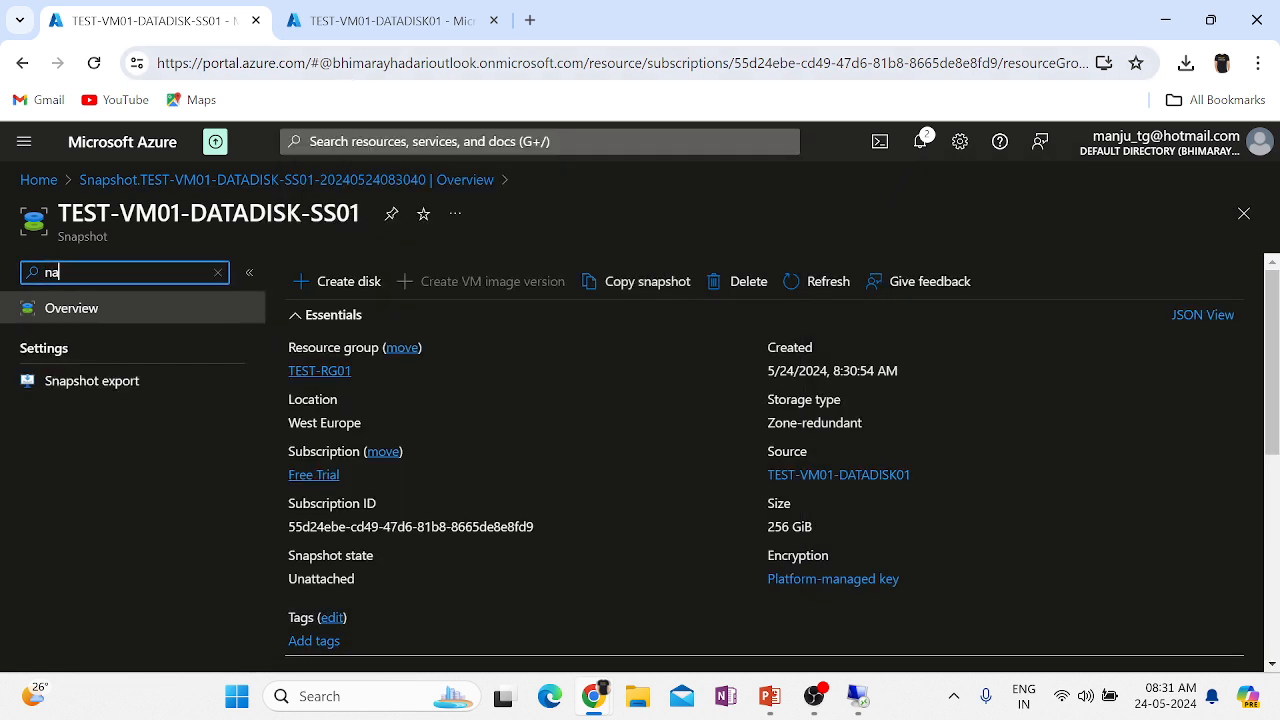
click(400, 141)
text(snaspshi)
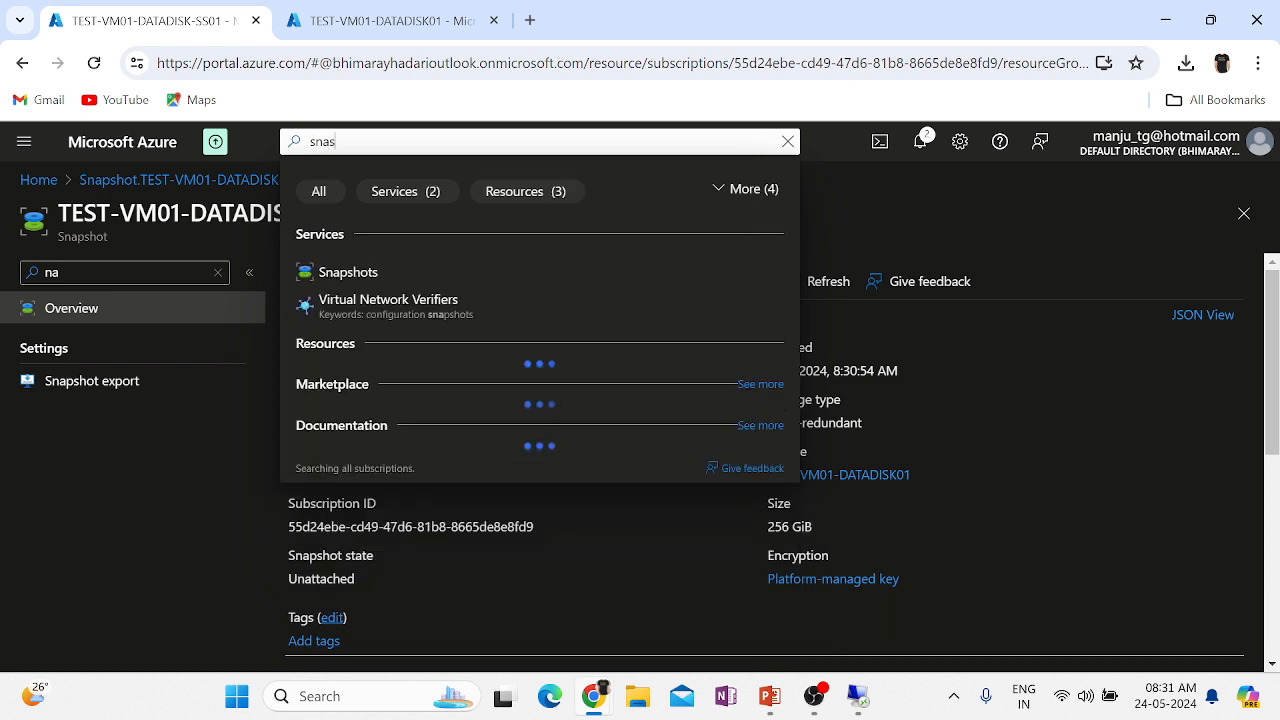
click(352, 274)
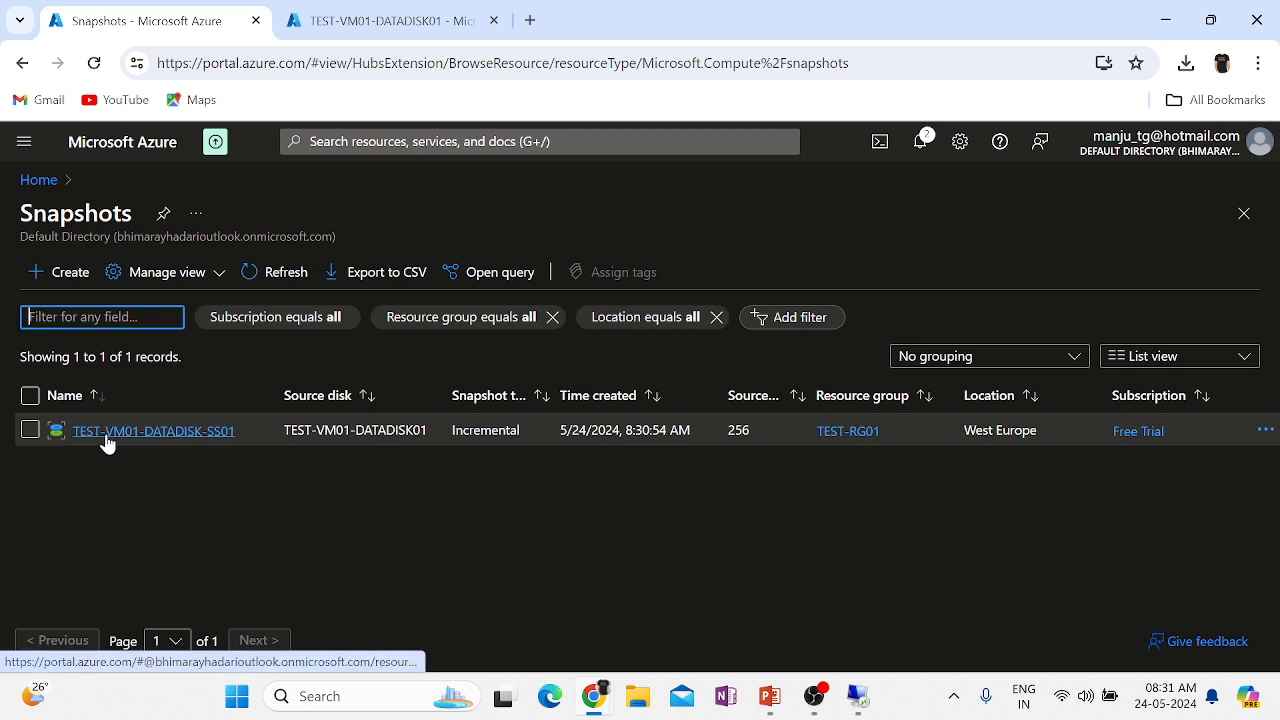
click(170, 432)
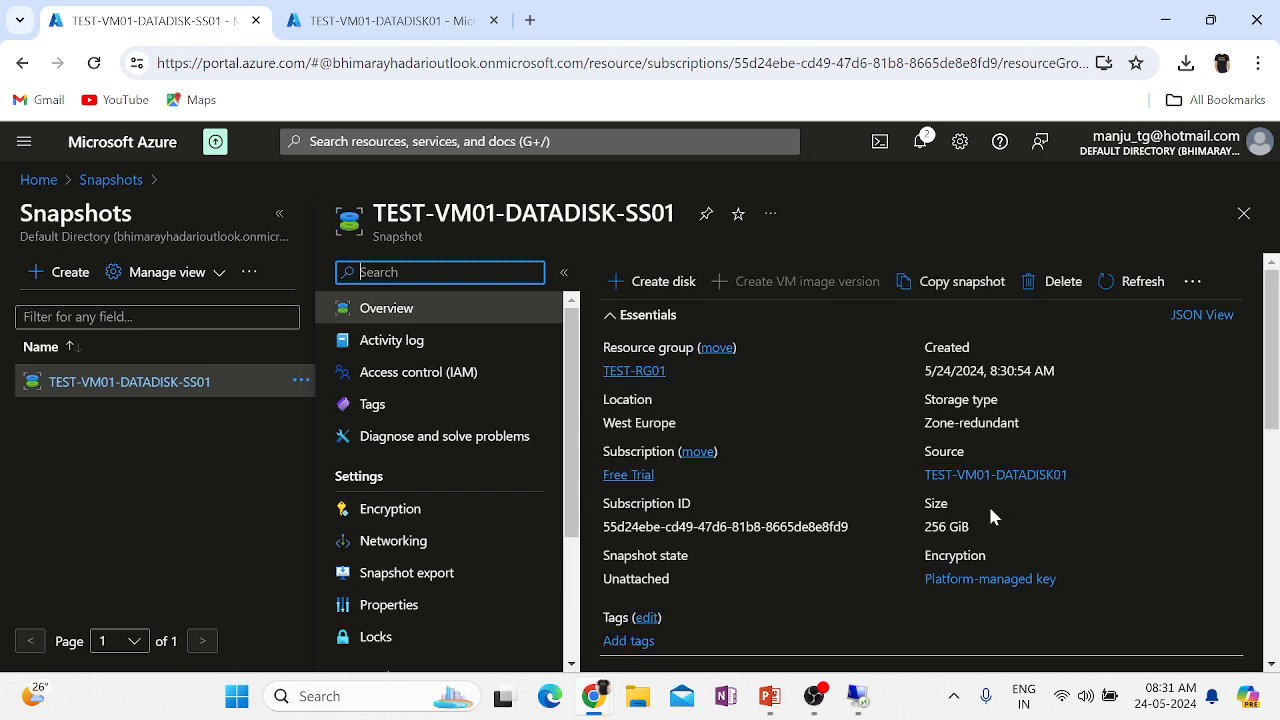
- Start creating a managed disk from the snapshot and name it TEST-VM01-DATADISK-NEW
click(662, 284)
click(660, 284)
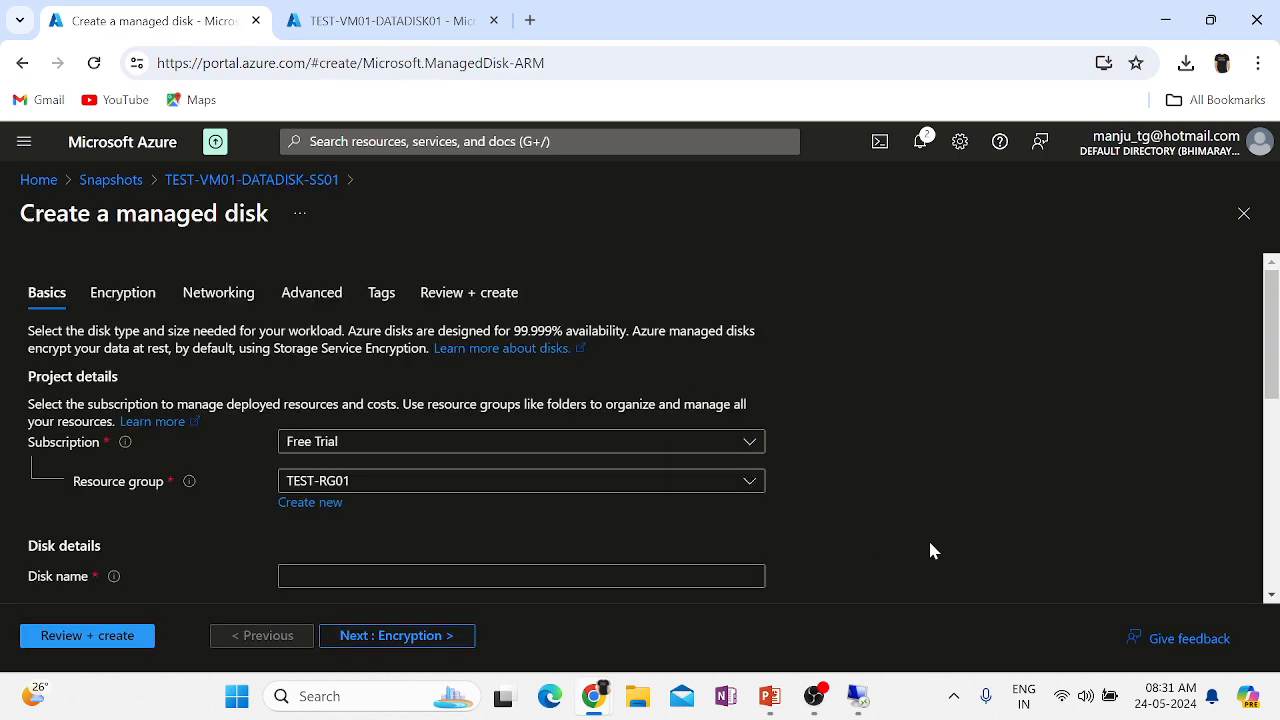
scroll(929, 549, down, 2)
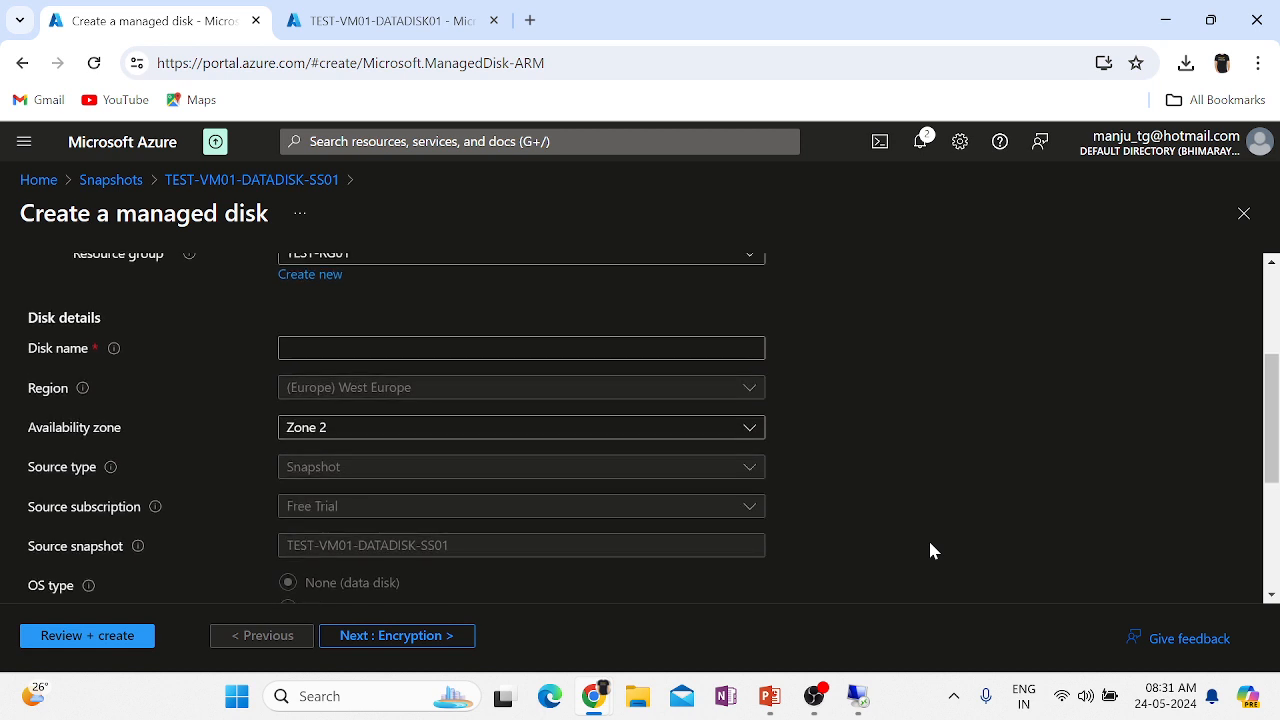
scroll(929, 549, up, 2)
click(450, 522)
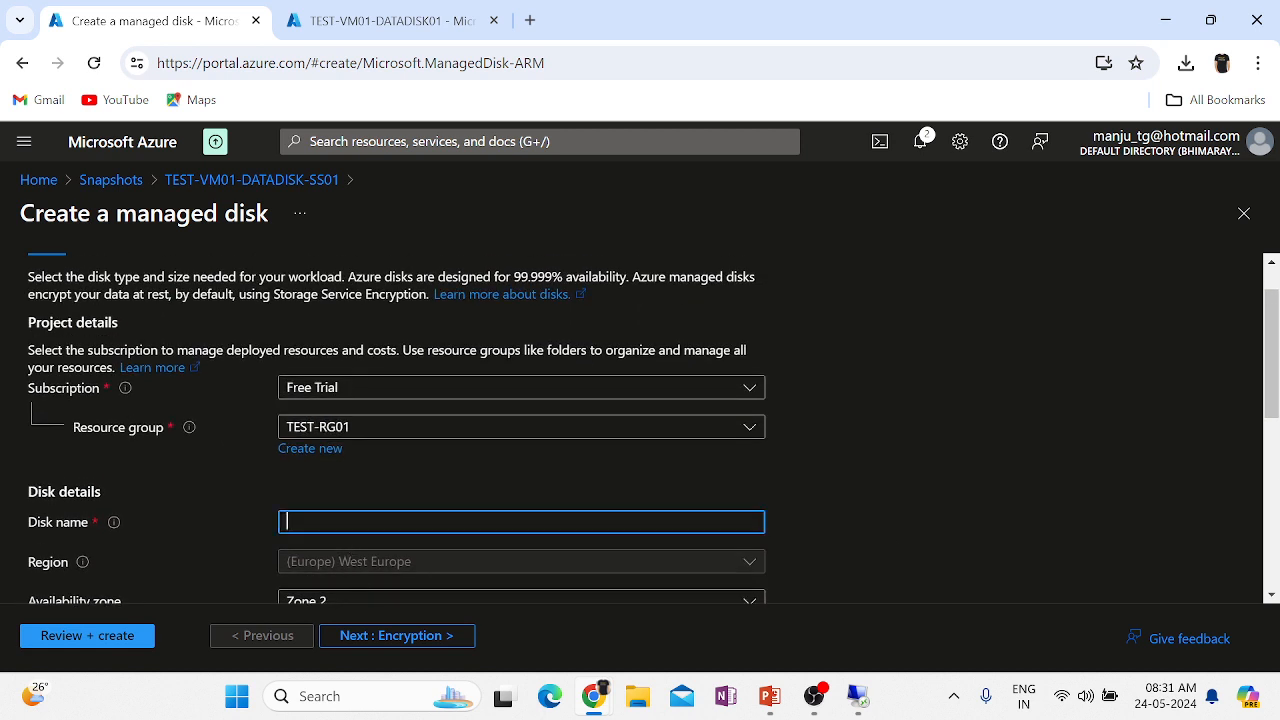
text(TEST-VM01-)
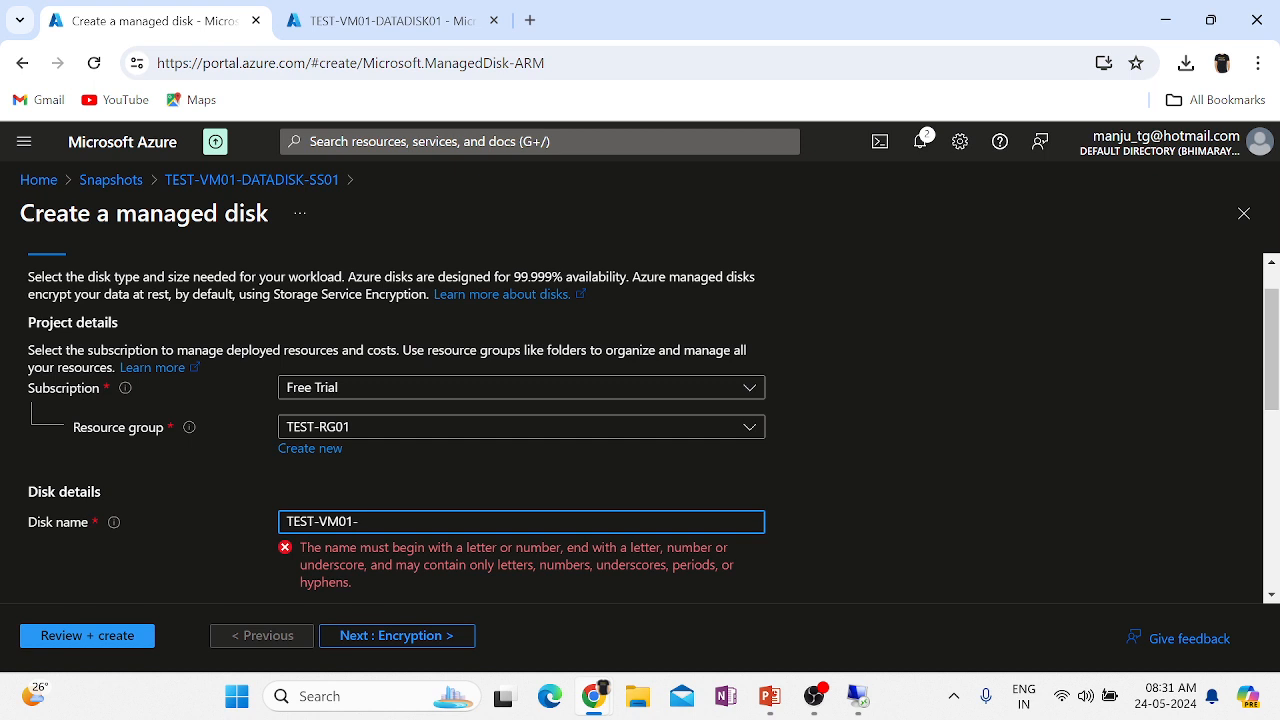
text(DATADISK)
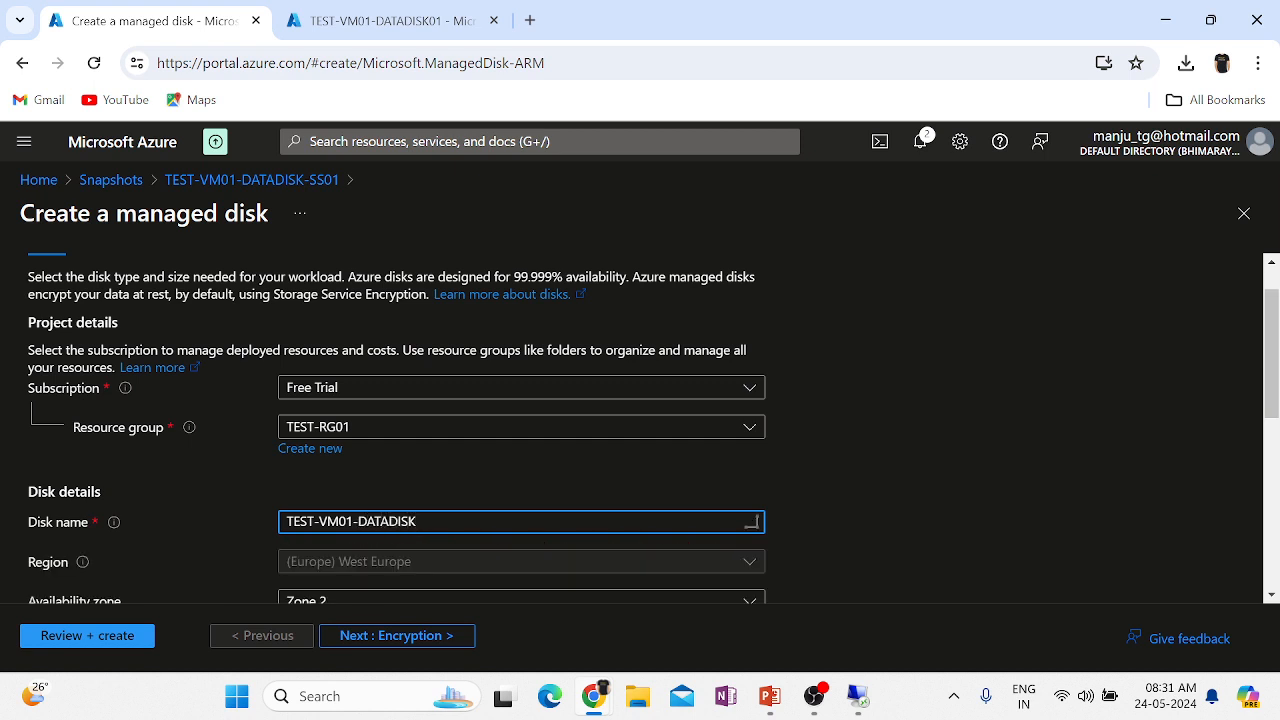
text(-NEW)
click(908, 535)
- Try to change the new managed disk's size to 128 GiB (S10)
scroll(908, 535, down, 2)
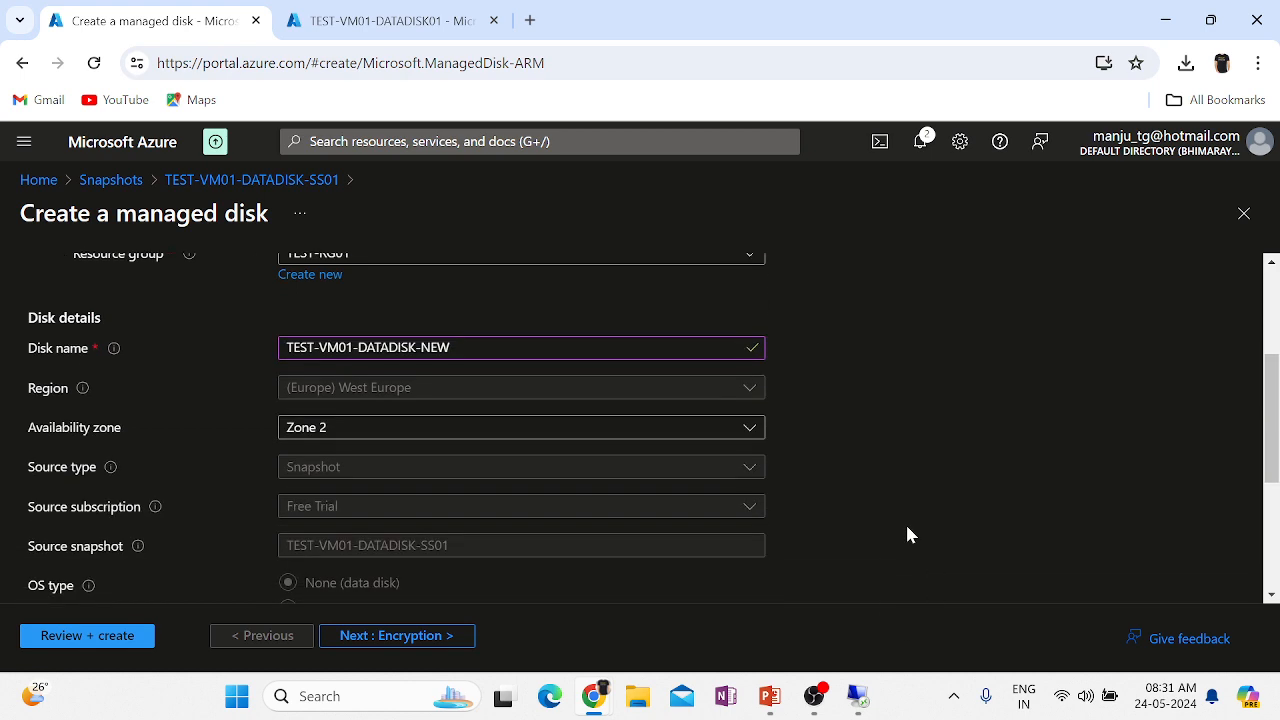
scroll(908, 535, down, 1)
scroll(908, 535, down, 2)
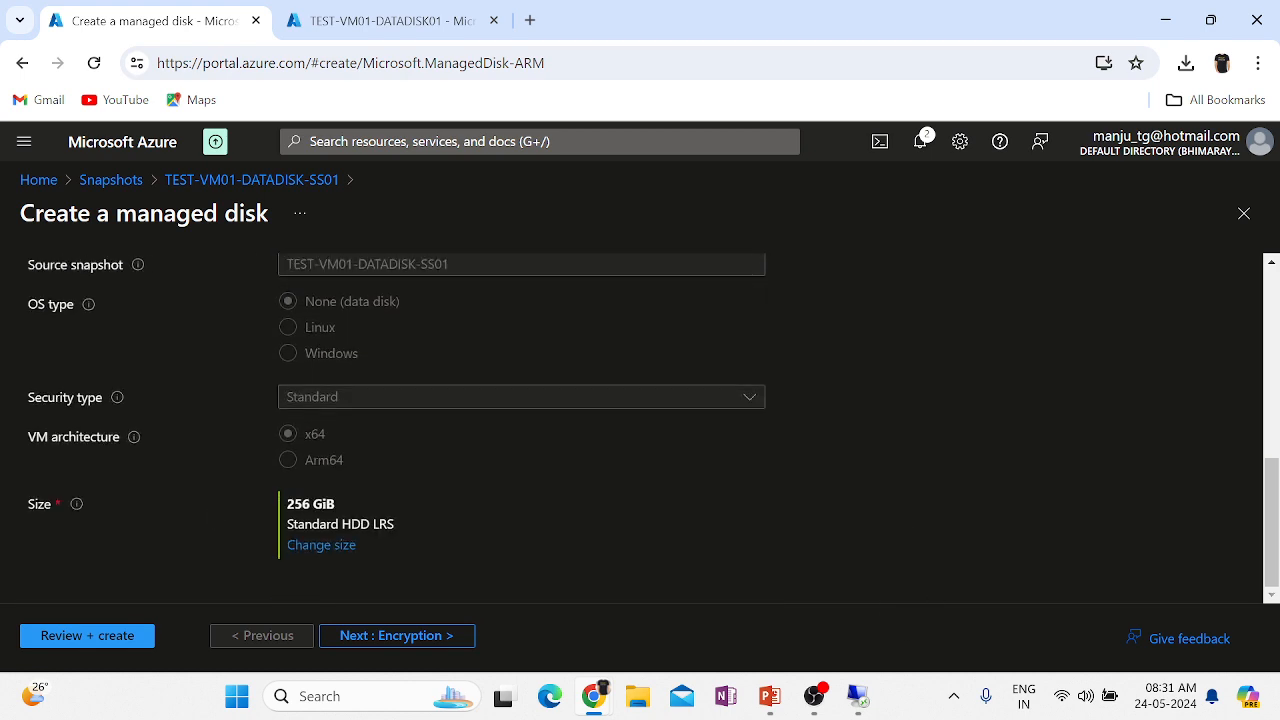
click(309, 556)
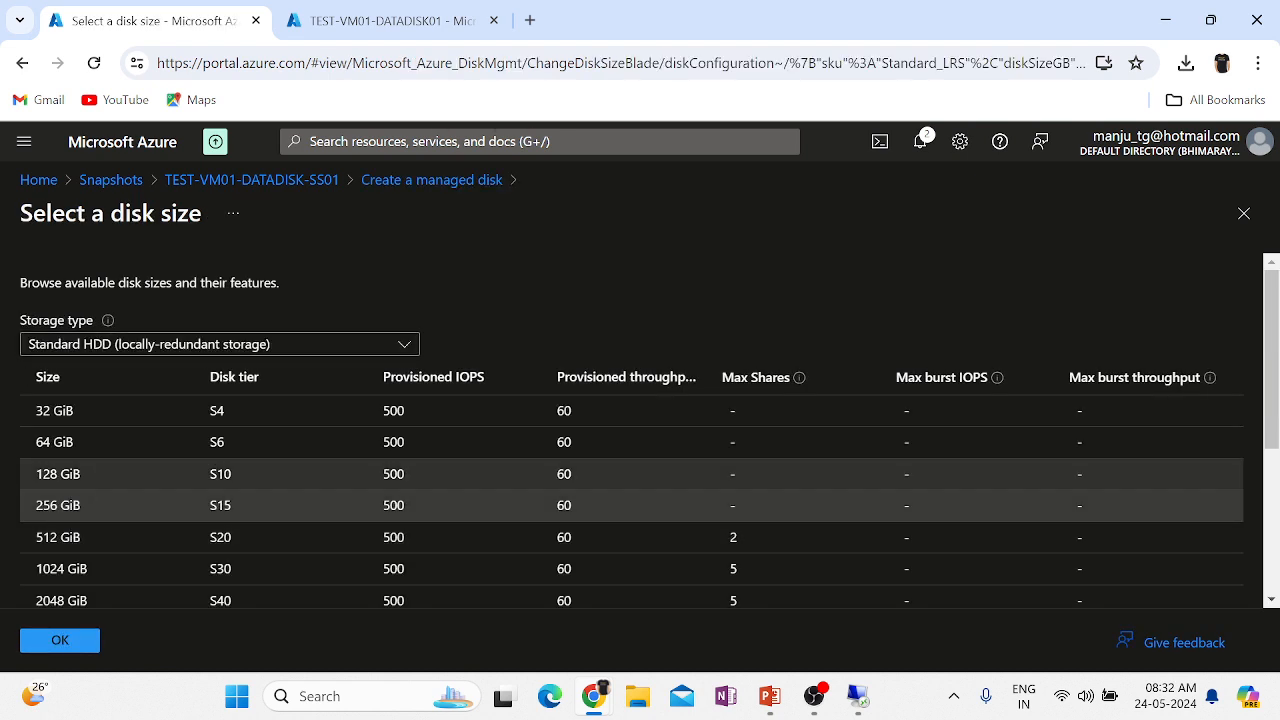
click(100, 474)
click(64, 647)
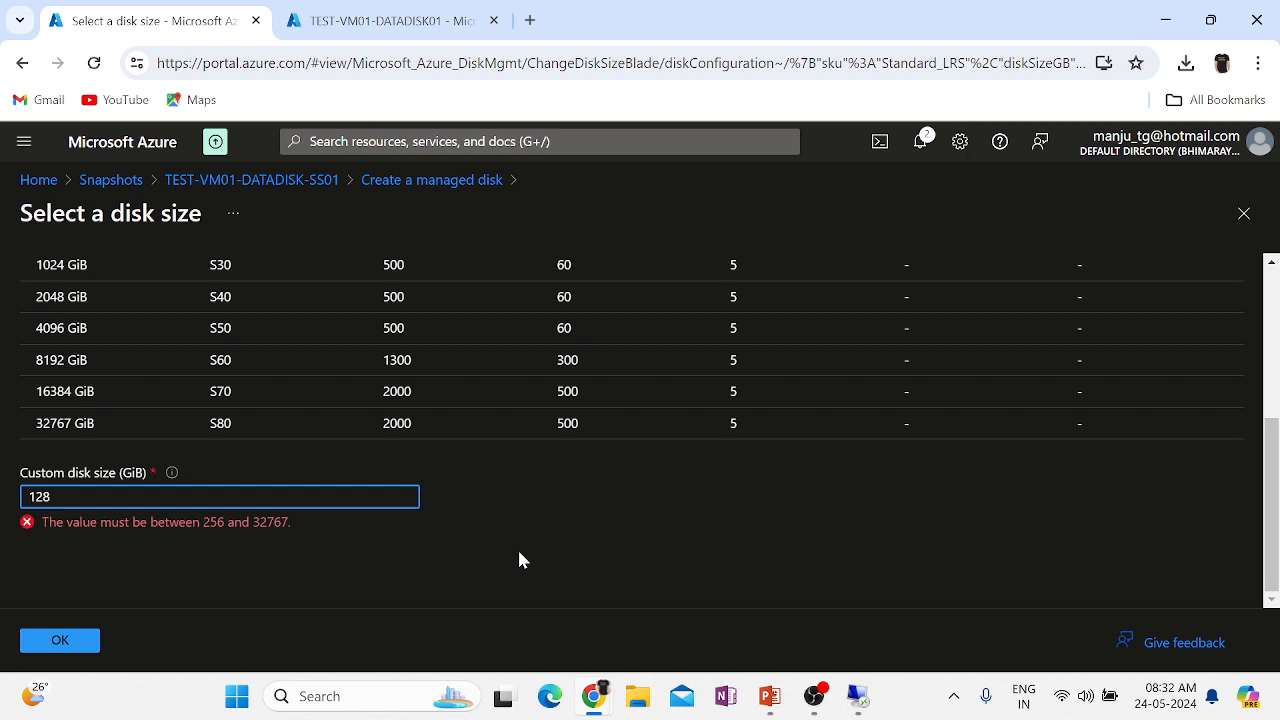
- Check the custom disk size help and validation, and review the available disk sizes
mouse_move(181, 477)
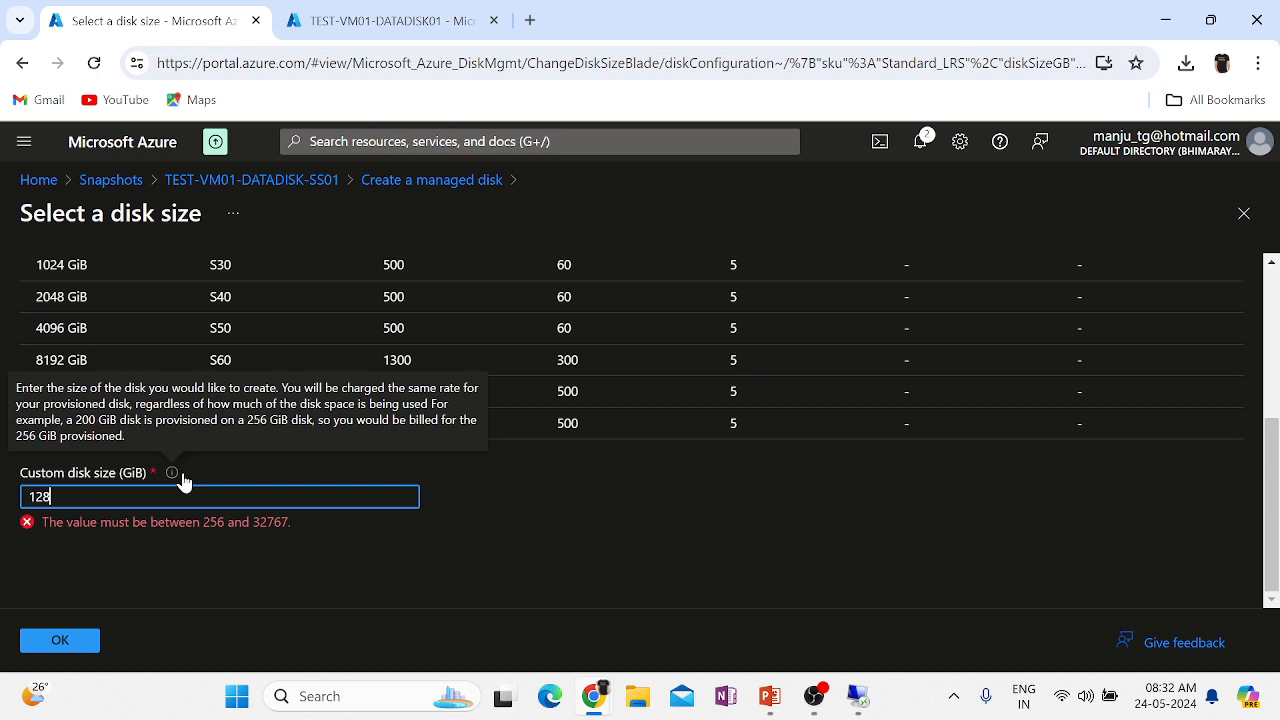
click(488, 545)
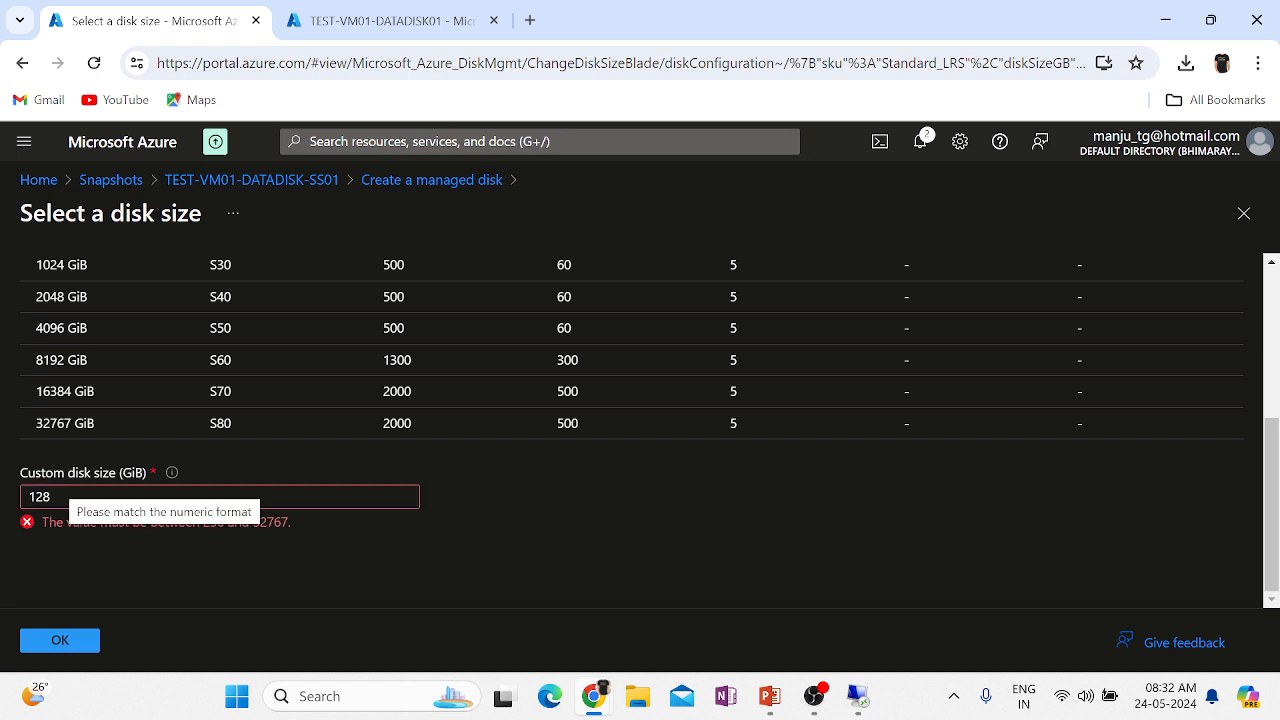
scroll(440, 338, up, 5)
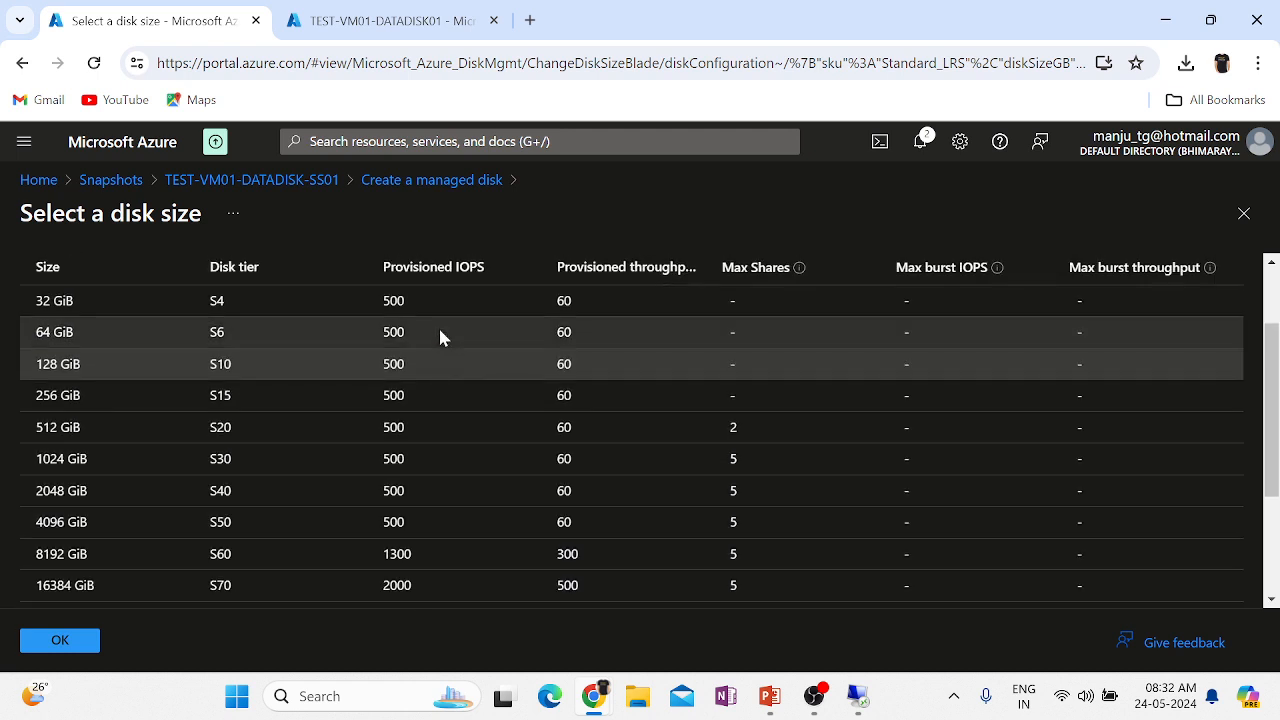
scroll(438, 325, down, 3)
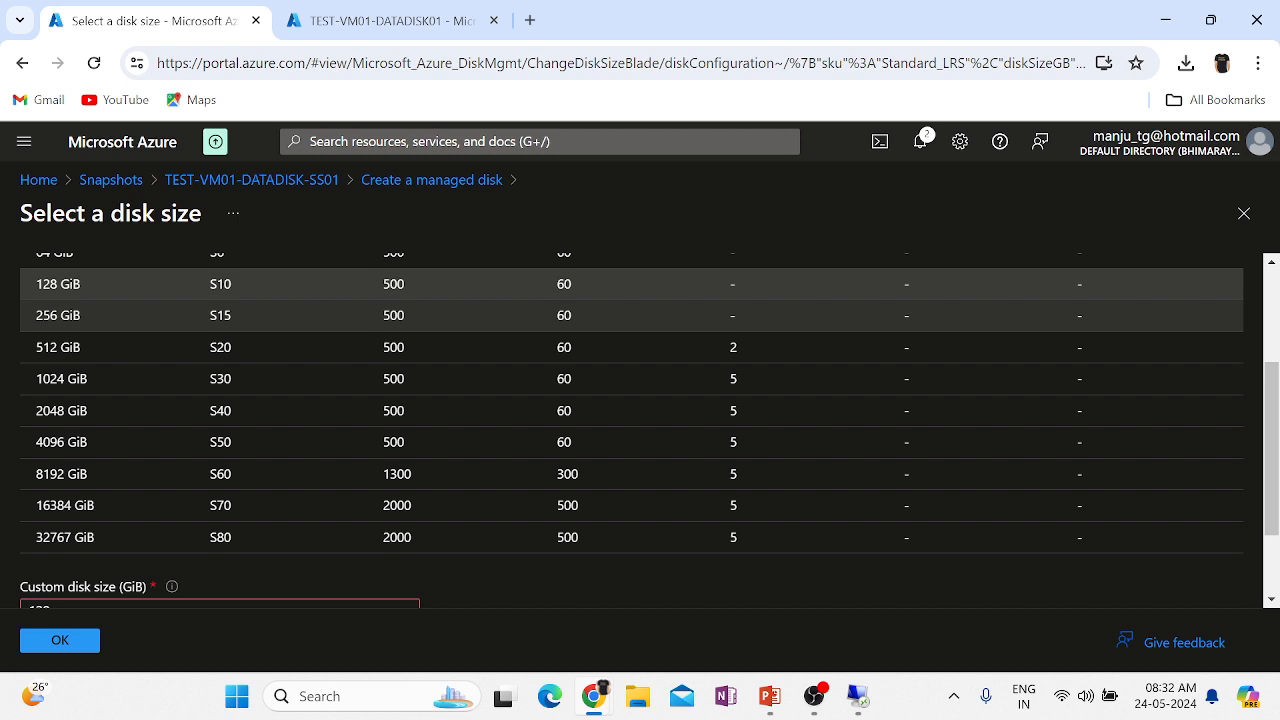
- Try custom disk sizes of 200 GiB and 128 GiB for the snapshot-based managed disk
scroll(340, 385, down, 2)
double_click(40, 497)
text(200)
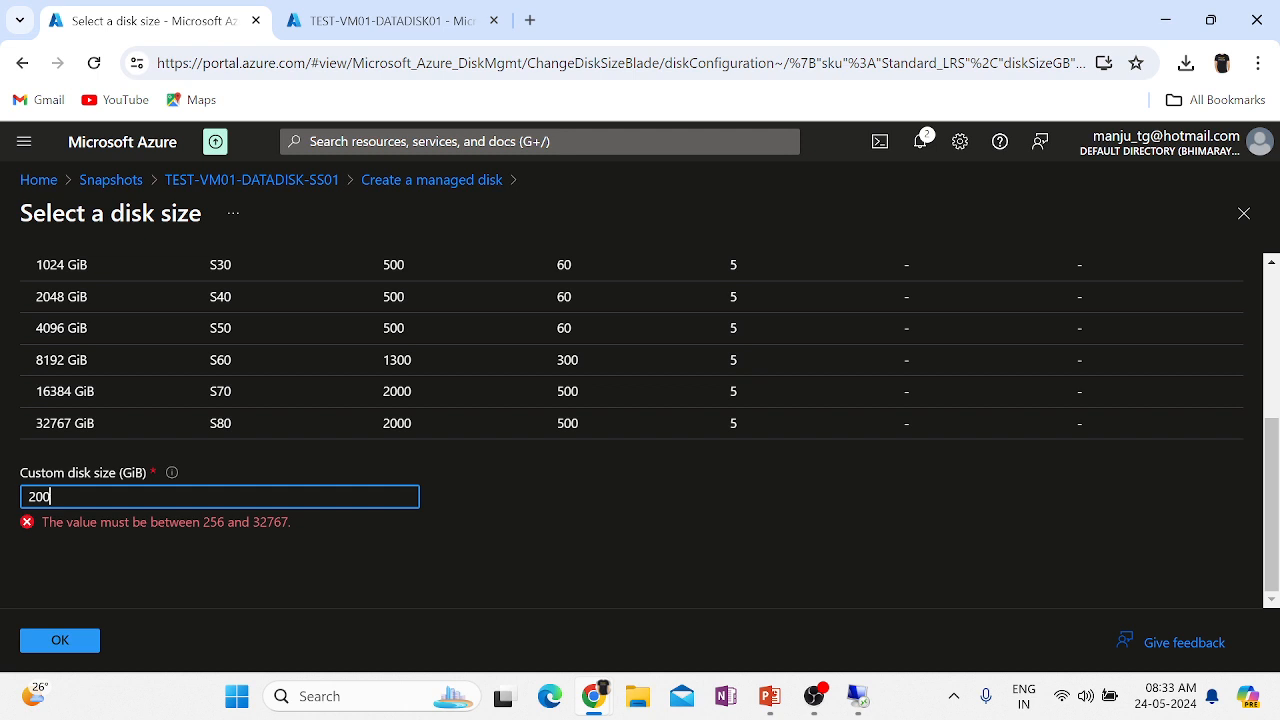
key(BackSpace)
key(BackSpace)
key(BackSpace)
text(128)
click(500, 562)
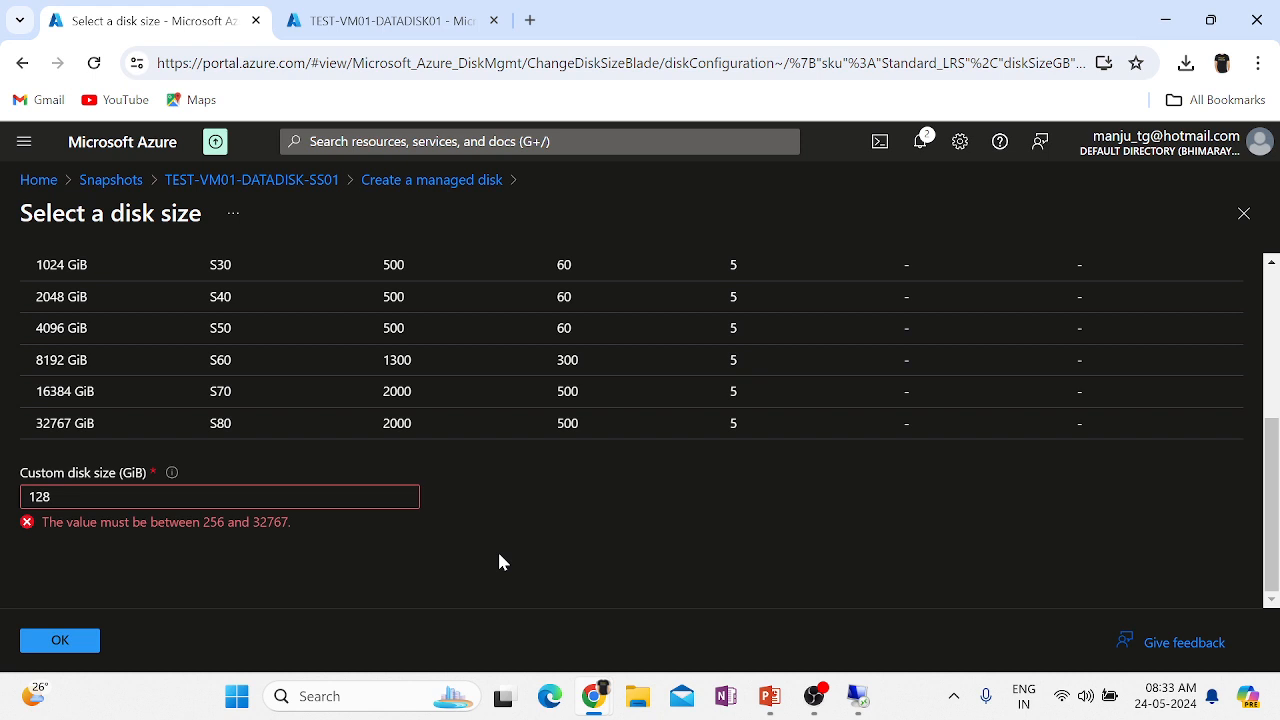
- Test custom disk sizes of 256 GiB and 512 GiB for the snapshot-based managed disk
double_click(40, 496)
text(2)
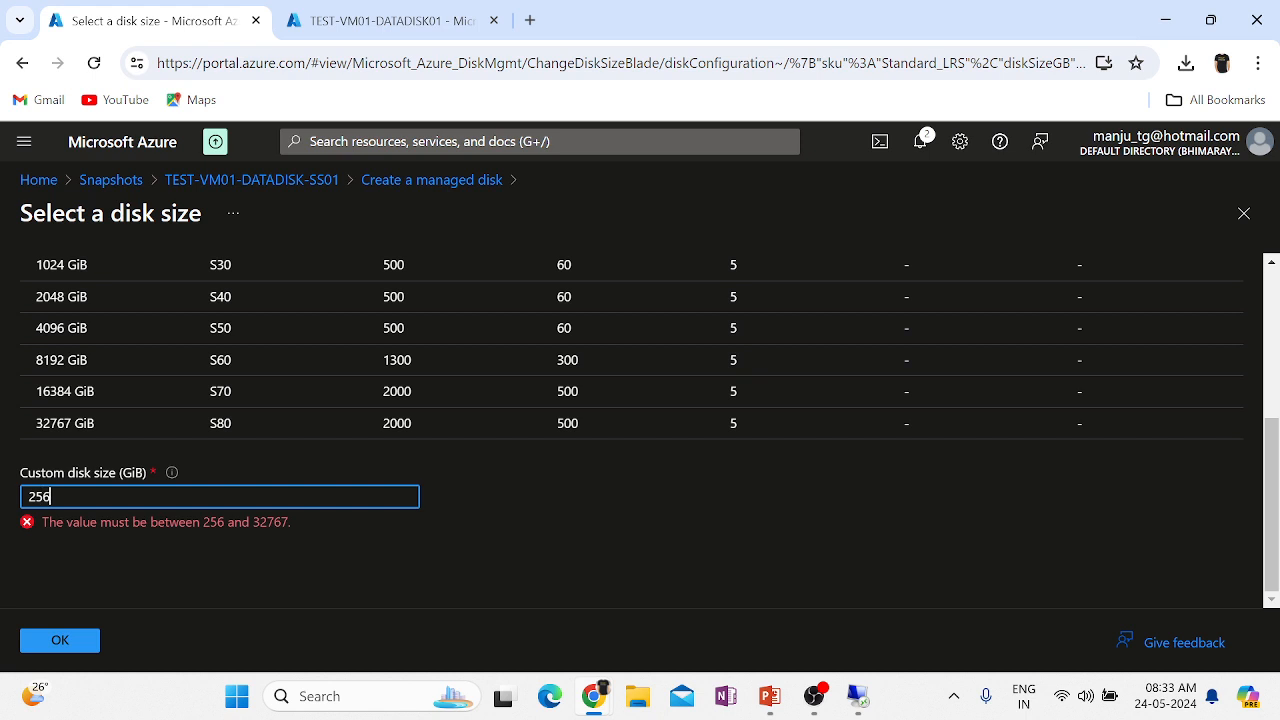
text(56)
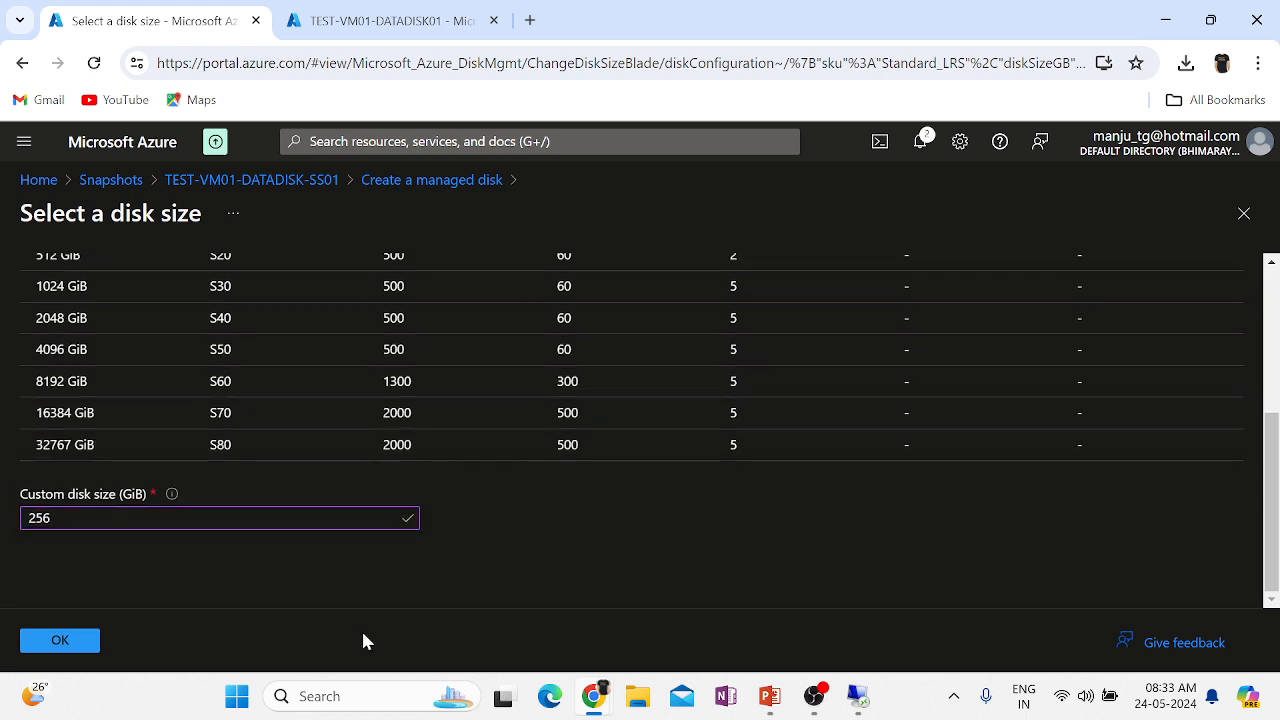
click(383, 525)
key(ctrl+a)
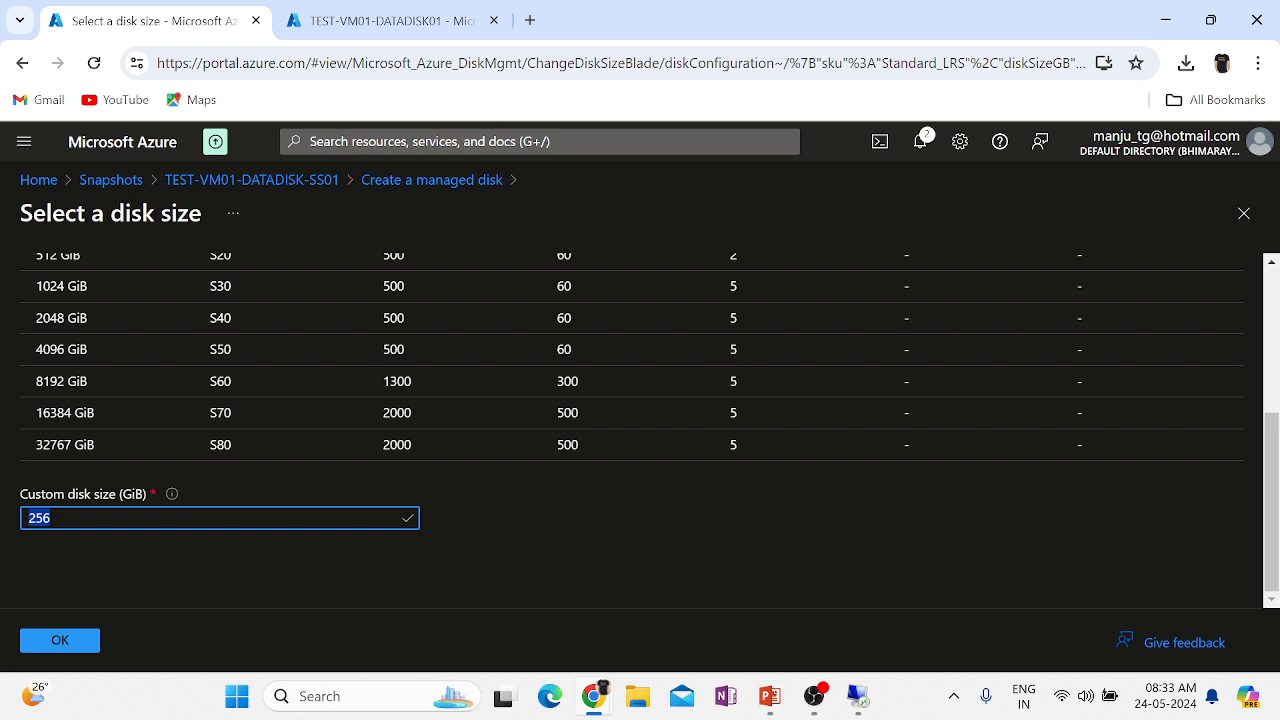
text(512)
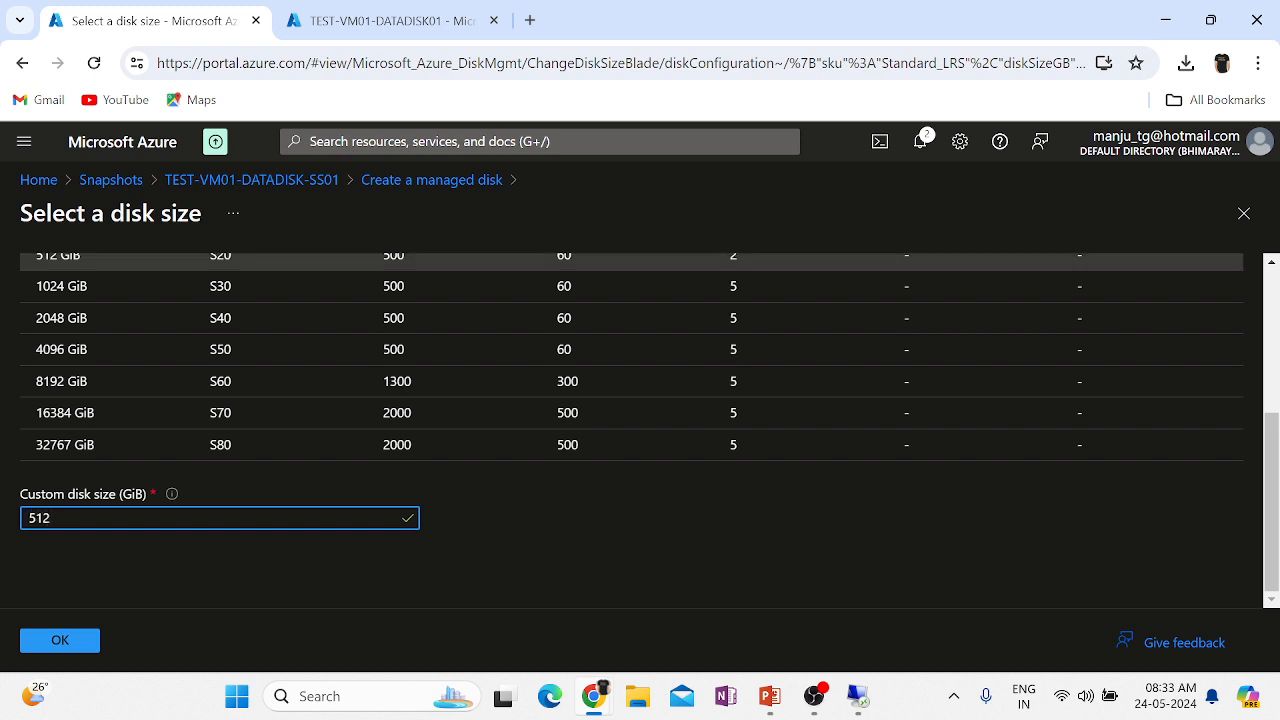
click(617, 607)
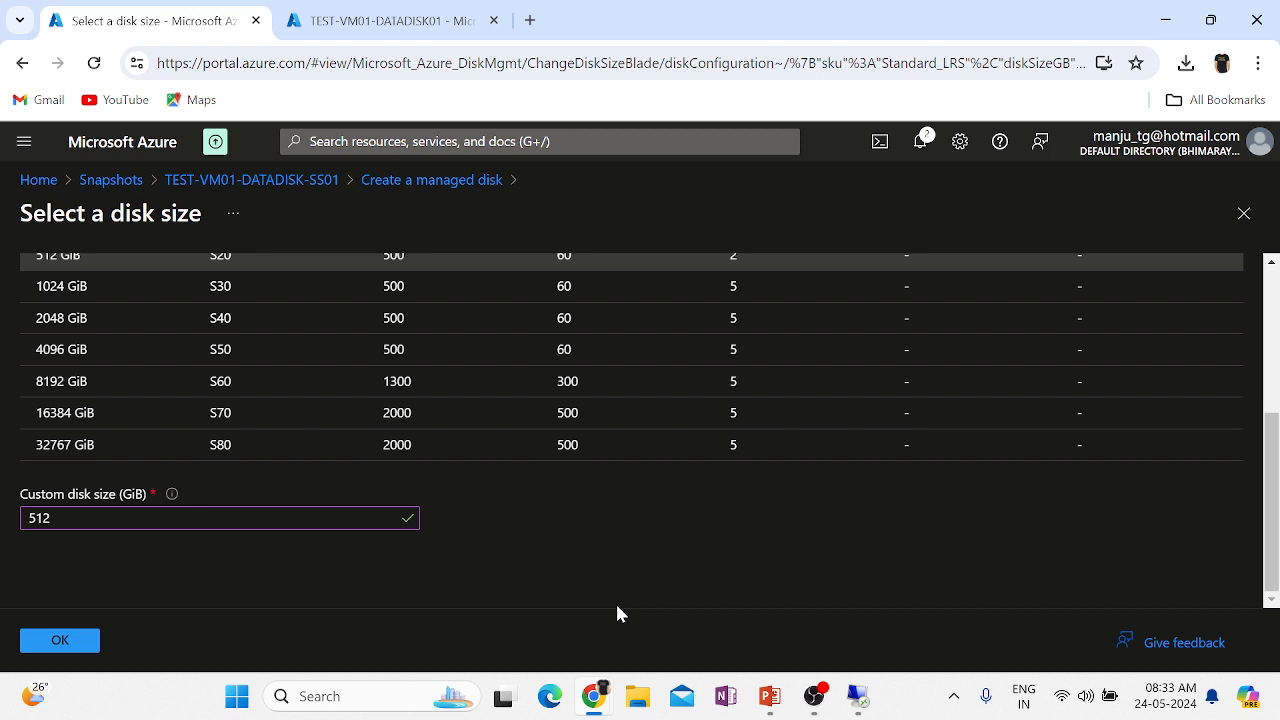
- Leave the snapshot-based disk creation and find and open the Disks service
click(45, 183)
click(720, 189)
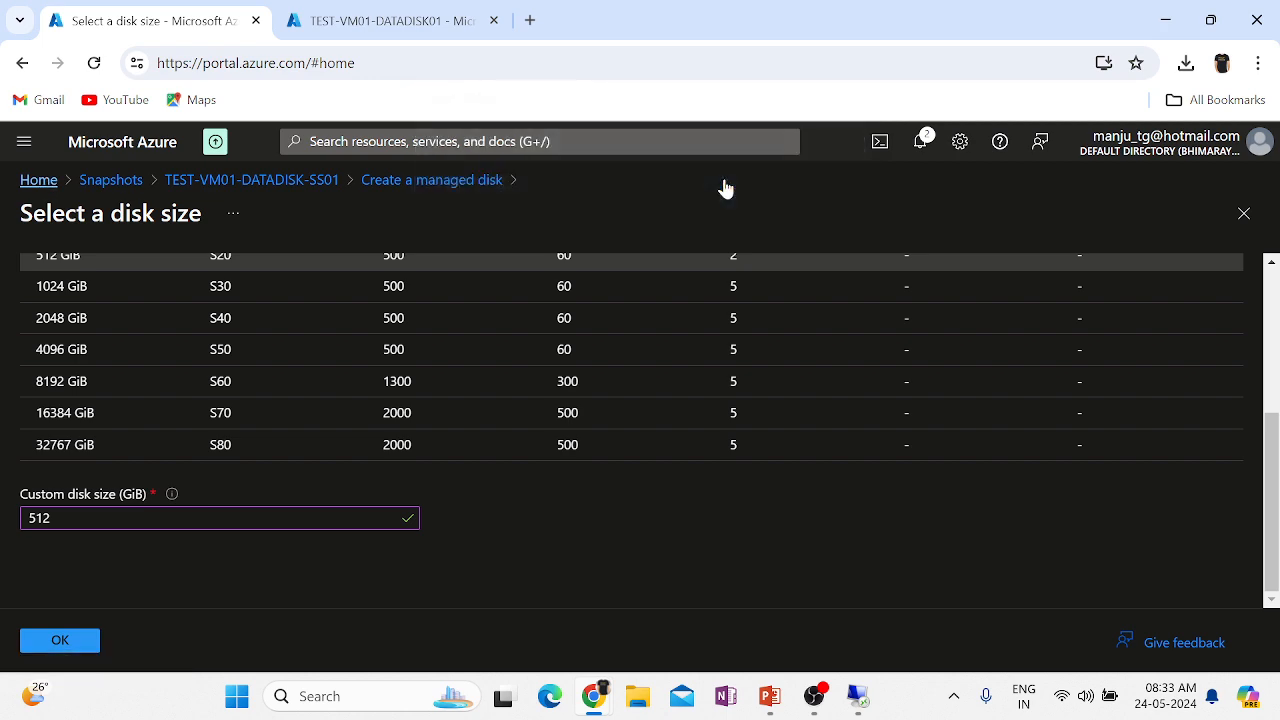
click(530, 141)
text(disk)
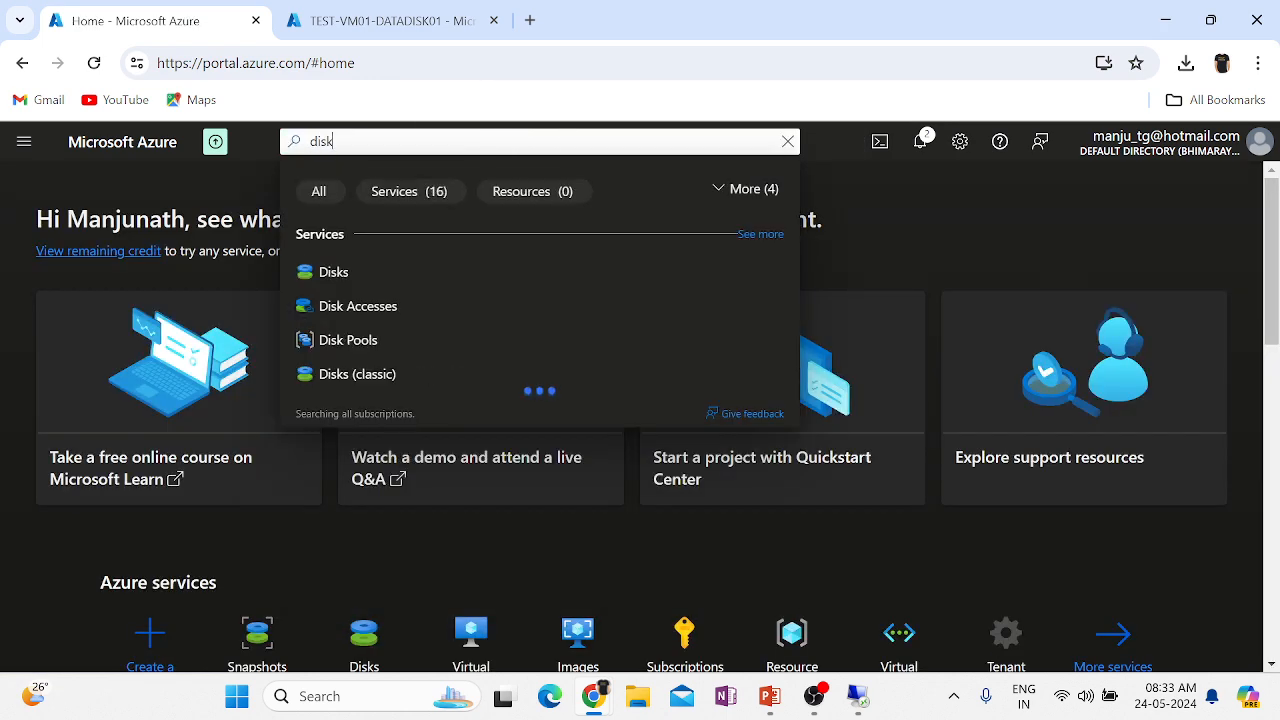
click(382, 274)
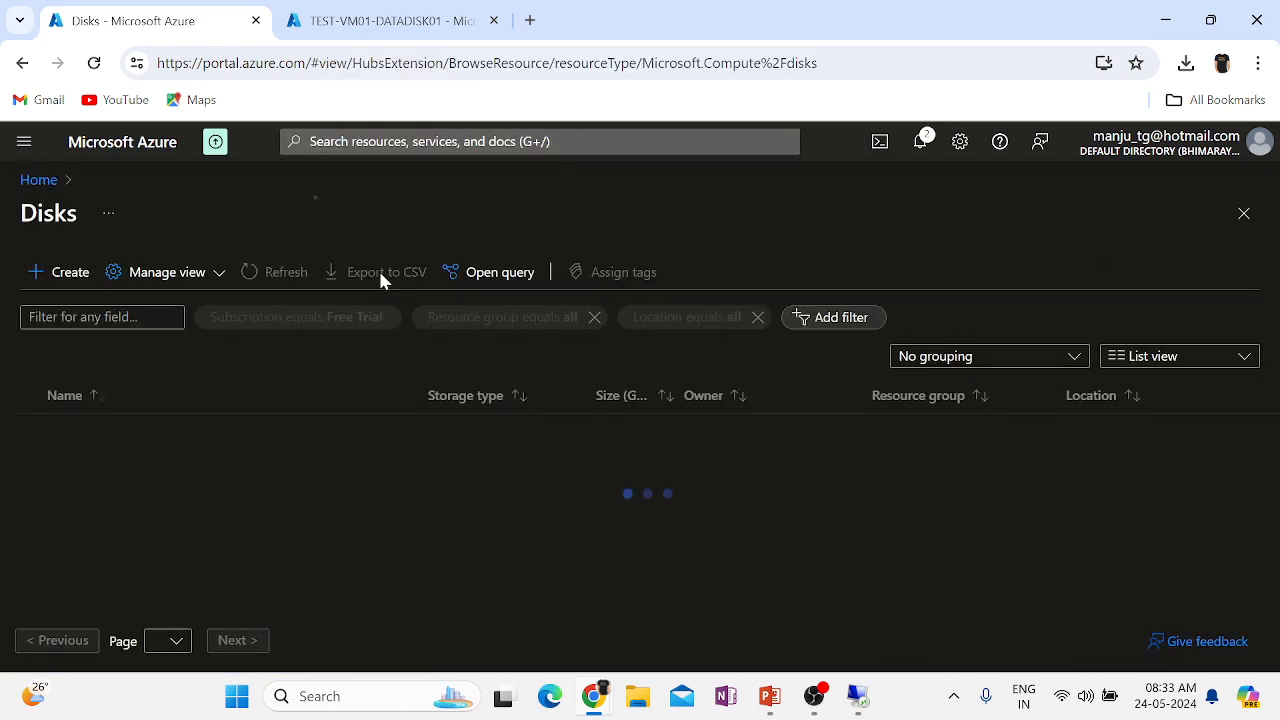
- Start creating a managed disk in resource group TEST-RG01 and name it TEST-VM01-DATADISK-N
click(58, 272)
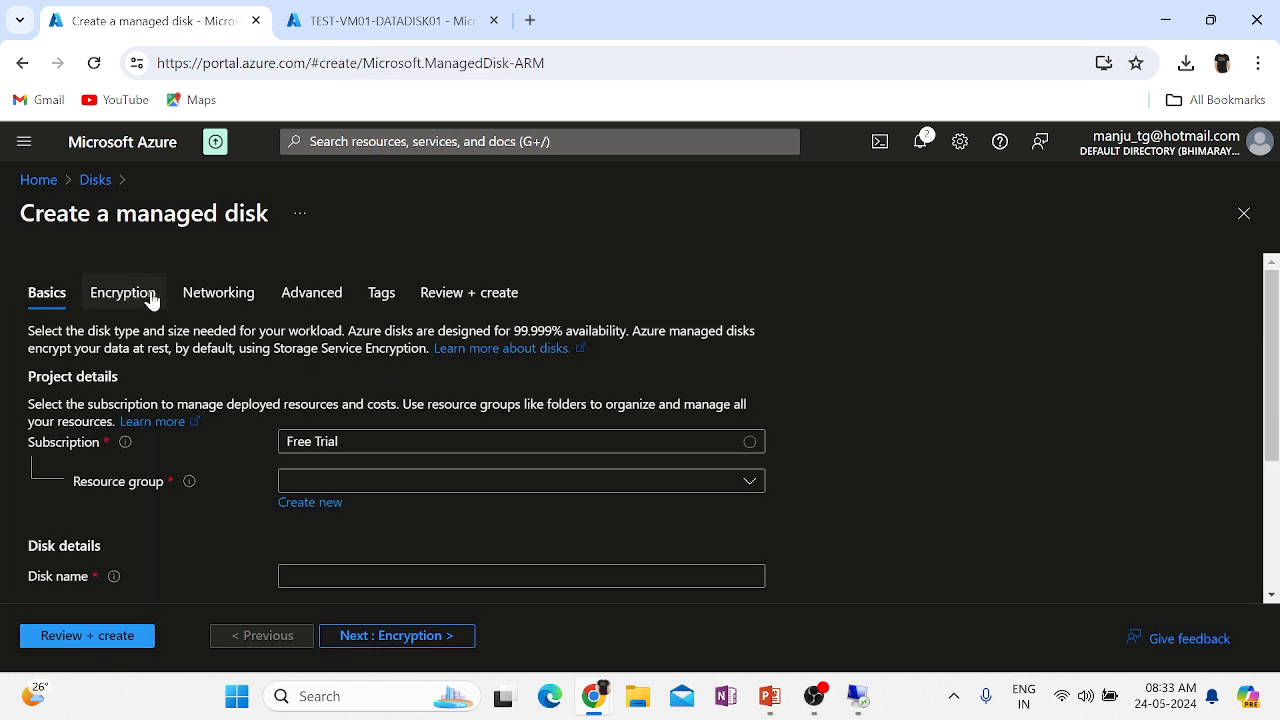
click(361, 484)
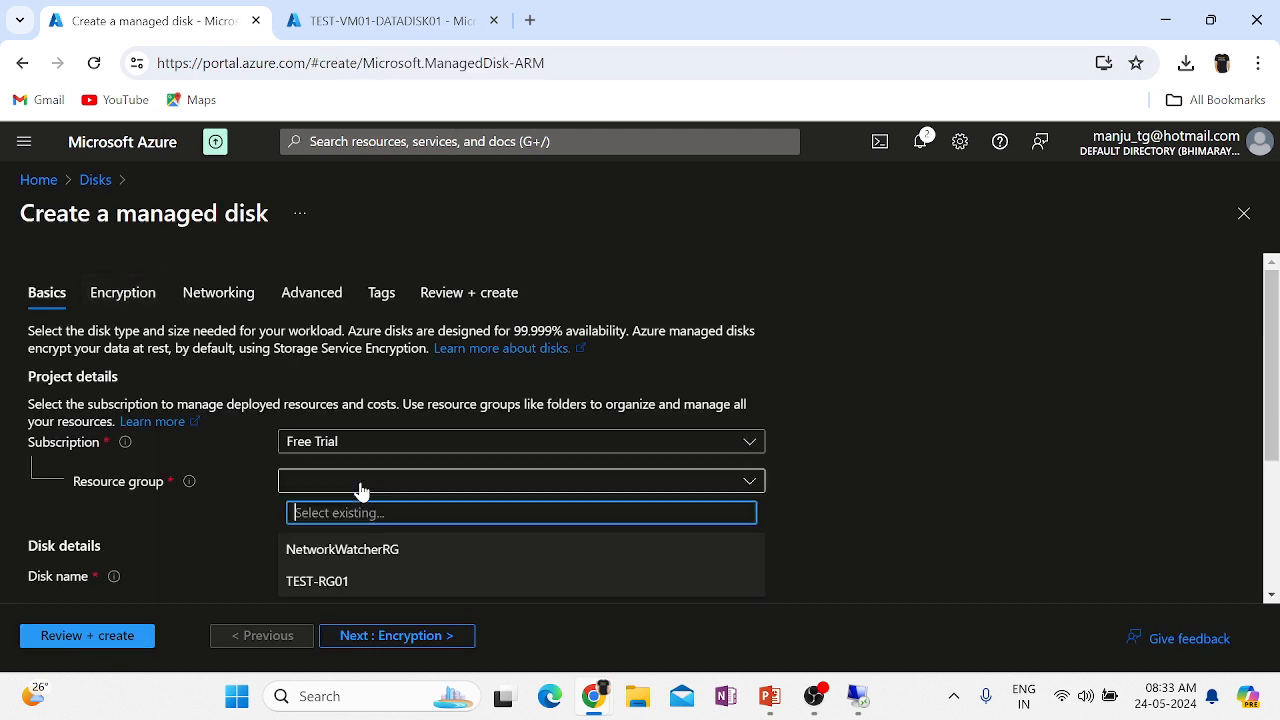
click(345, 580)
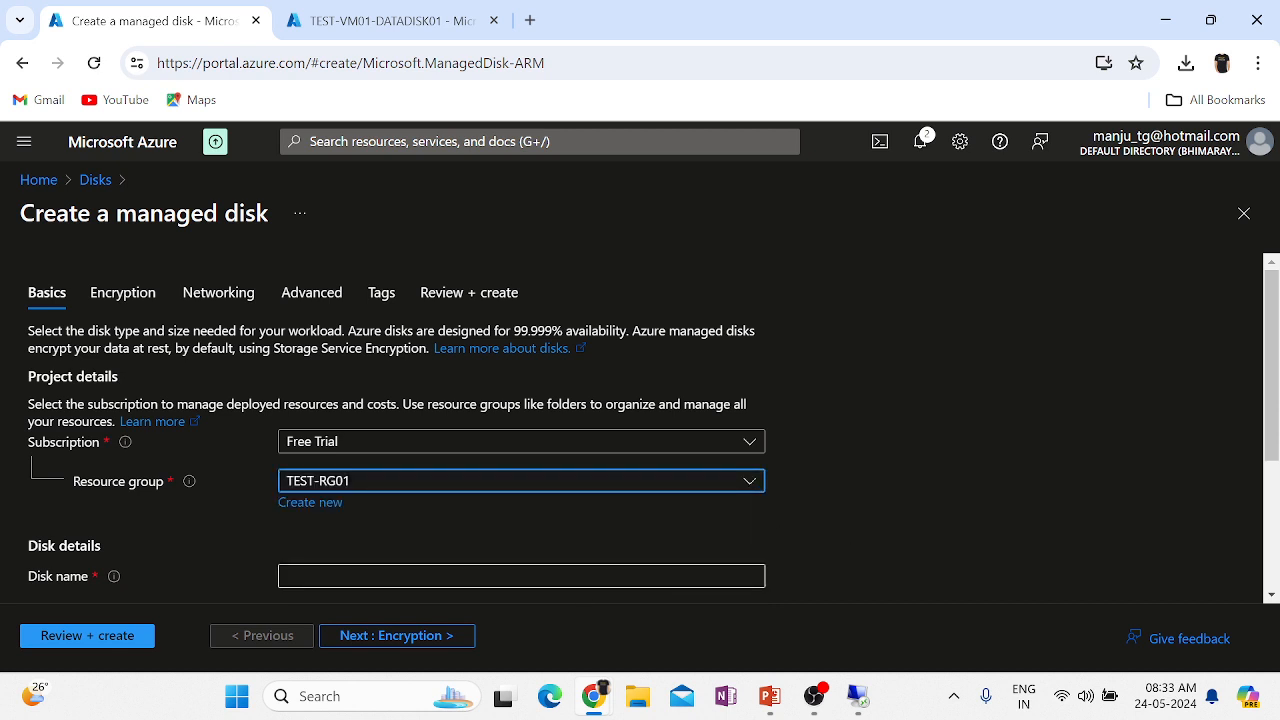
click(398, 576)
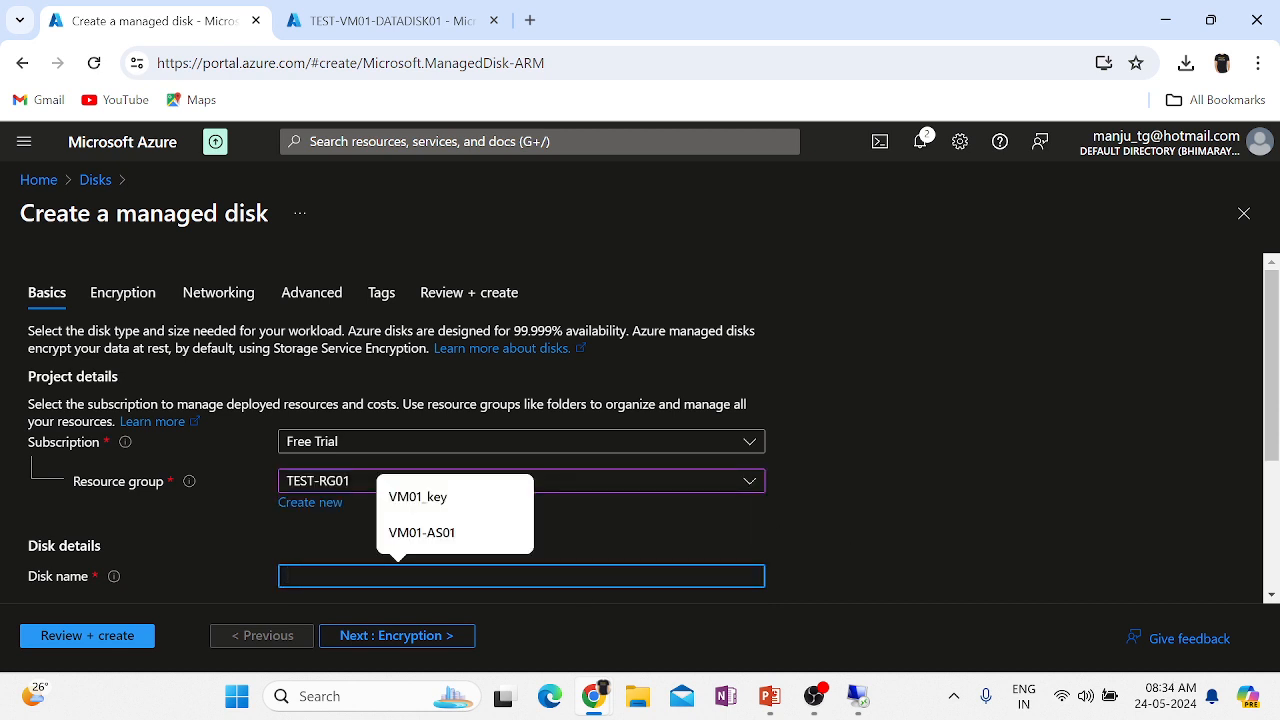
text(TEST-VM01-DATADISK-N)
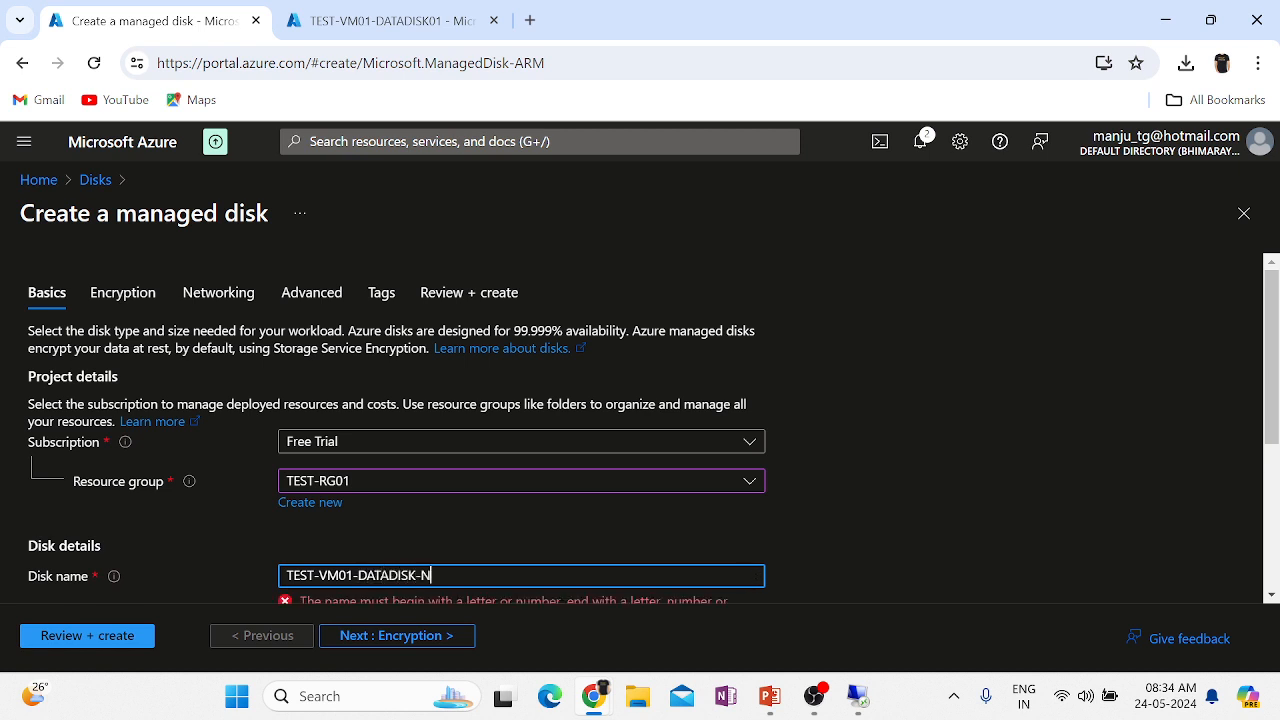
- Set the new disk's availability zone to Zone 2 and its size to 128 GiB (P10) Premium SSD LRS
scroll(867, 513, down, 3)
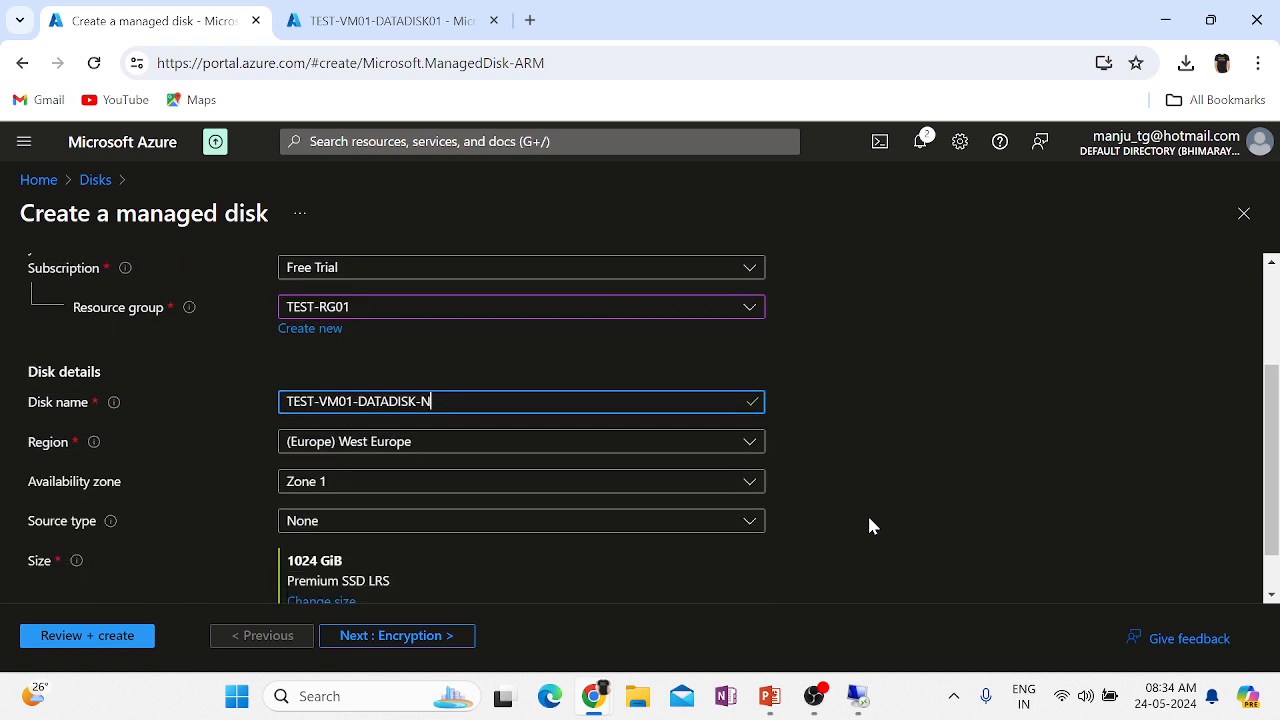
click(317, 424)
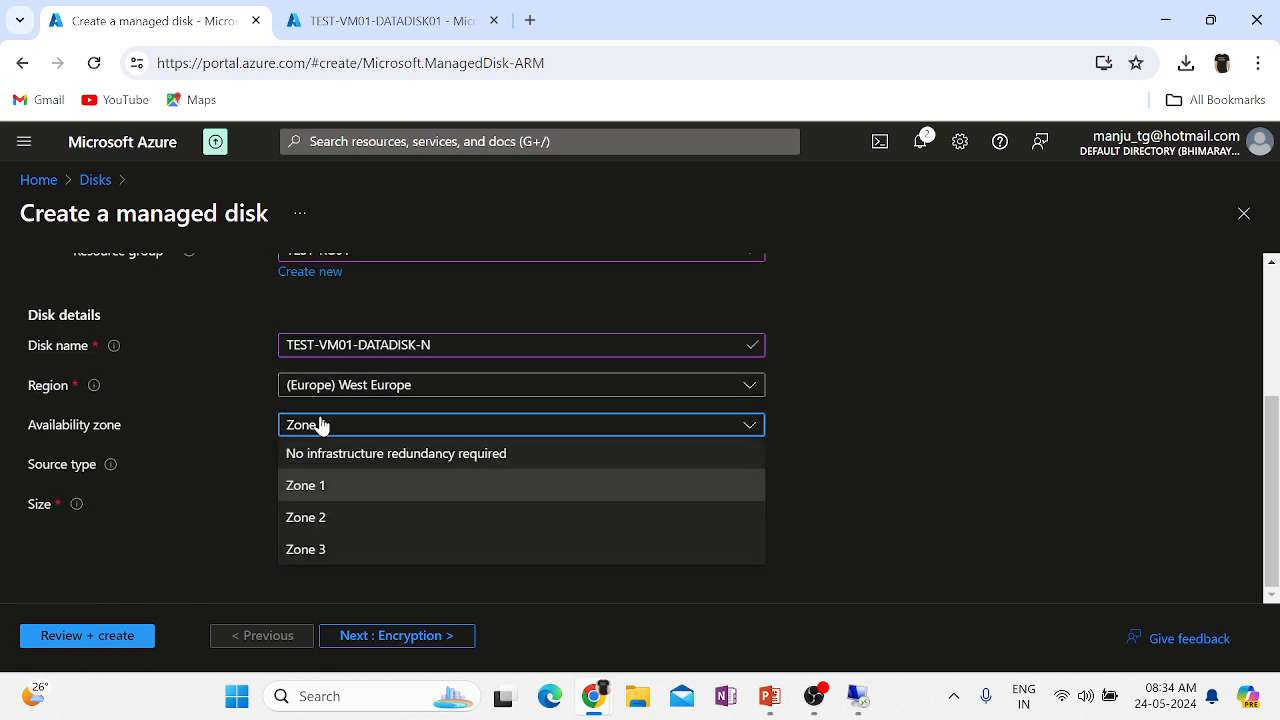
click(297, 515)
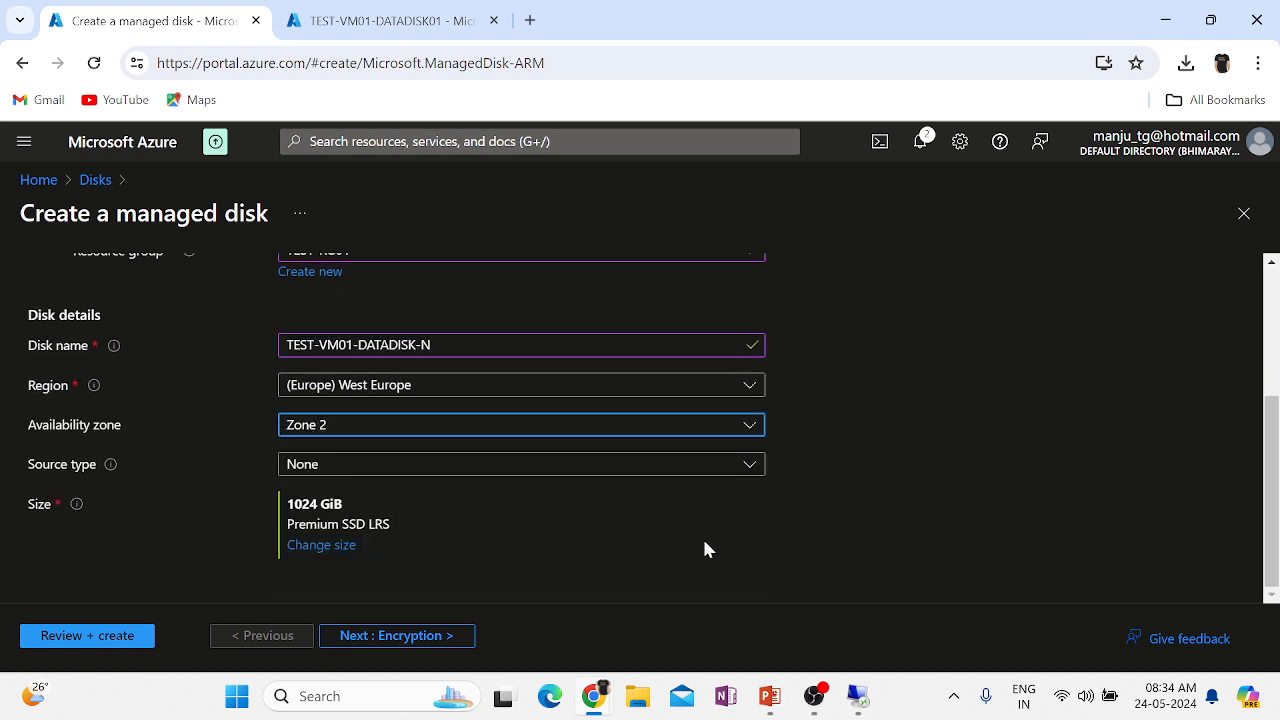
click(320, 546)
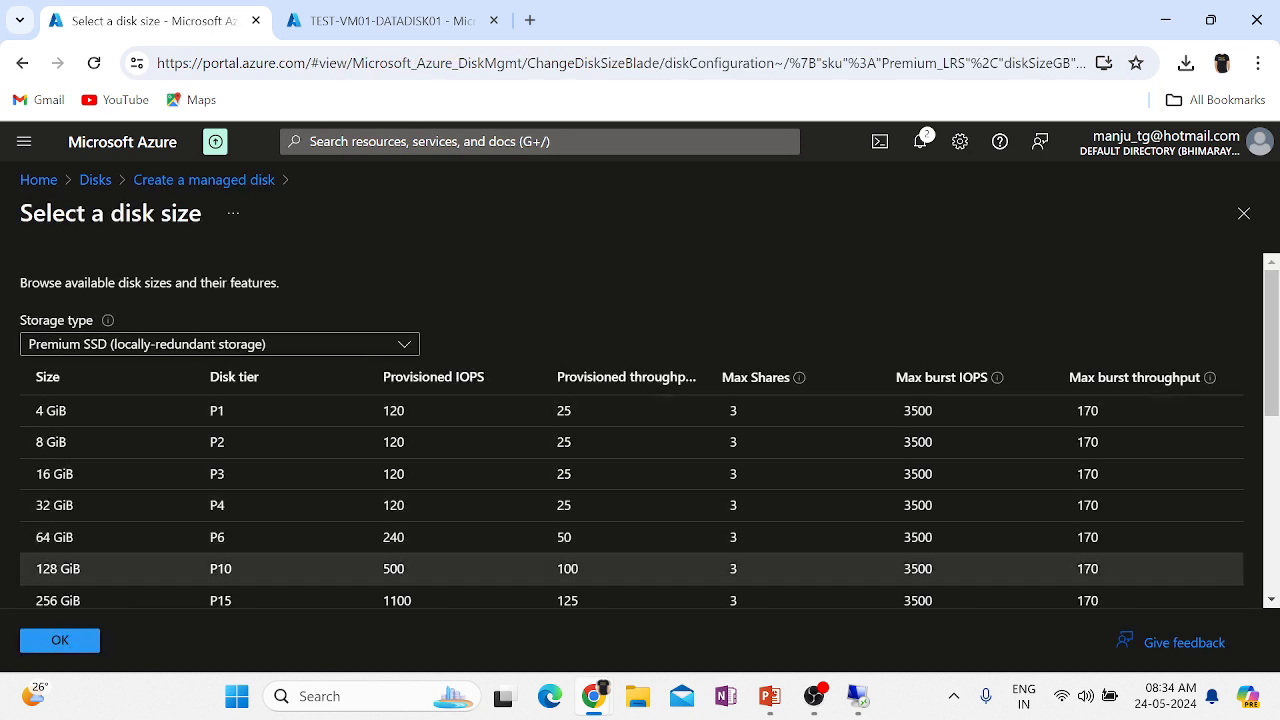
click(60, 643)
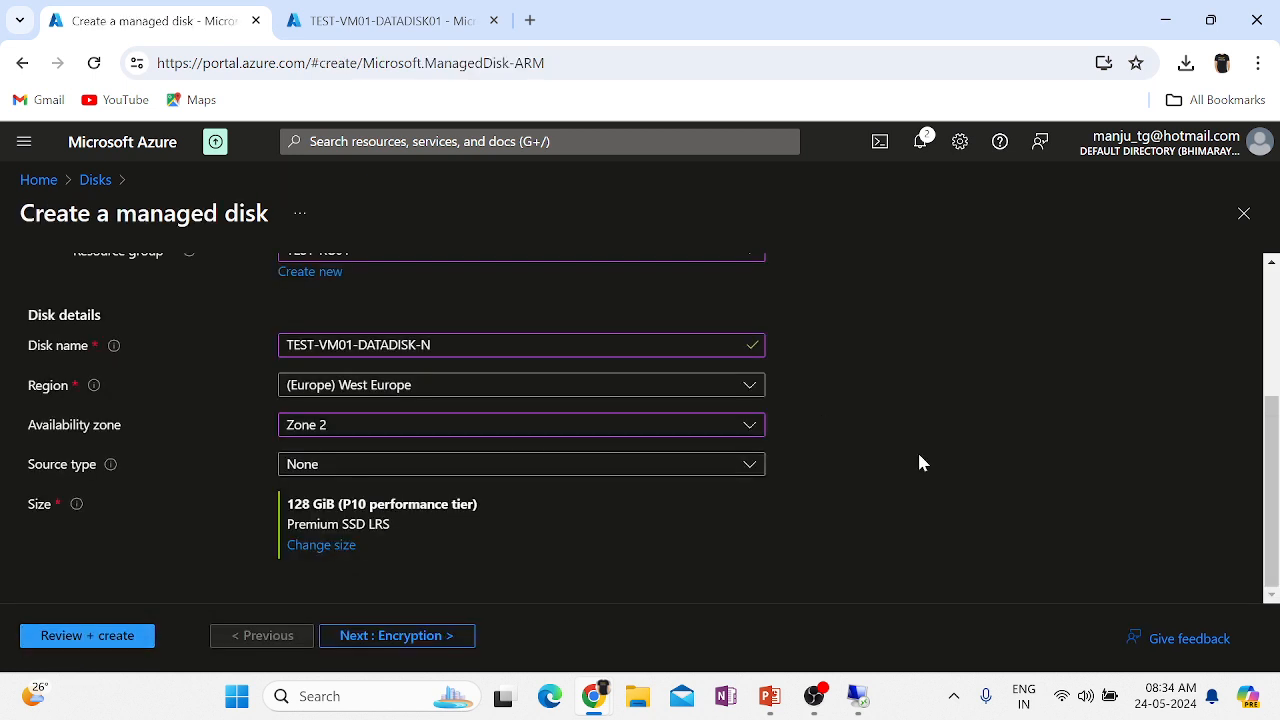
- Validate and create the managed disk TEST-VM01-DATADISK-N, and open the deployed resource
click(107, 636)
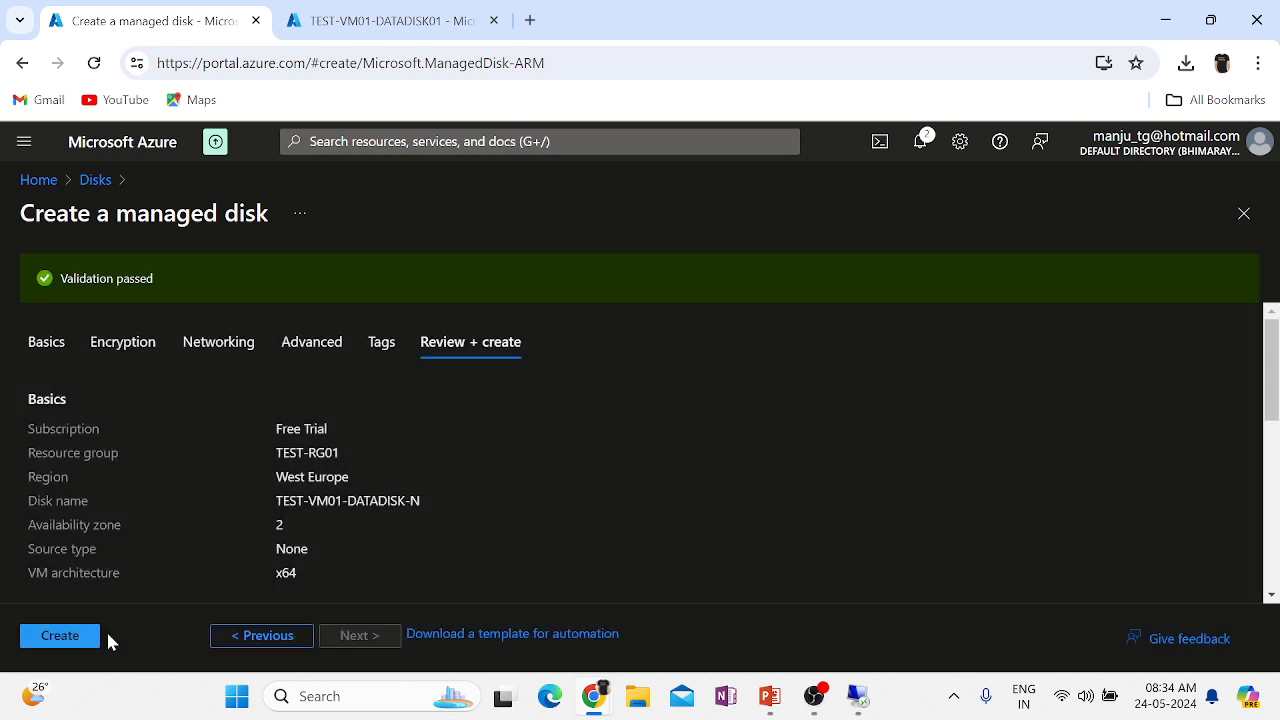
click(69, 638)
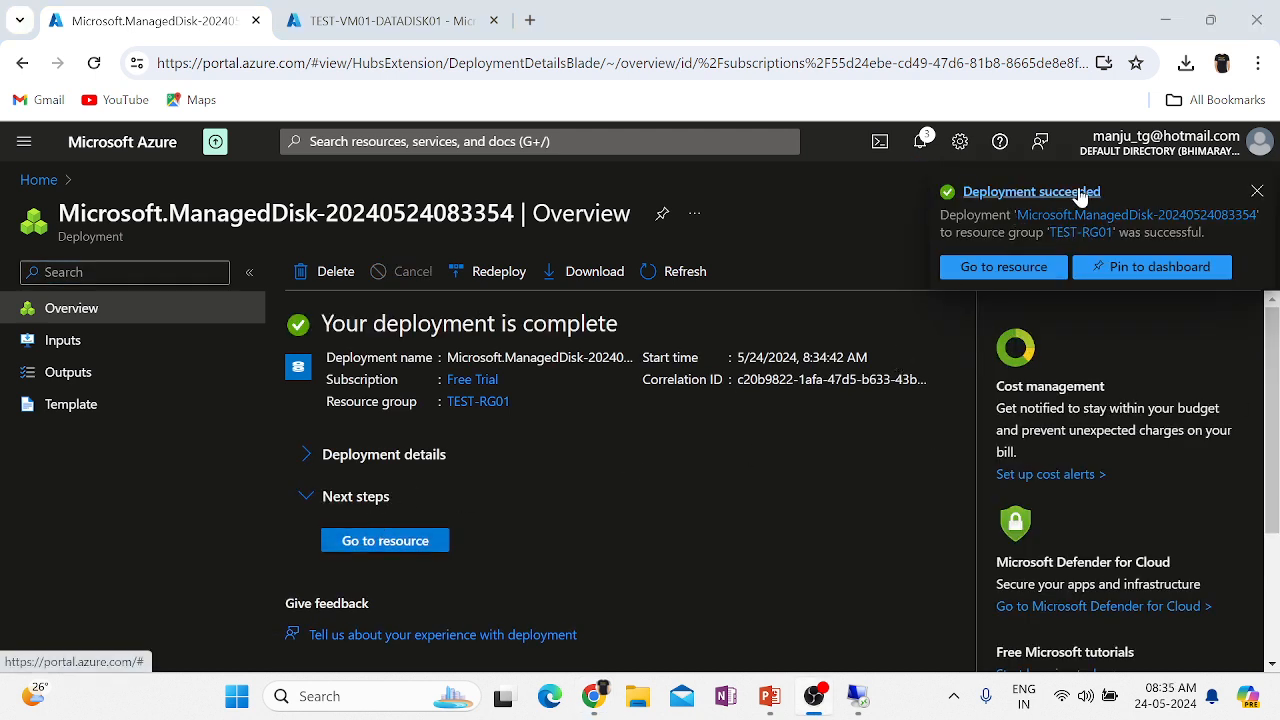
click(974, 270)
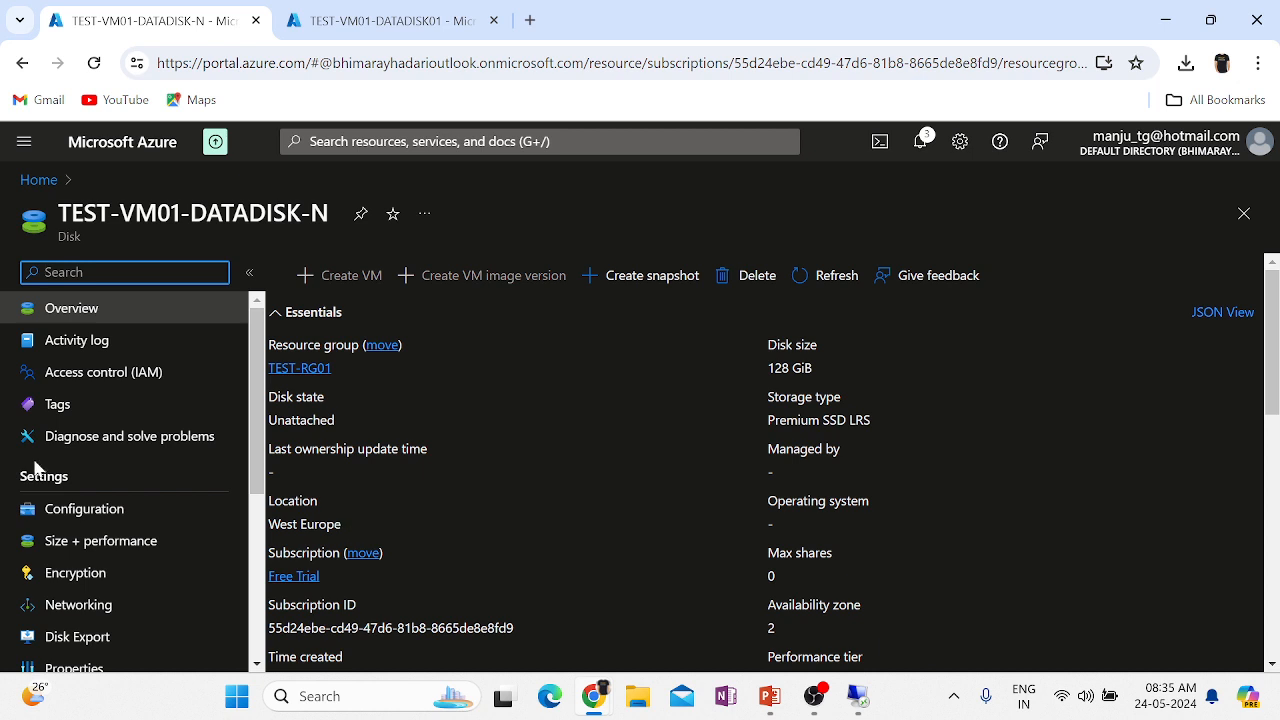
- Review the new disk's overview, checking its size, state, storage type, availability zone and performance tier
scroll(172, 577, down, 1)
scroll(172, 577, down, 2)
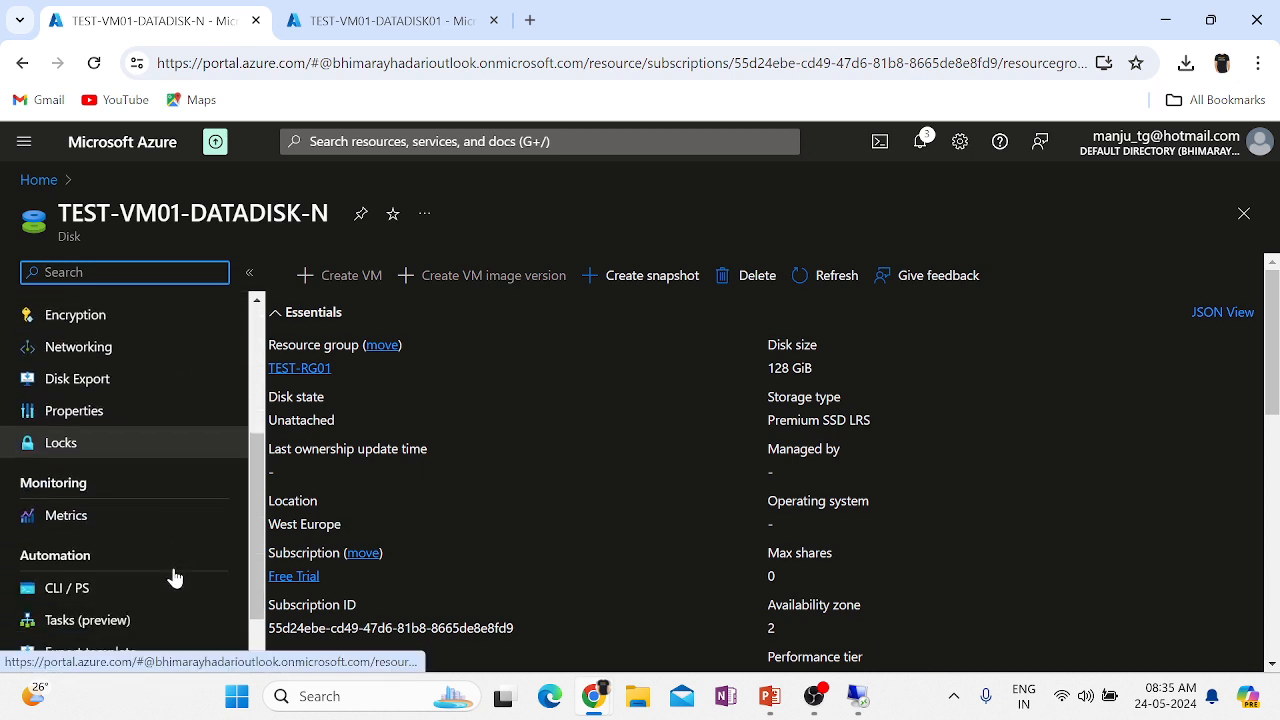
scroll(172, 572, up, 3)
scroll(174, 578, up, 1)
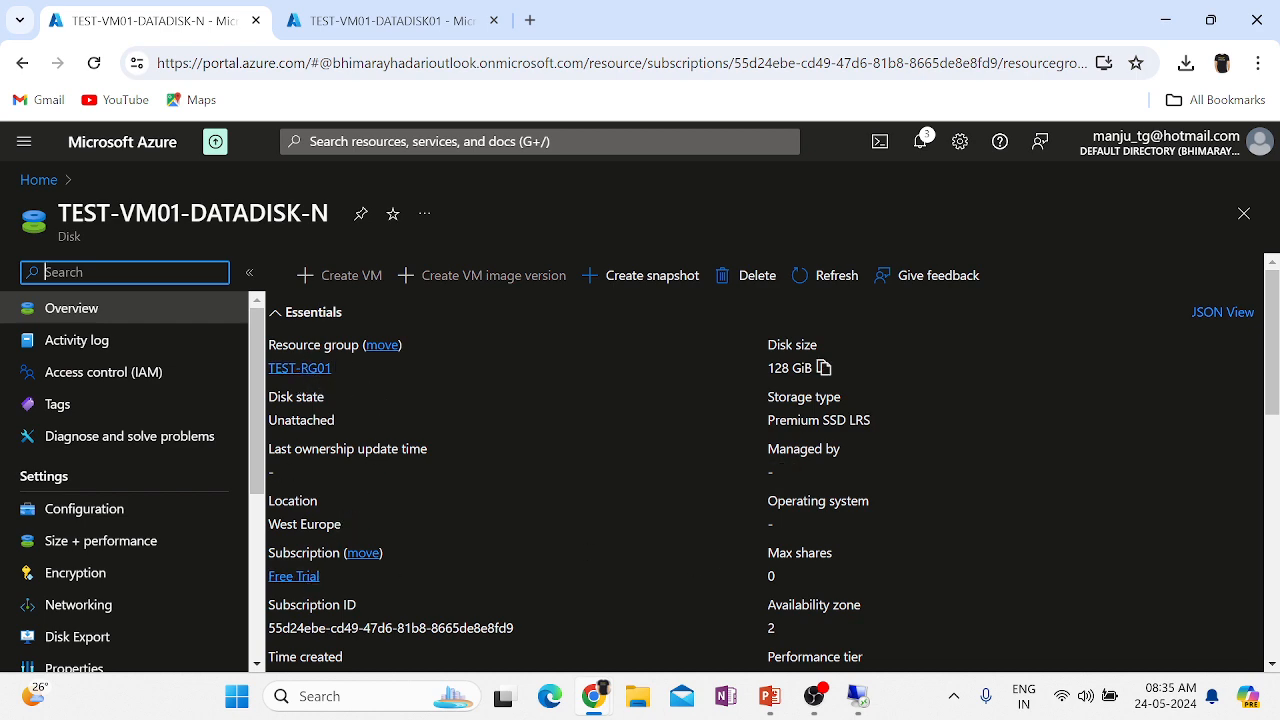
scroll(976, 495, down, 5)
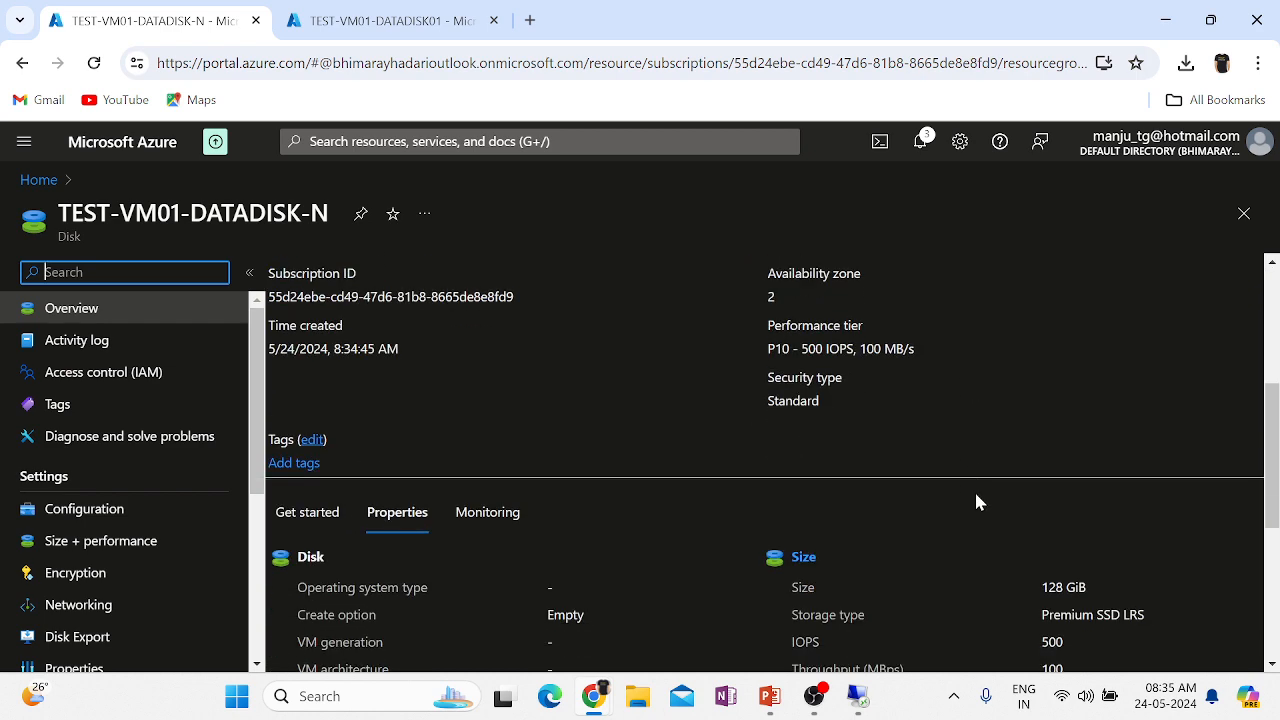
scroll(976, 500, up, 5)
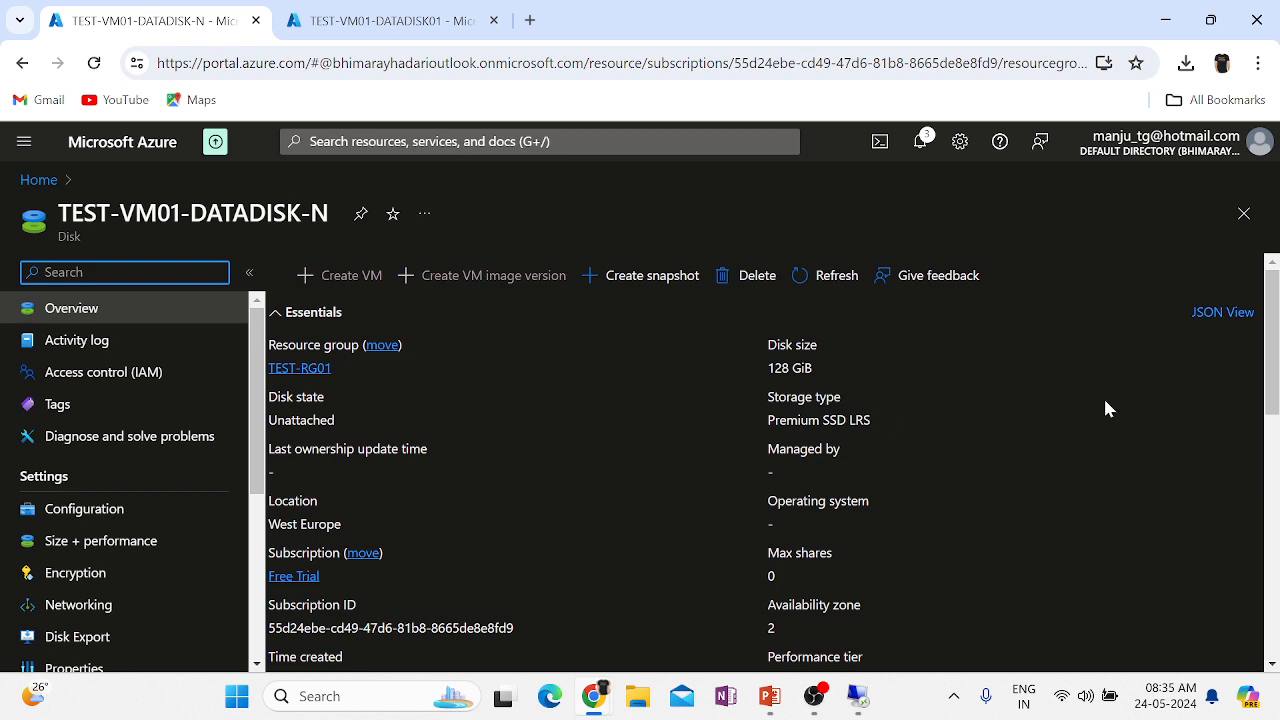
scroll(1273, 311, down, 3)
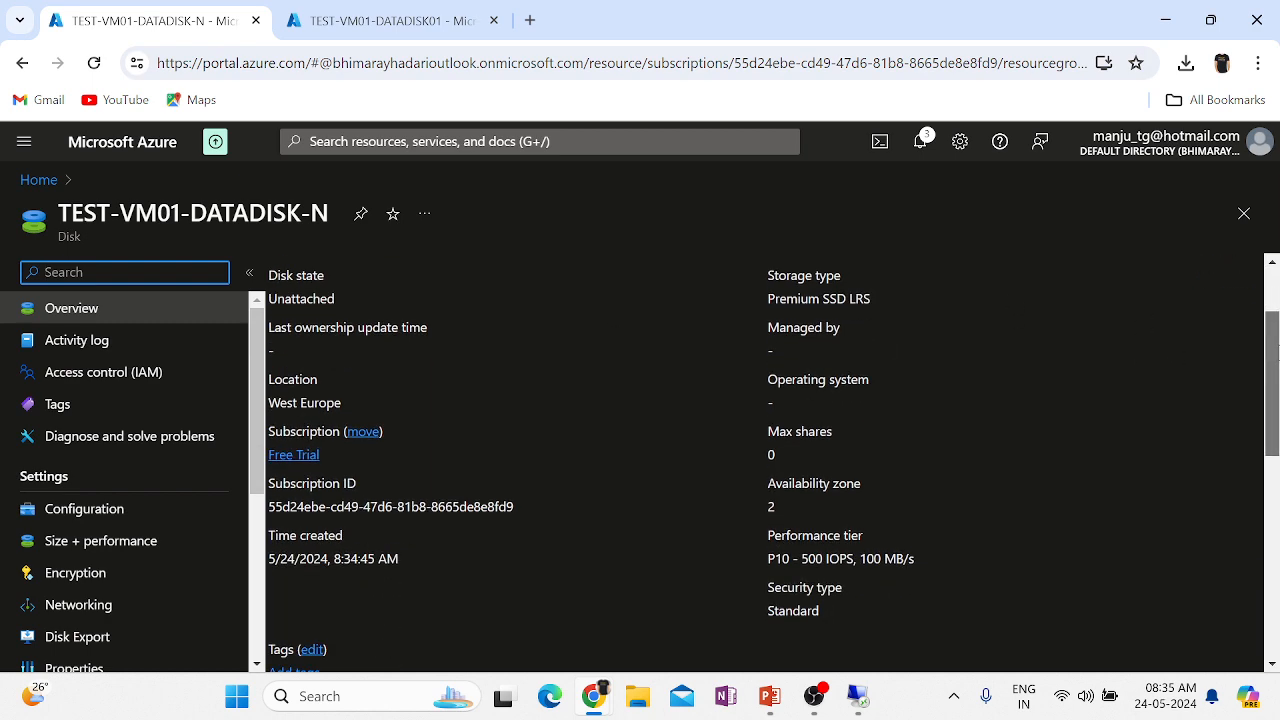
drag(1273, 387, 1273, 311)
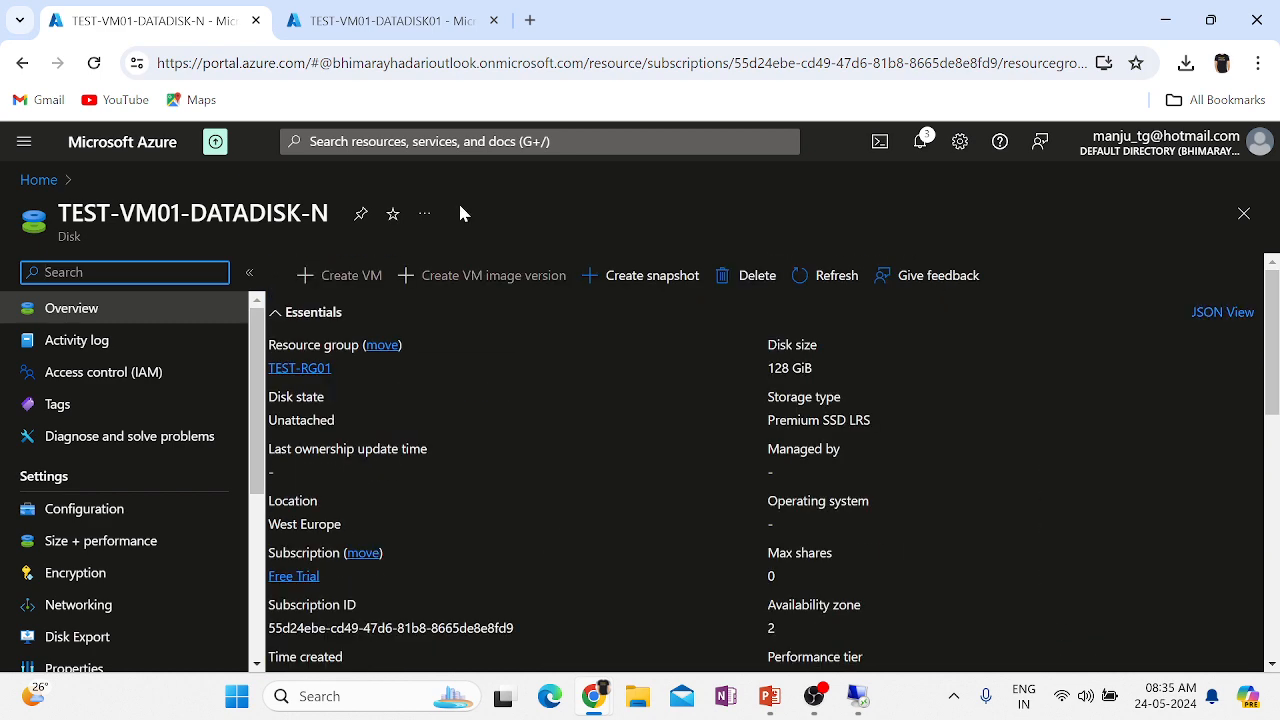
- Open the virtual machine TEST-VM01 and go to the data disks section of its disk settings
click(49, 187)
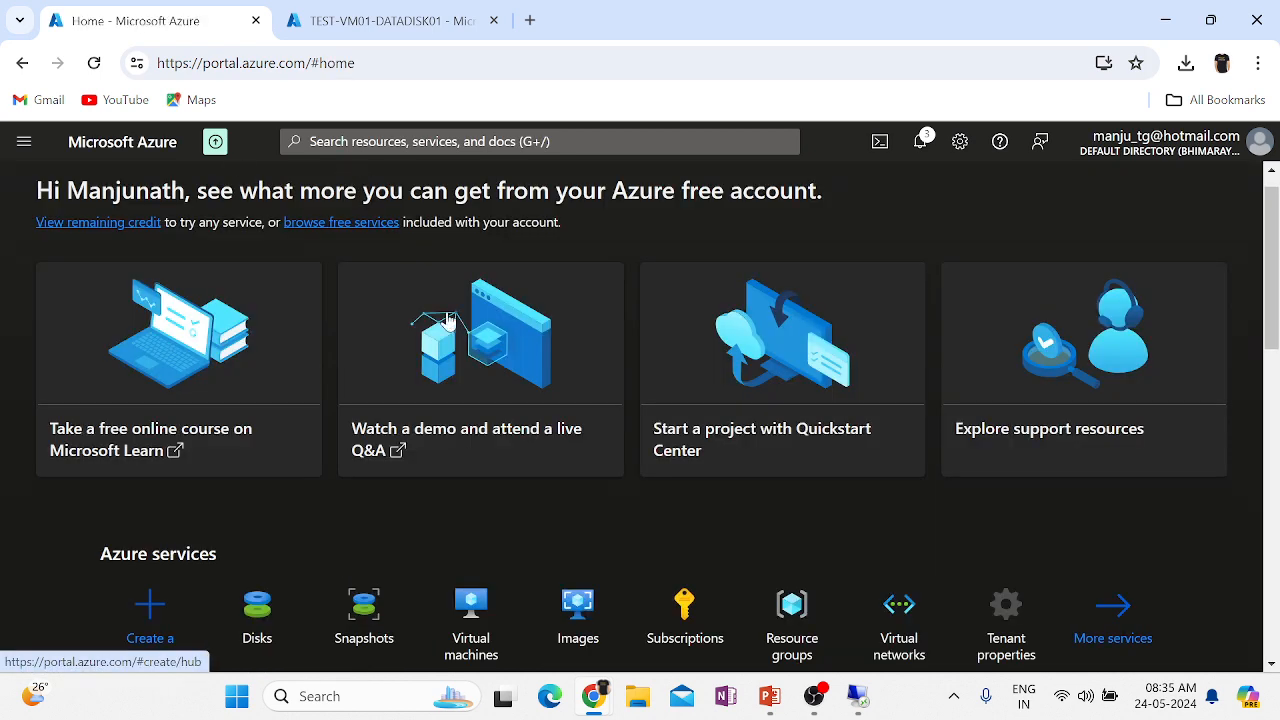
click(471, 610)
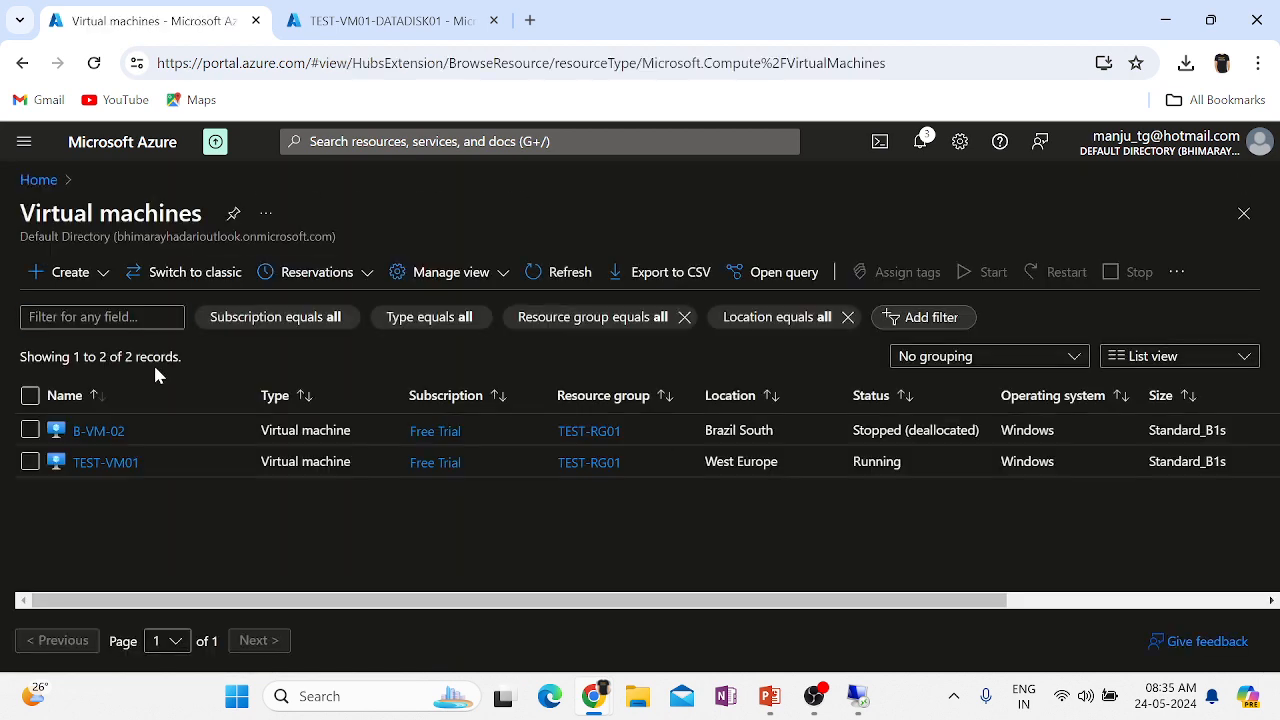
click(106, 457)
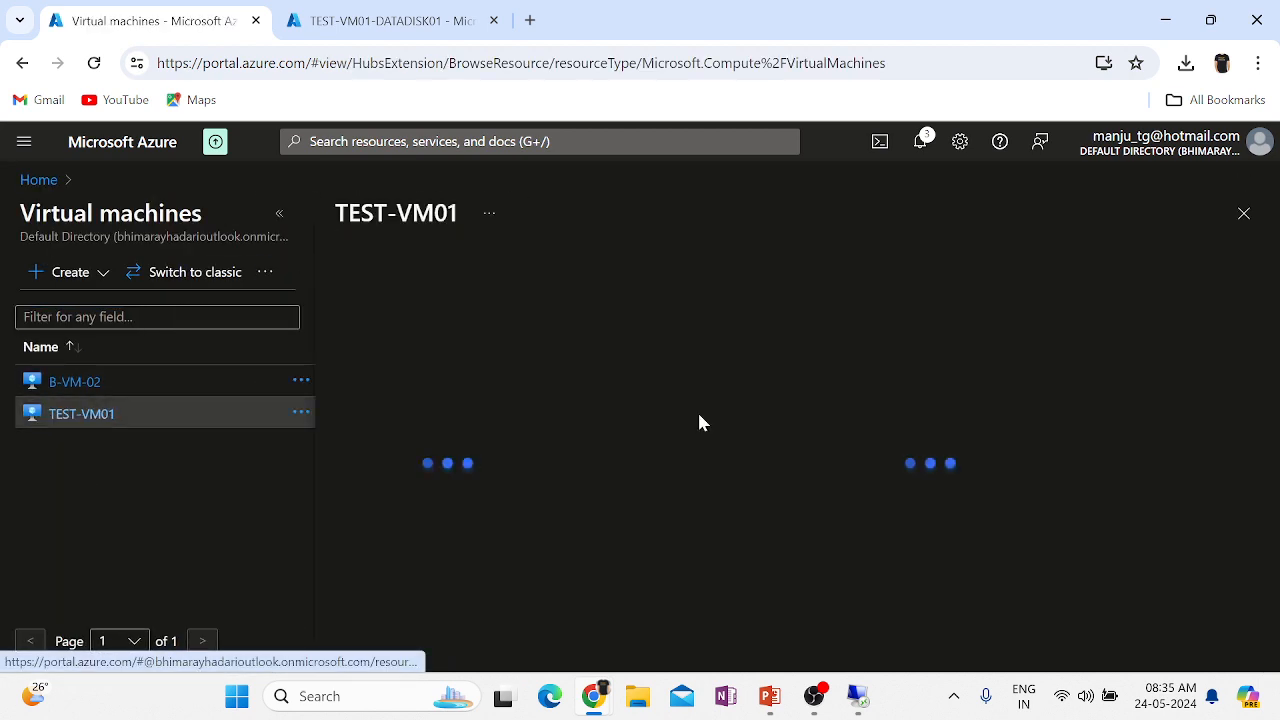
scroll(465, 488, down, 3)
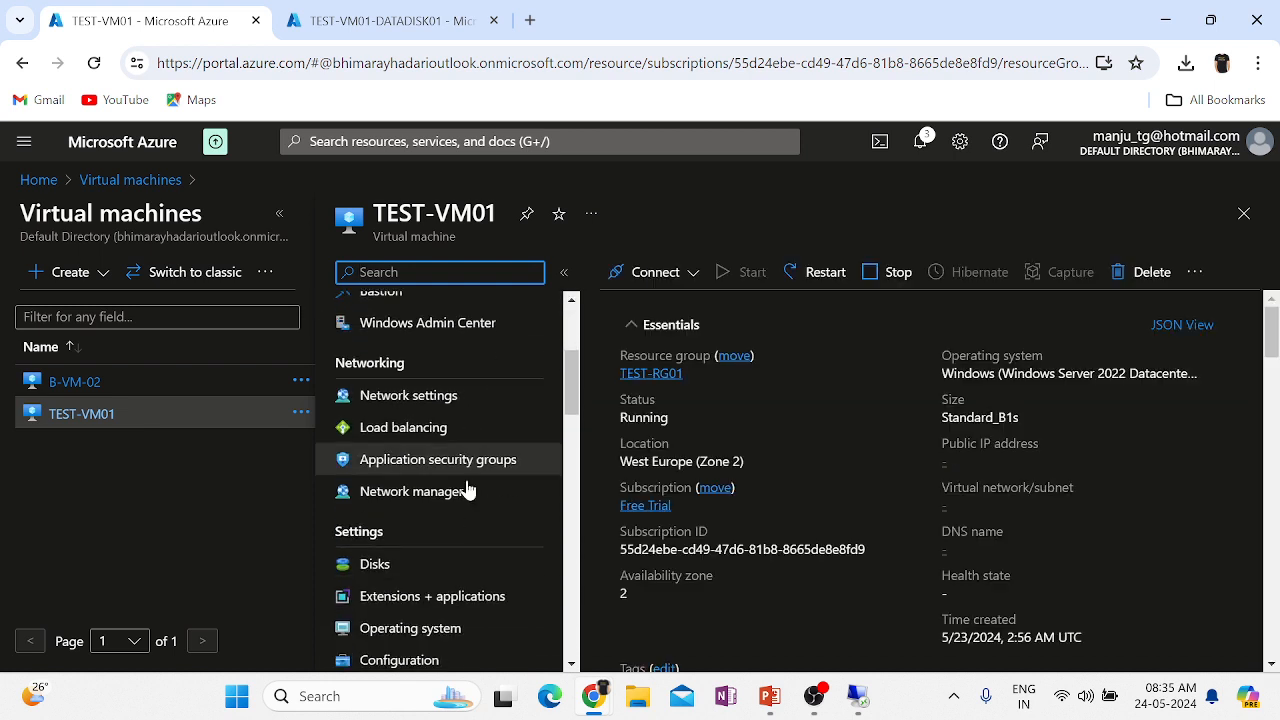
click(372, 553)
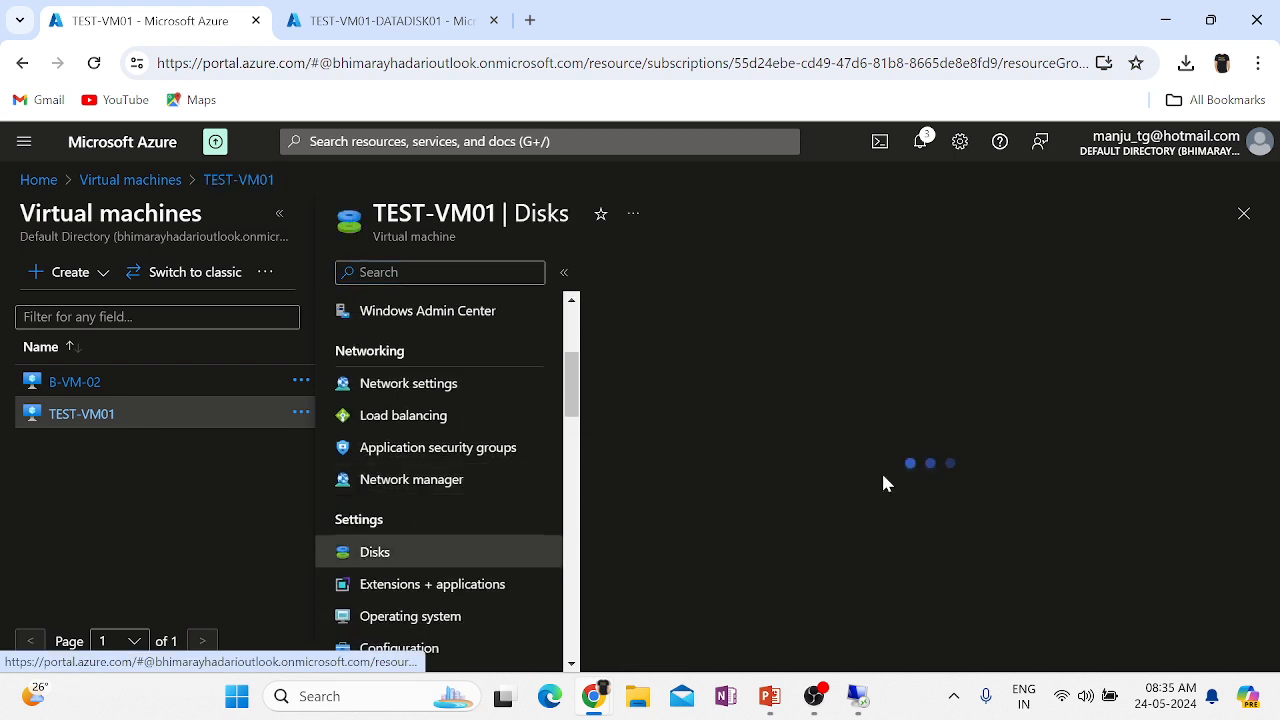
scroll(883, 484, down, 1)
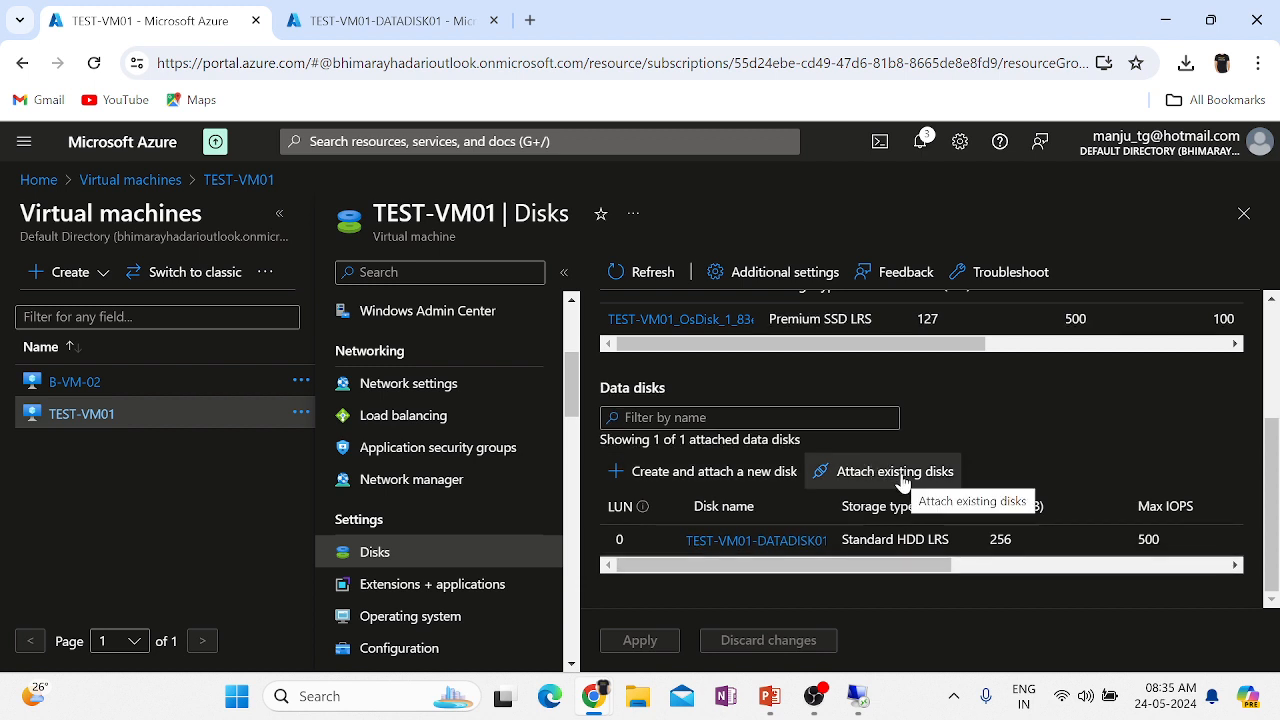
- Attach the existing disk TEST-VM01-DATADISK-N to TEST-VM01 as LUN 1 and apply the change
click(900, 481)
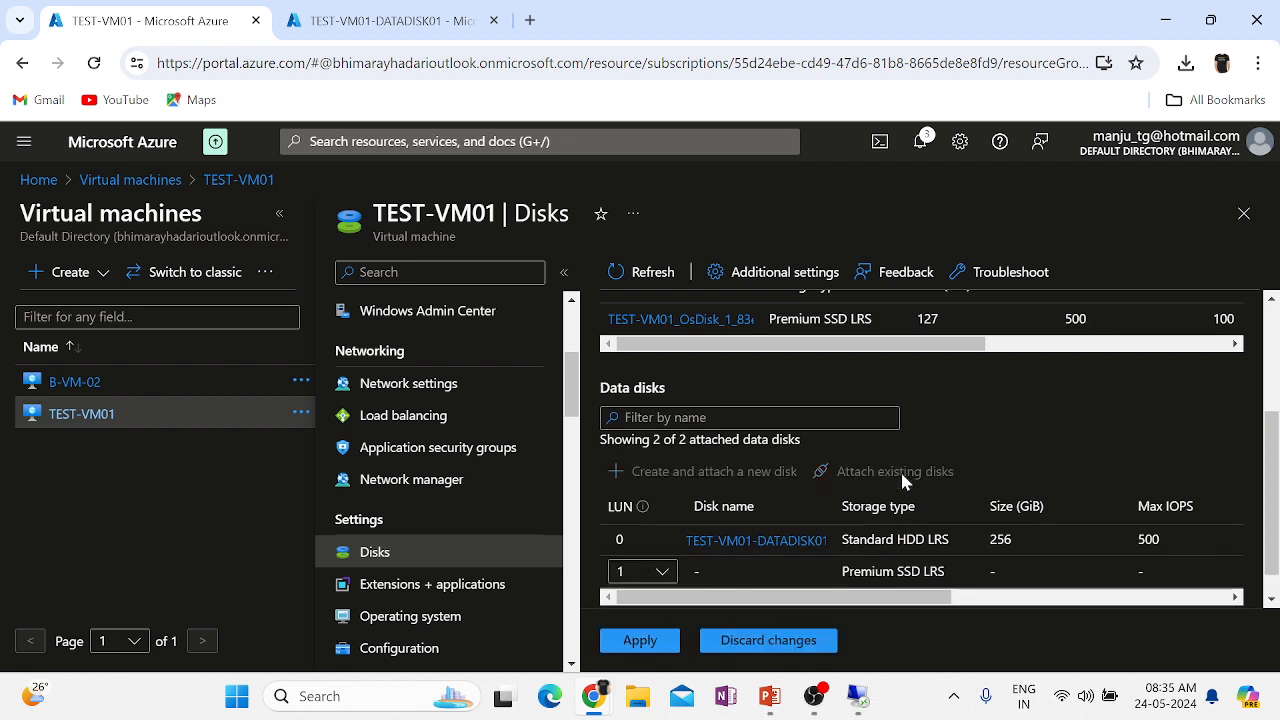
click(663, 572)
click(663, 572)
click(765, 582)
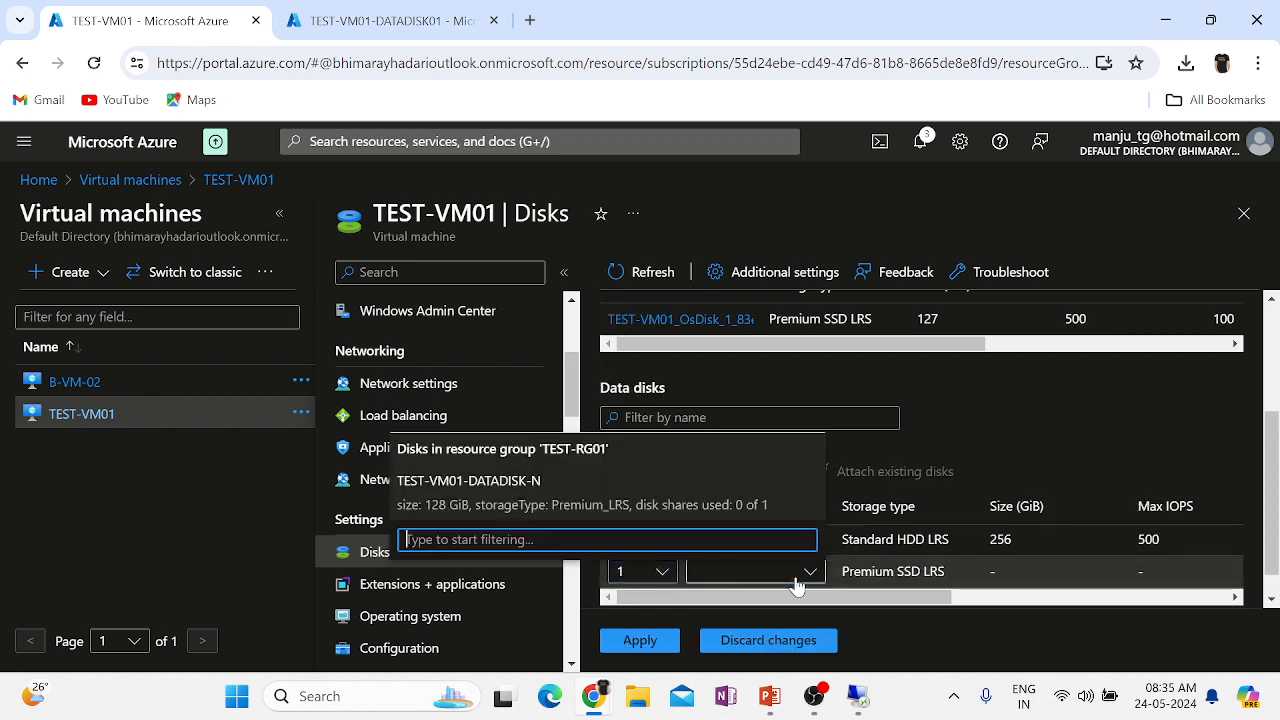
click(453, 490)
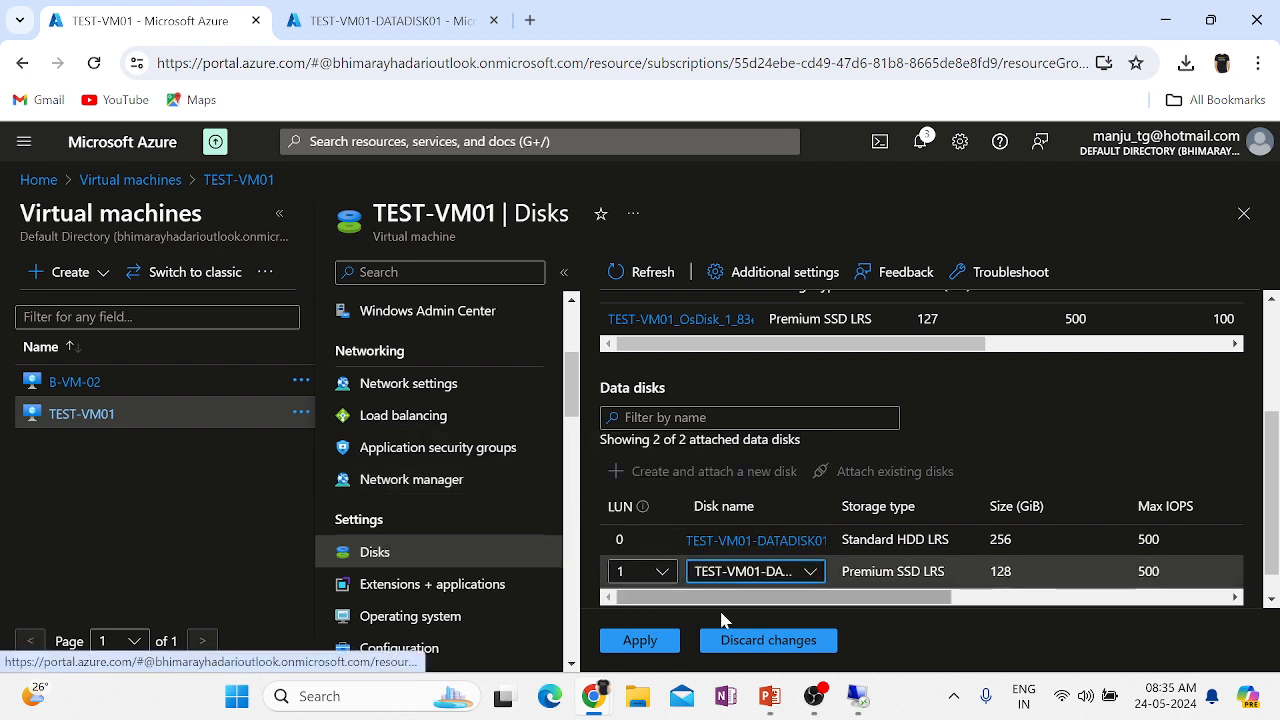
click(638, 642)
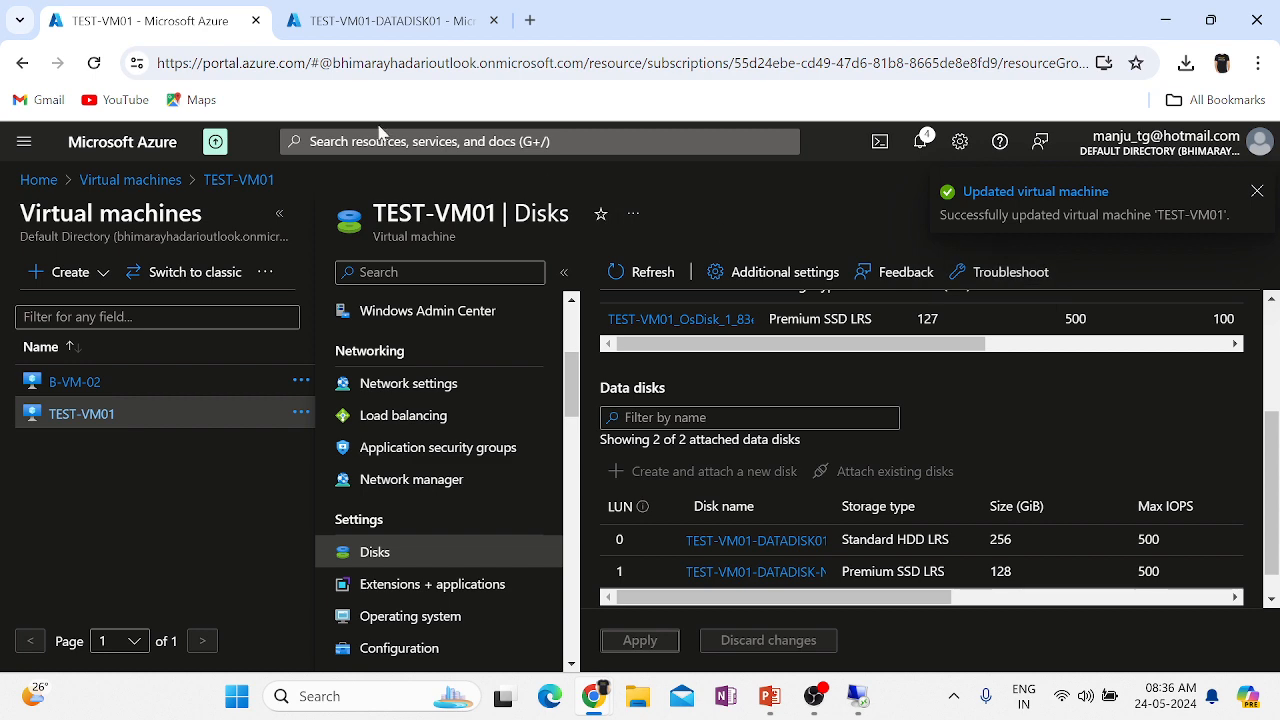
- Switch to the TEST-VM01 remote desktop session, close the open folder window and launch Disk Management with diskmgmt.msc
mouse_move(857, 696)
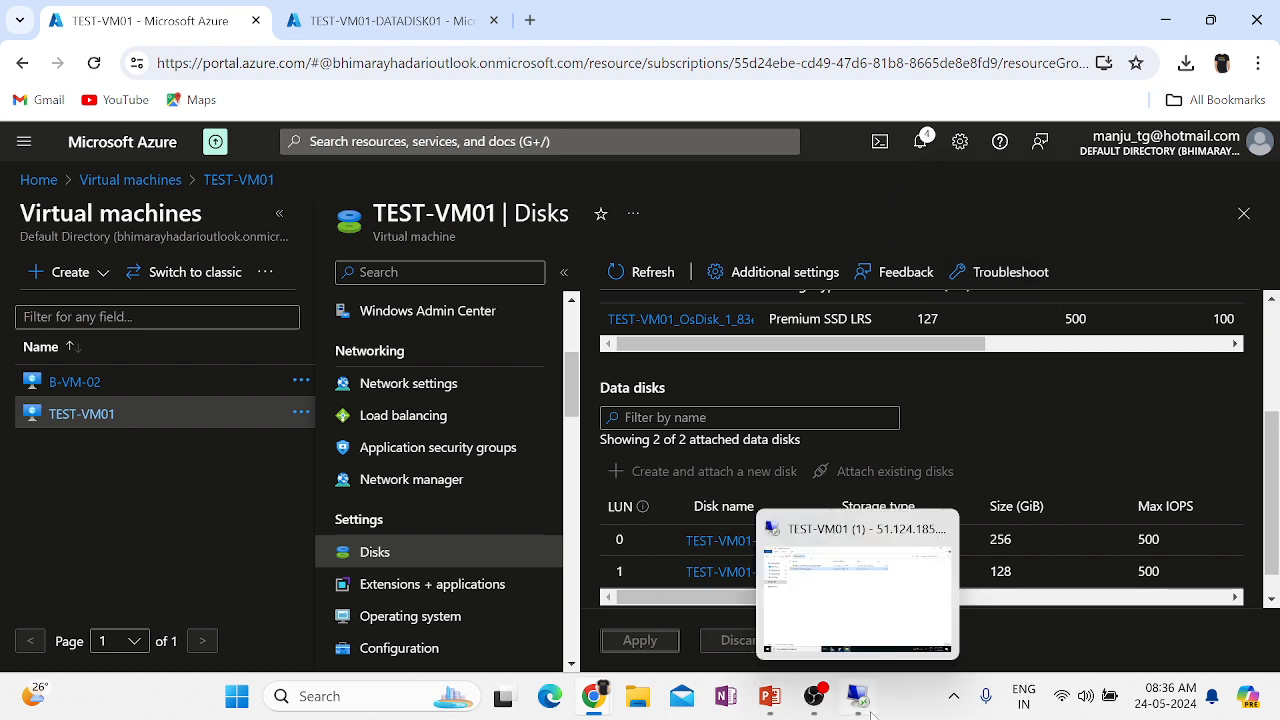
click(865, 621)
click(548, 409)
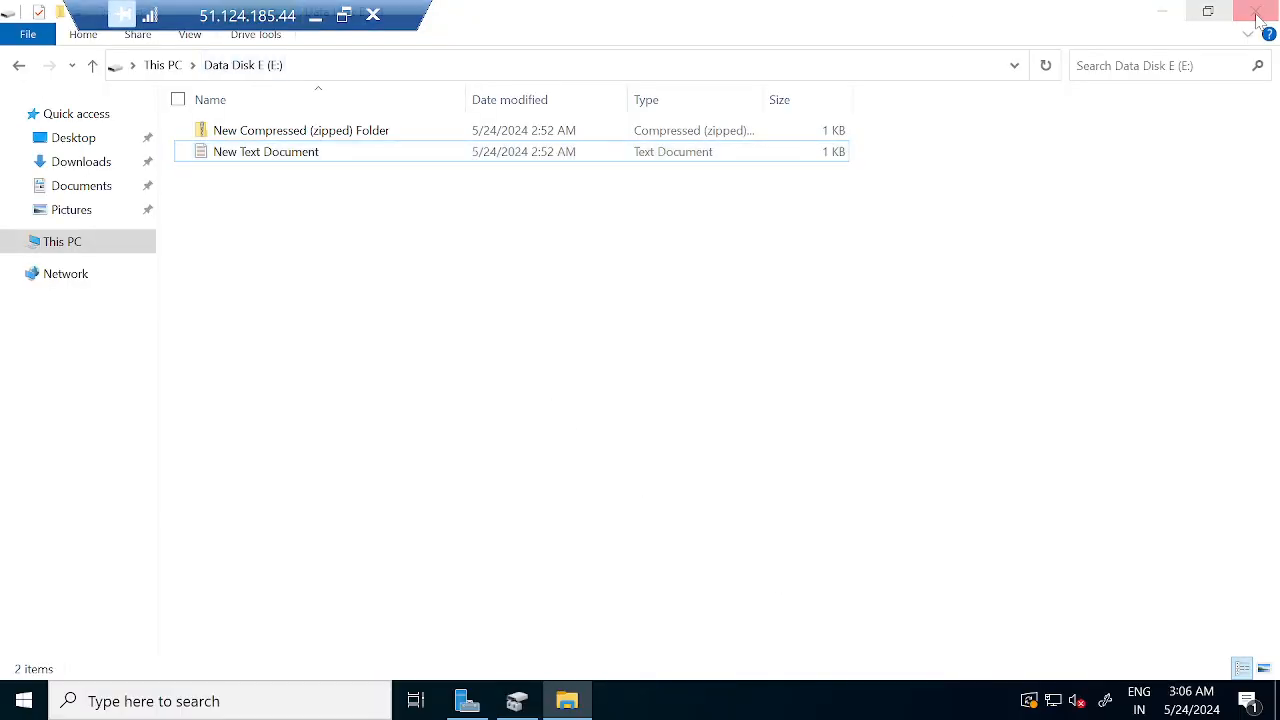
click(1256, 12)
key(super+r)
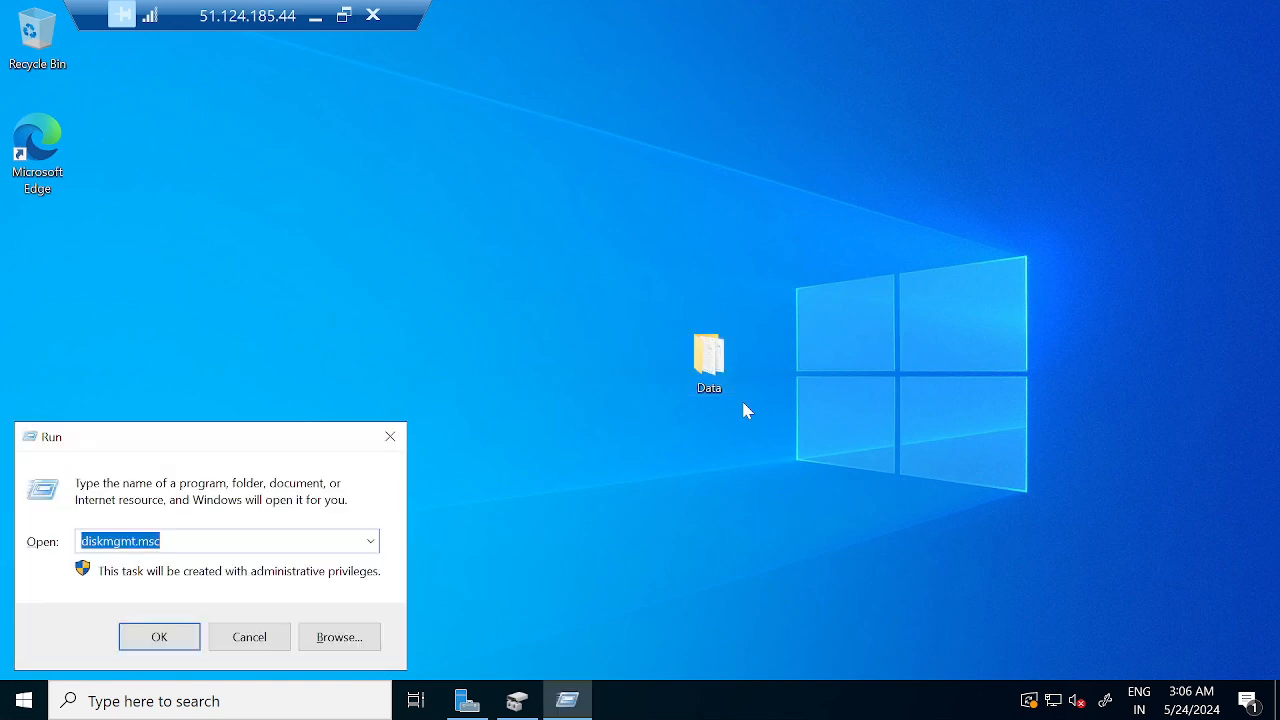
text(di)
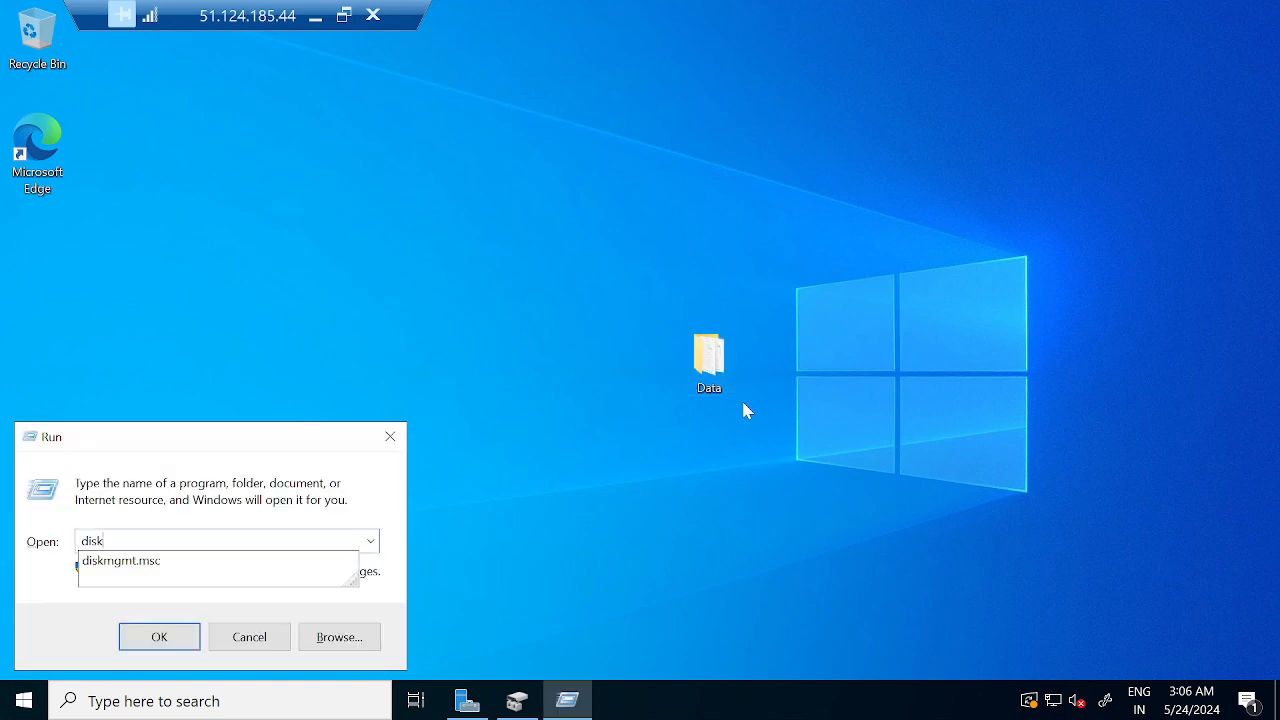
text(sk)
key(Down)
key(Return)
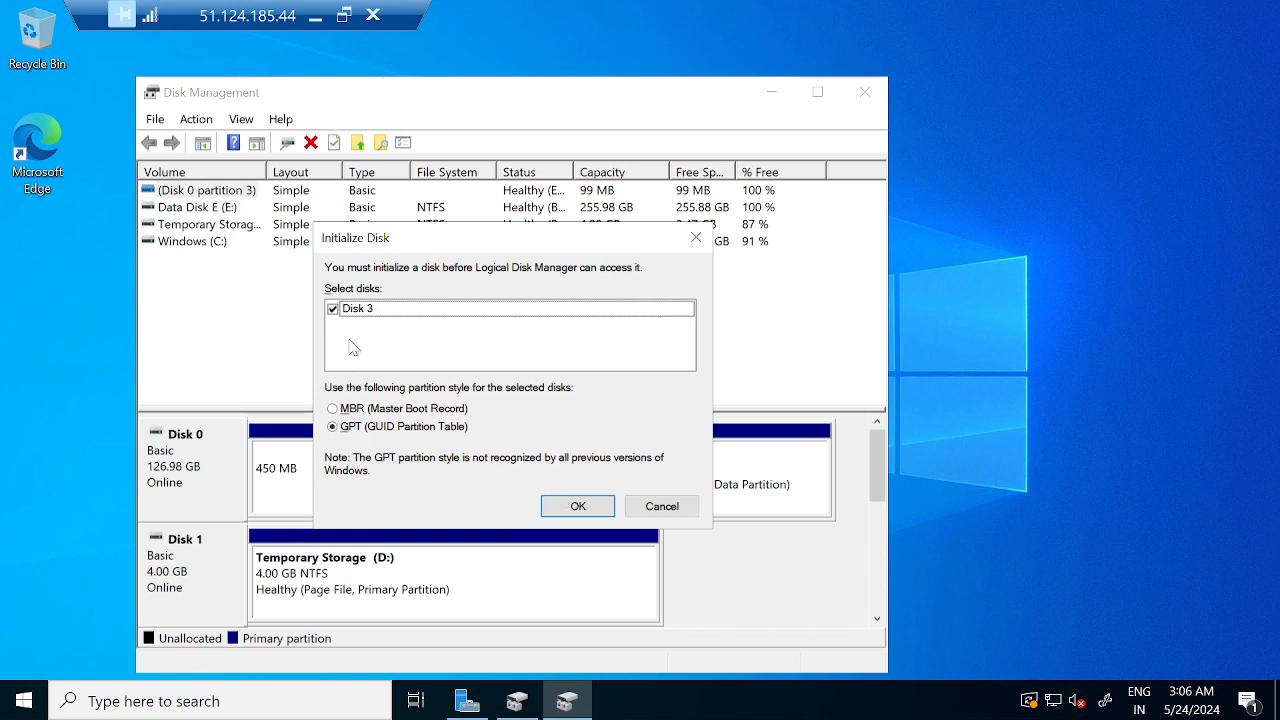
- Initialize Disk 3 with the GPT partition style and bring it into view in the maximized Disk Management window
click(578, 507)
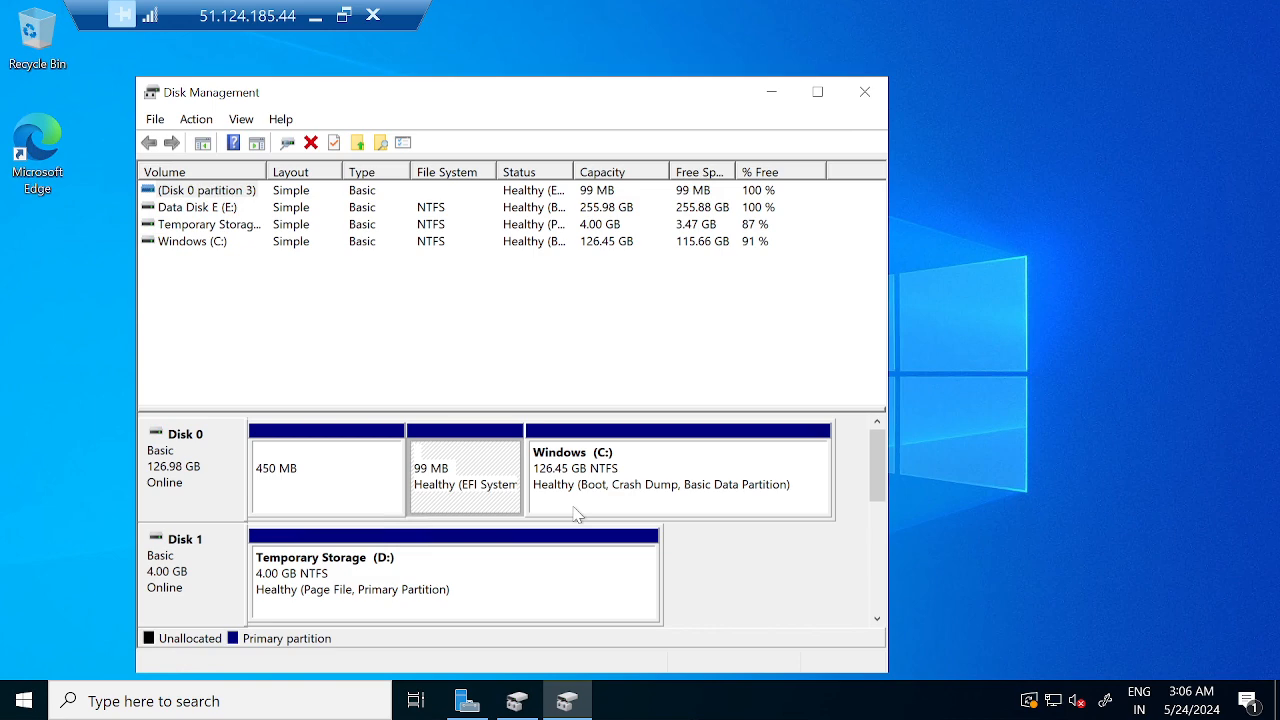
click(818, 93)
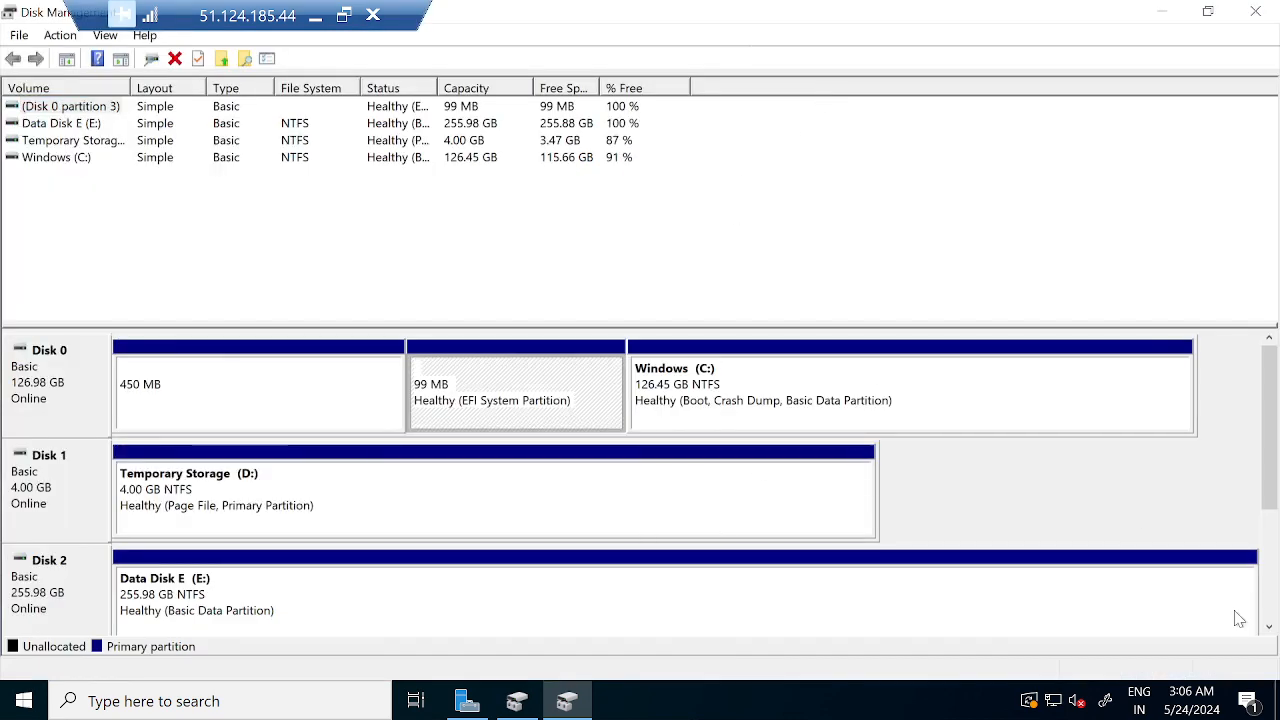
click(1268, 628)
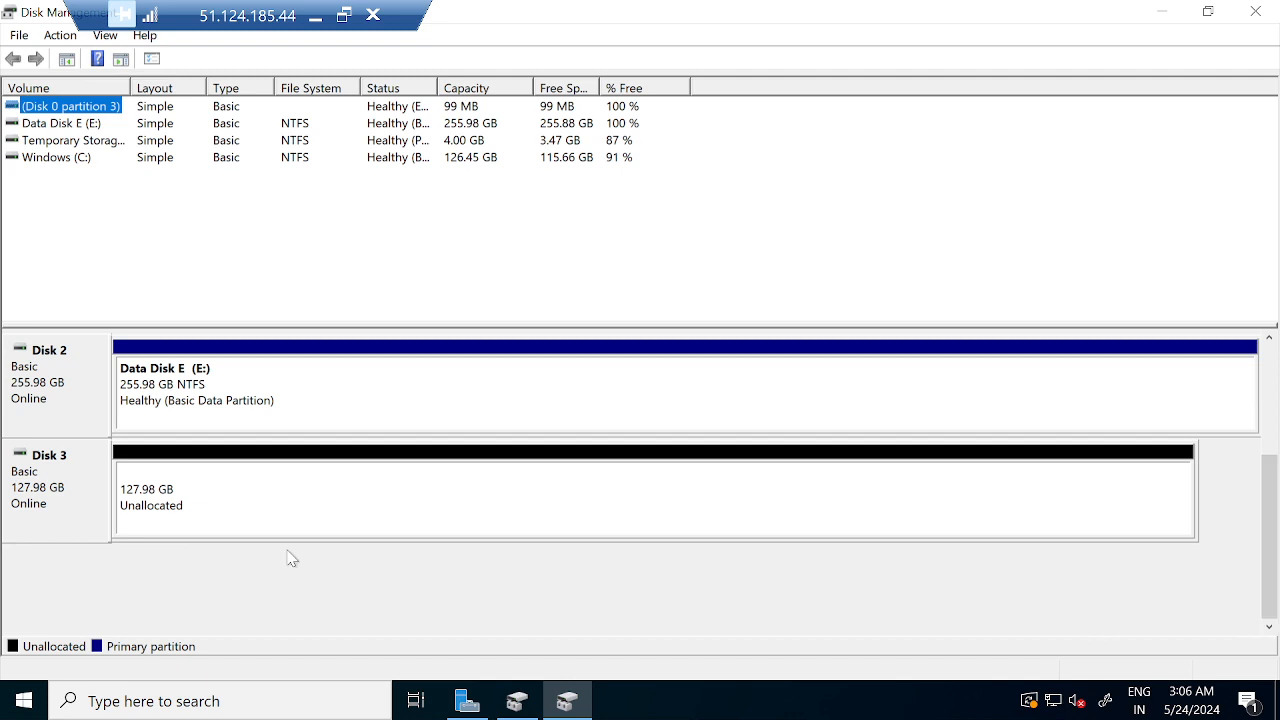
- Create a 131054 MB simple volume on Disk 3, quick-formatted as NTFS with the label New Volume, and minimize Disk Management
click(240, 536)
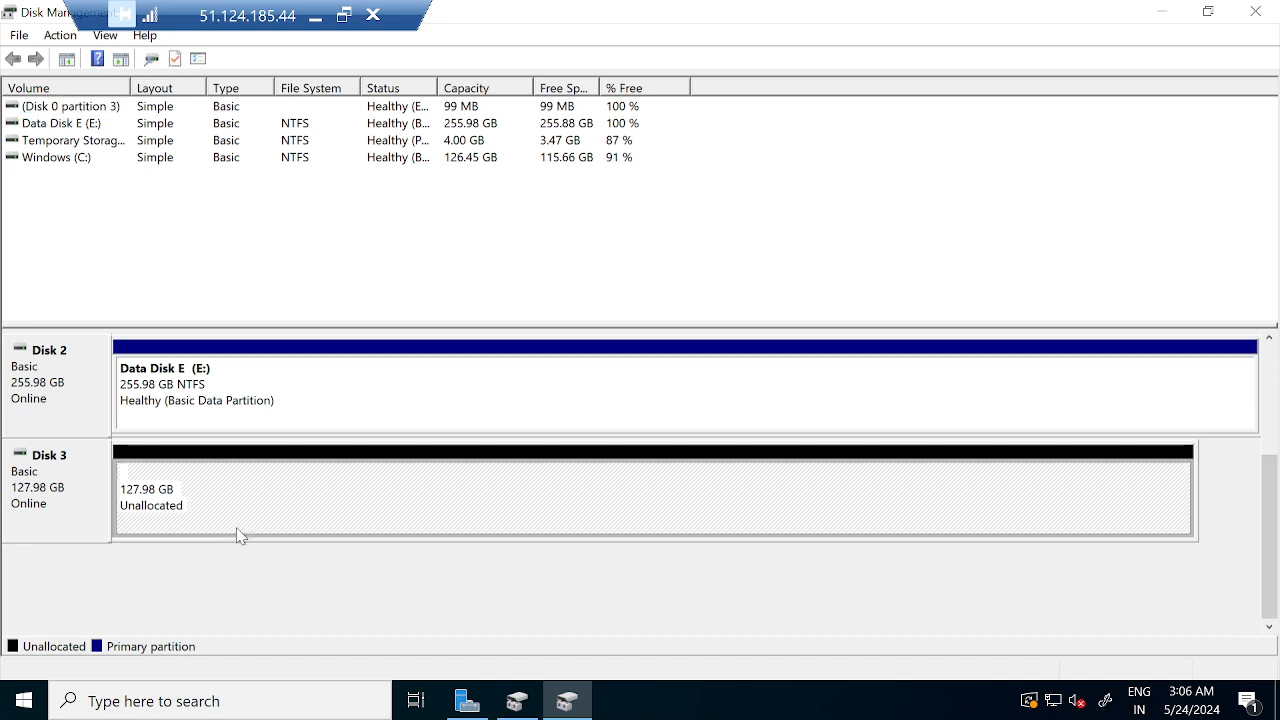
right_click(240, 536)
click(332, 369)
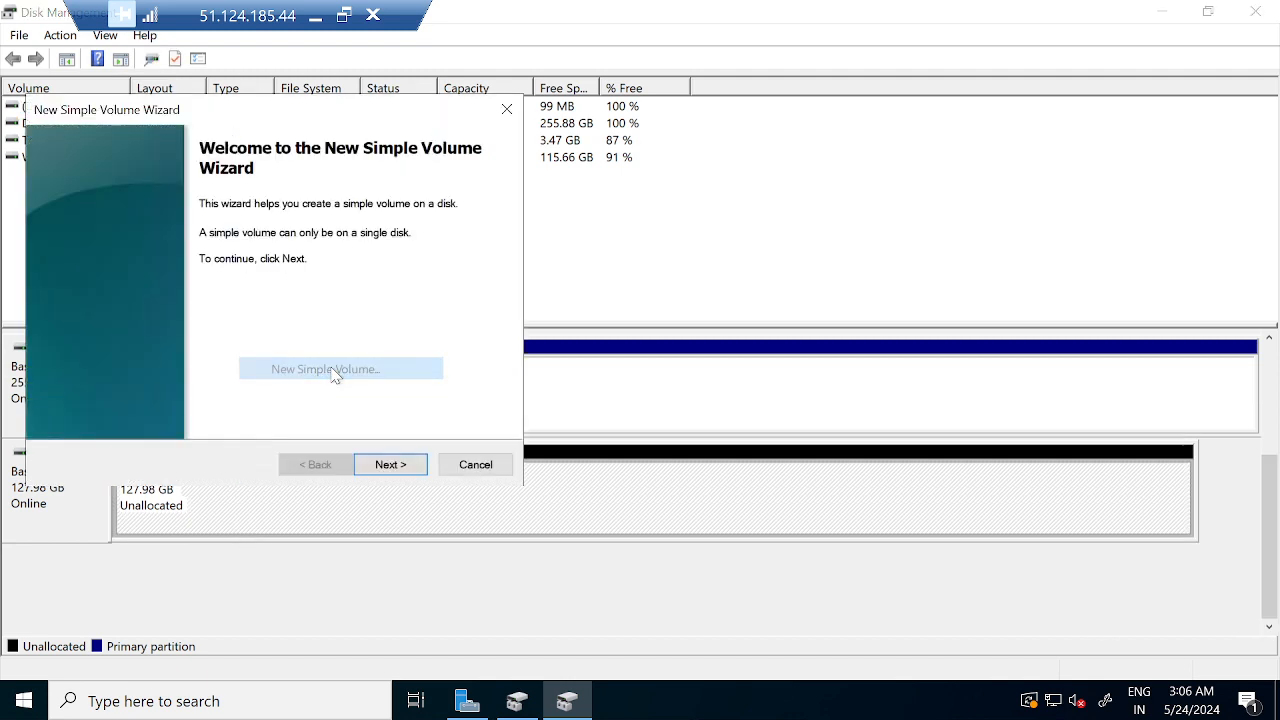
click(401, 469)
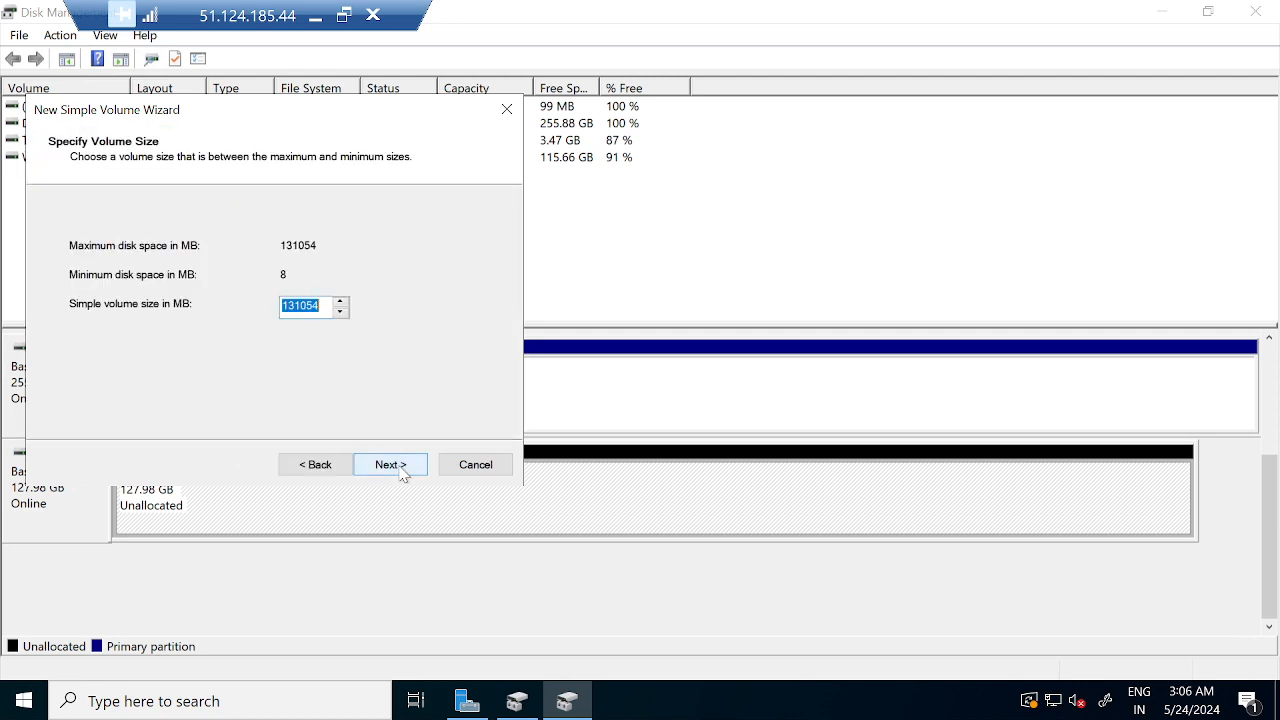
click(390, 465)
click(390, 465)
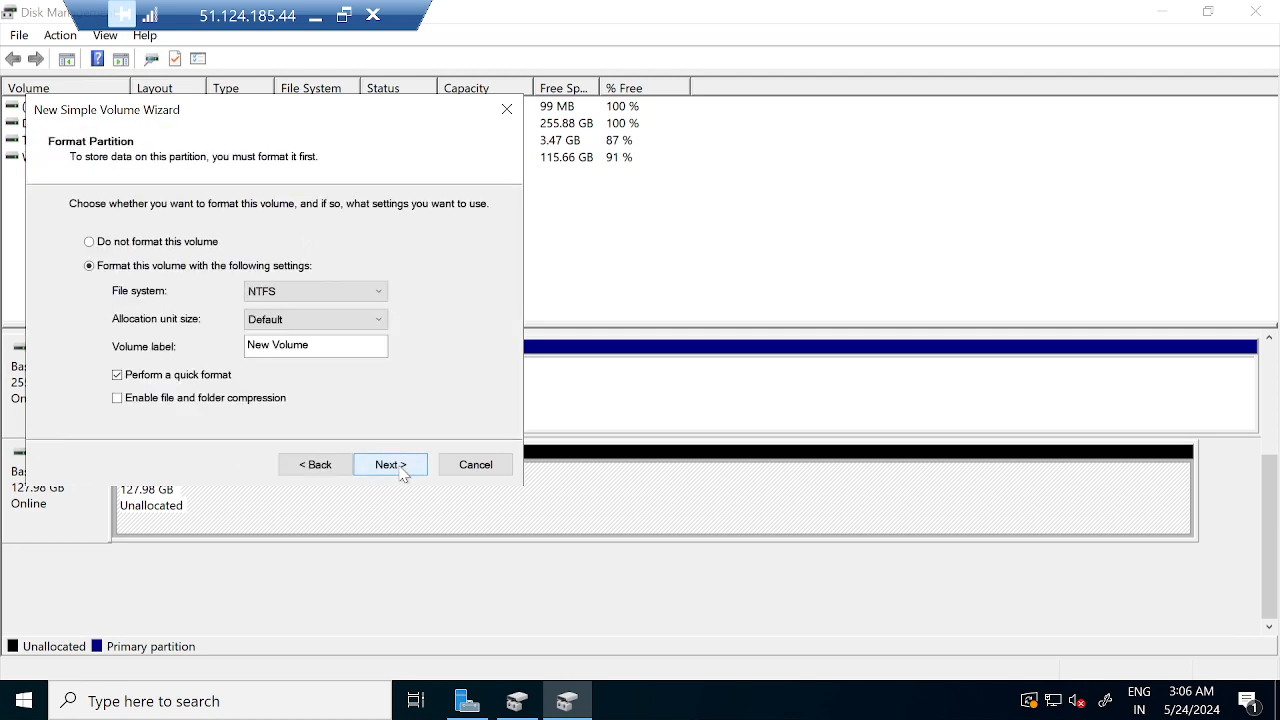
click(390, 465)
click(401, 469)
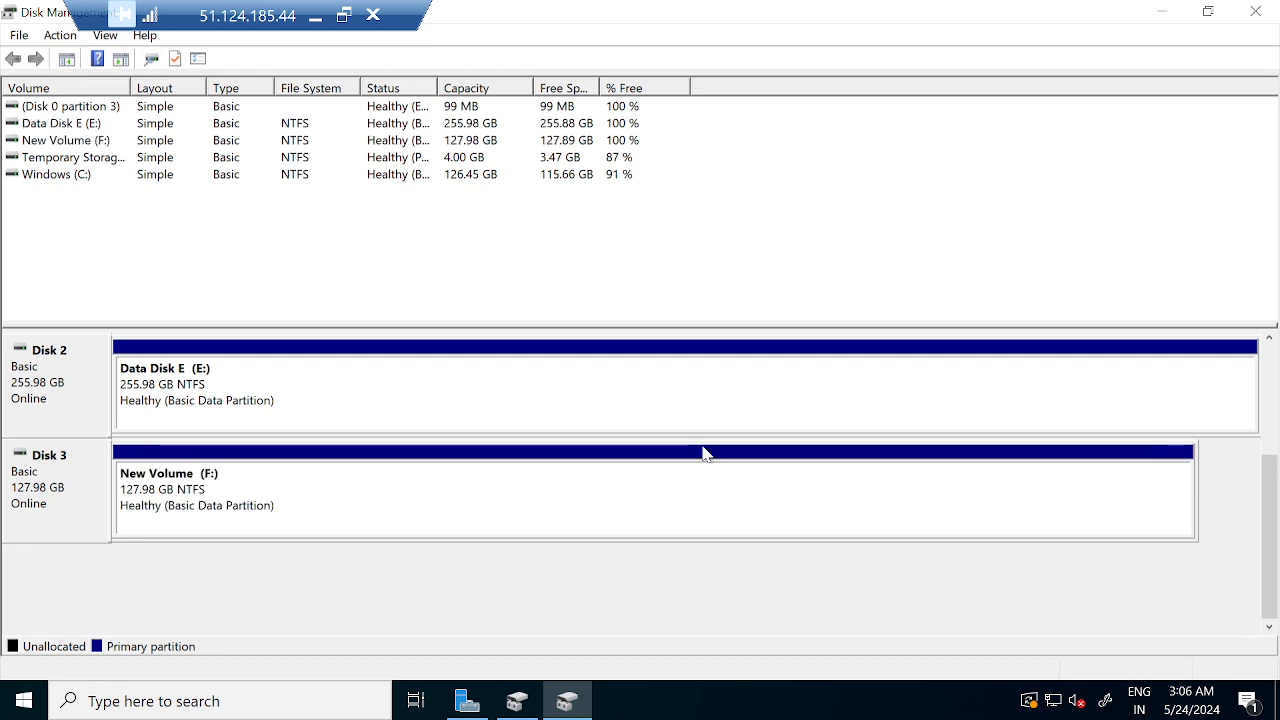
click(1161, 11)
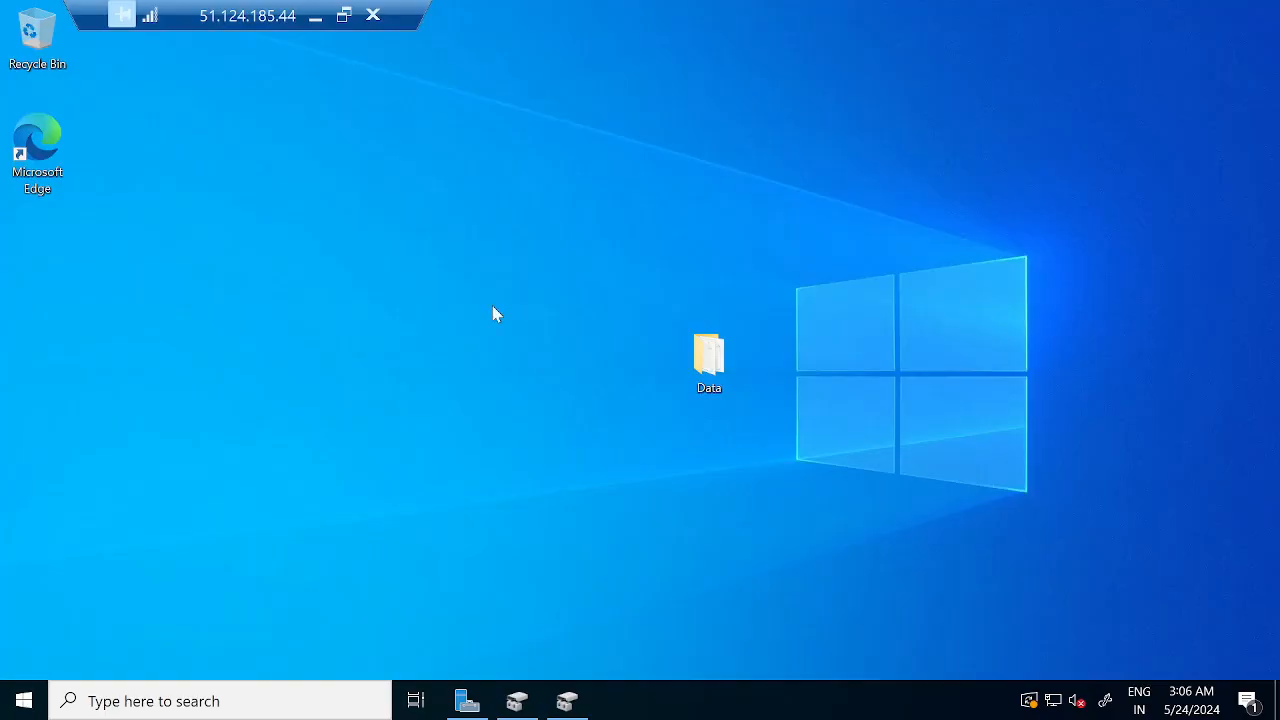
- Move the zipped folder and the text document from Data Disk E (E:) to New Volume (F:)
double_click(710, 390)
click(52, 244)
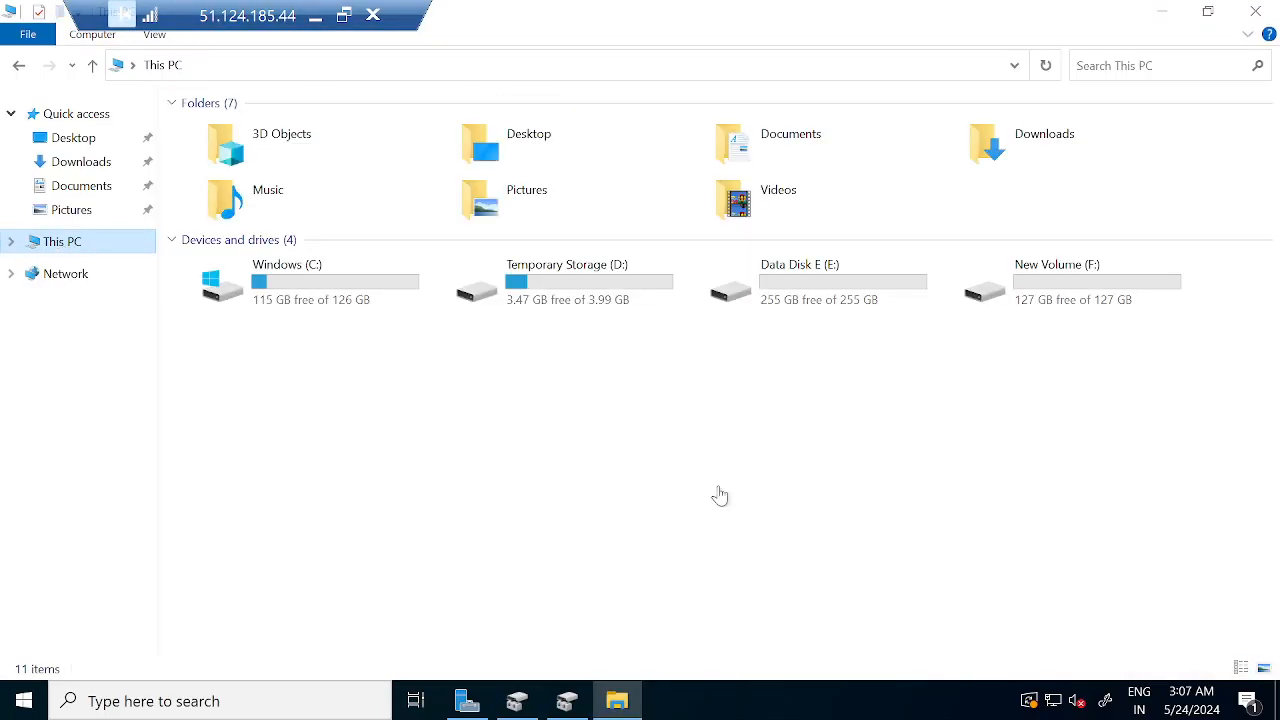
click(917, 508)
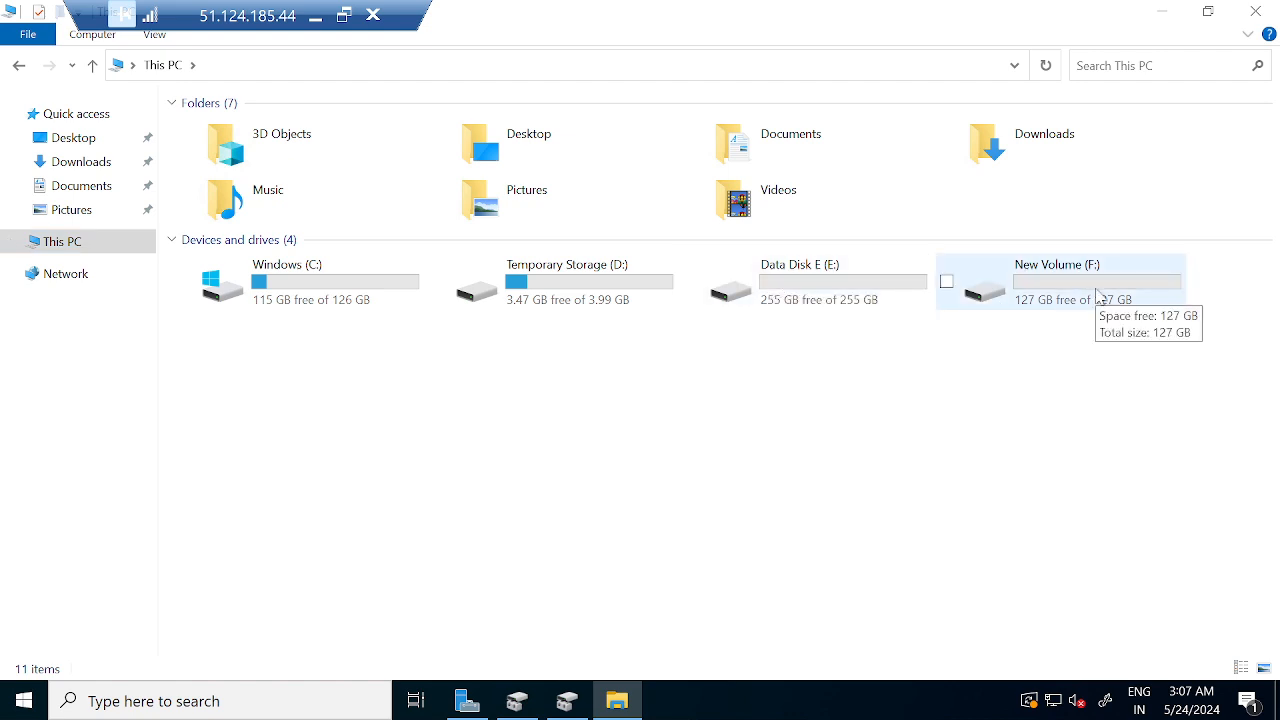
double_click(786, 285)
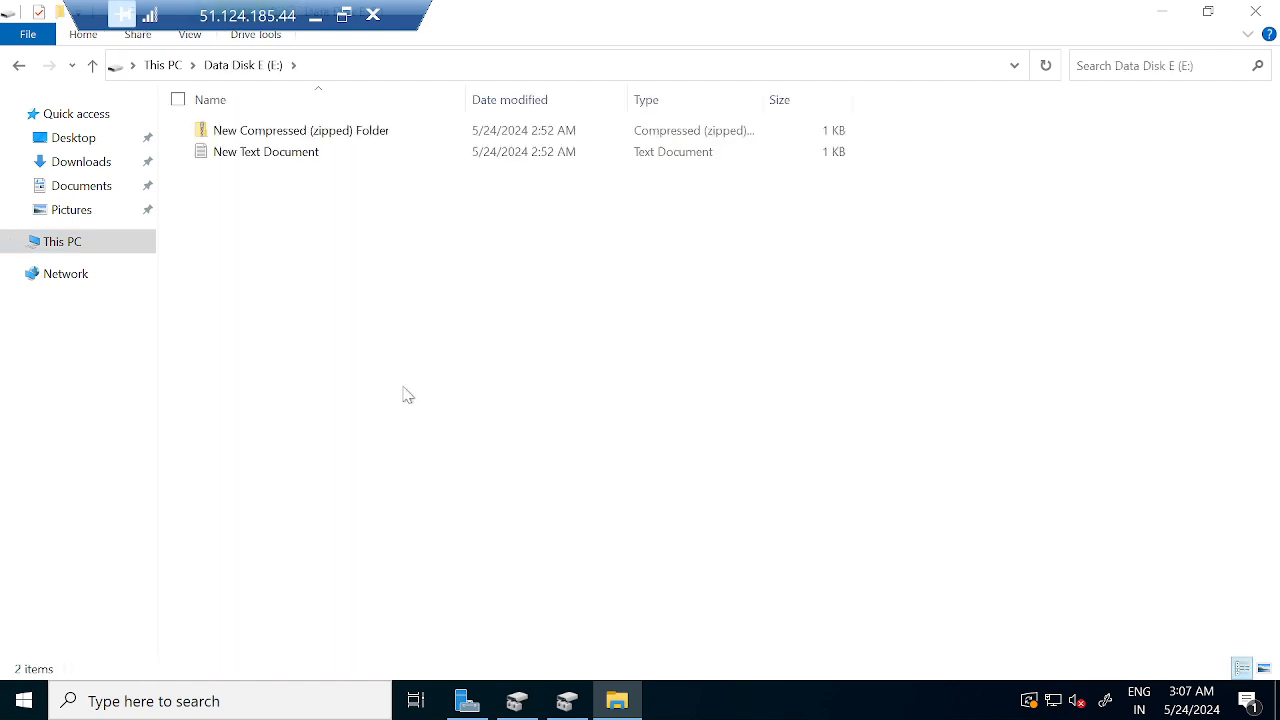
key(ctrl+a)
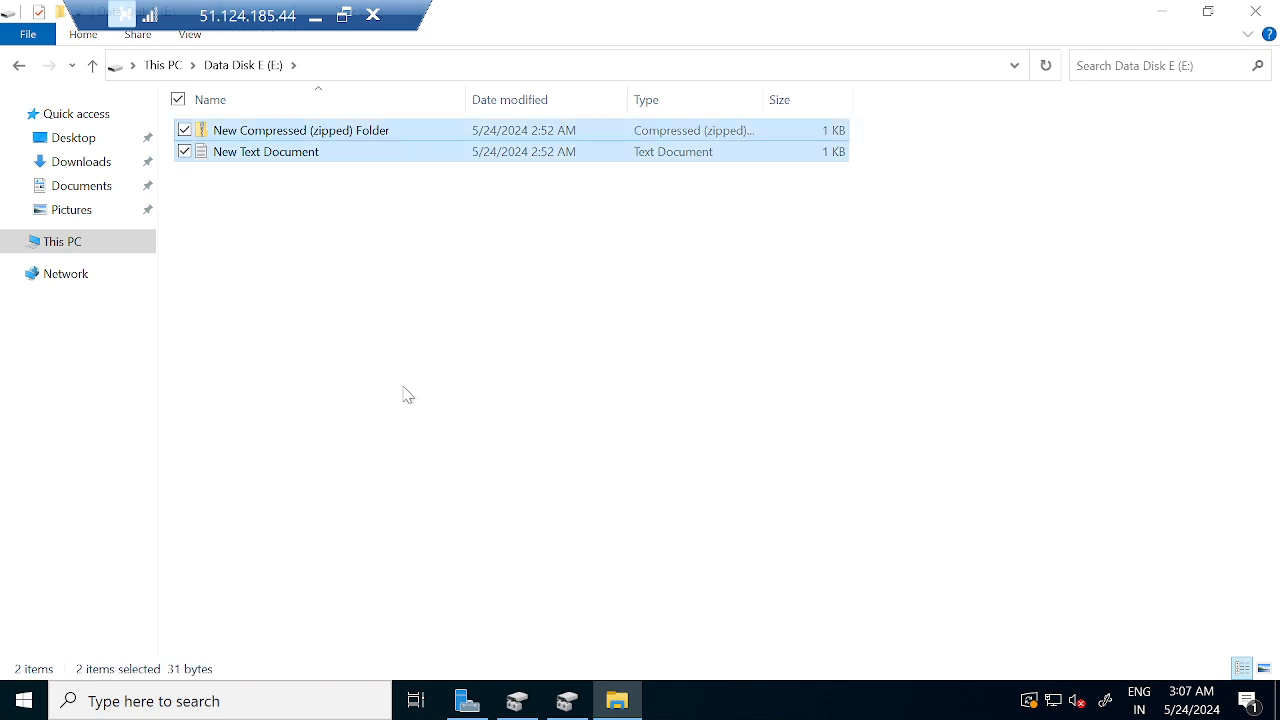
click(58, 250)
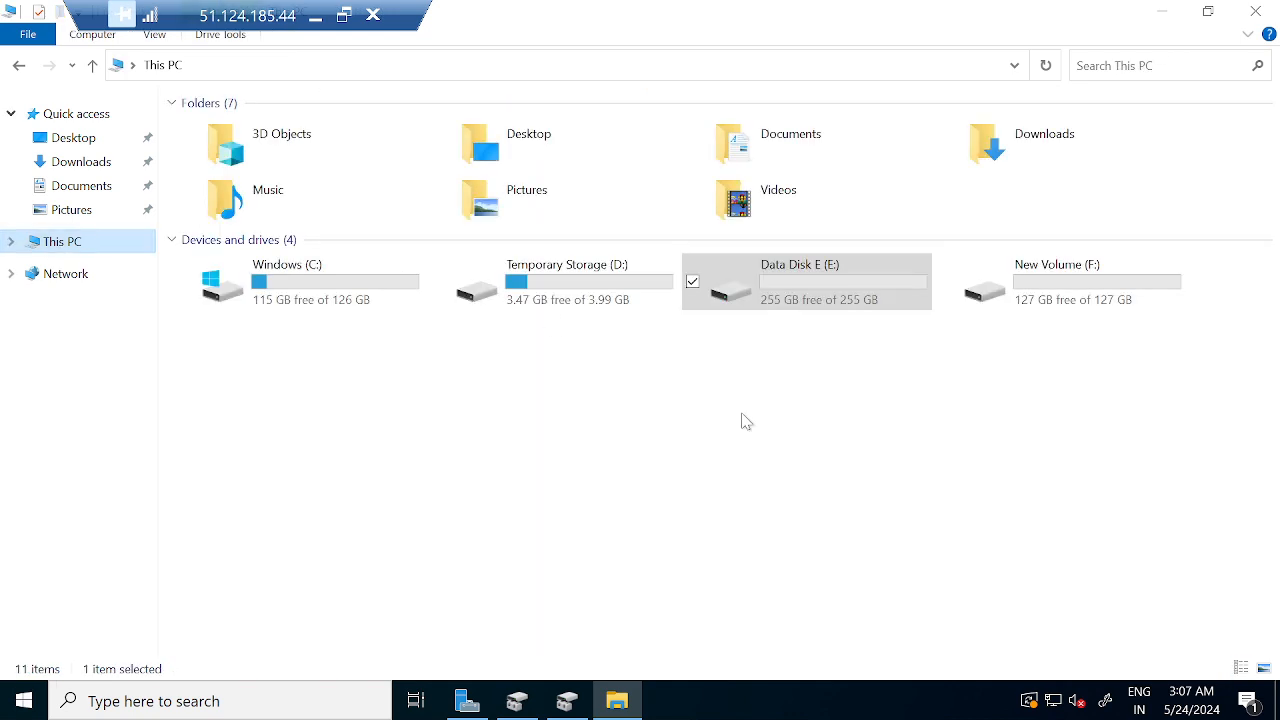
double_click(1060, 287)
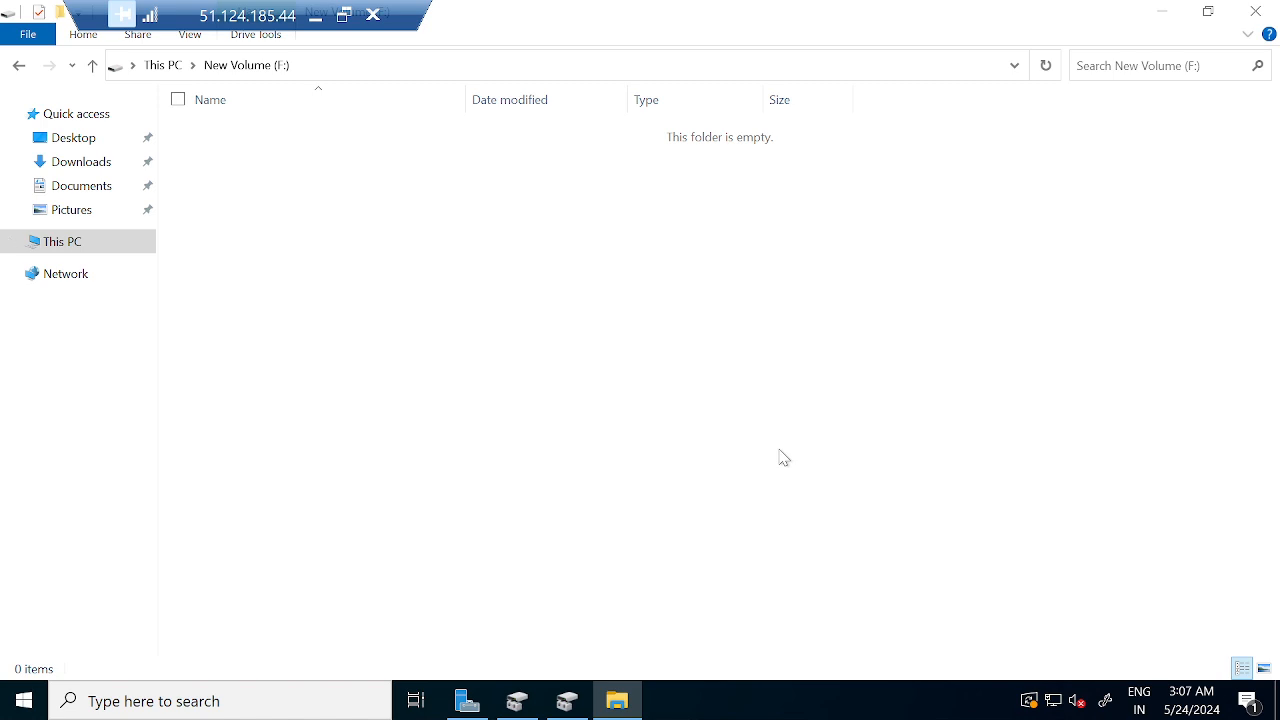
key(ctrl+v)
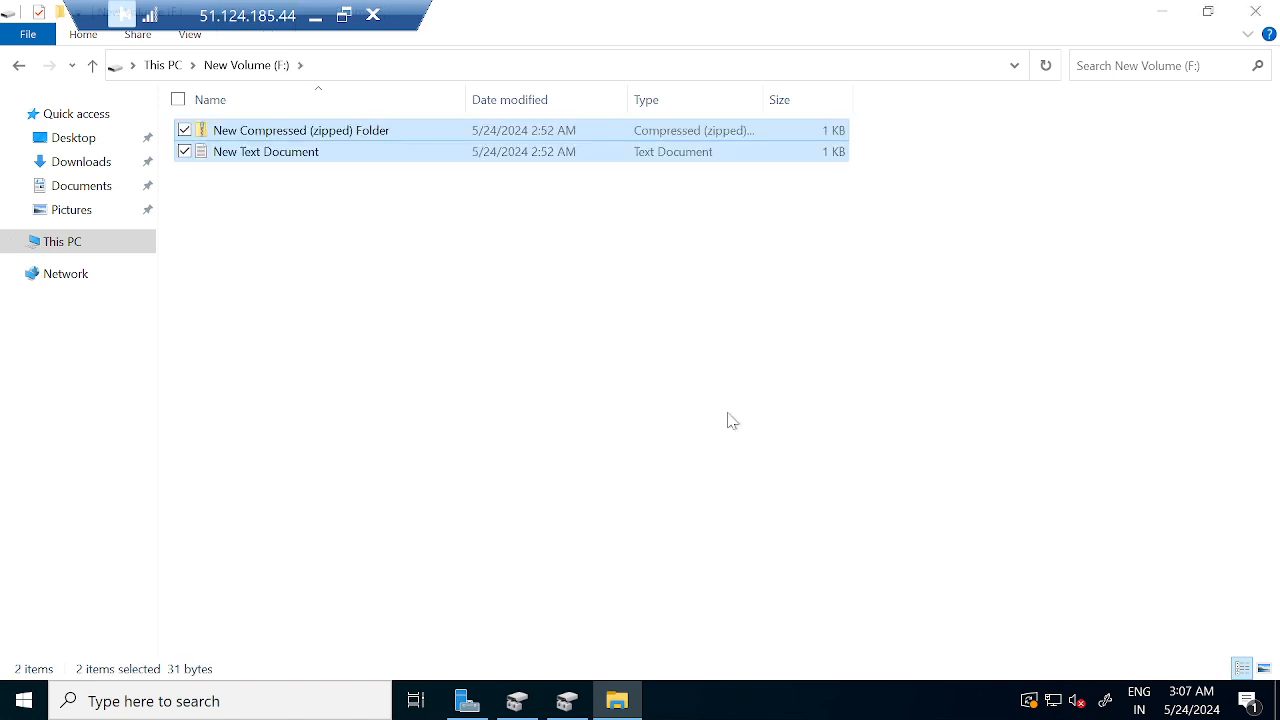
- Check the contents of Data Disk E (E:) and New Volume (F:) following the file move
click(56, 255)
double_click(813, 291)
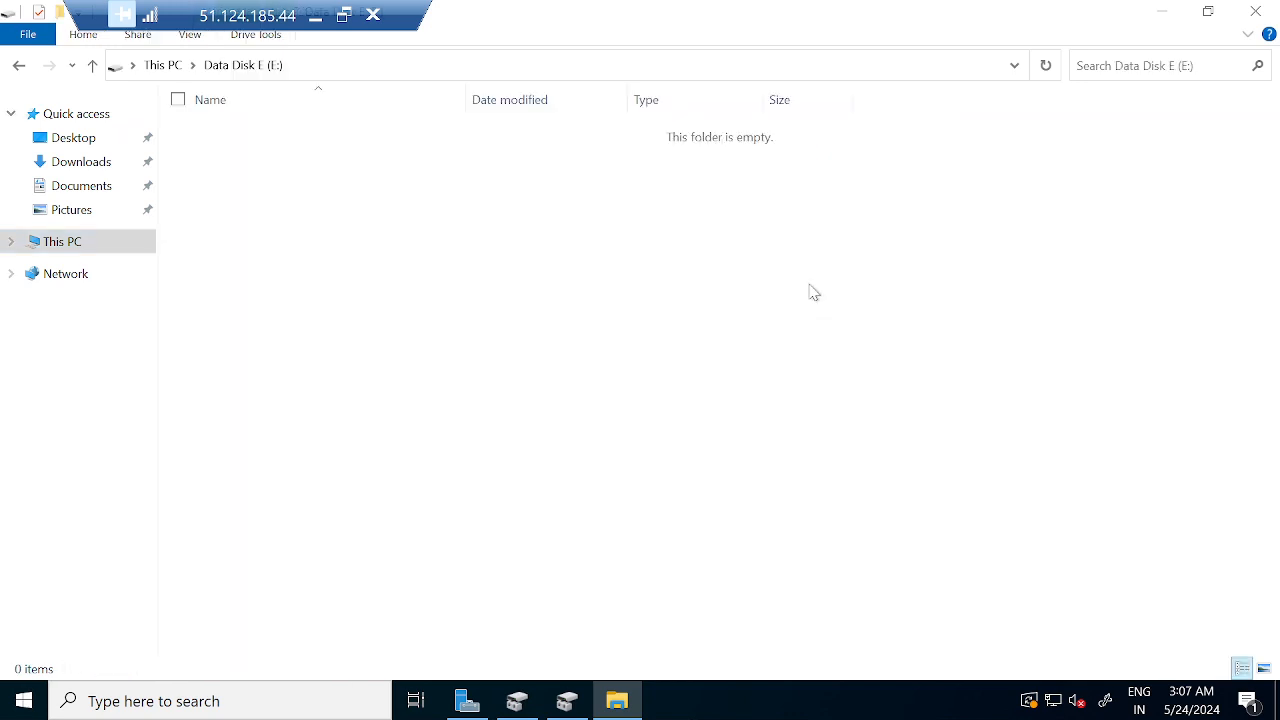
key(alt+Left)
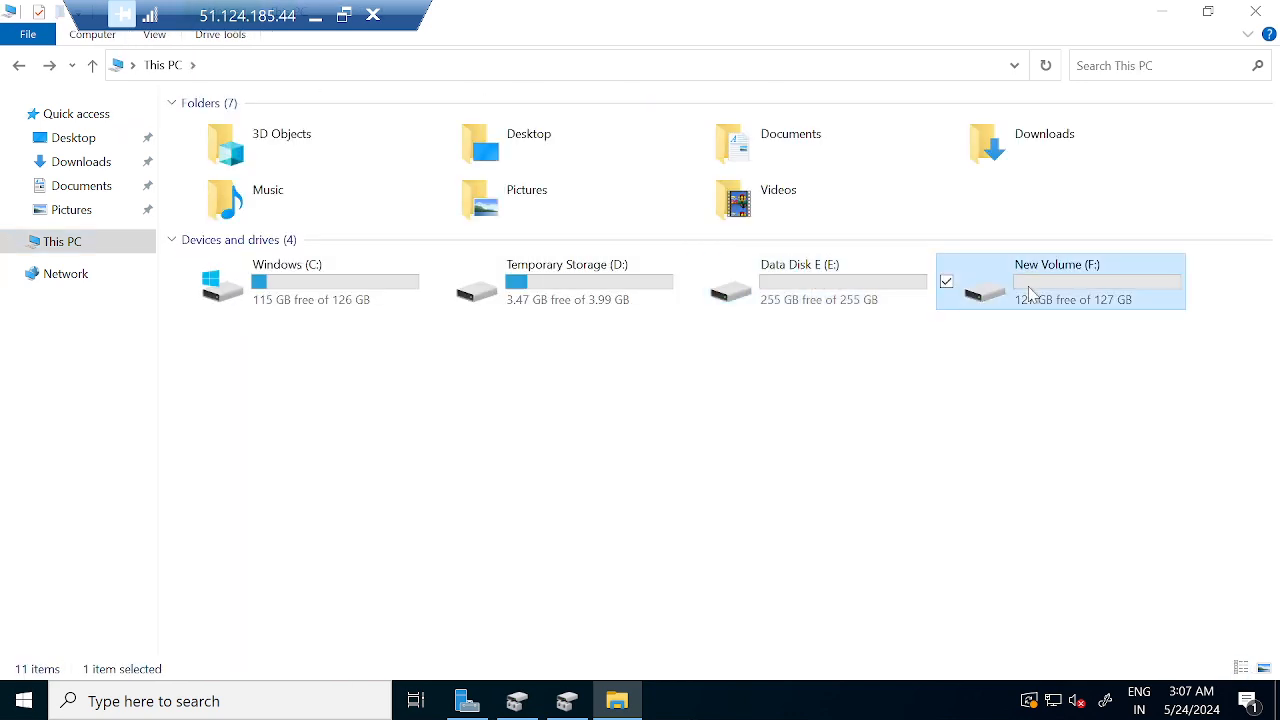
double_click(1033, 295)
key(alt+Left)
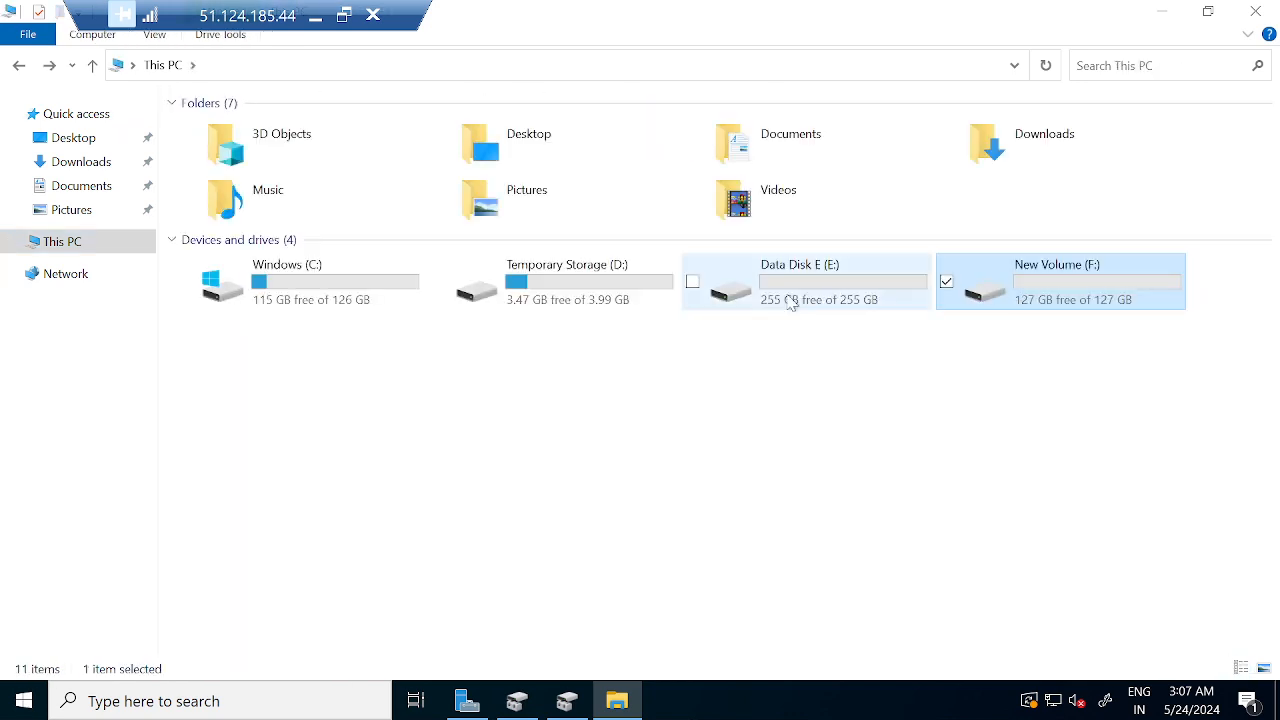
double_click(791, 300)
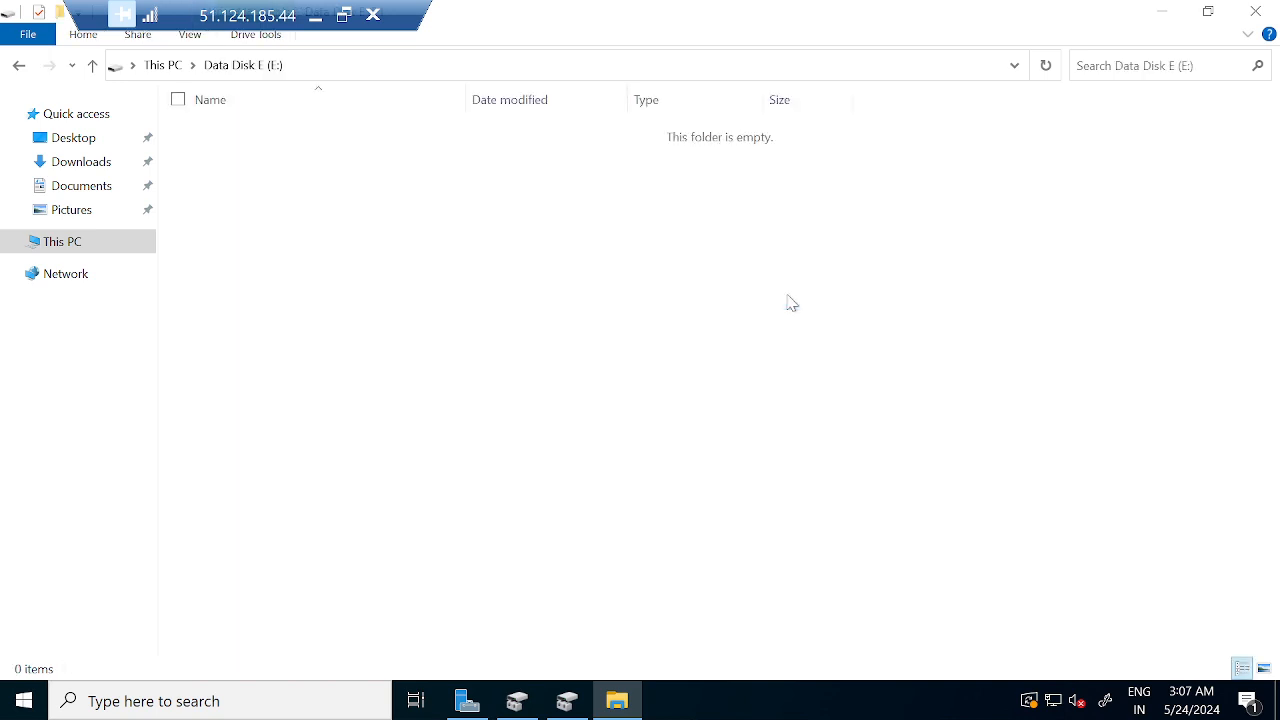
- Return to the Azure portal, open the data disk TEST-VM01-DATADISK01 and review its overview and properties
click(312, 16)
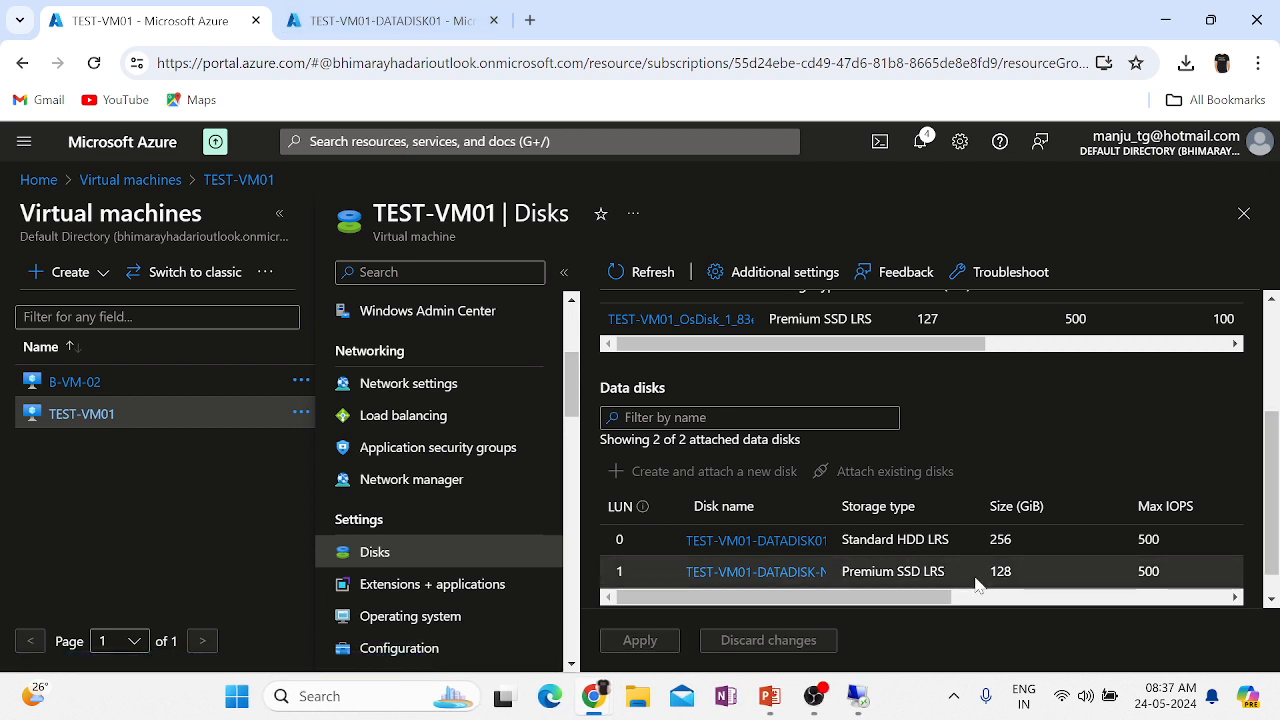
click(727, 541)
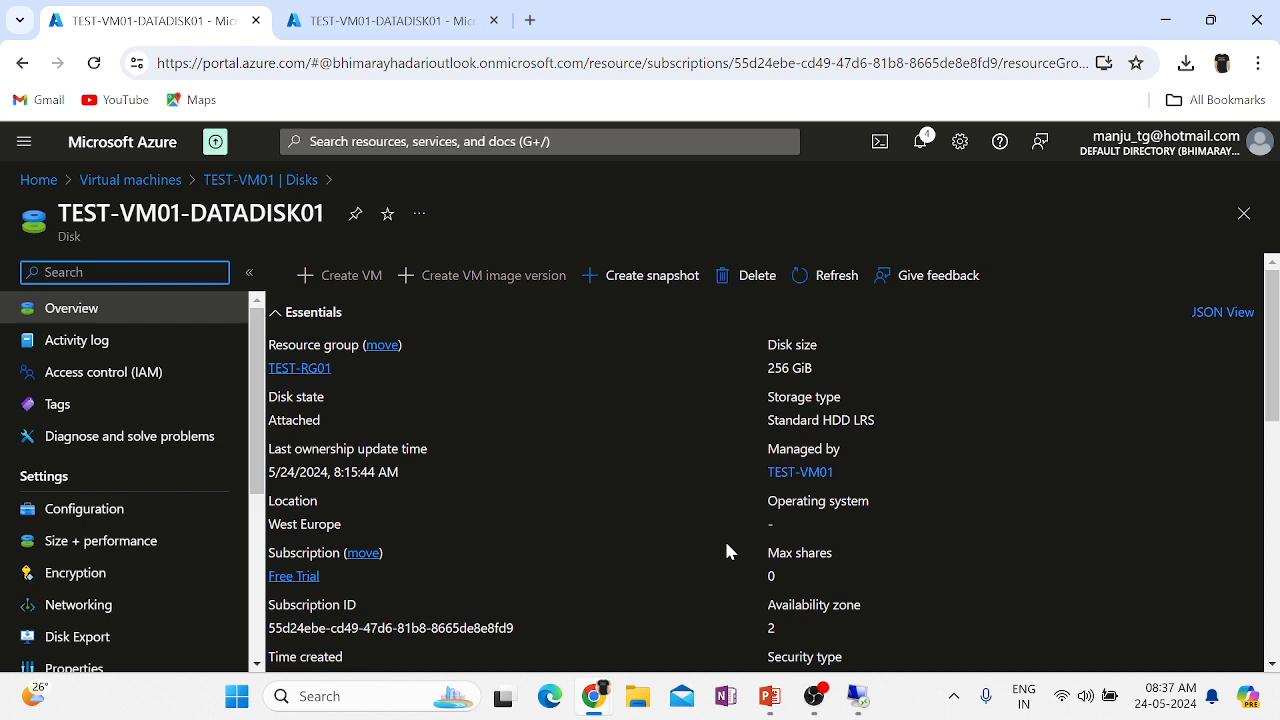
scroll(531, 530, down, 2)
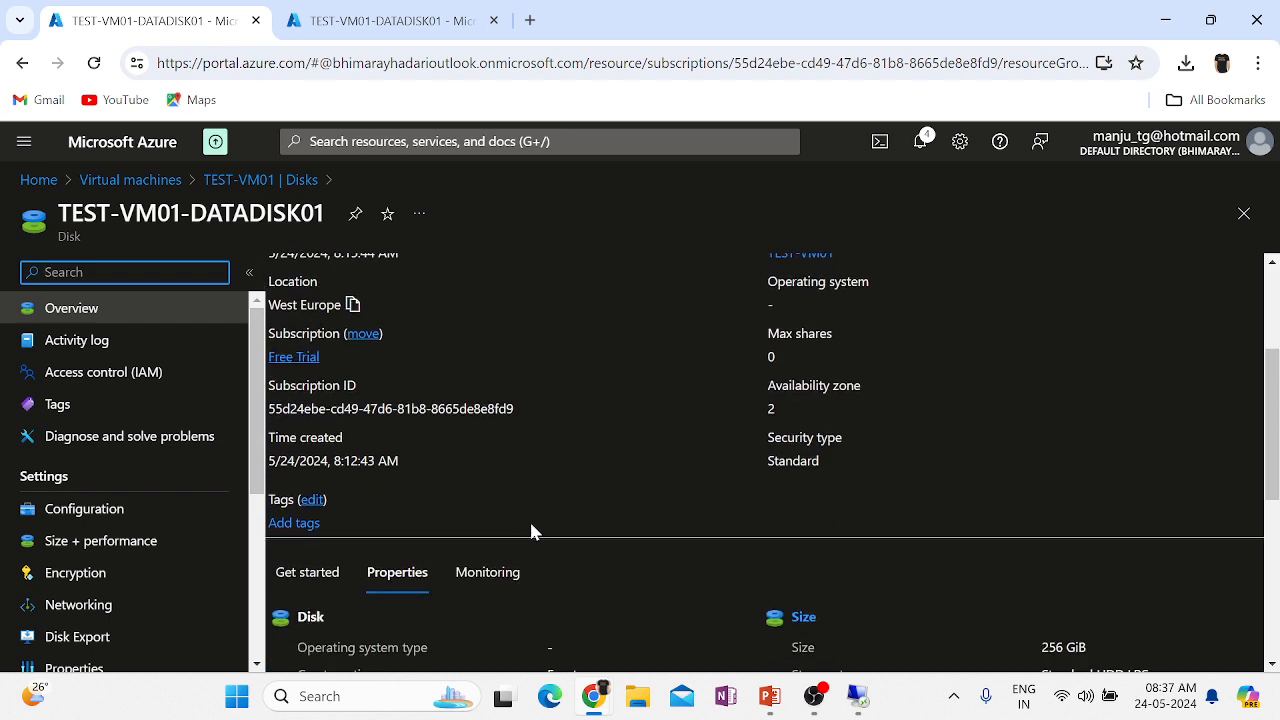
scroll(531, 530, down, 4)
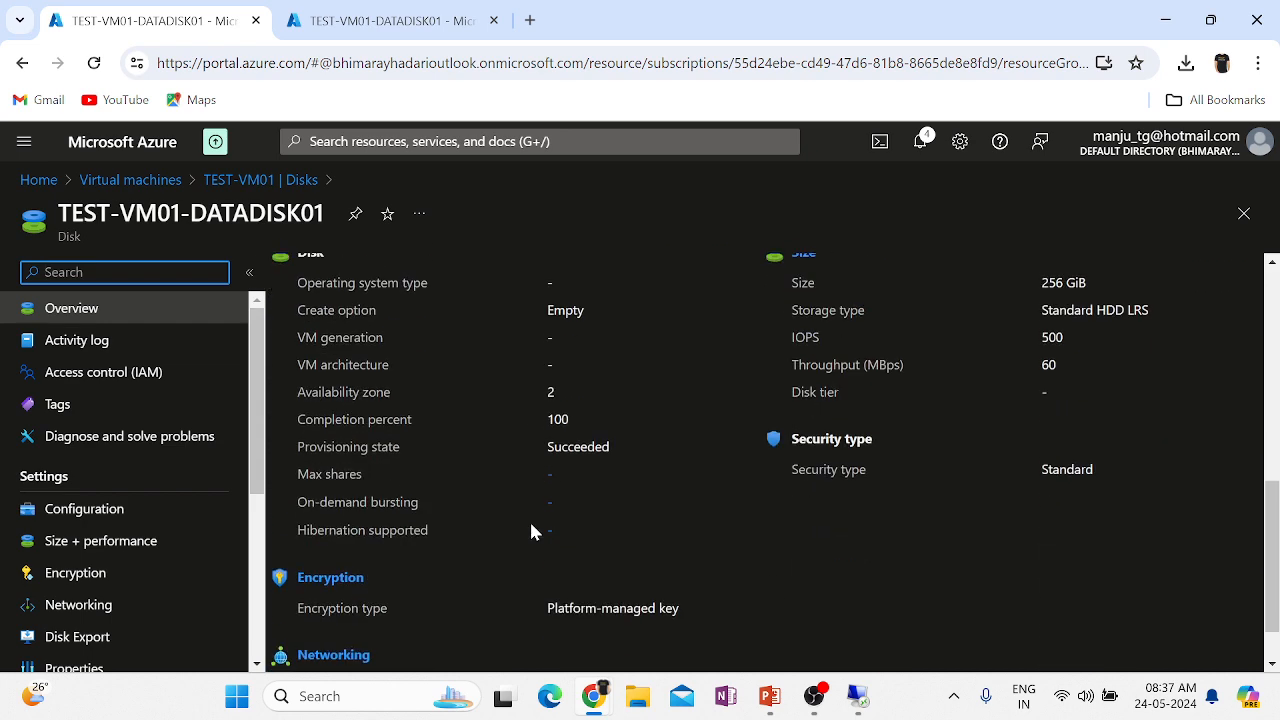
scroll(531, 530, up, 3)
scroll(531, 530, up, 2)
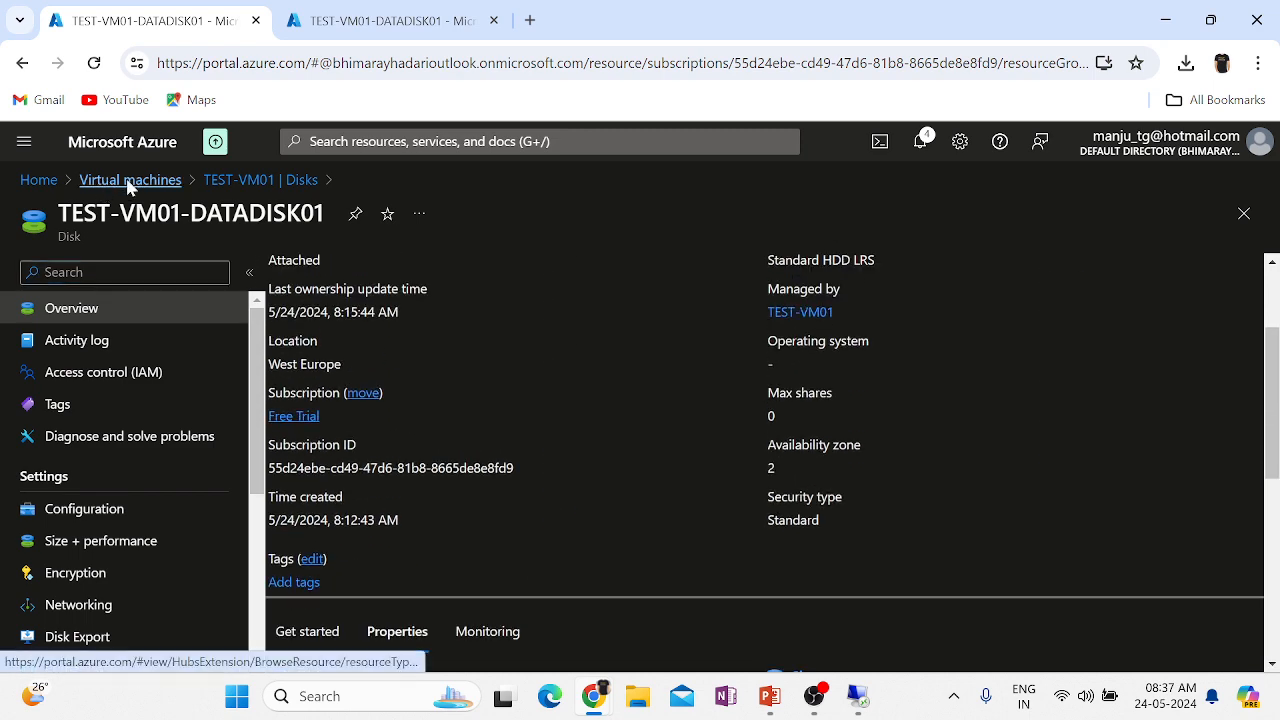
- Open the Disks page of the virtual machine TEST-VM01 and show its attached data disks with their detach options
click(129, 180)
click(103, 463)
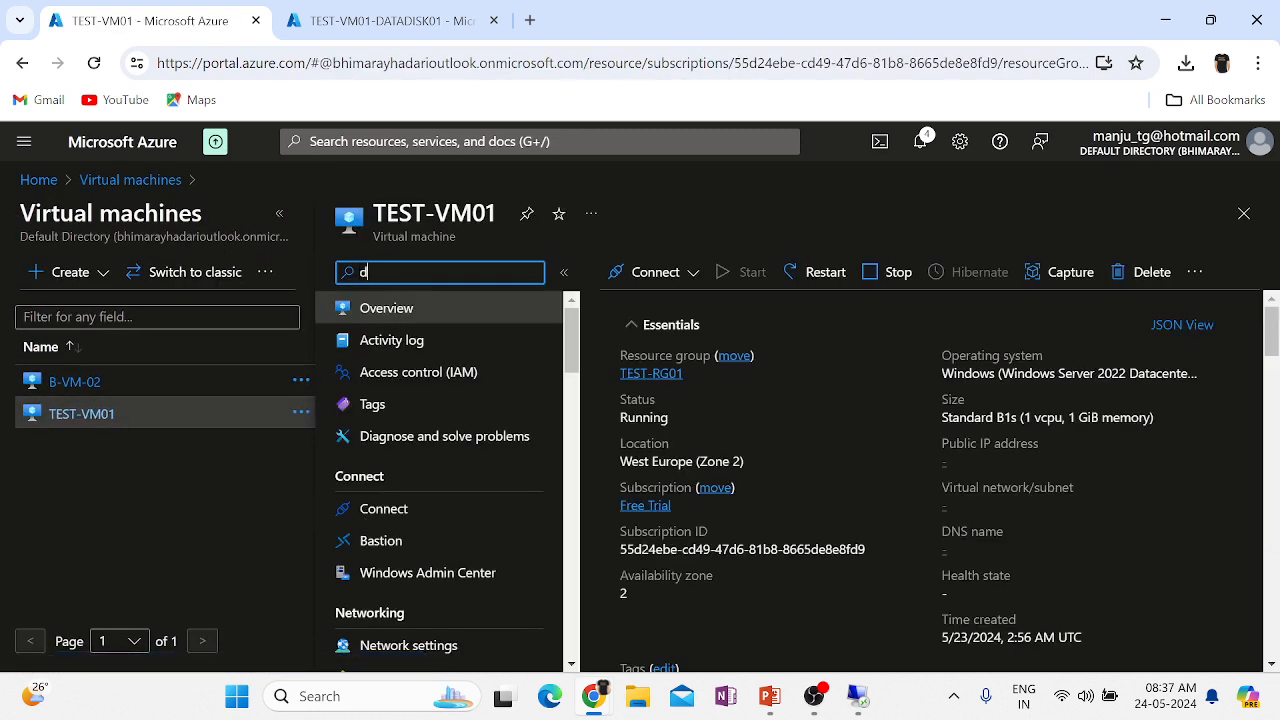
text(disk)
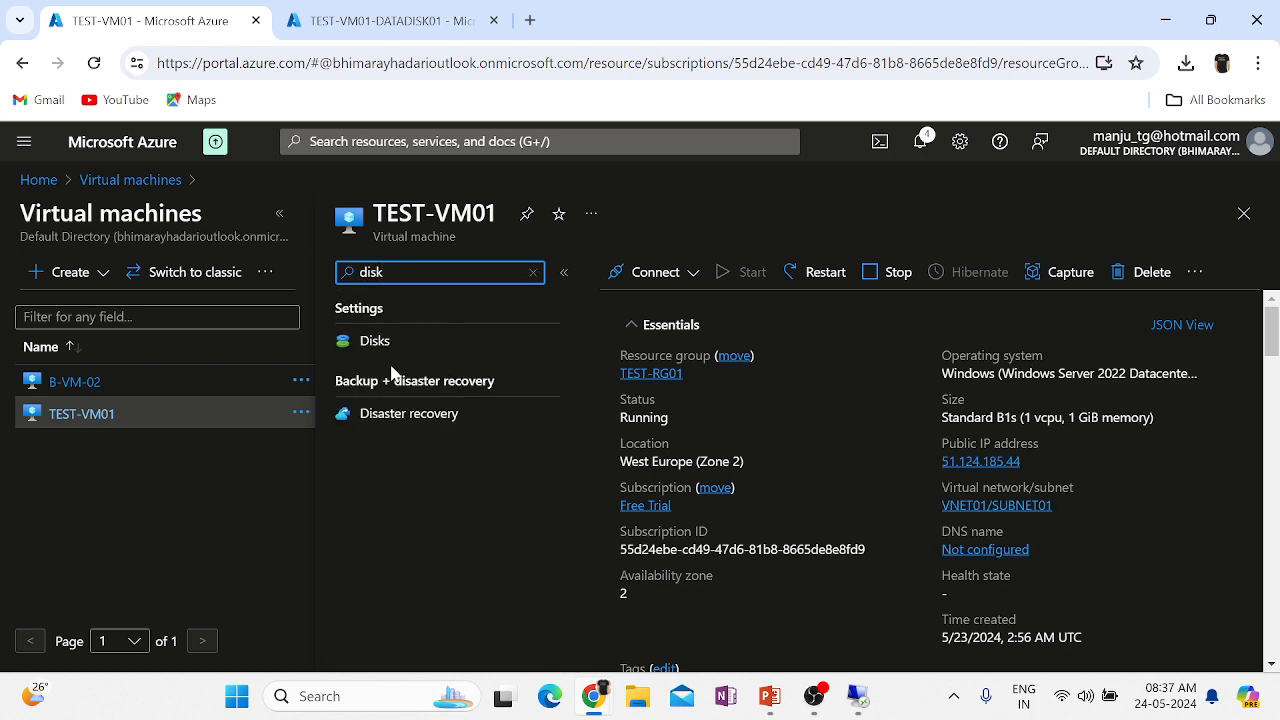
click(378, 350)
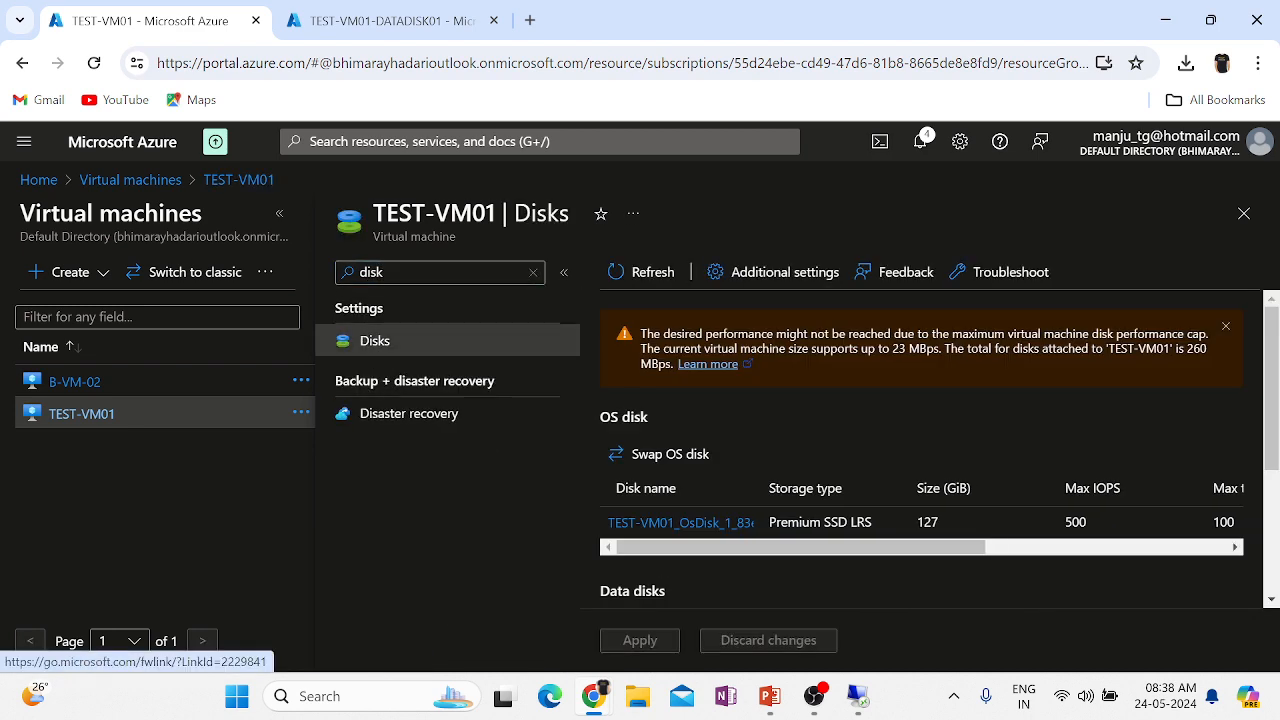
scroll(916, 432, down, 2)
scroll(917, 438, down, 3)
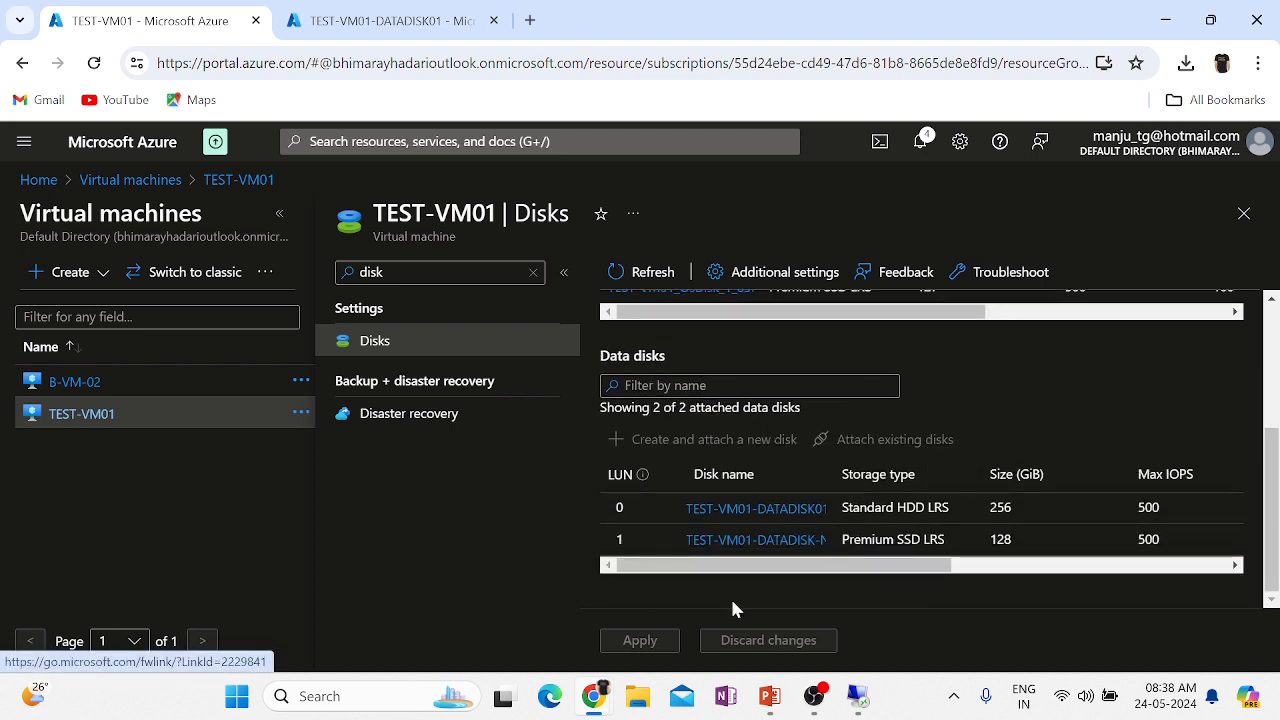
scroll(988, 545, right, 5)
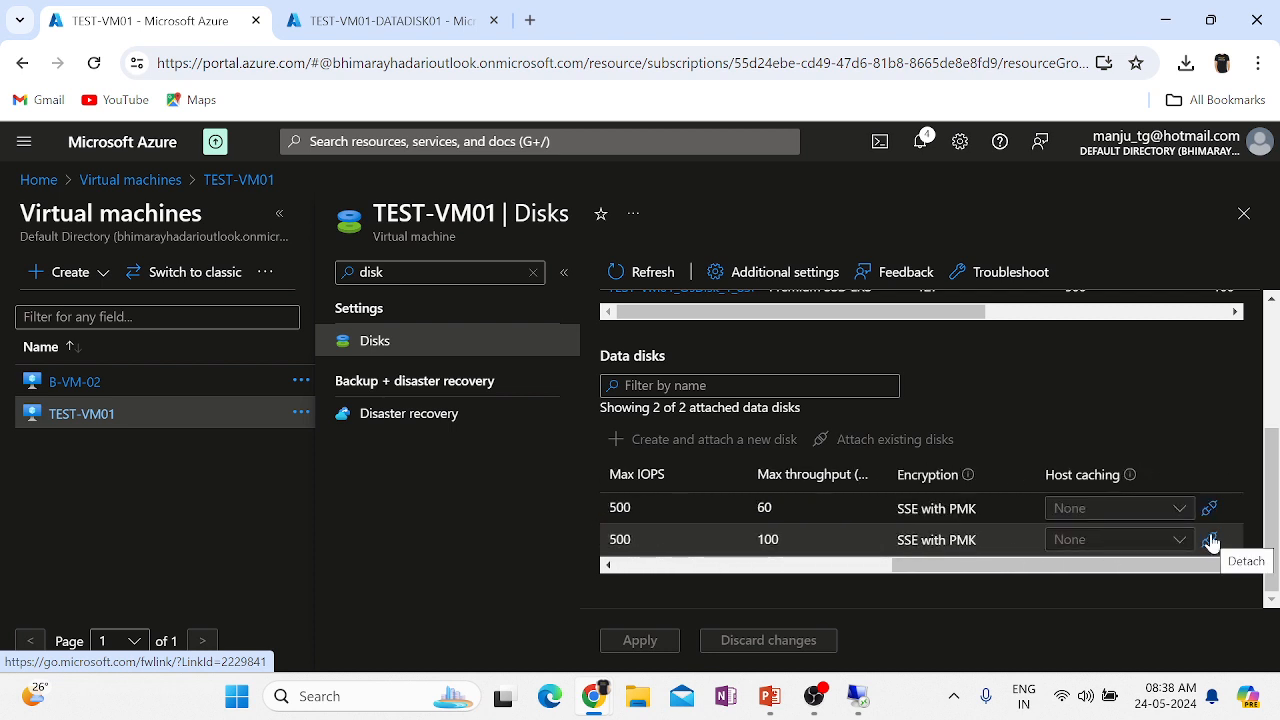
- Detach the 256 GiB data disk TEST-VM01-DATADISK01 from TEST-VM01 and apply the change
click(279, 213)
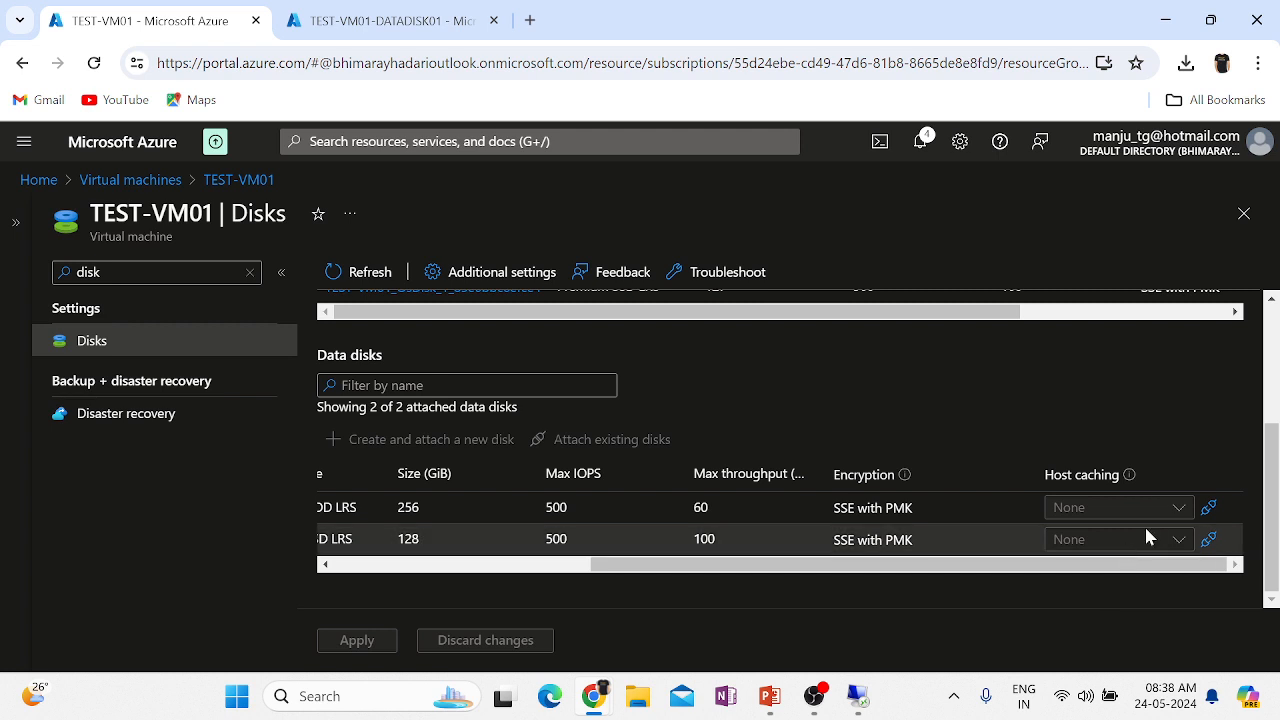
click(281, 272)
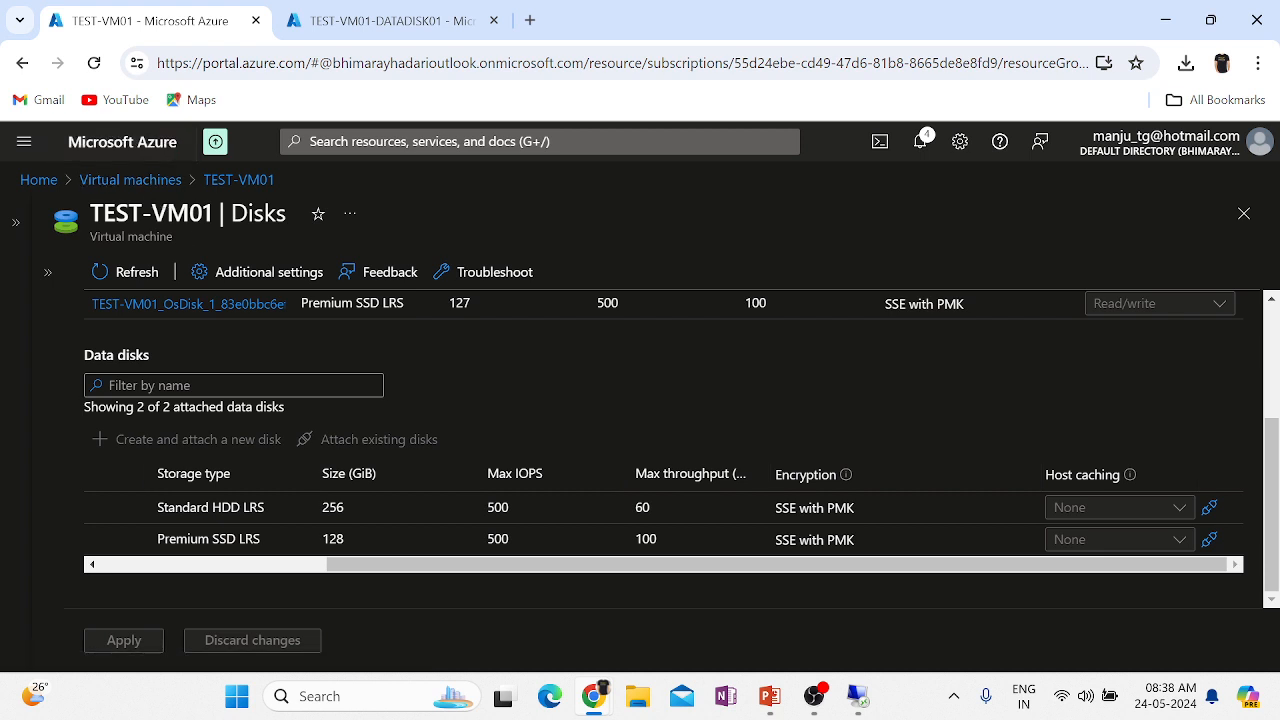
scroll(195, 470, left, 2)
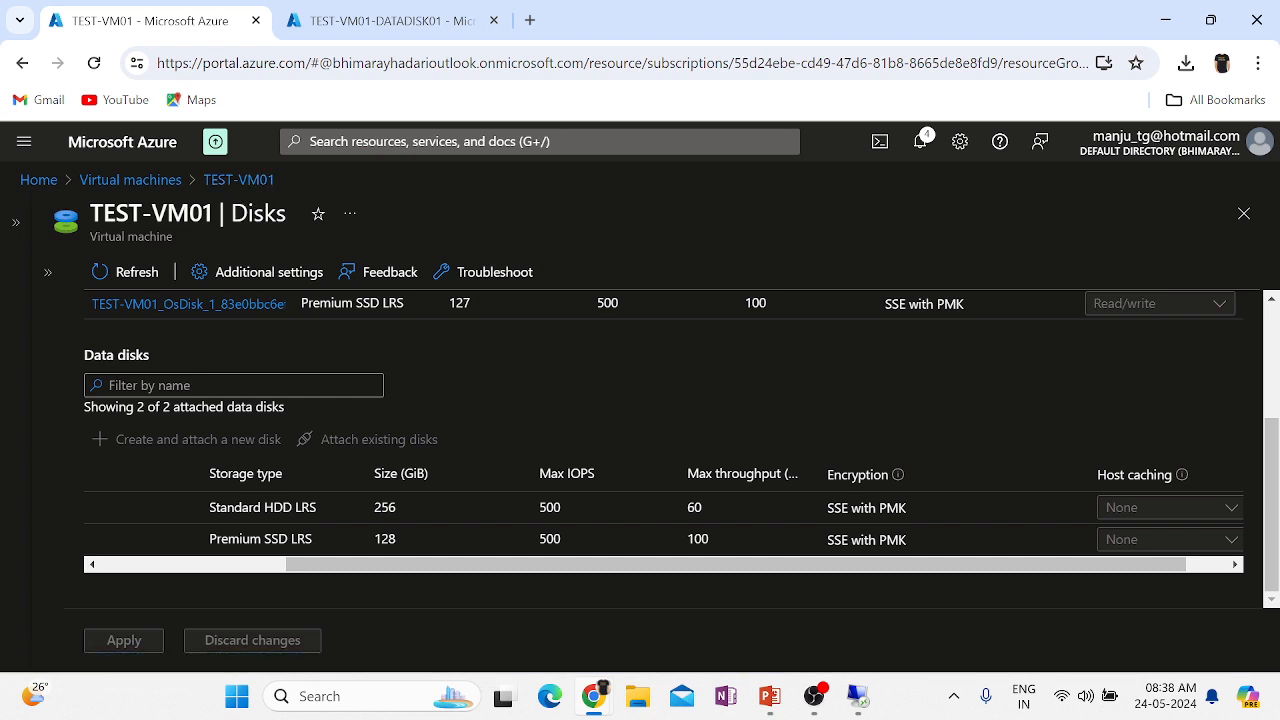
scroll(411, 548, left, 3)
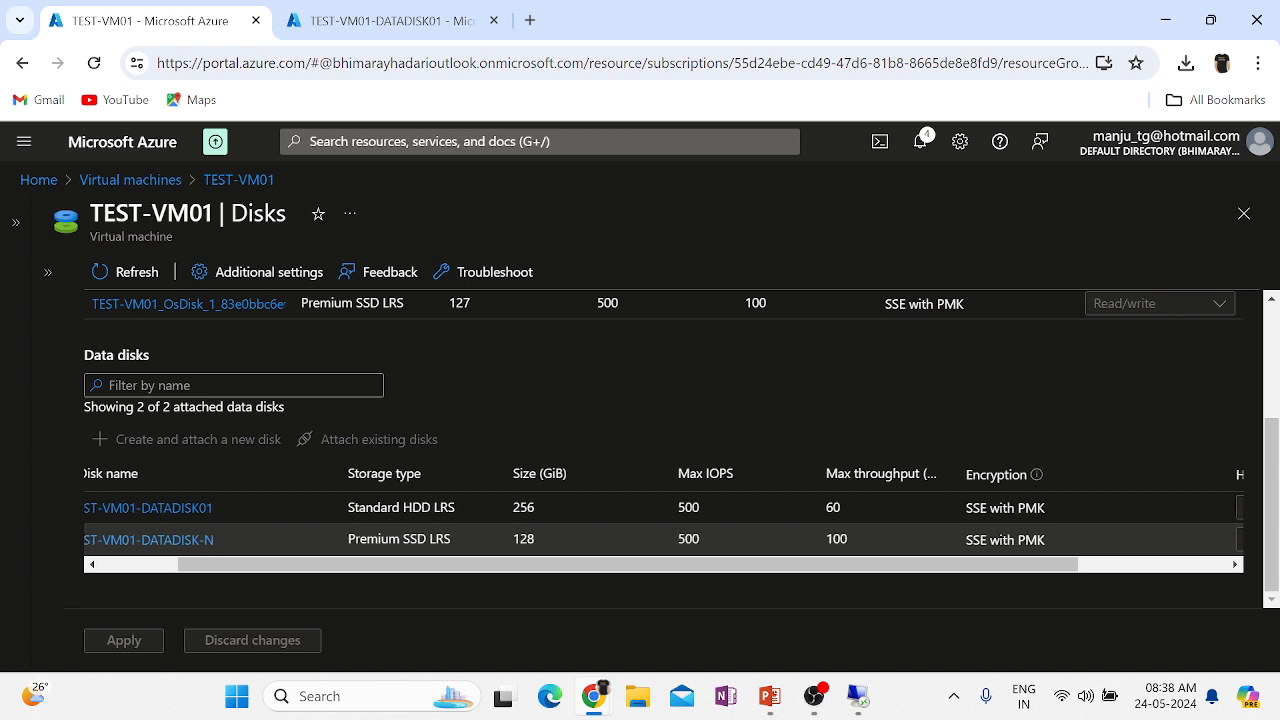
scroll(414, 549, left, 2)
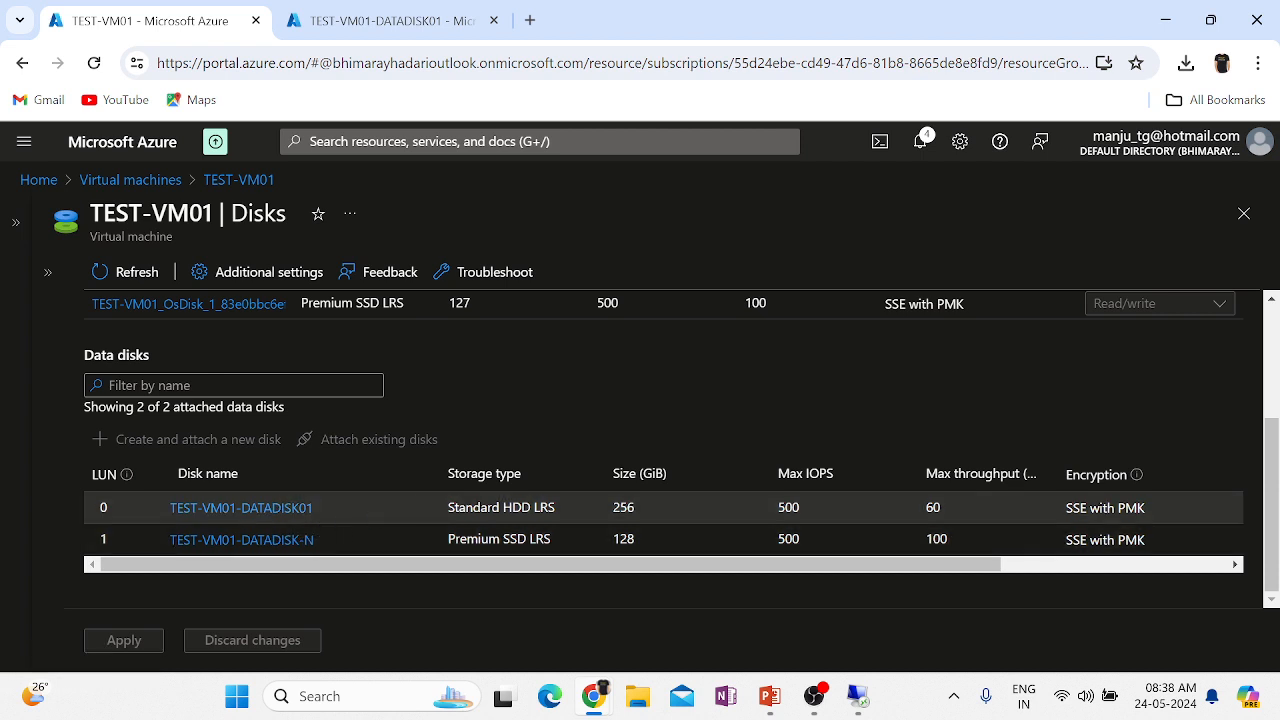
scroll(430, 508, right, 3)
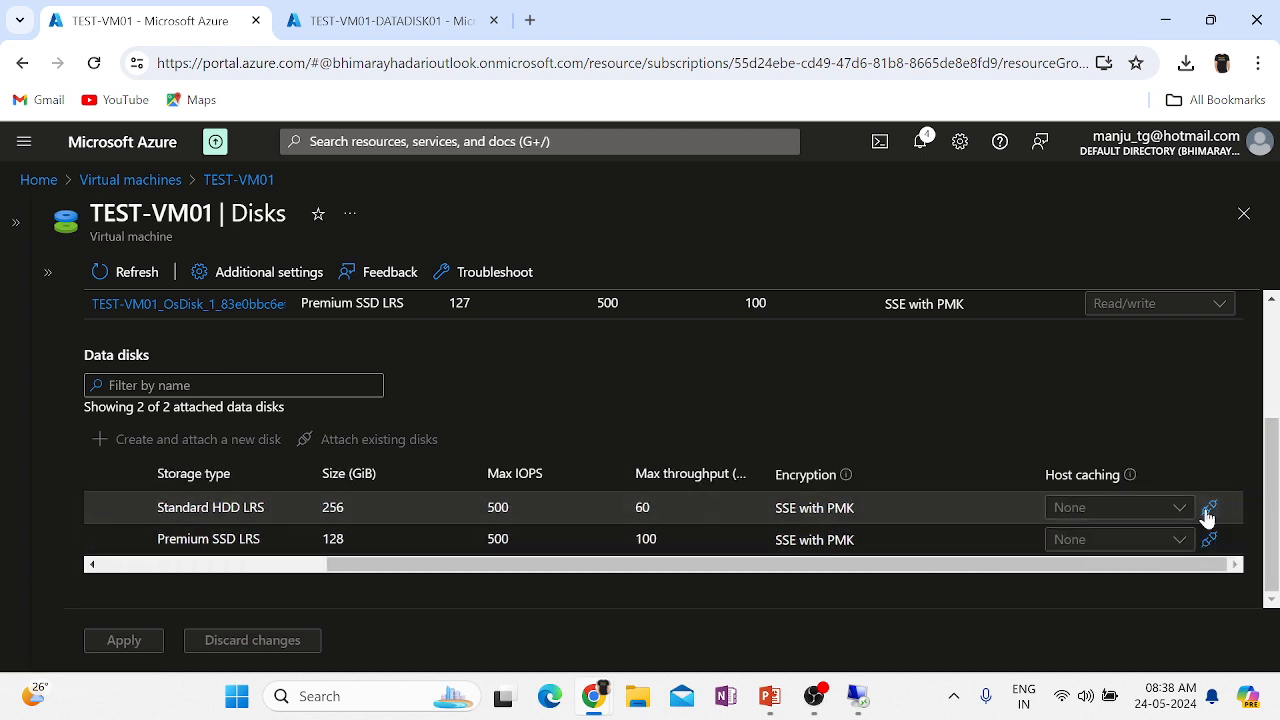
click(1208, 509)
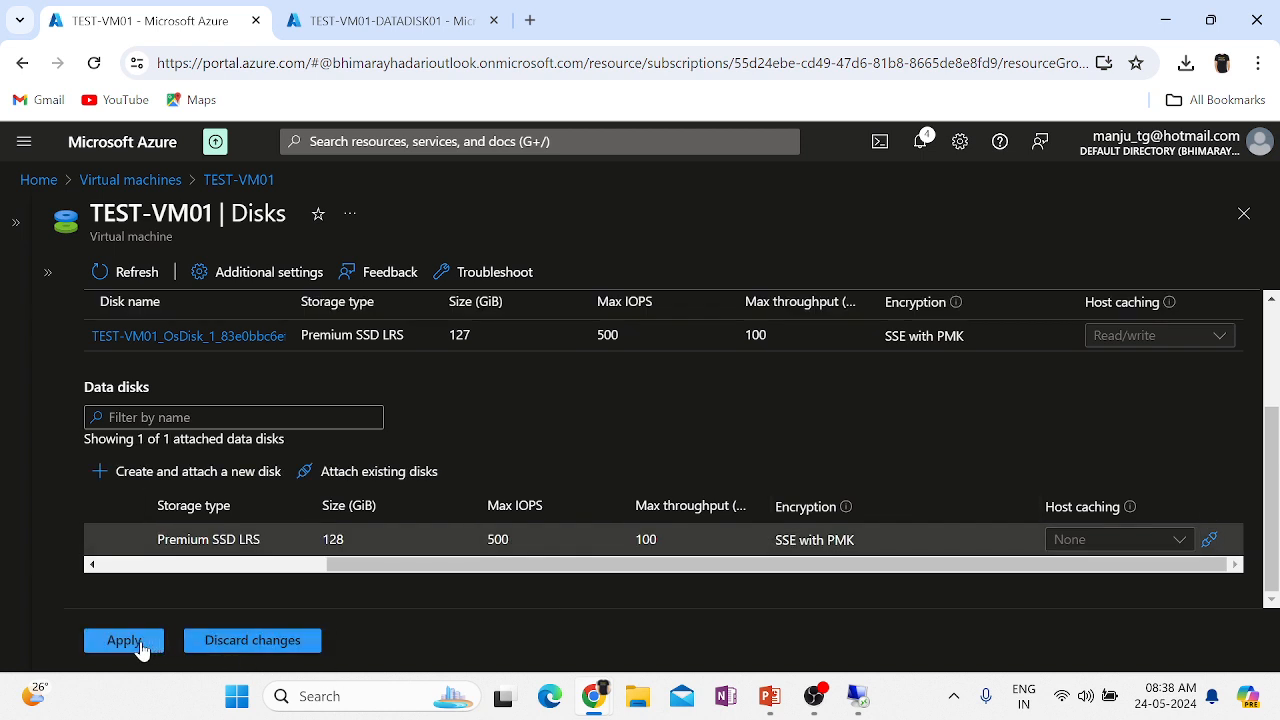
click(126, 642)
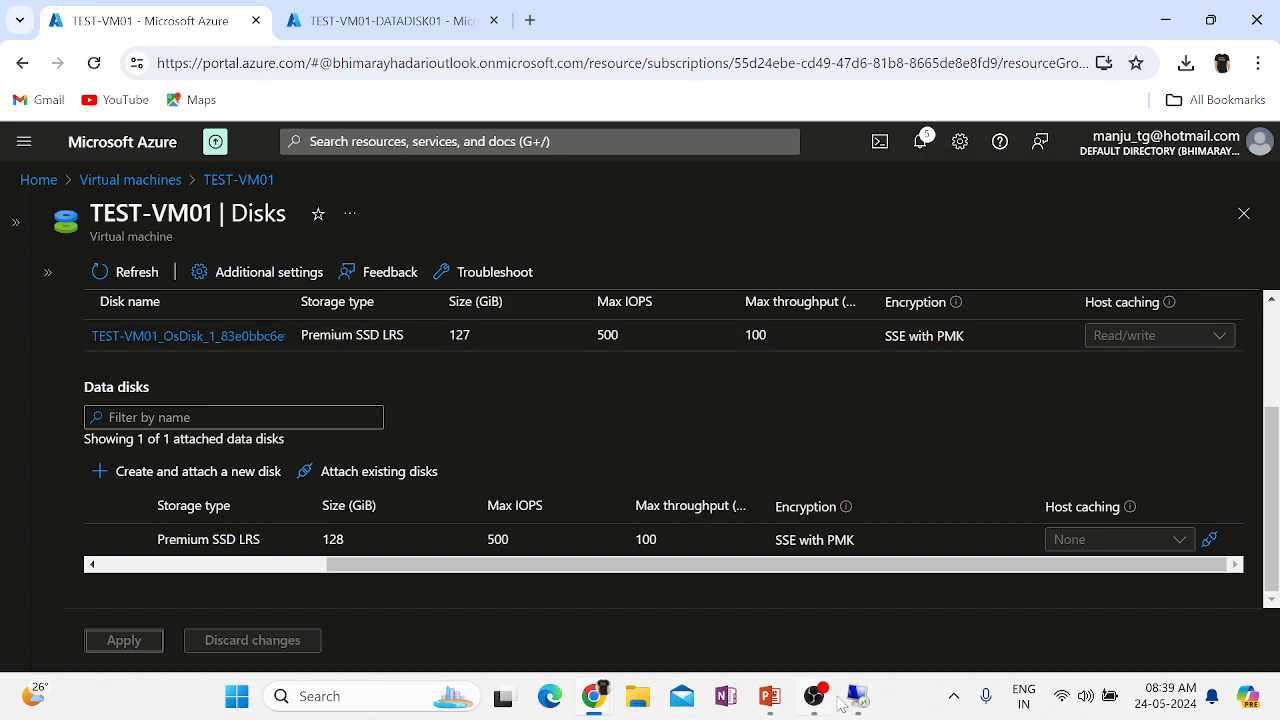
- Switch to the virtual machine's Remote Desktop session and check the drives listed under This PC
mouse_move(857, 696)
click(864, 604)
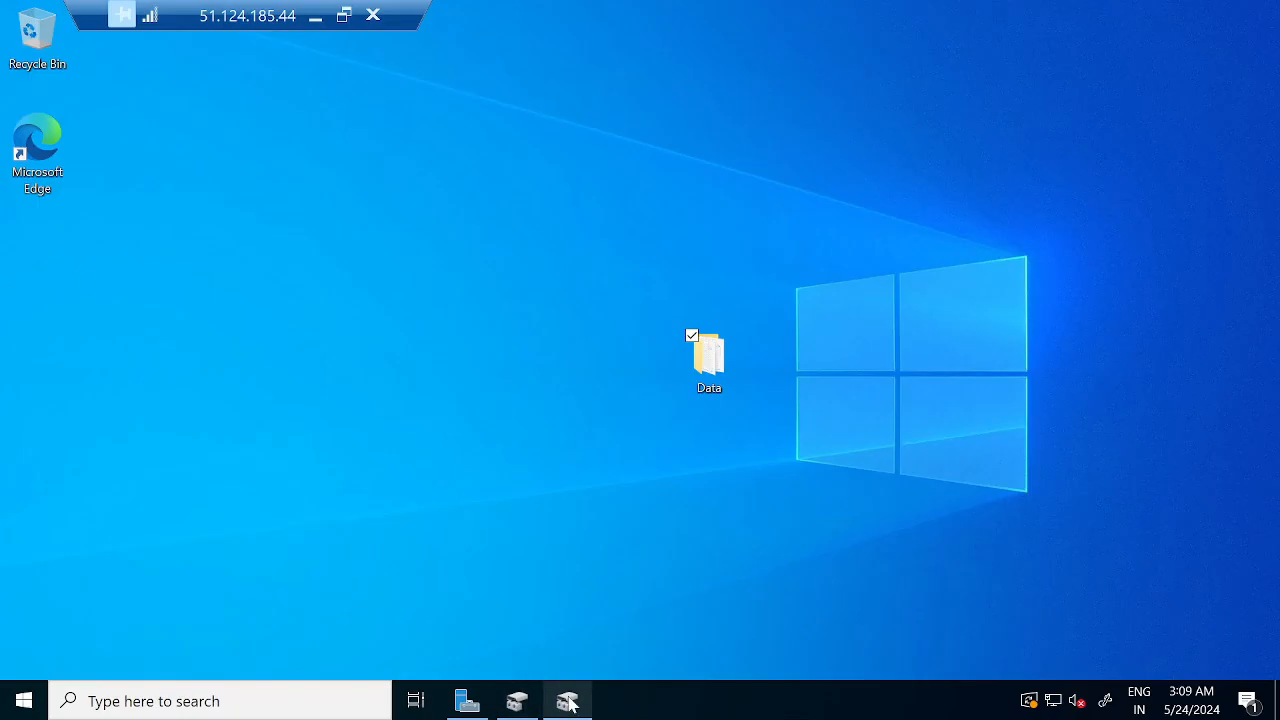
double_click(709, 362)
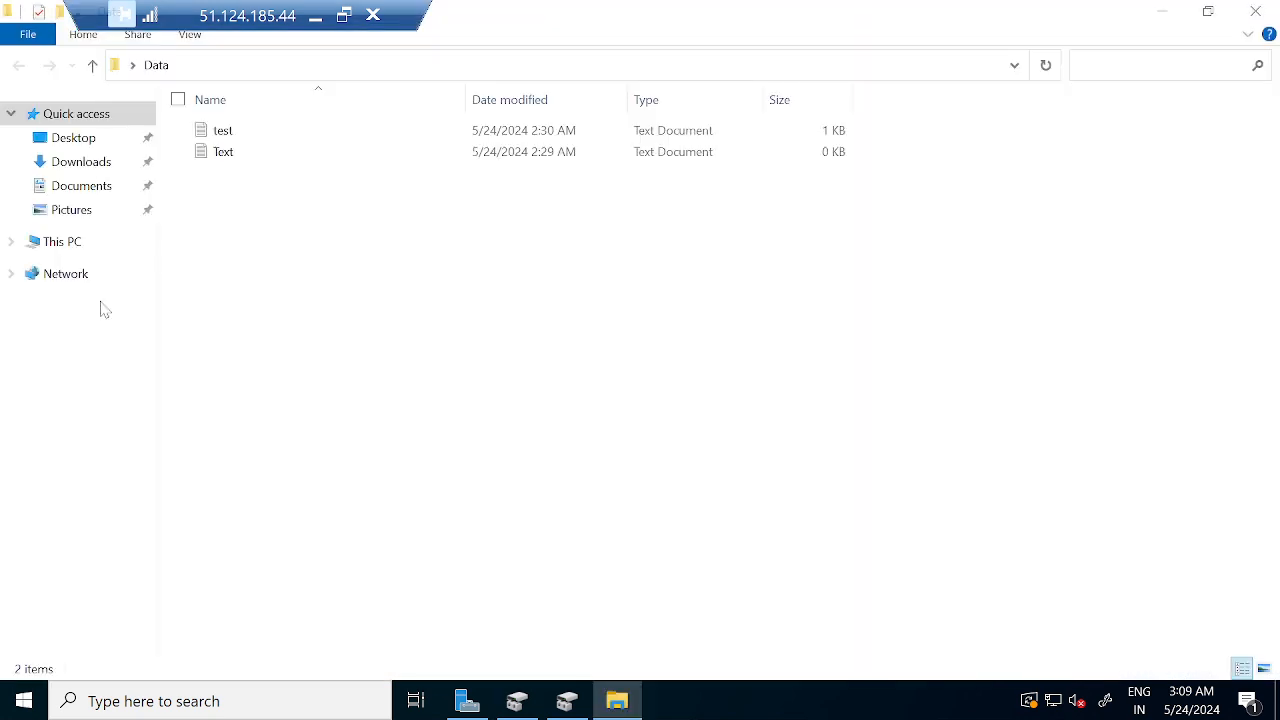
click(60, 244)
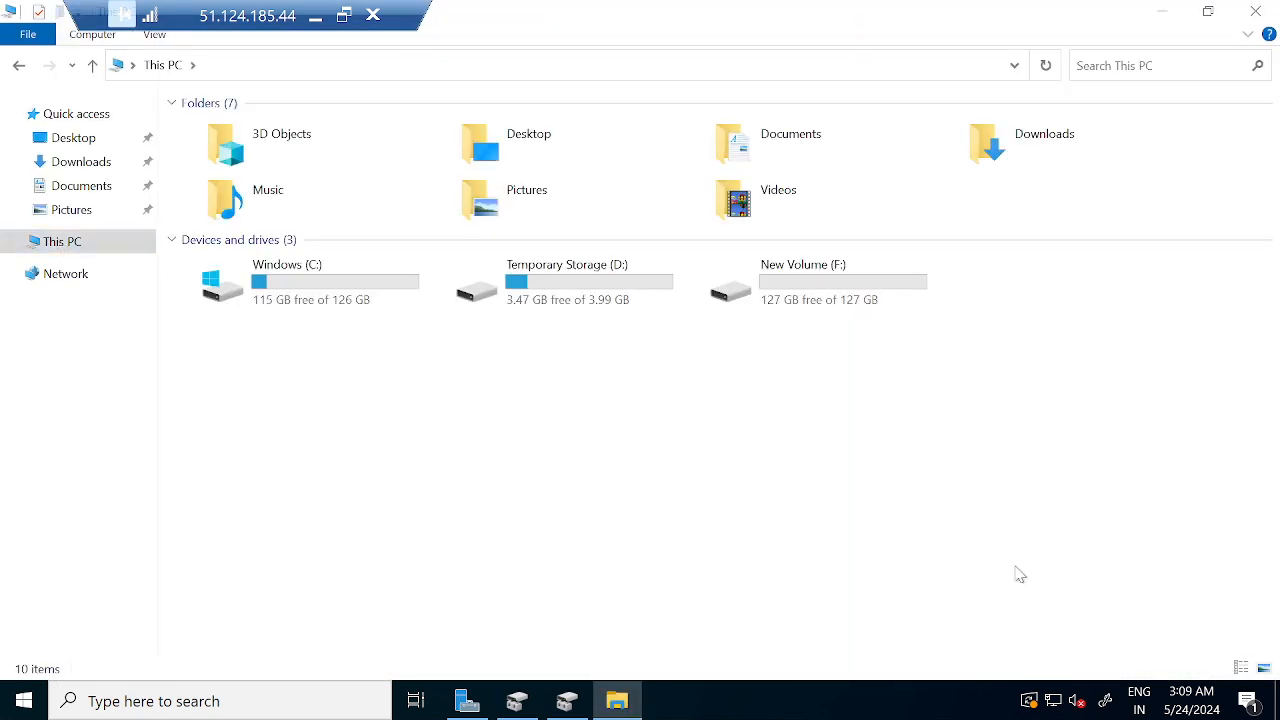
click(836, 298)
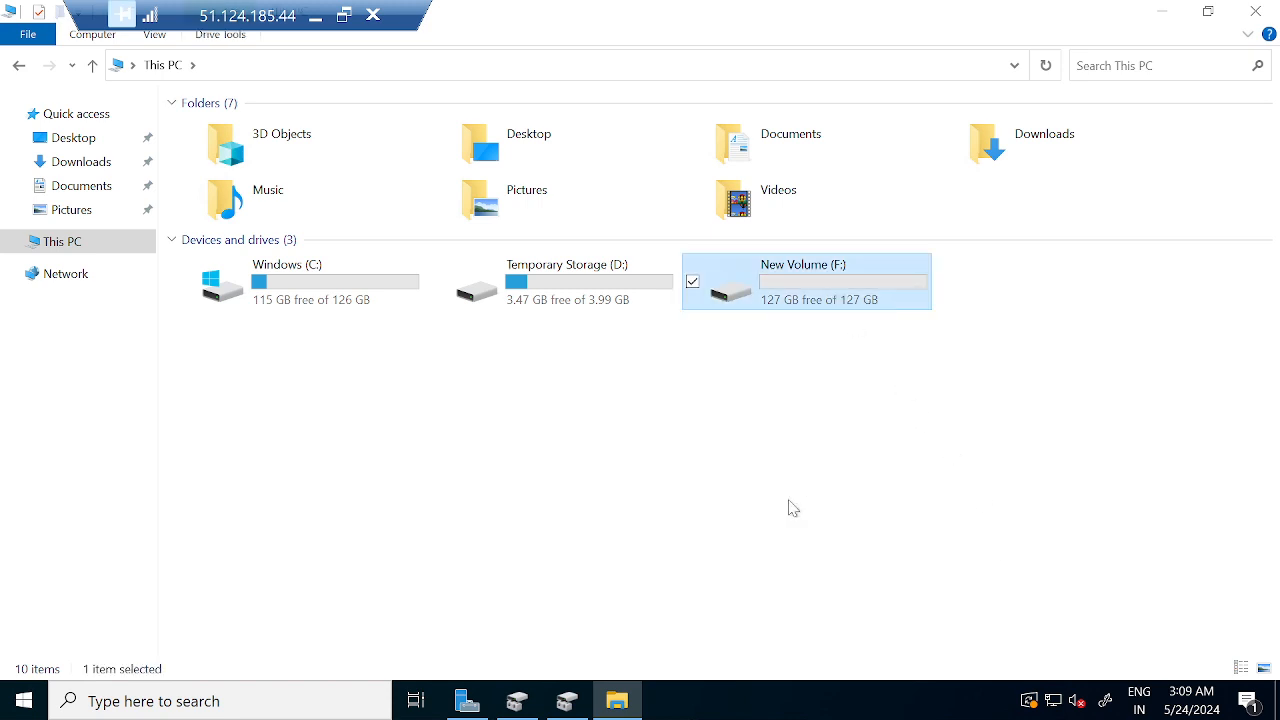
- Change the drive letter of New Volume on Disk 3 to E in Disk Management and close it
key(super+r)
key(Return)
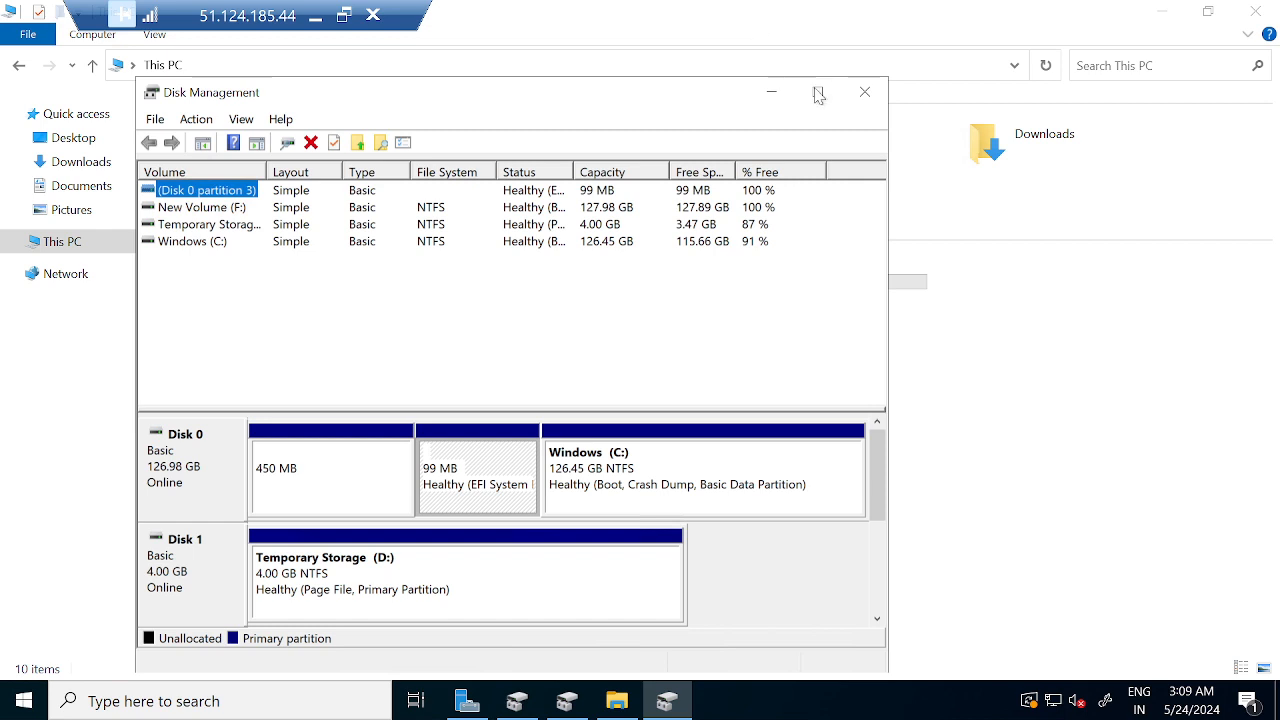
click(818, 93)
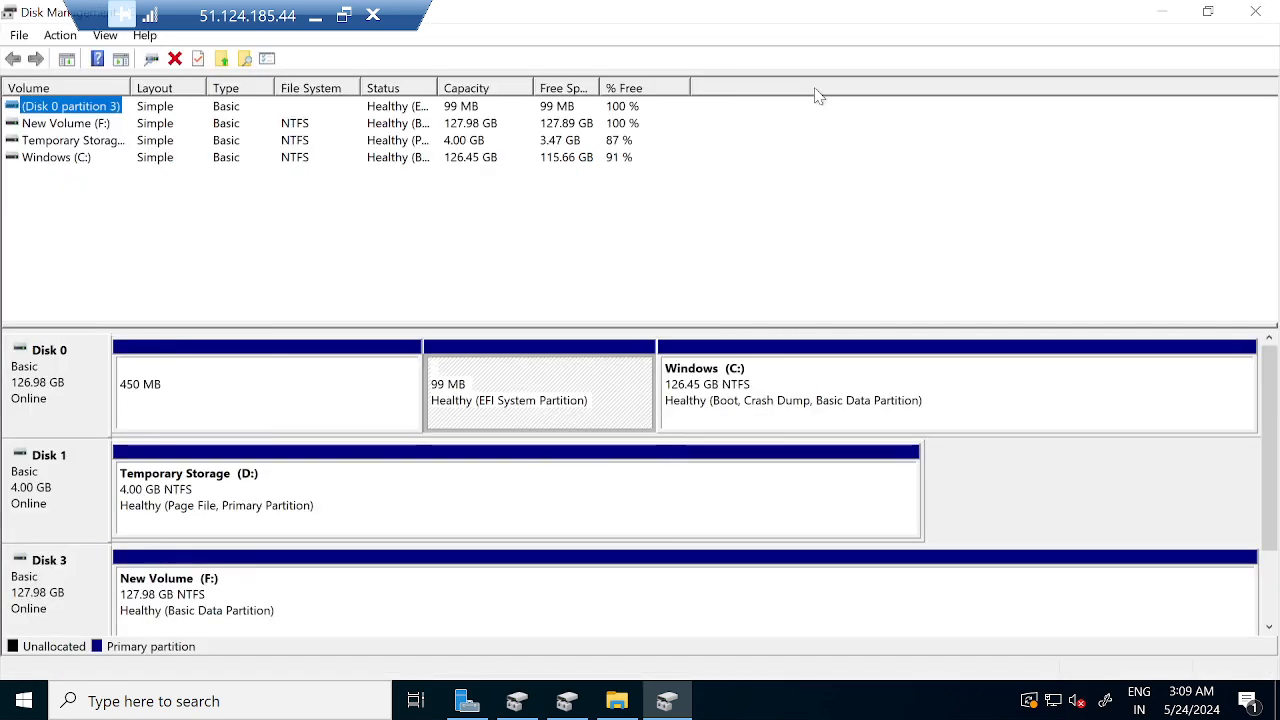
click(244, 634)
right_click(242, 632)
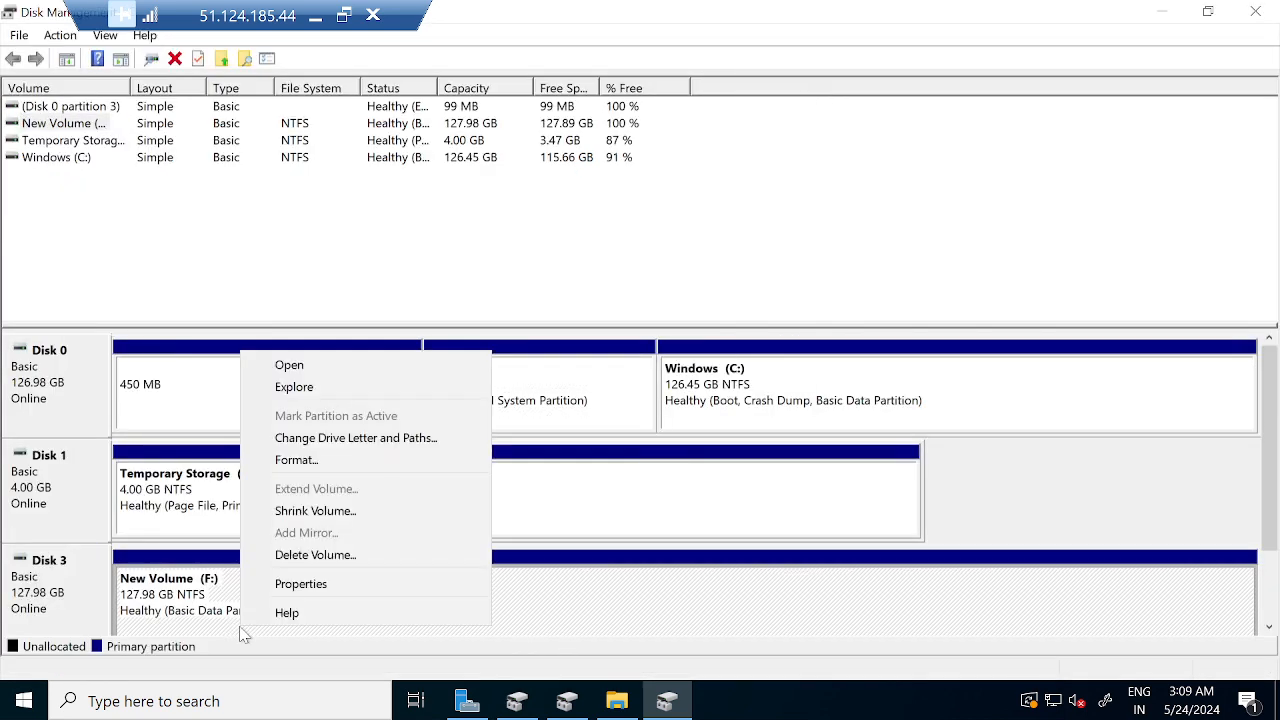
click(360, 442)
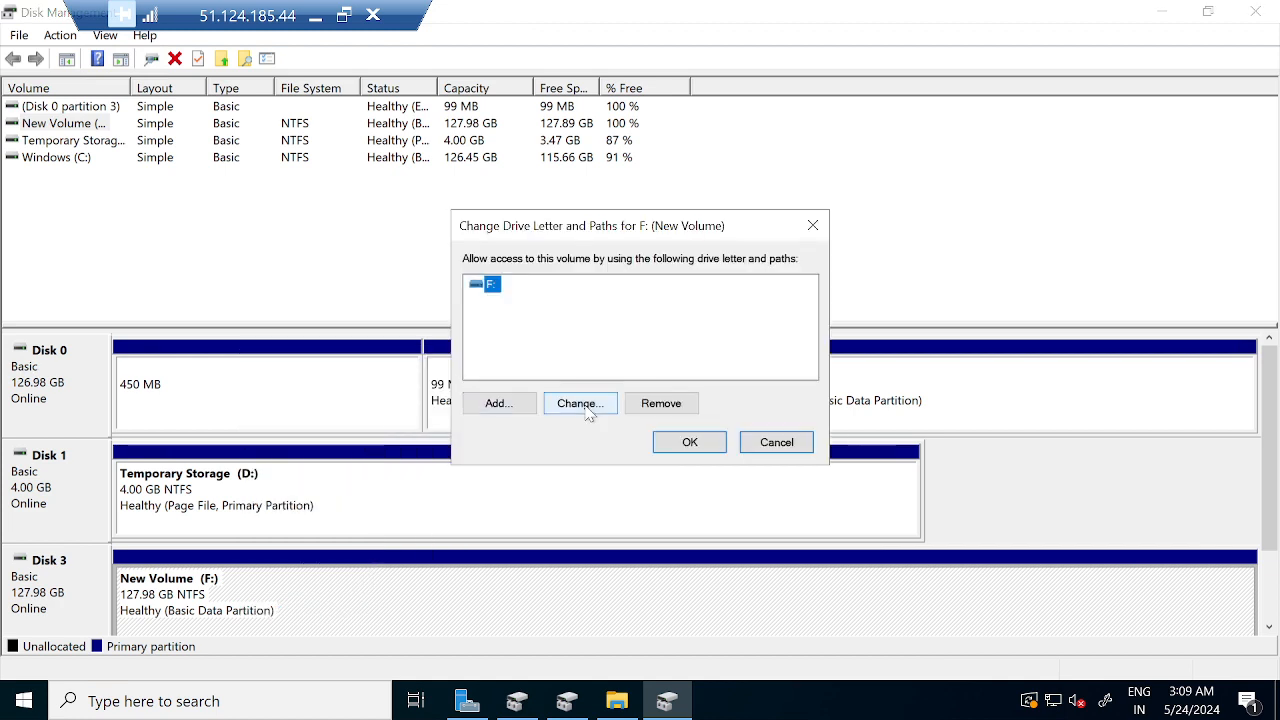
click(550, 402)
click(808, 316)
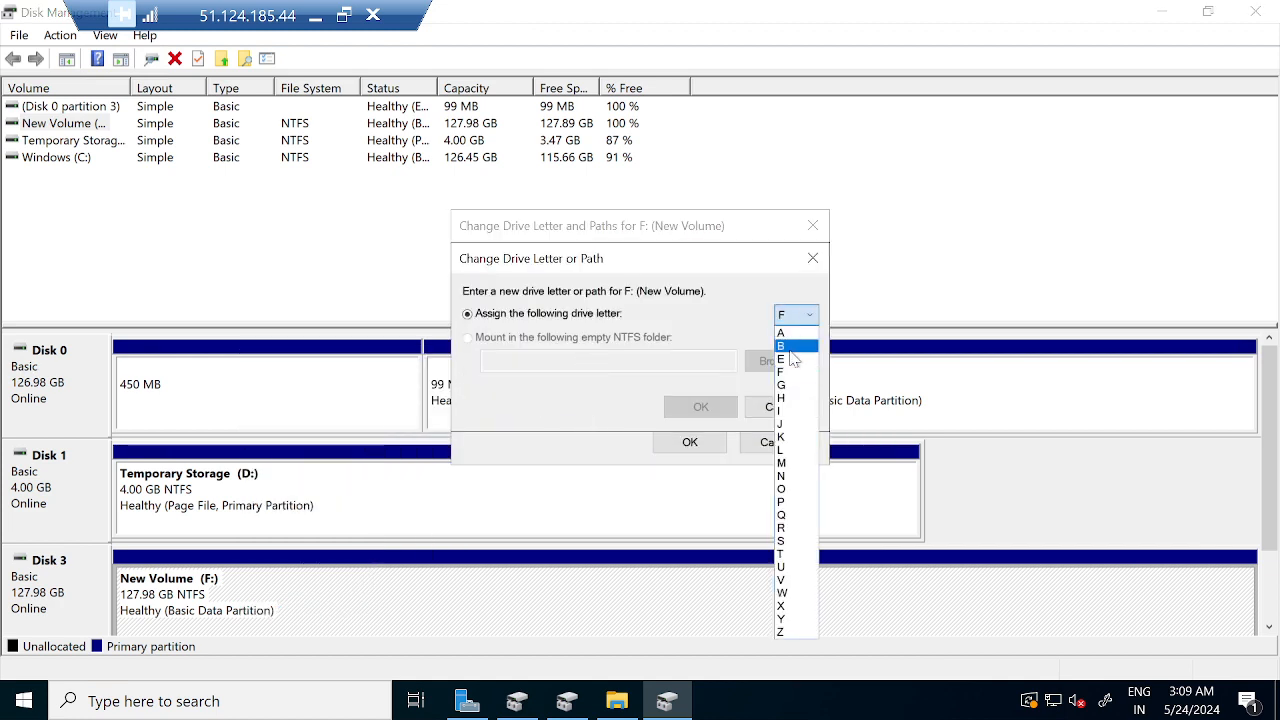
click(790, 359)
click(701, 407)
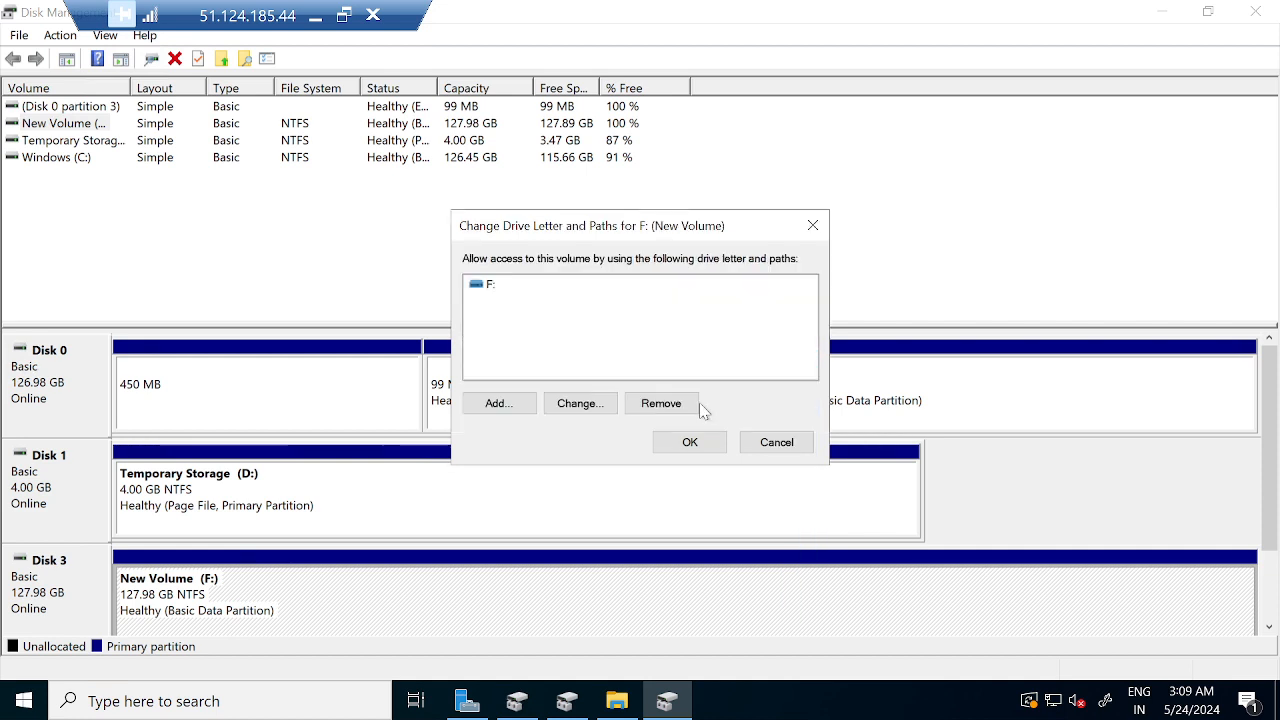
click(698, 479)
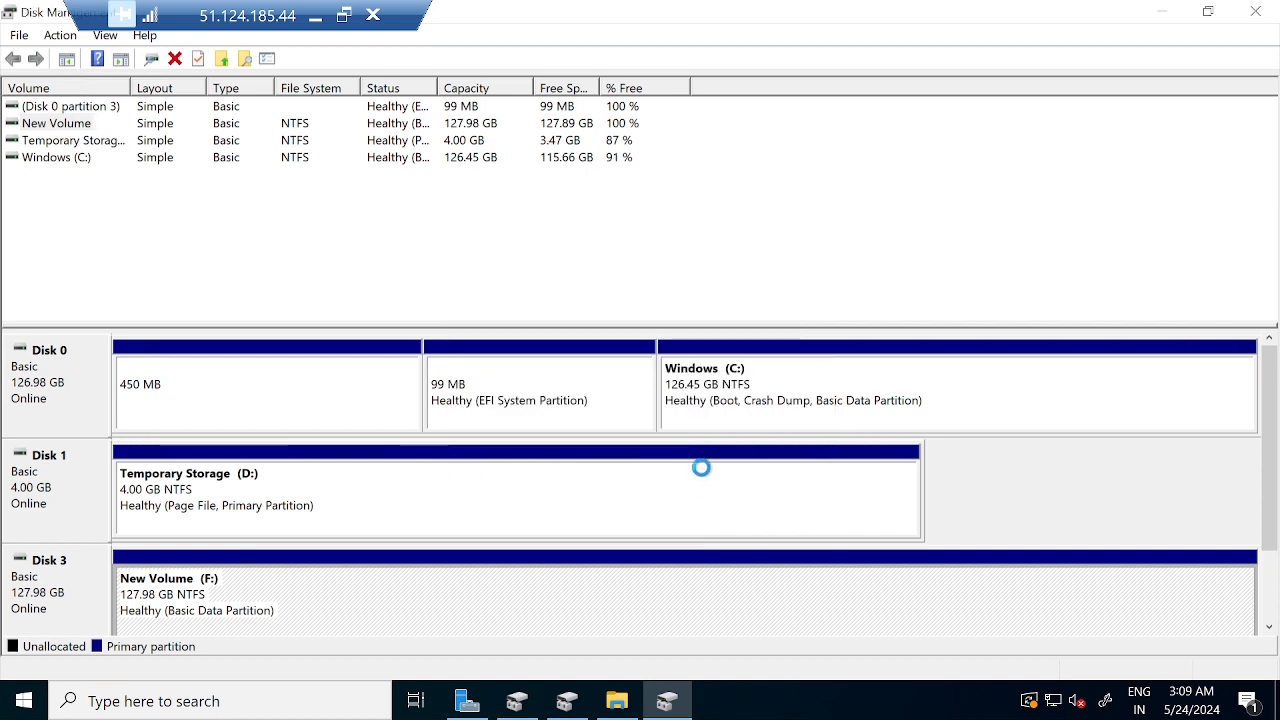
click(1255, 25)
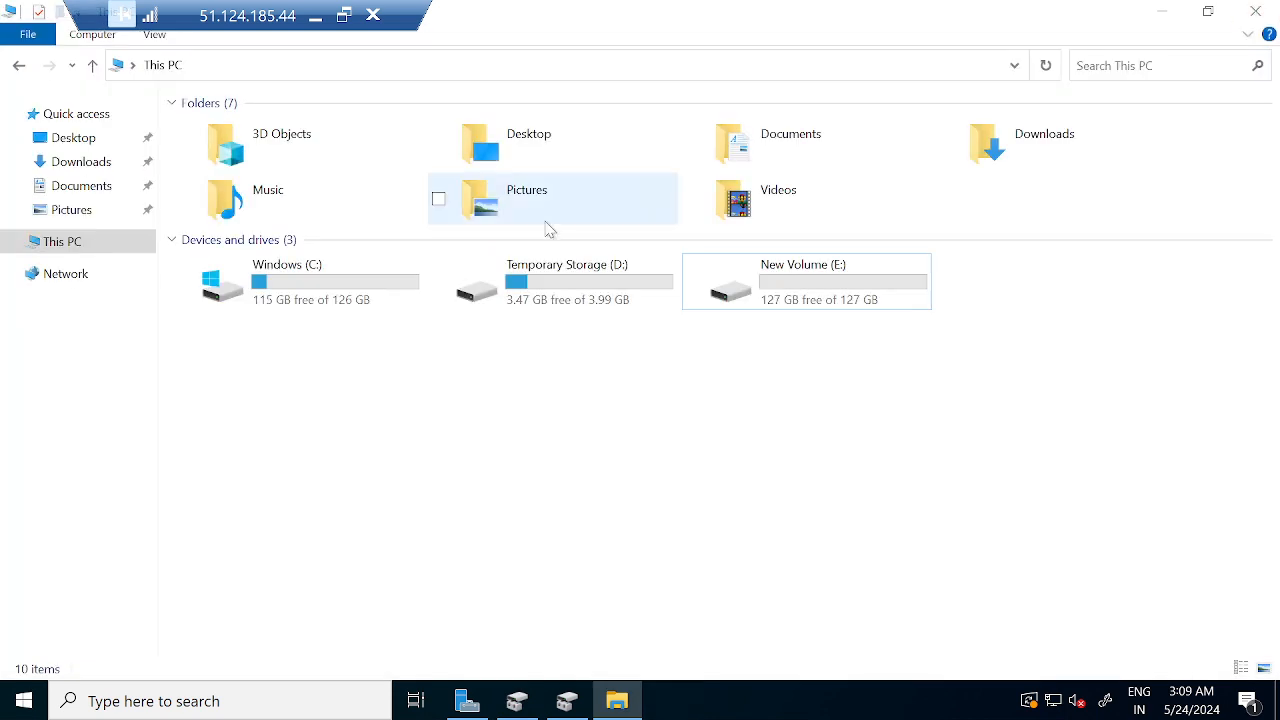
- Check the files stored on New Volume (E:)
double_click(852, 298)
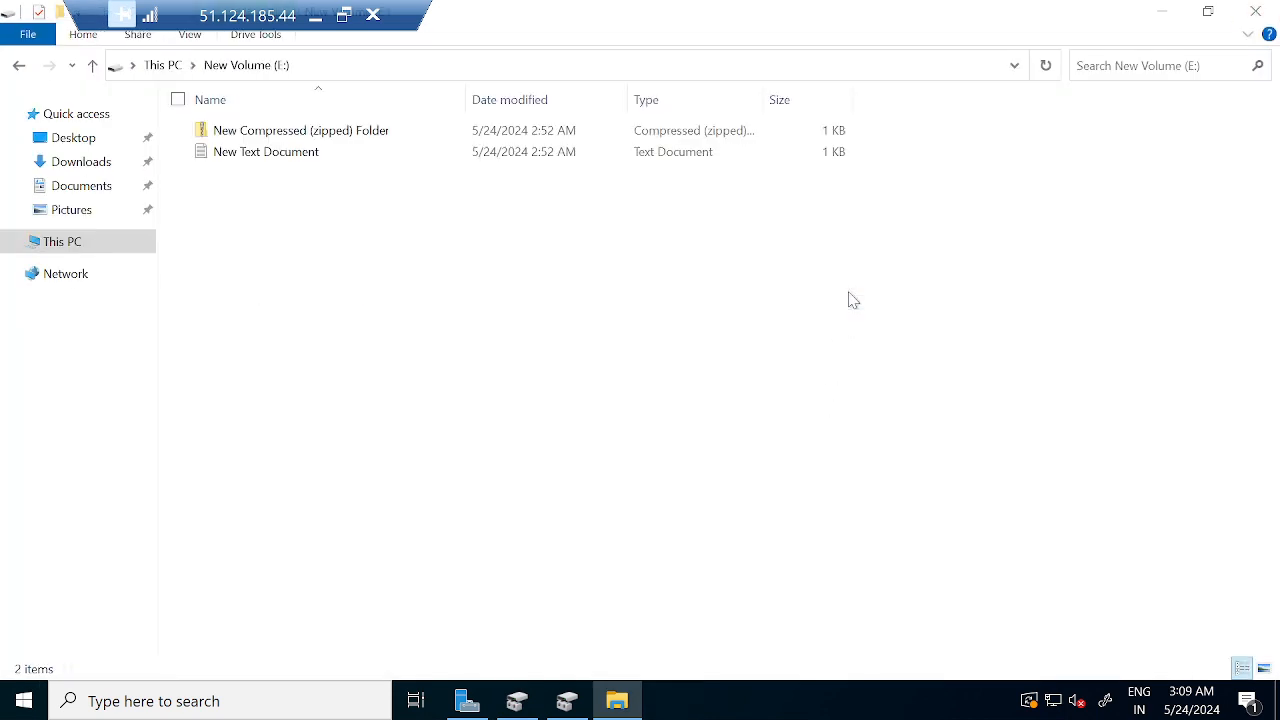
key(alt+Left)
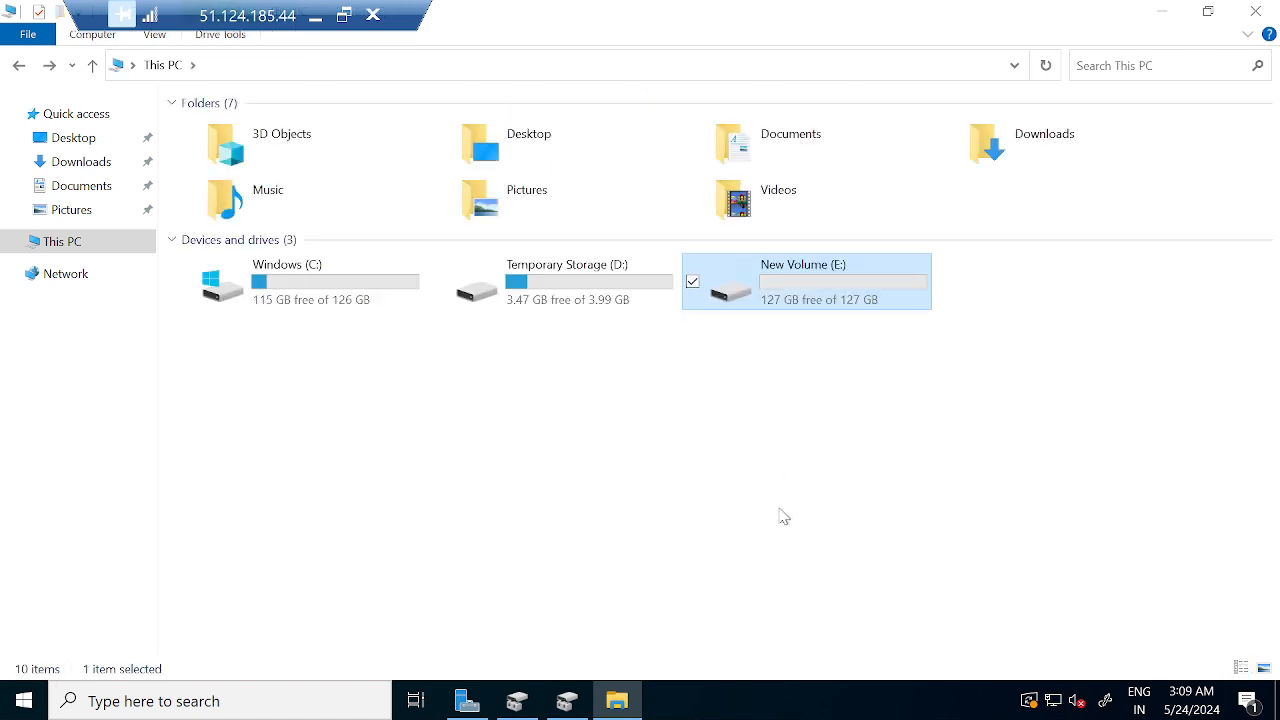
click(780, 508)
double_click(815, 274)
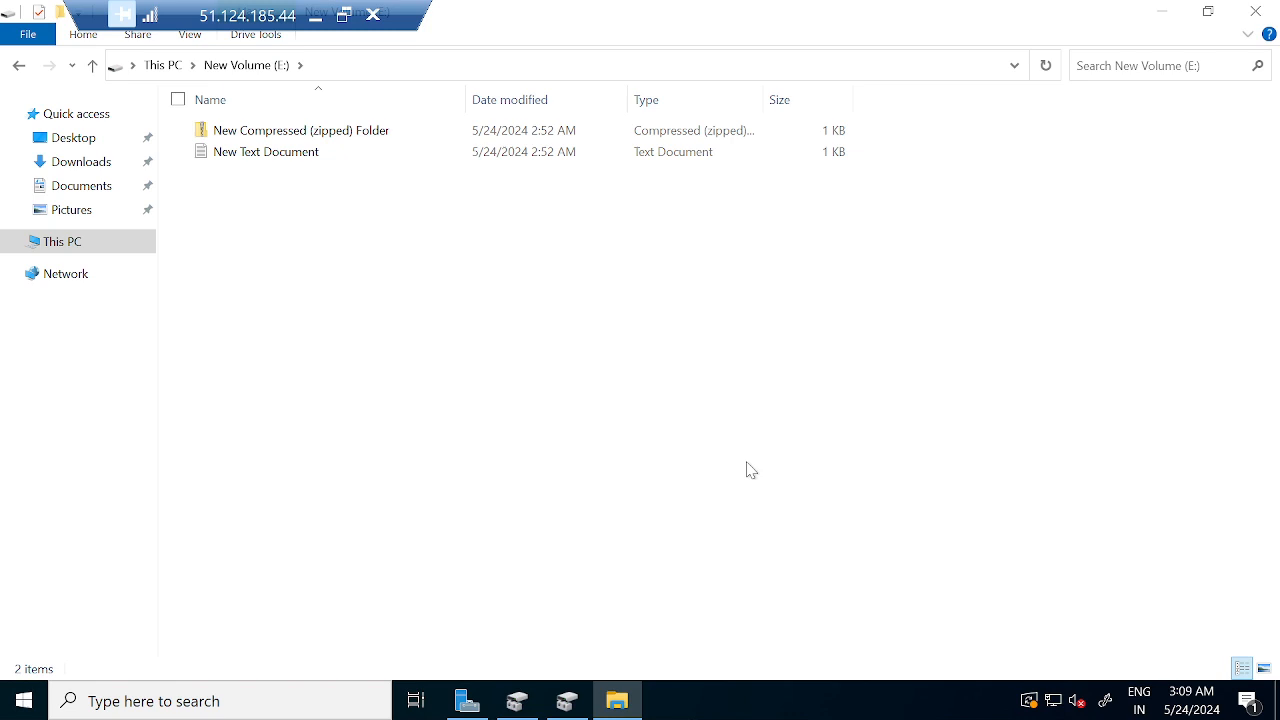
- Return to the Azure portal, open the data disk TEST-VM01-DATADISK-N and review its overview and properties
click(315, 15)
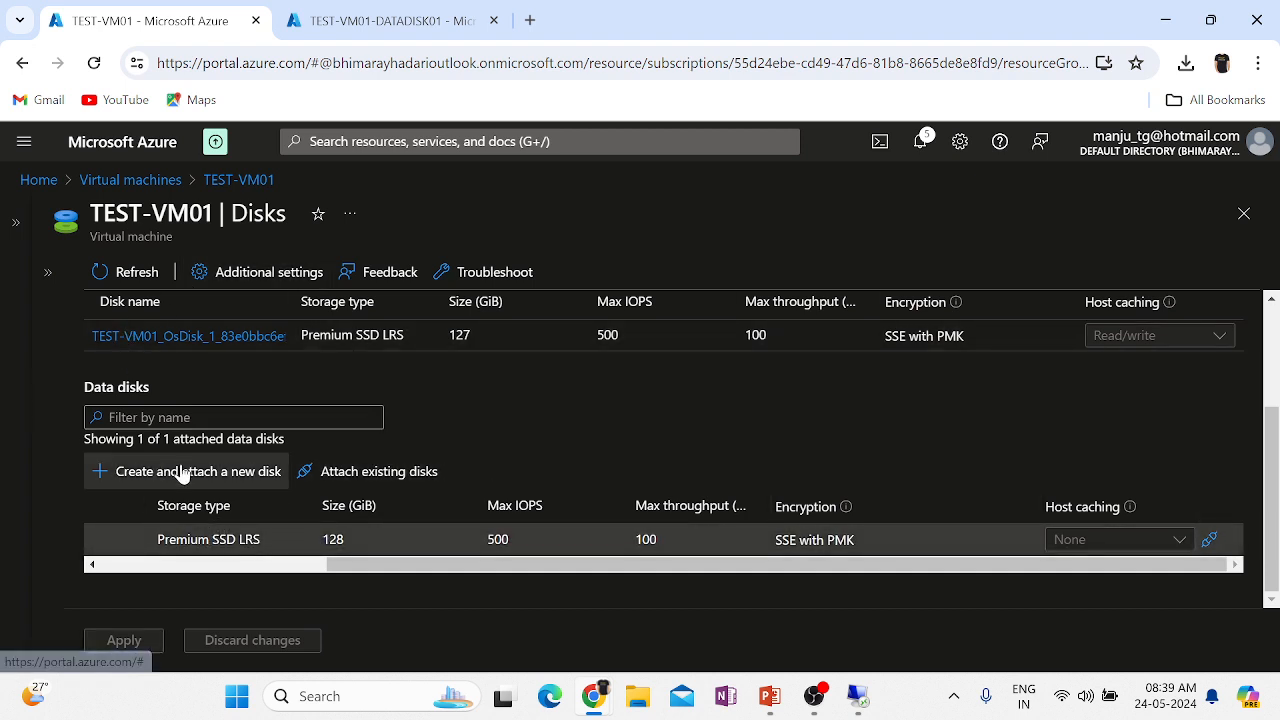
click(199, 565)
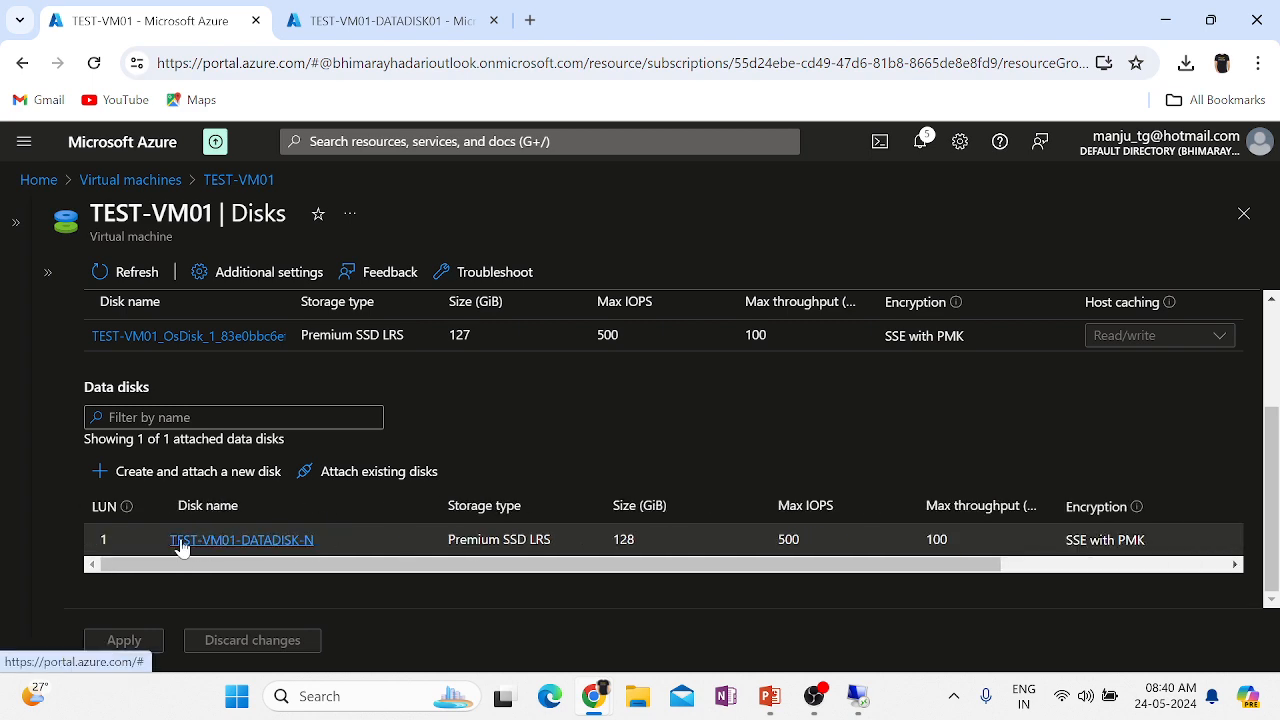
click(181, 545)
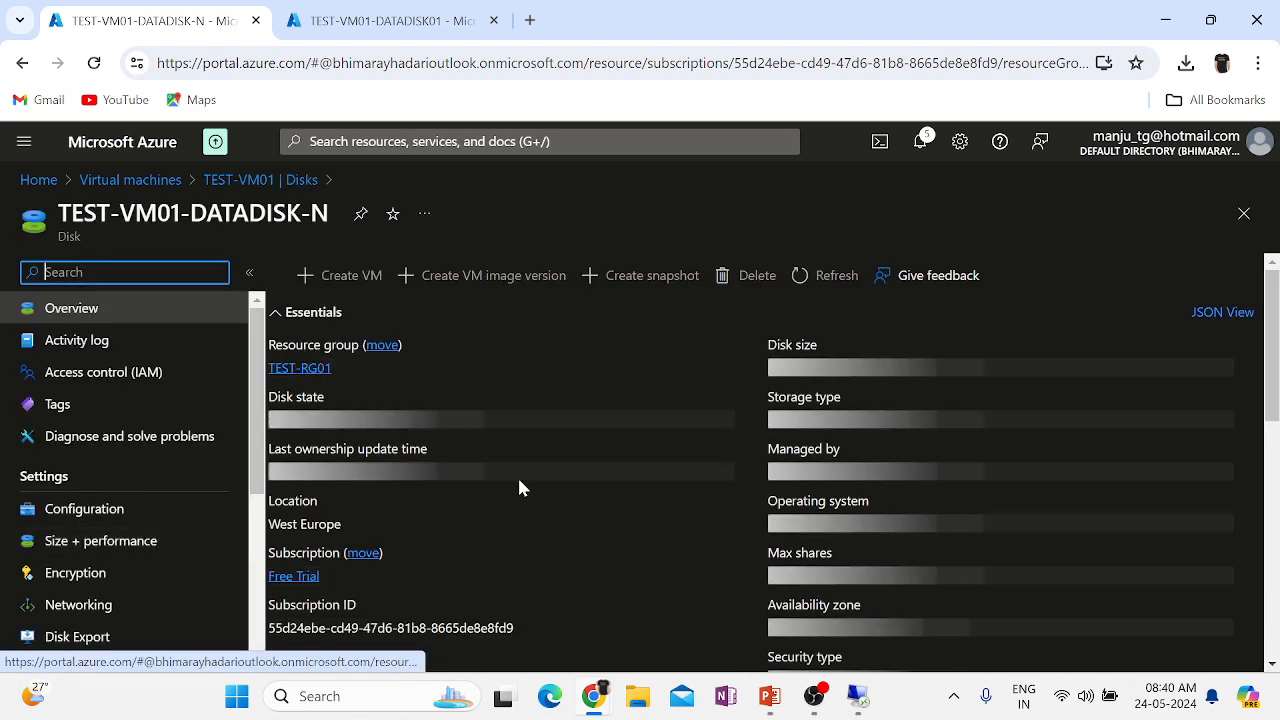
scroll(519, 487, down, 3)
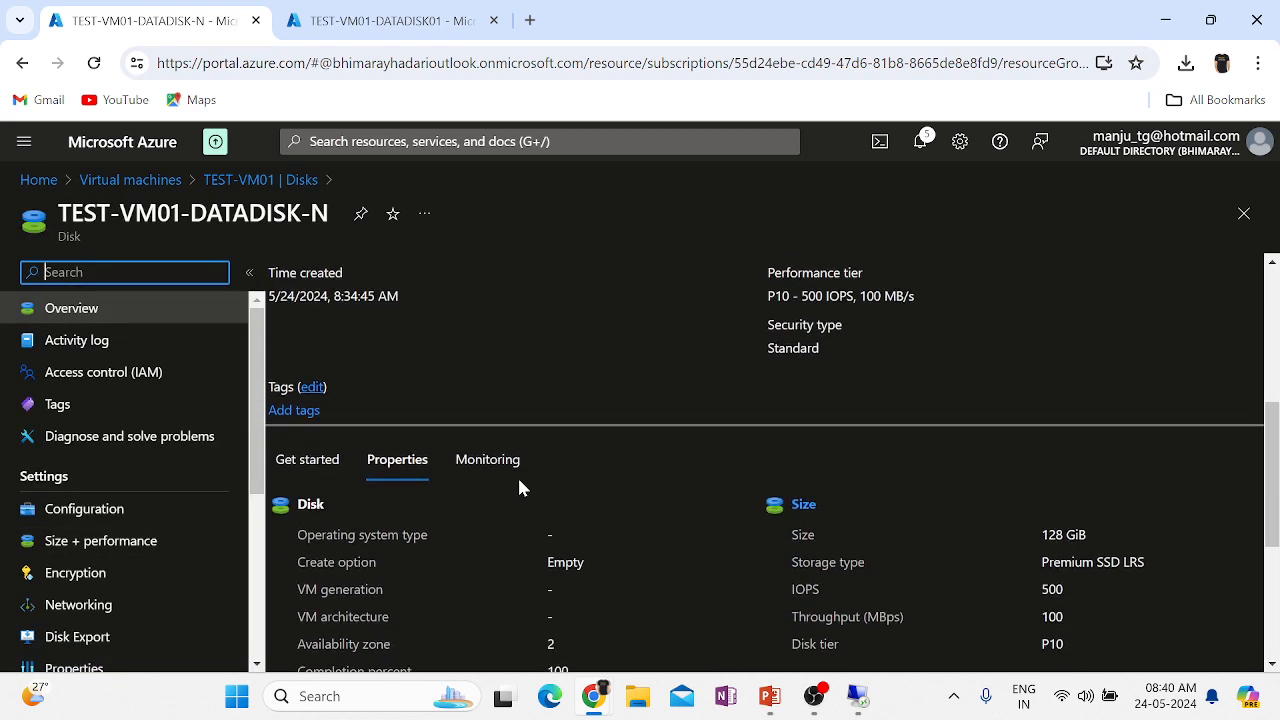
scroll(663, 447, up, 3)
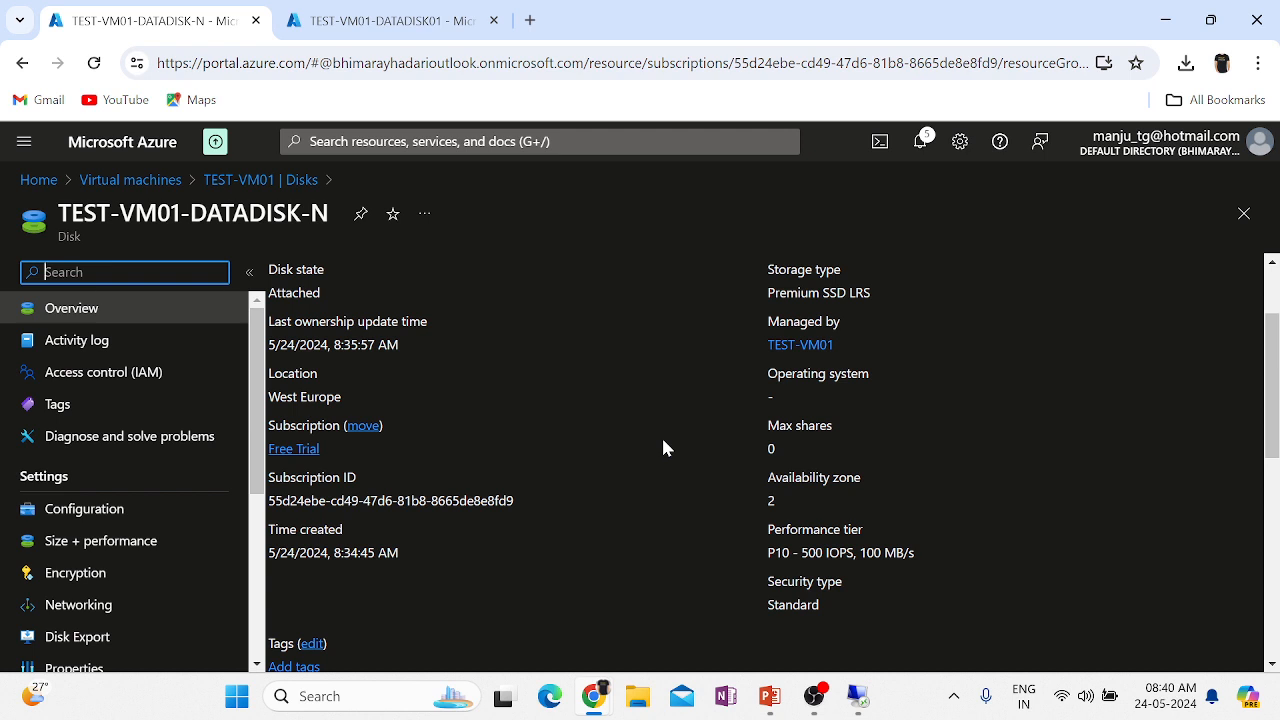
- Switch to the PowerPoint slide show with the list of activities related to virtual machines
mouse_move(775, 708)
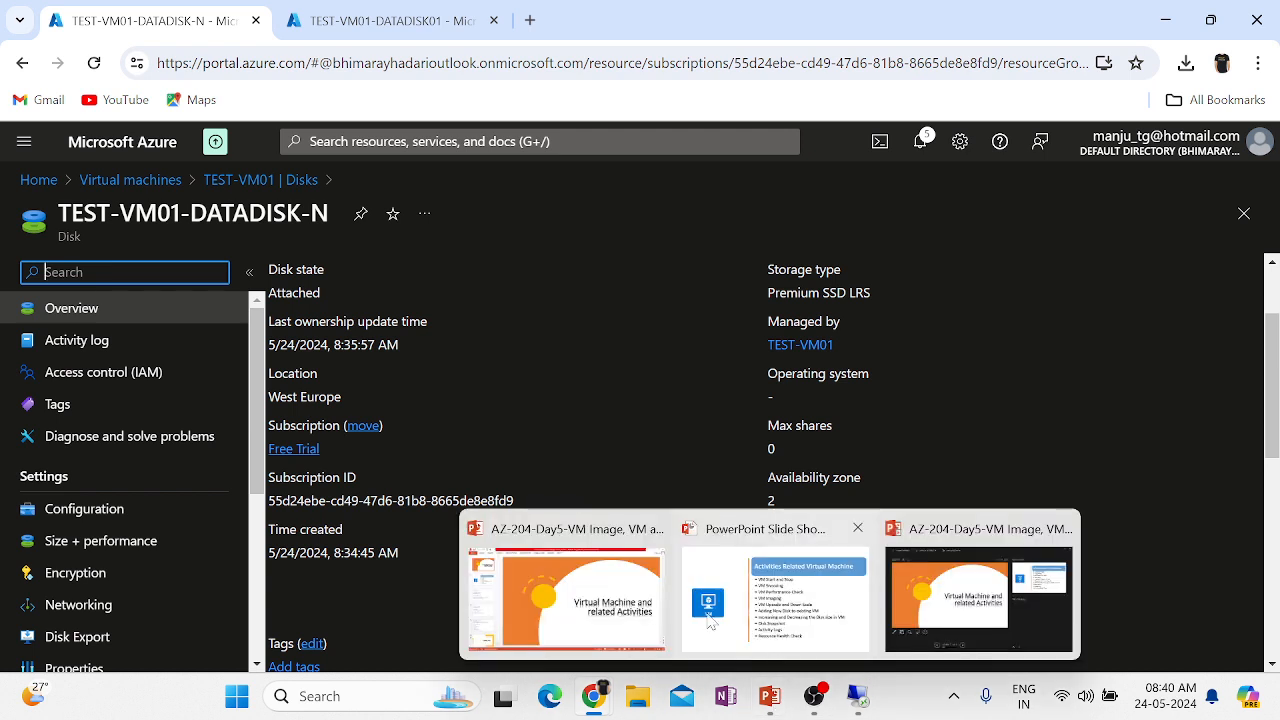
click(771, 590)
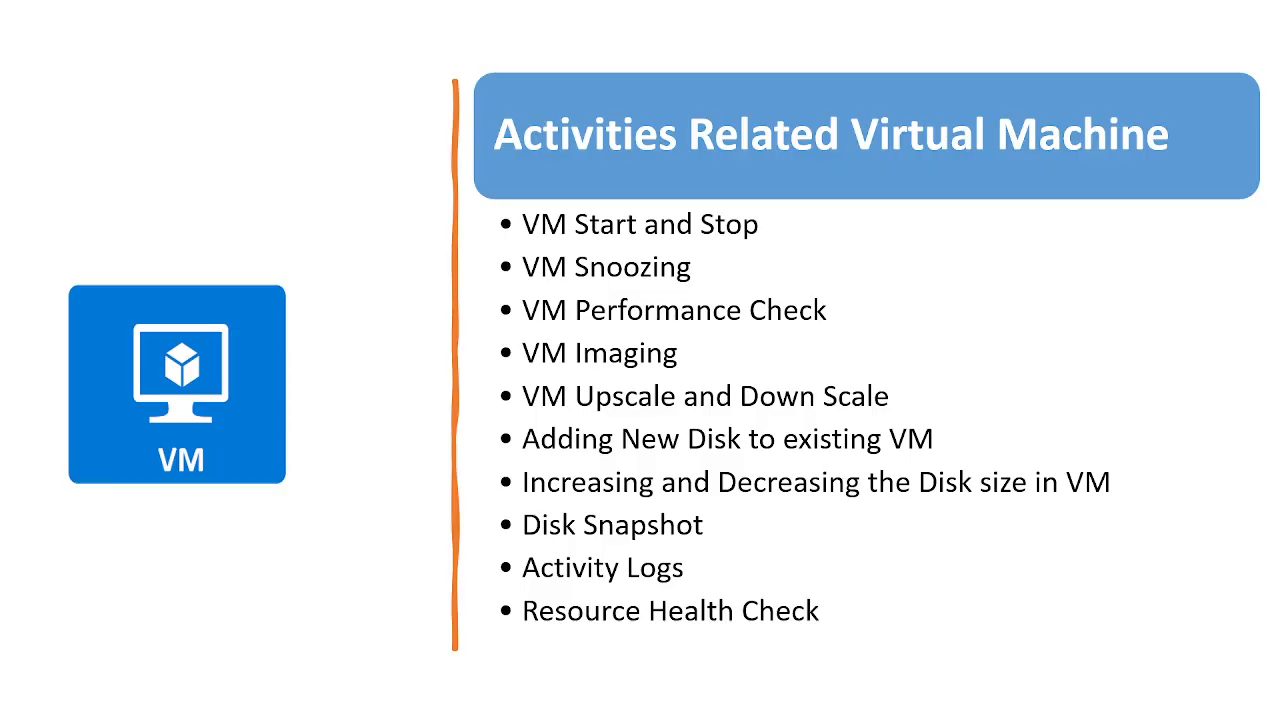